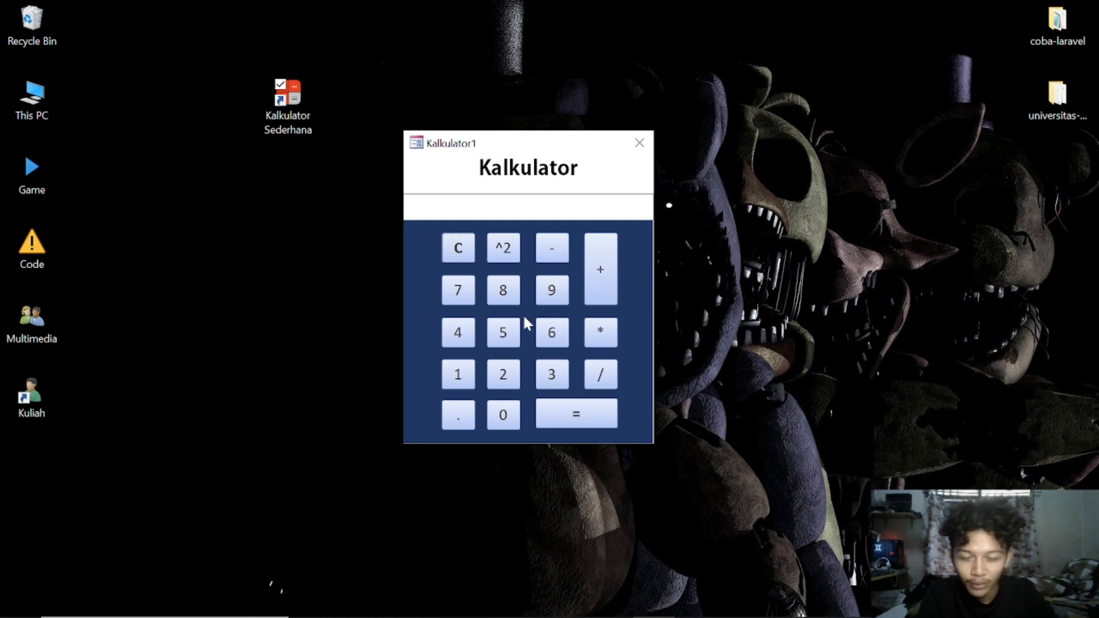
# Test division in the finished calculator by computing 88 divided by 8, and highlight the result
pyautogui.click(505, 294)
pyautogui.click(504, 294)
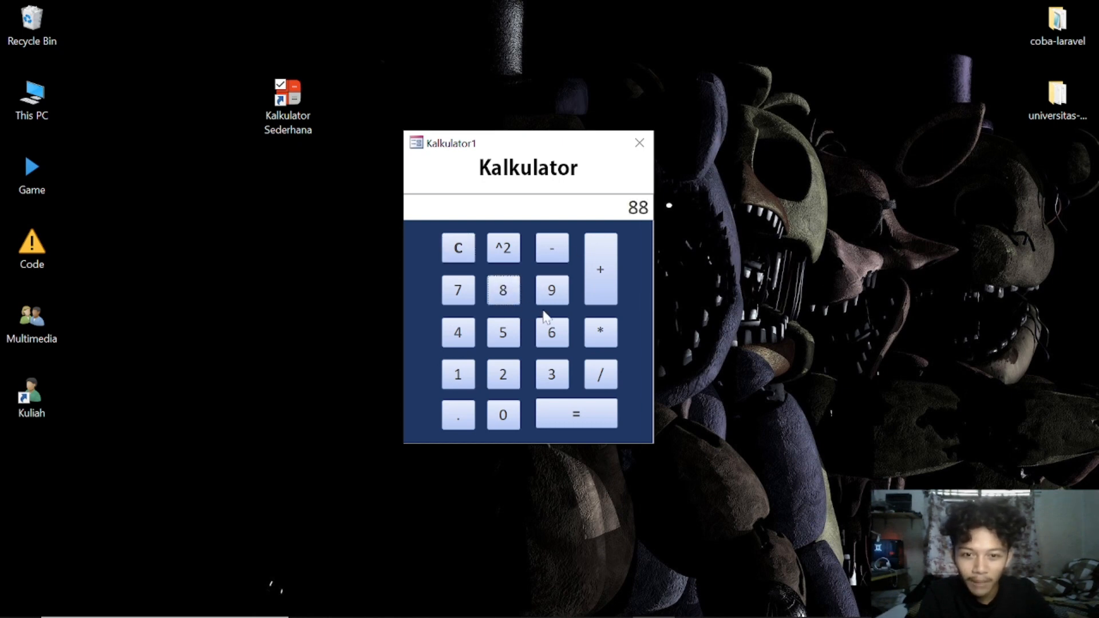
pyautogui.click(601, 380)
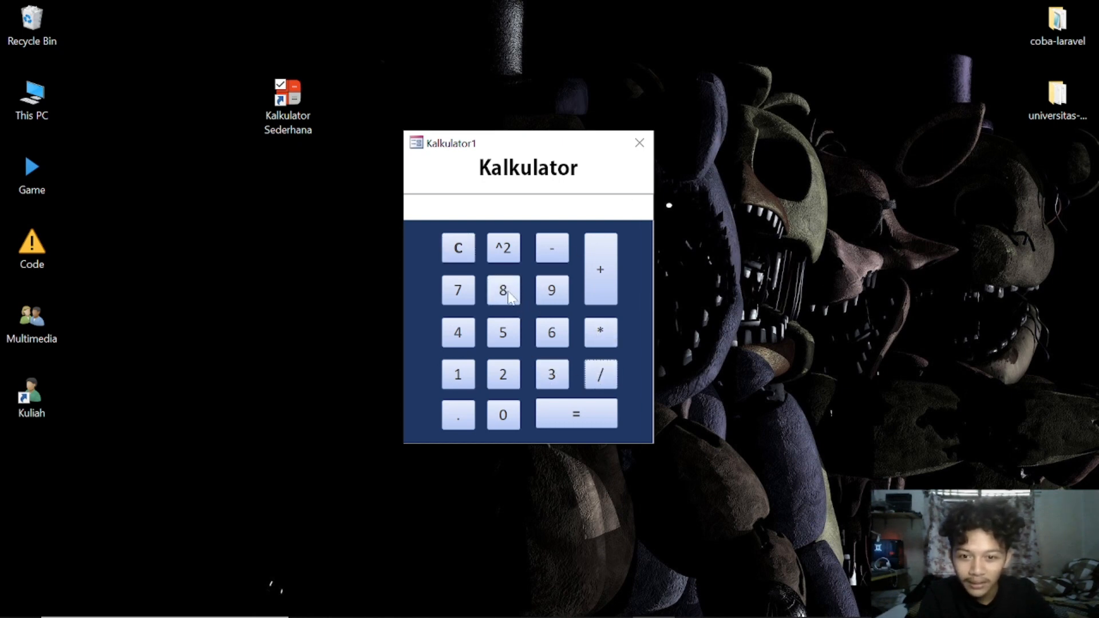
pyautogui.click(503, 292)
pyautogui.click(580, 417)
pyautogui.moveTo(624, 208); pyautogui.dragTo(672, 204)
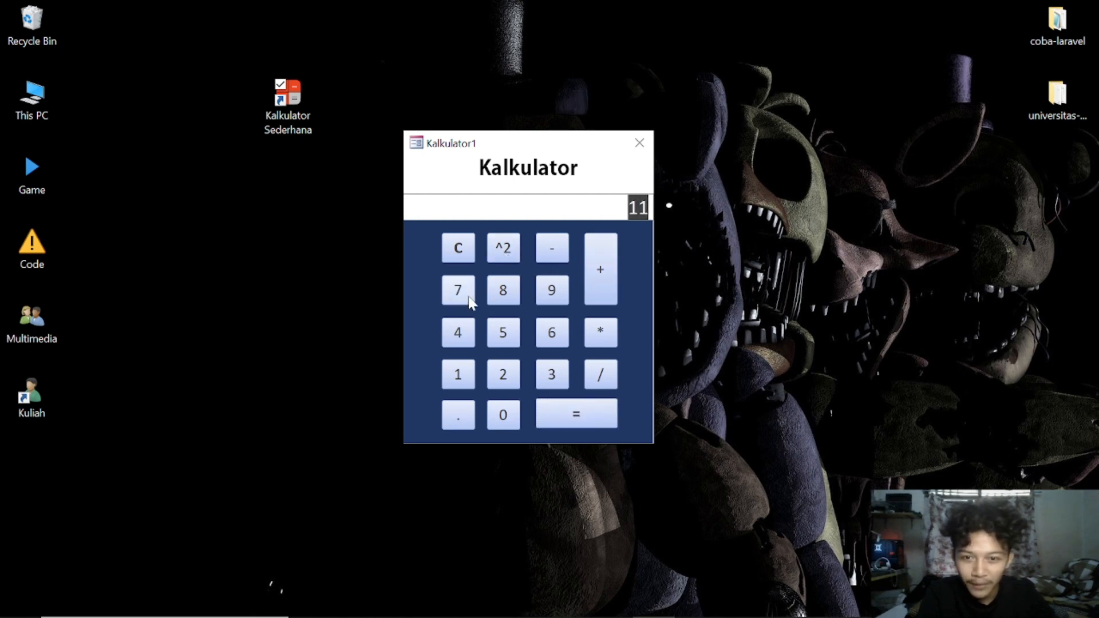
# Clear the calculator and test multiplication by computing 12 times 2, highlighting the result
pyautogui.click(460, 250)
pyautogui.click(458, 375)
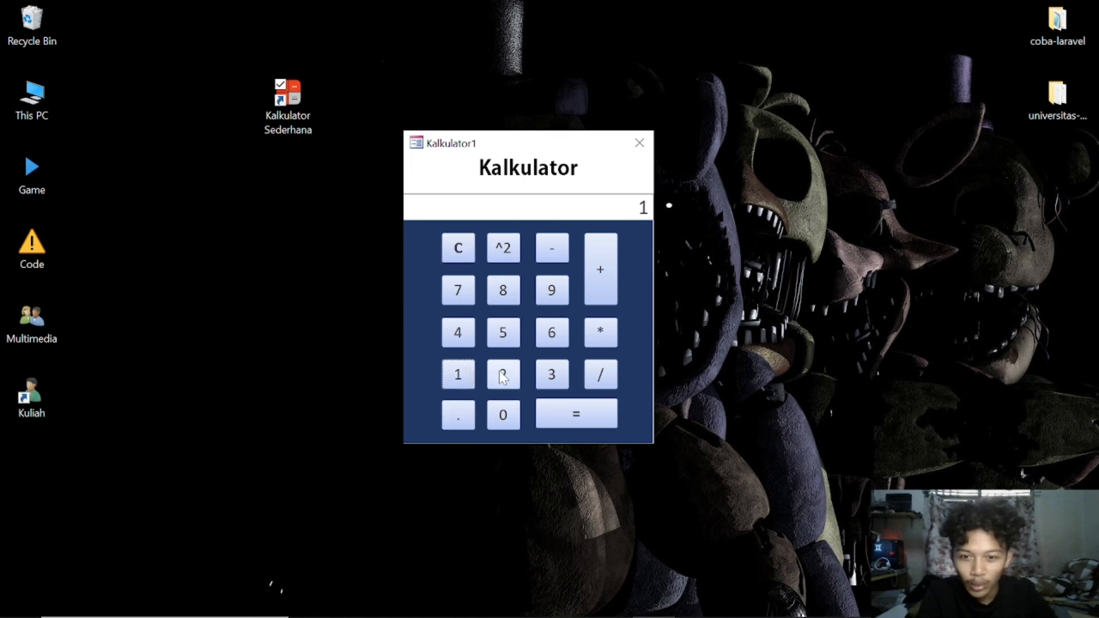
pyautogui.click(503, 375)
pyautogui.click(601, 332)
pyautogui.click(517, 371)
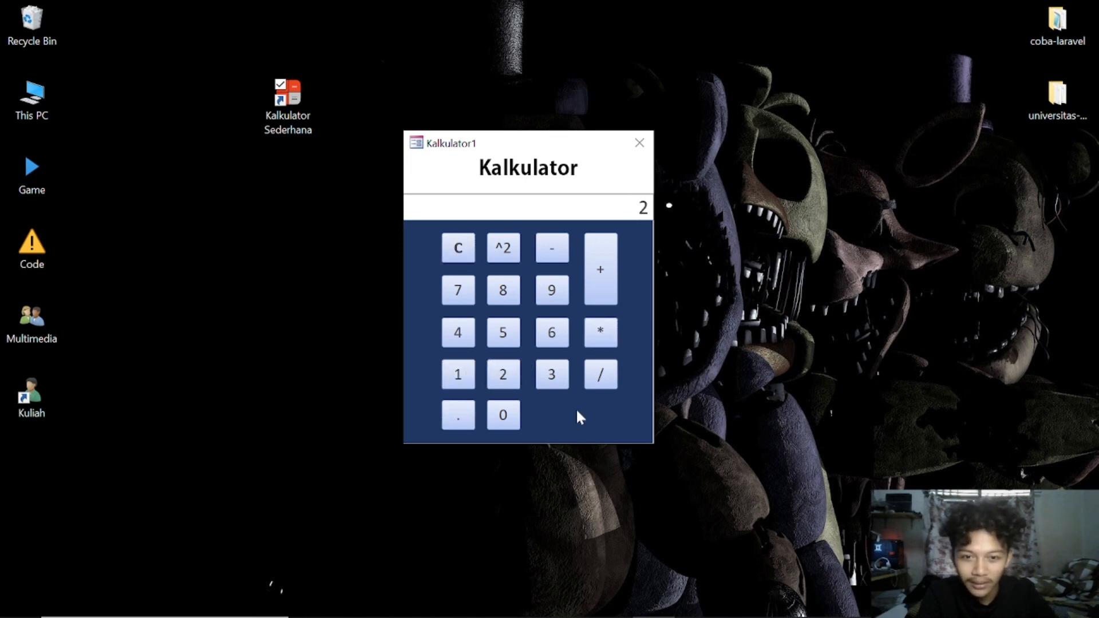
pyautogui.click(578, 415)
pyautogui.doubleClick(640, 208)
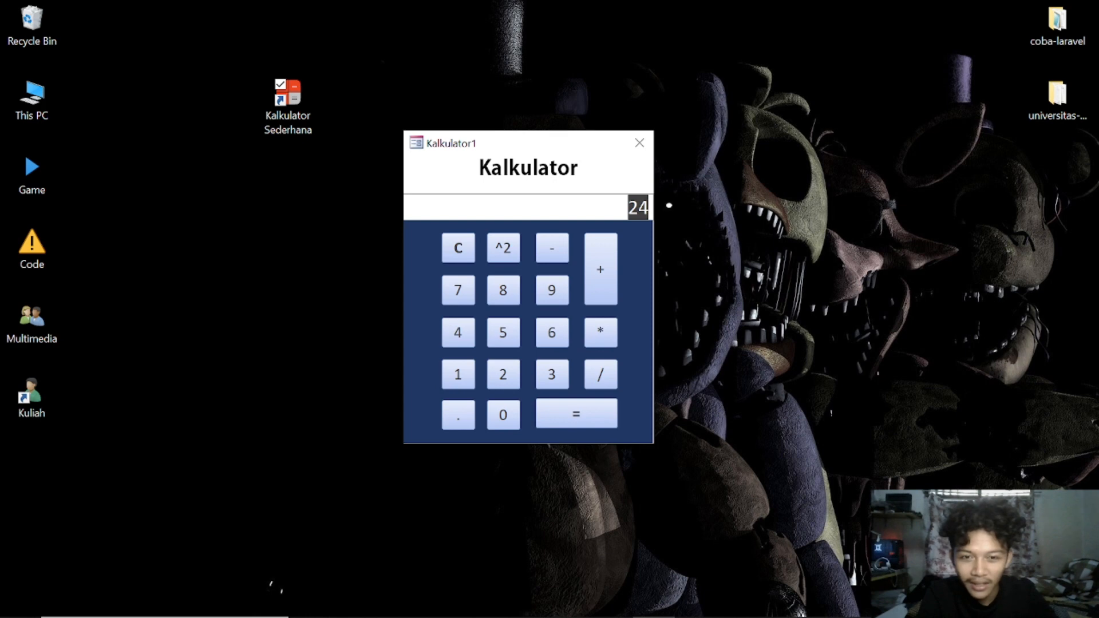
# Clear the calculator, test the square function on 5, and close the calculator window
pyautogui.click(458, 248)
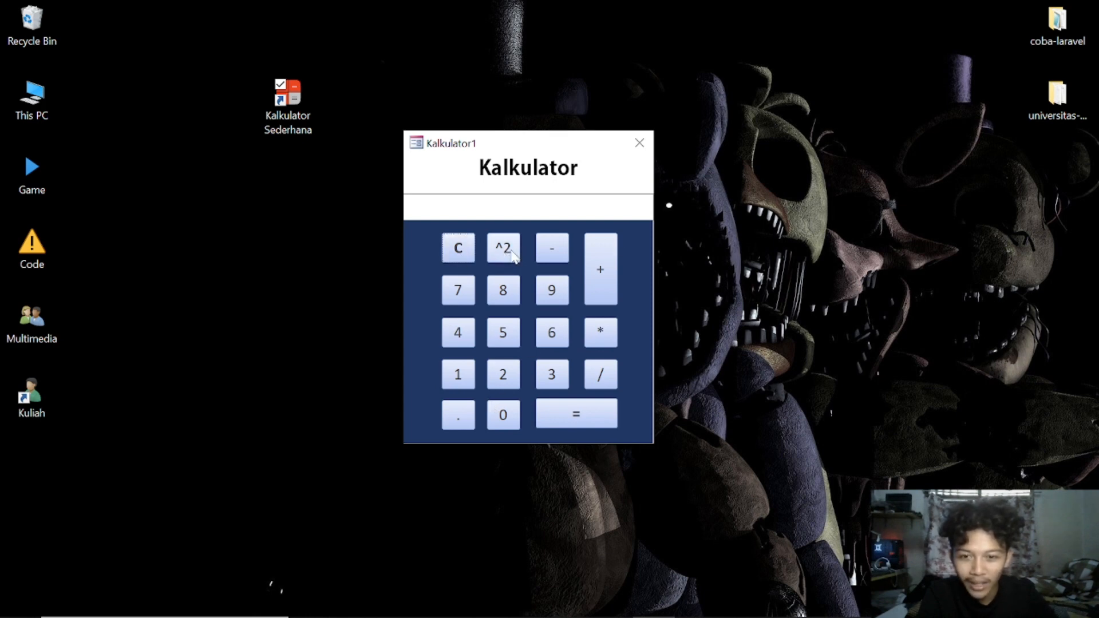
pyautogui.click(509, 335)
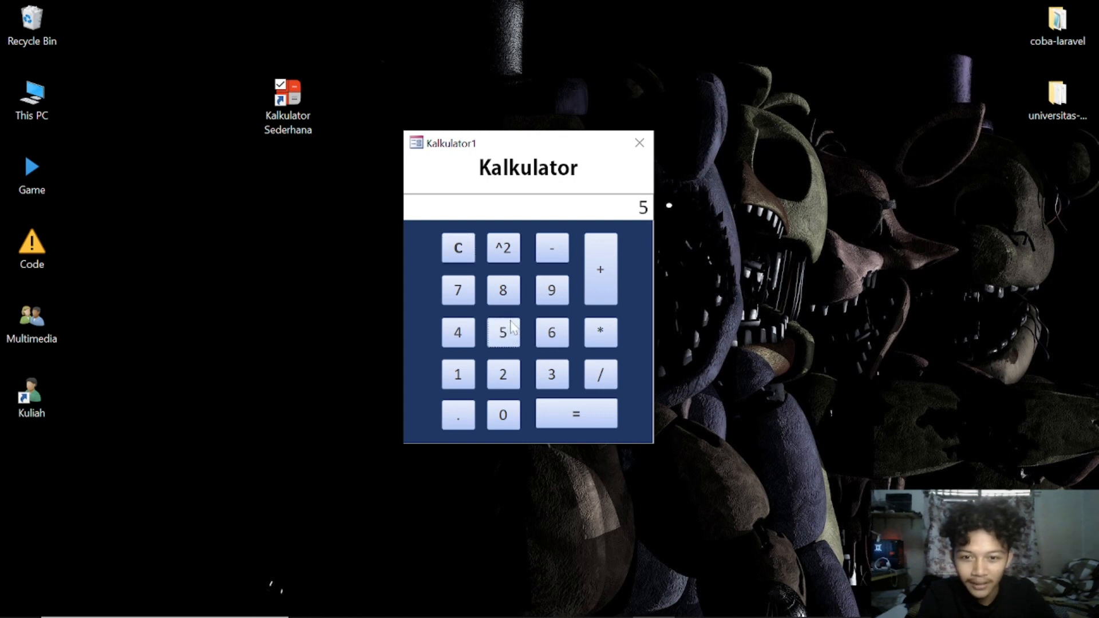
pyautogui.click(508, 252)
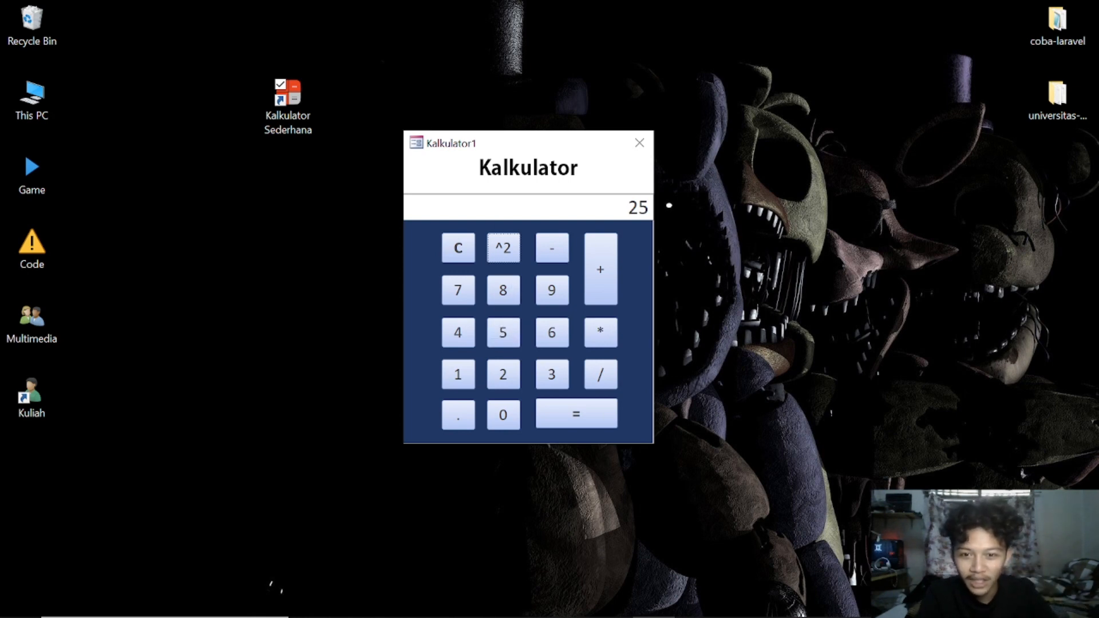
pyautogui.moveTo(626, 207); pyautogui.dragTo(656, 216)
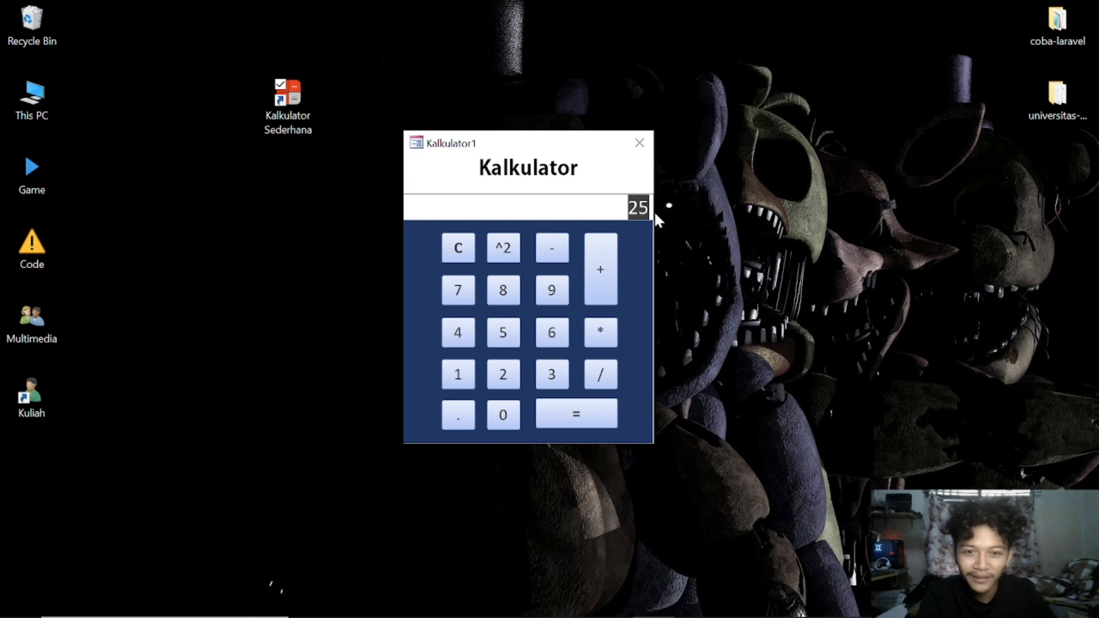
pyautogui.click(668, 205)
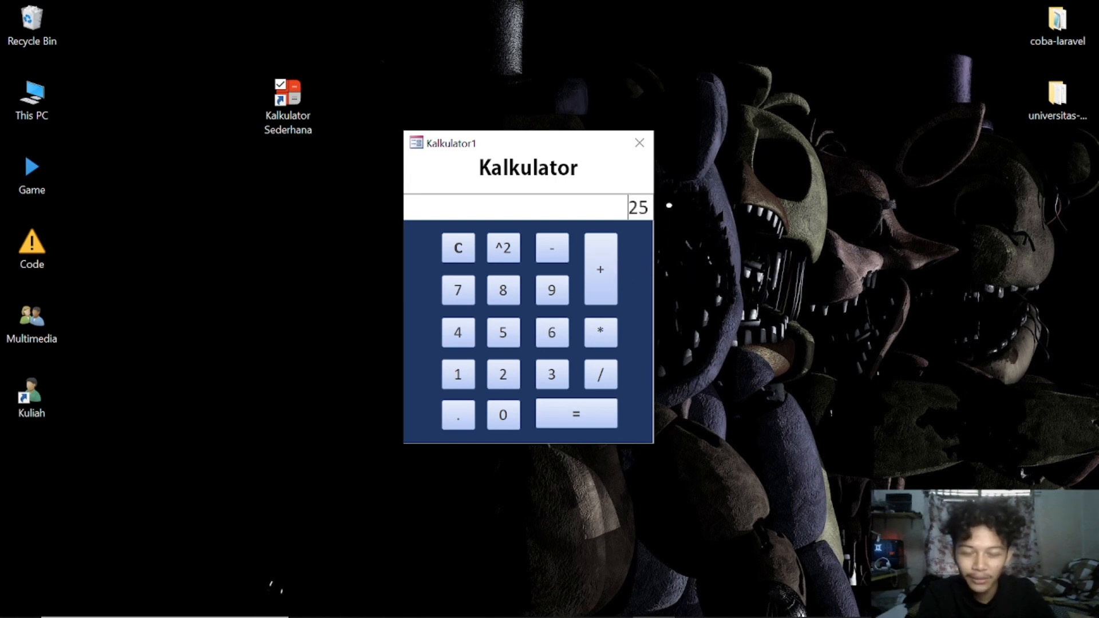
pyautogui.moveTo(540, 144); pyautogui.dragTo(591, 127)
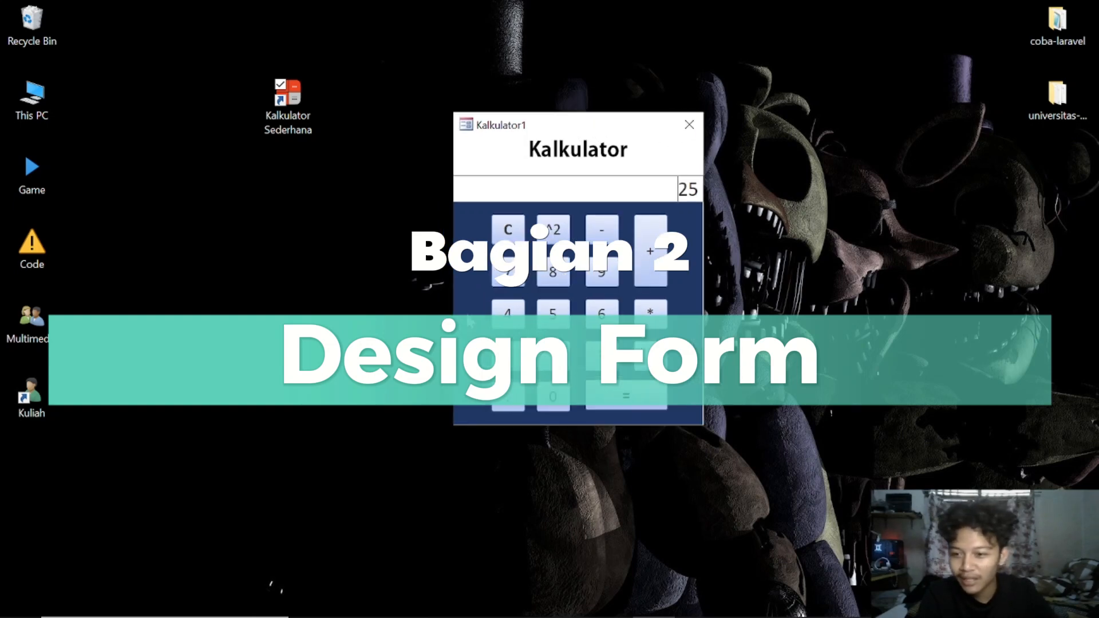
pyautogui.click(689, 125)
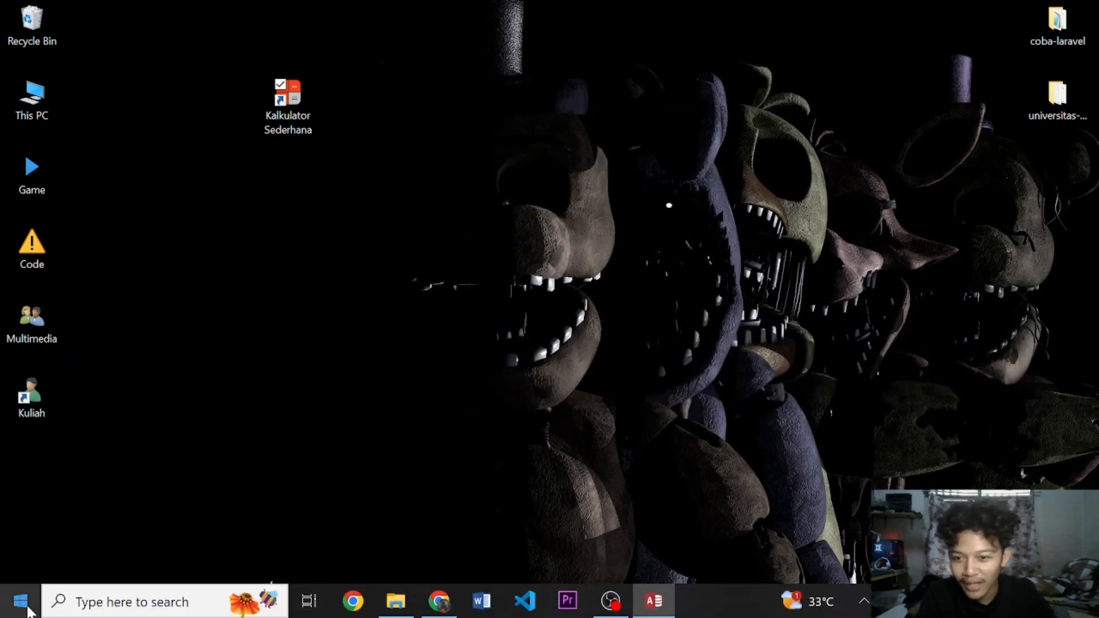
# Open Microsoft Access and create a blank database named "kalkulator sederhana"
pyautogui.click(2, 610)
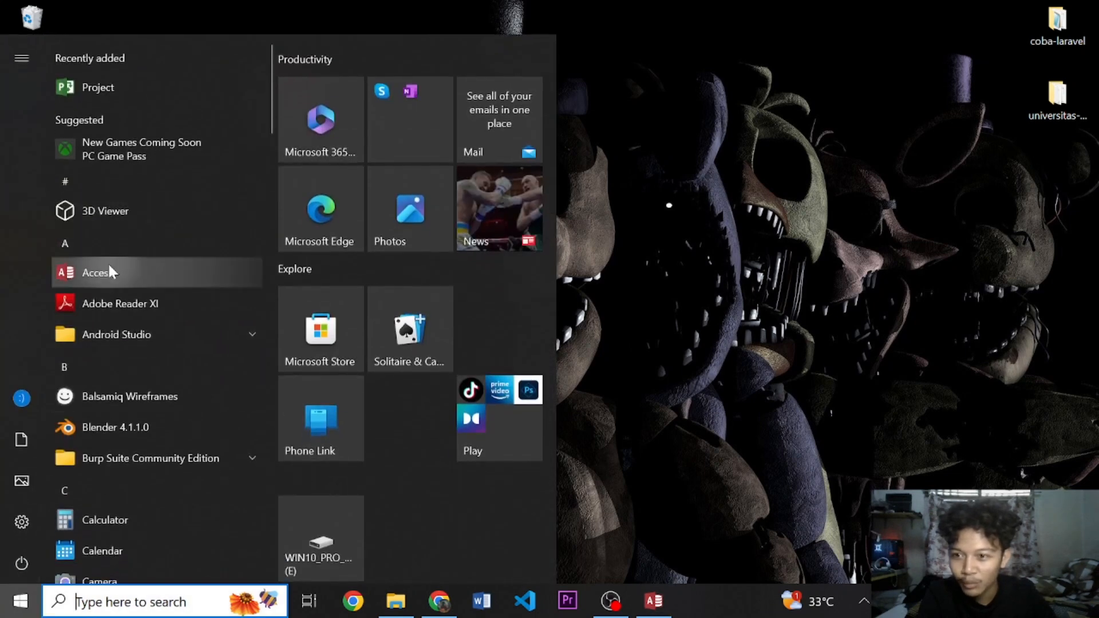
pyautogui.click(150, 280)
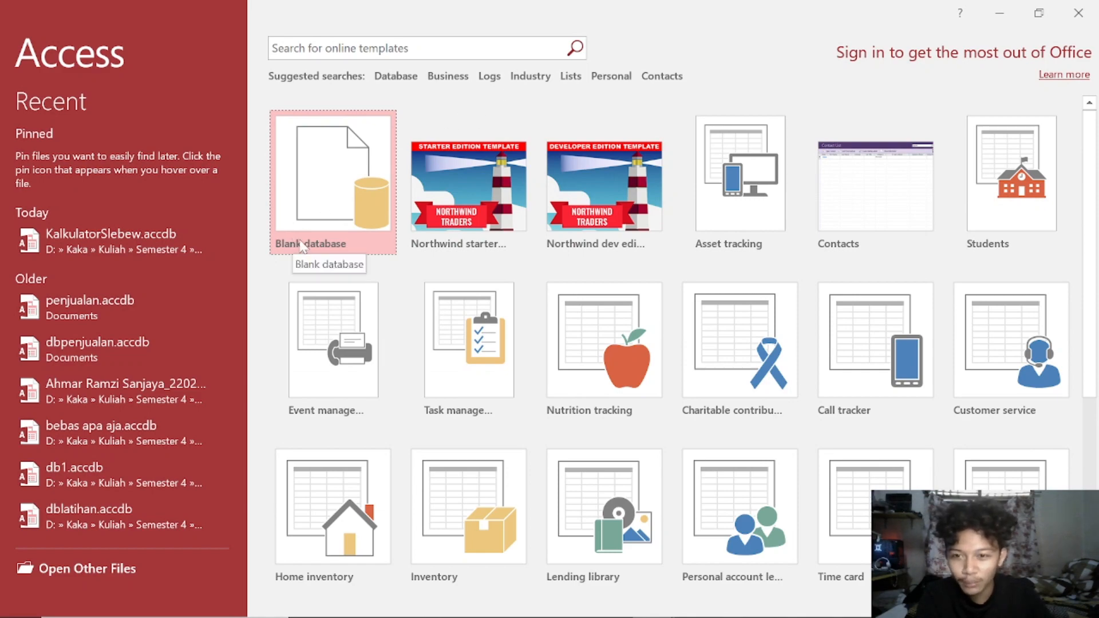
pyautogui.click(335, 175)
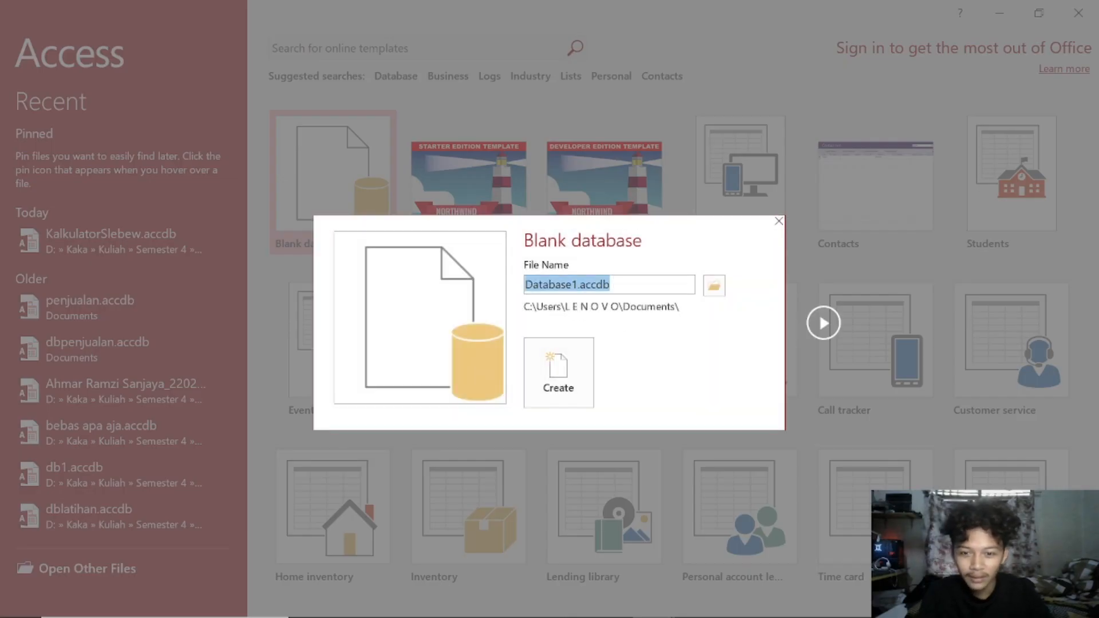
pyautogui.write('kalkulator sederhana')
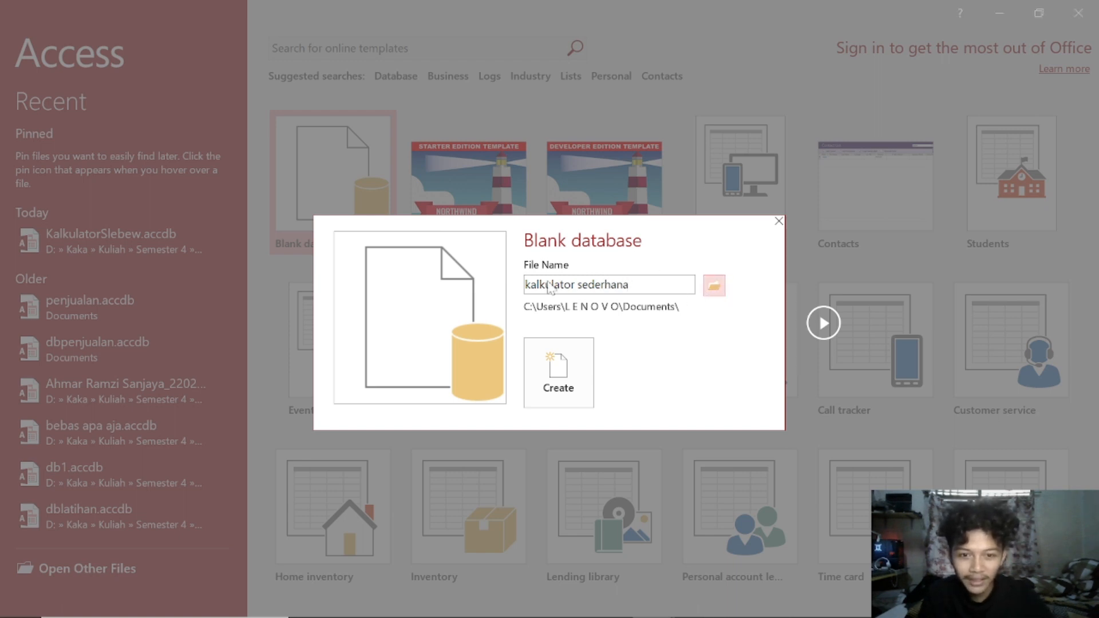
pyautogui.click(529, 13)
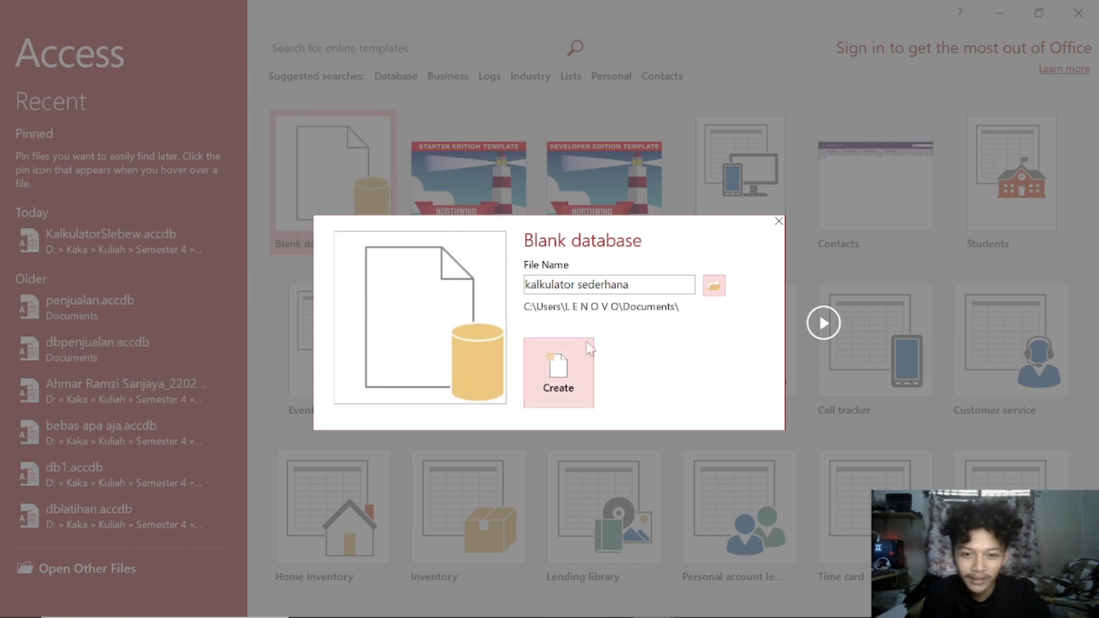
pyautogui.click(558, 380)
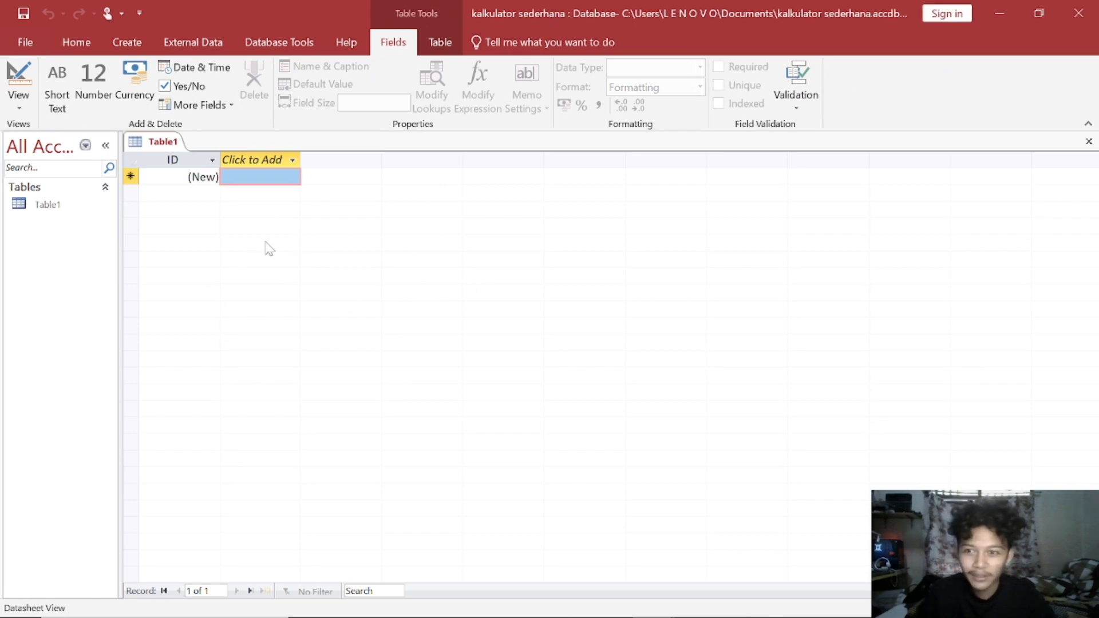
# Close the empty default table Table1 and create a new Modal Dialog form
pyautogui.rightClick(164, 144)
pyautogui.click(195, 176)
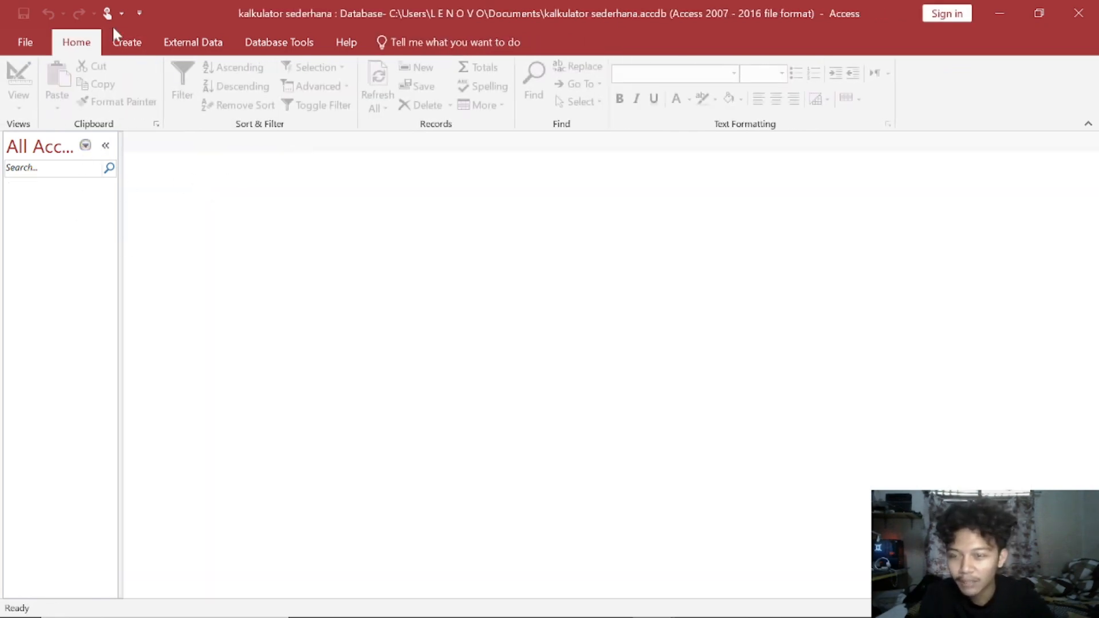
pyautogui.click(124, 41)
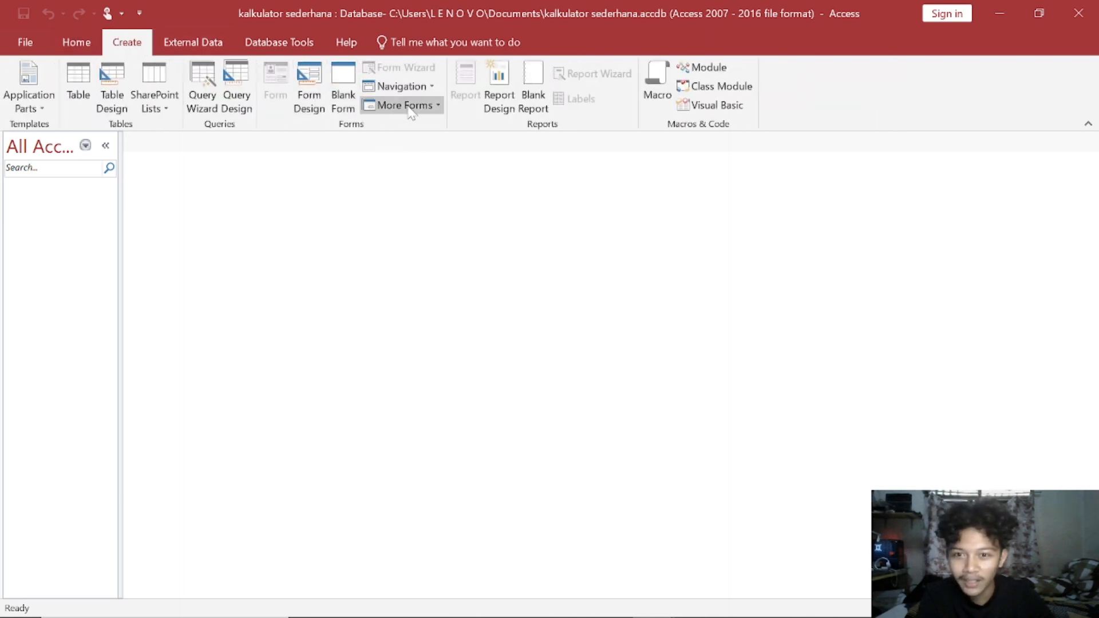
pyautogui.click(430, 107)
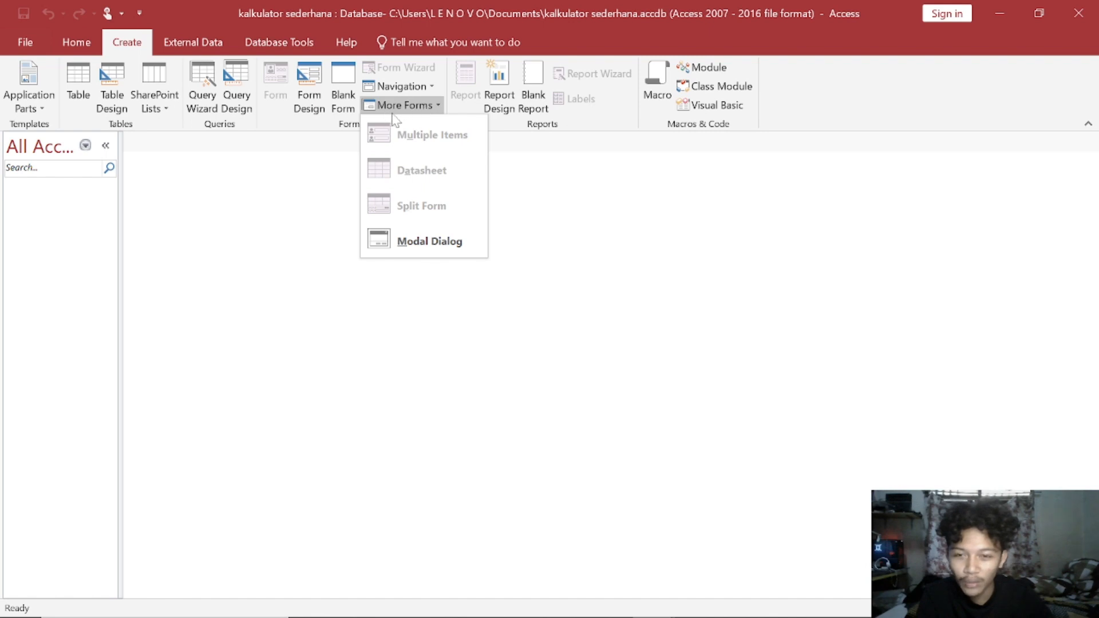
pyautogui.click(430, 251)
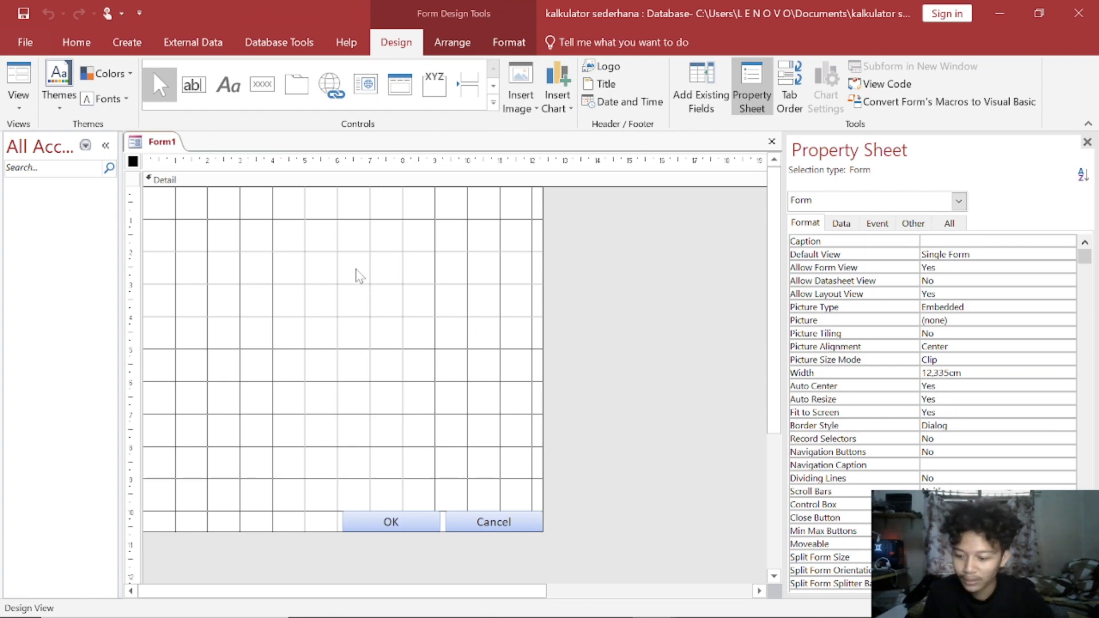
# Save the new form under the name "kalkulator"
pyautogui.hotkey('ctrl', 's')
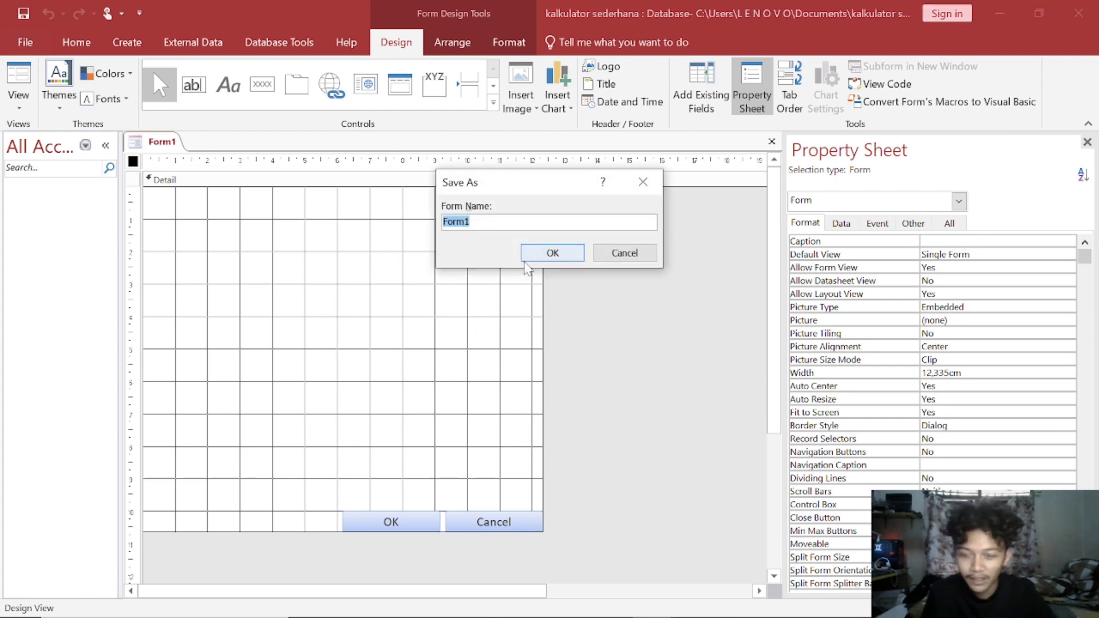
pyautogui.write('kalkulator')
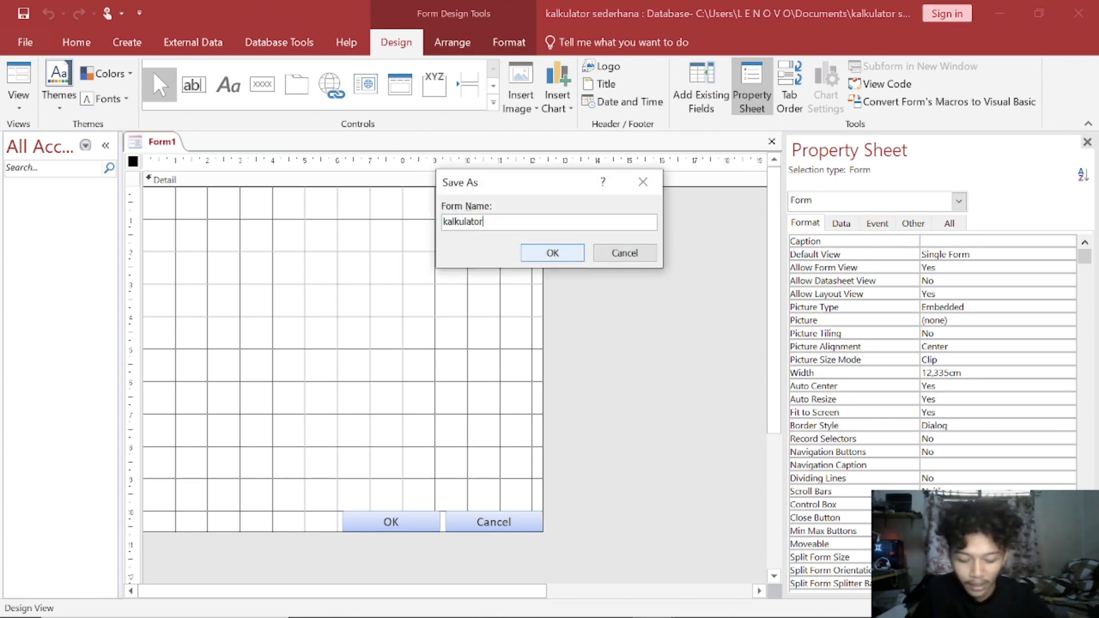
pyautogui.click(525, 252)
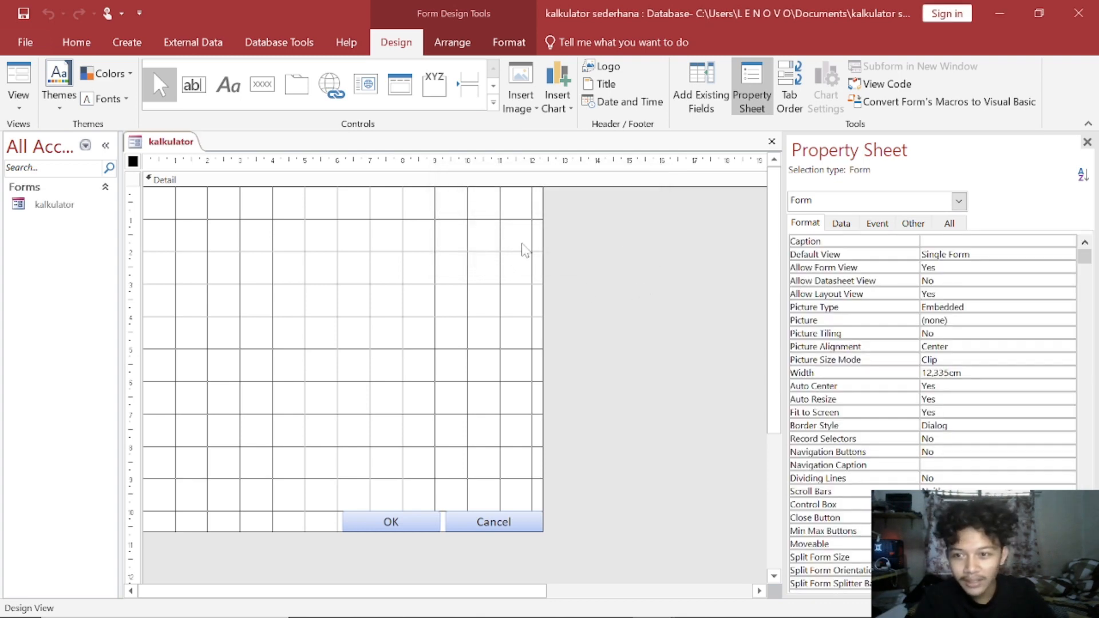
# Delete the default OK and Cancel buttons from the form
pyautogui.click(387, 520)
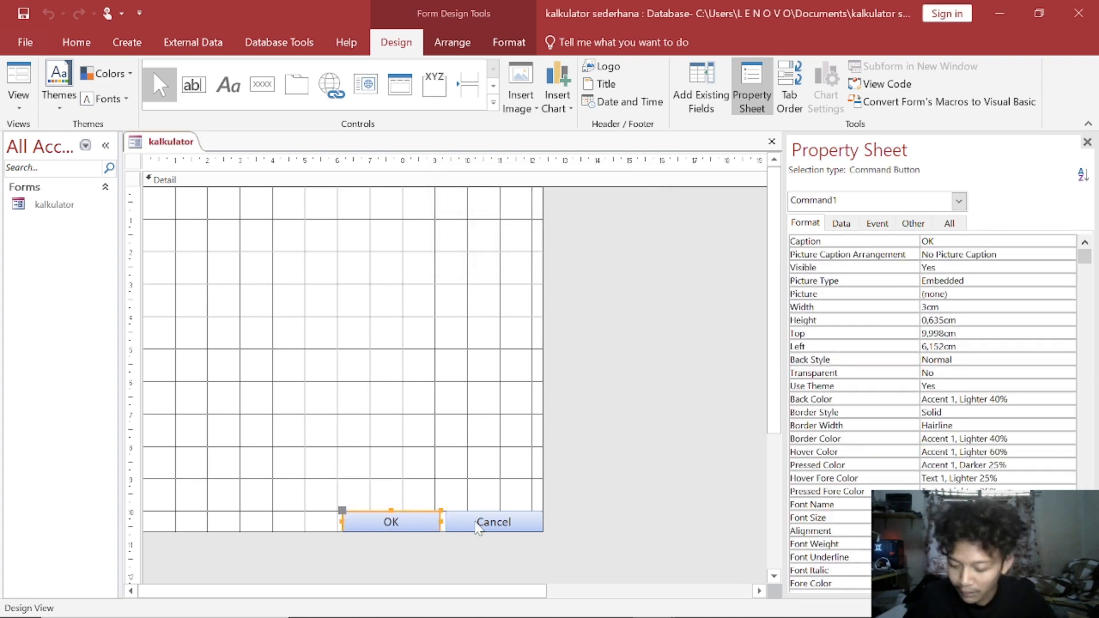
pyautogui.keyDown('shift'); pyautogui.click(492, 523); pyautogui.keyUp('shift')
pyautogui.press('Delete')
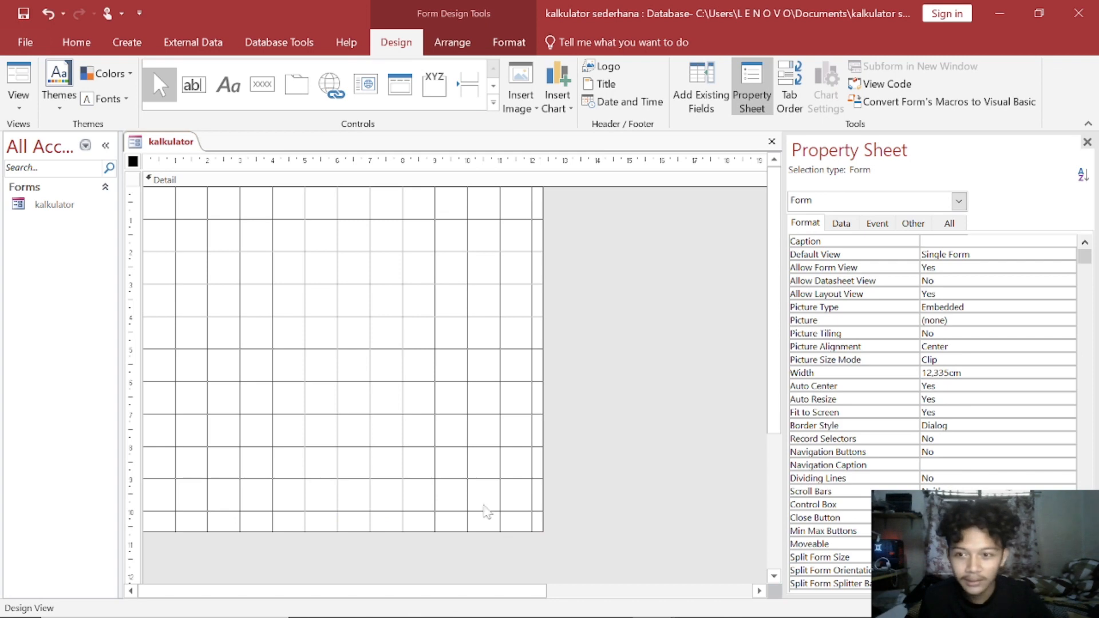
# Resize the form's Detail area to about 7.1 cm wide and about 8.3 cm high
pyautogui.click(379, 314)
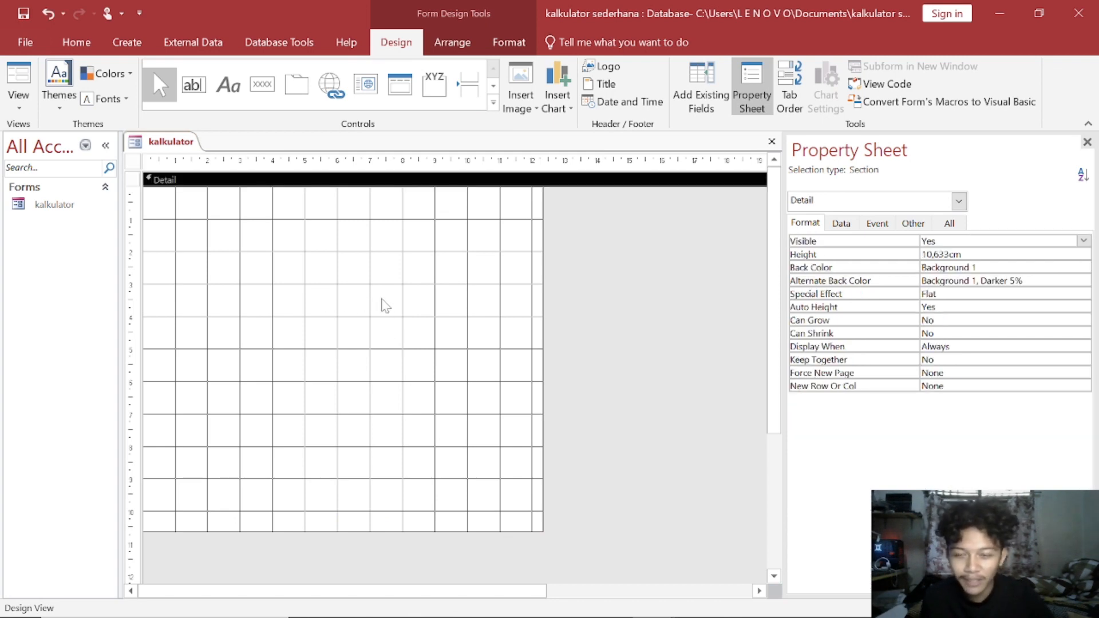
pyautogui.moveTo(542, 361); pyautogui.dragTo(324, 346)
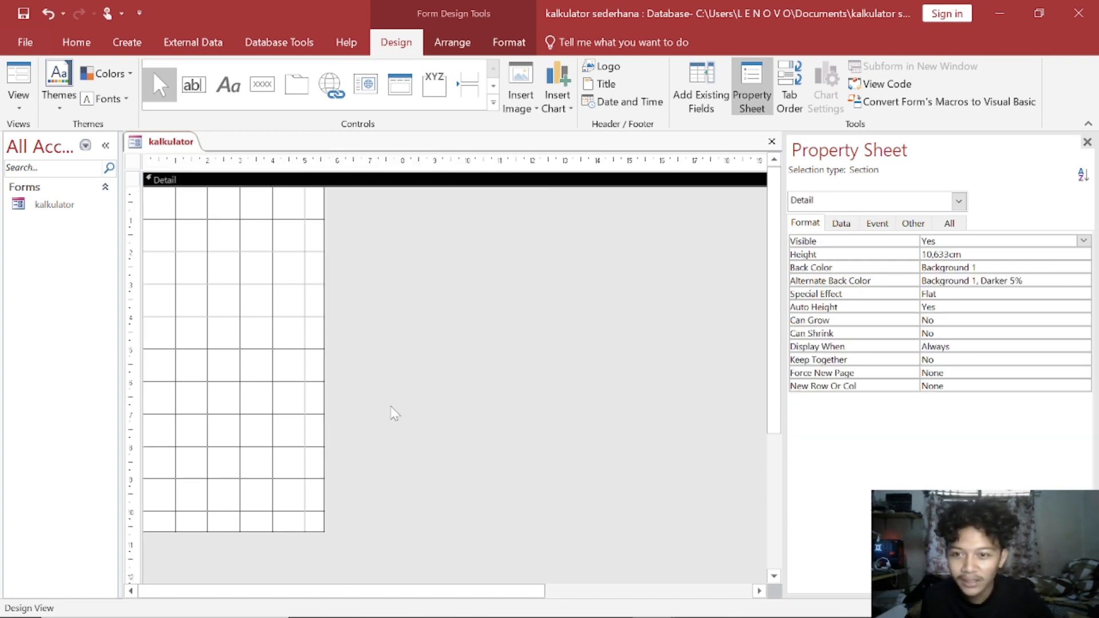
pyautogui.moveTo(324, 413); pyautogui.dragTo(419, 423)
pyautogui.moveTo(273, 531); pyautogui.dragTo(273, 440)
pyautogui.moveTo(417, 304); pyautogui.dragTo(373, 304)
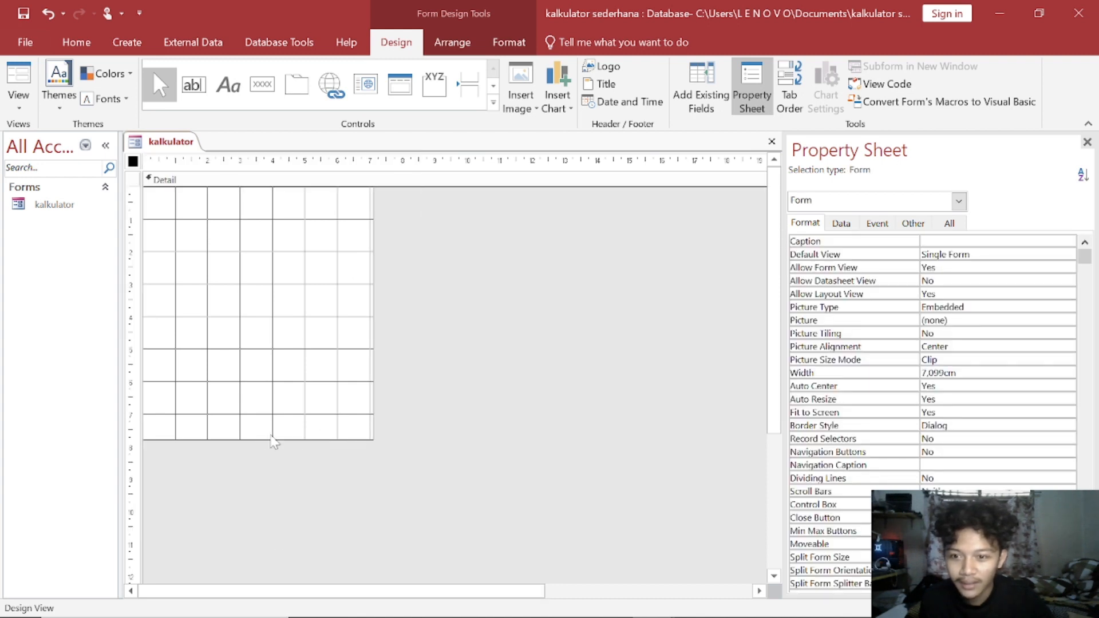
pyautogui.moveTo(271, 438); pyautogui.dragTo(304, 456)
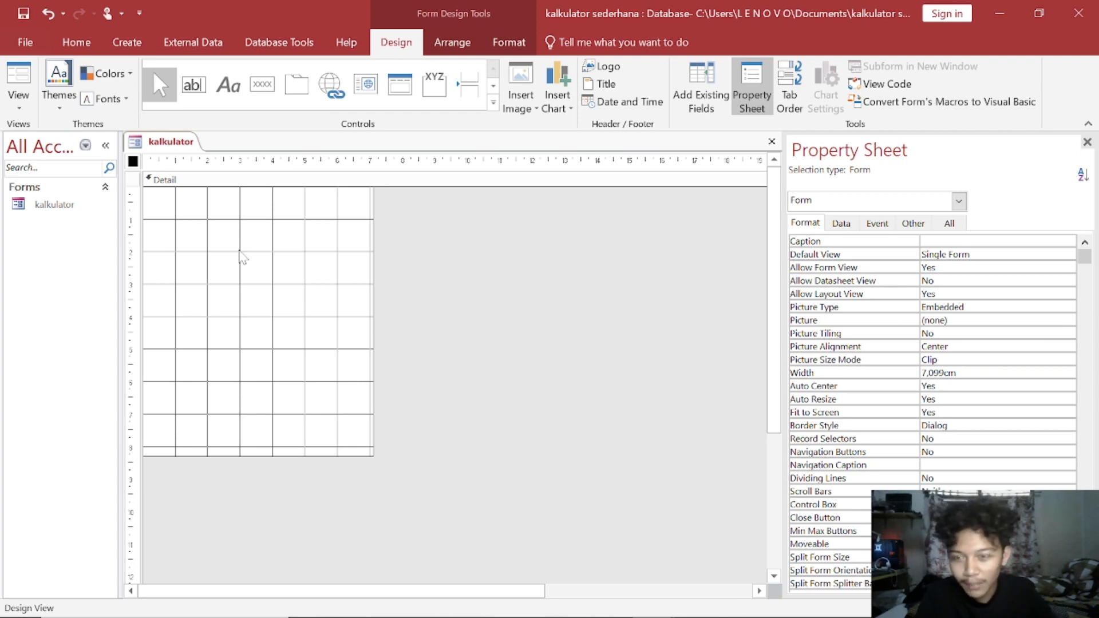
# Add a label reading "Kalkulator" across the full width of the form's upper edge, about 0.9 cm high
pyautogui.click(226, 83)
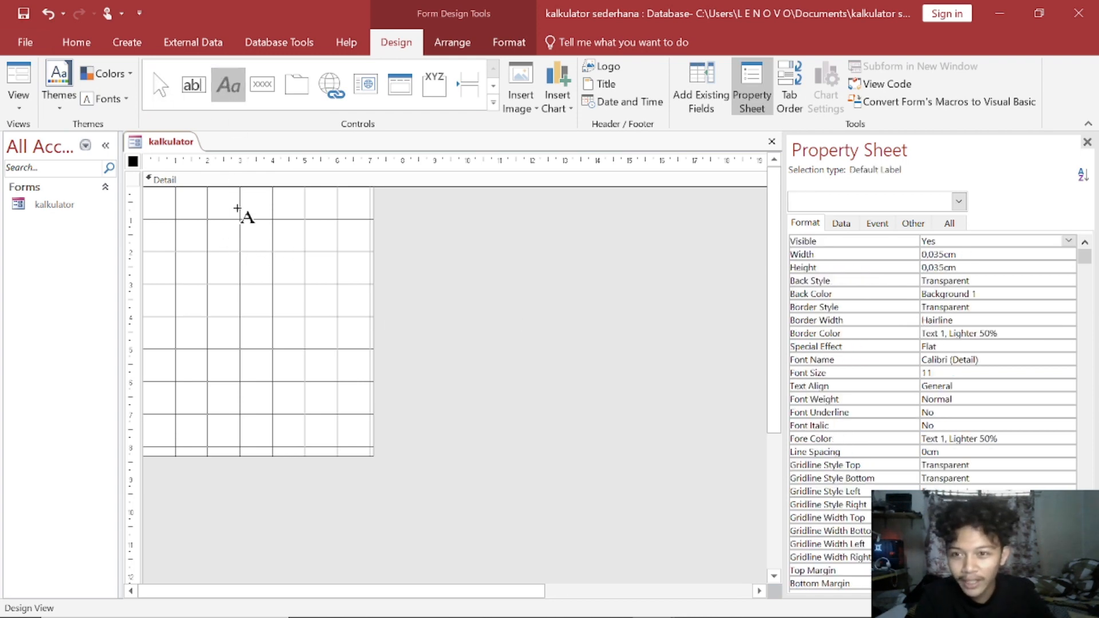
pyautogui.moveTo(144, 187)
pyautogui.mouseDown()
pyautogui.moveTo(337, 246)
pyautogui.moveTo(373, 216)
pyautogui.mouseUp()
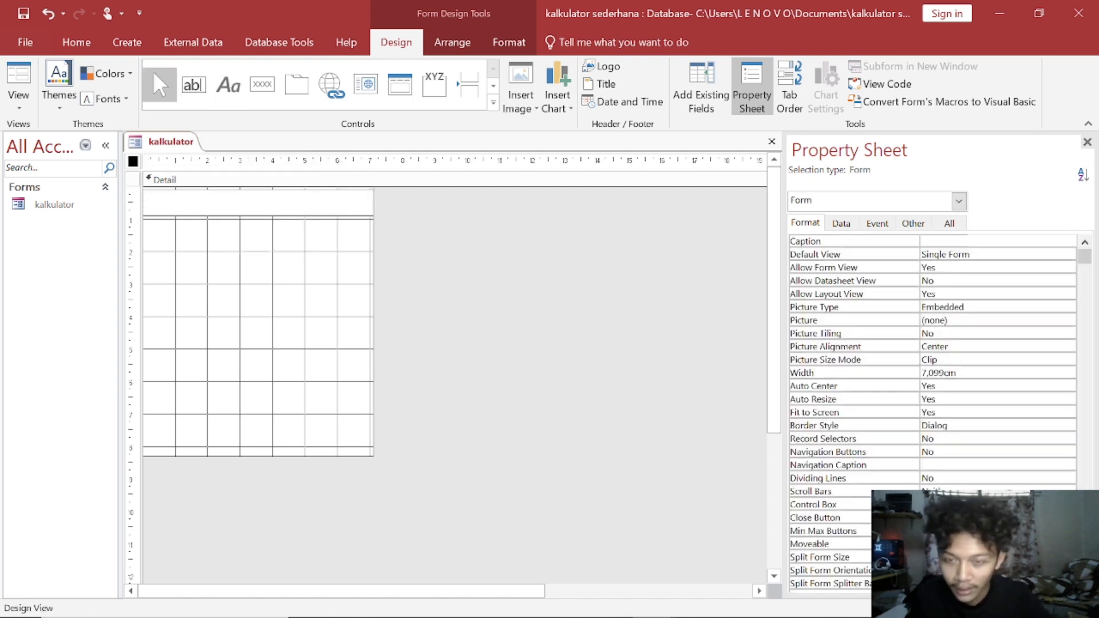
pyautogui.write('Kalkulator')
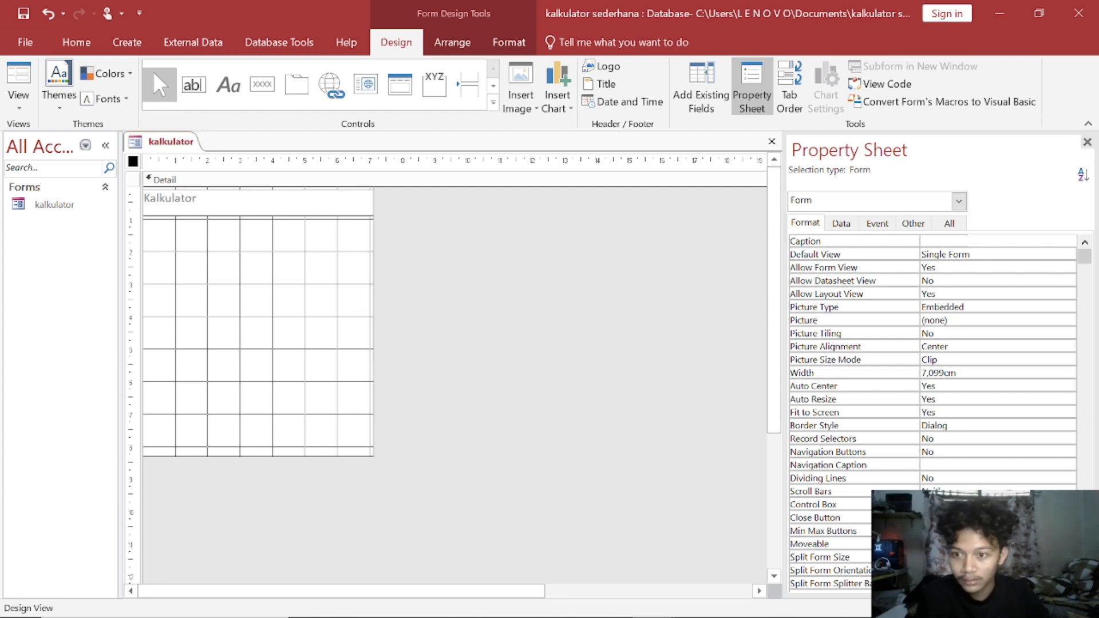
# Centre the text of the "Kalkulator" label
pyautogui.click(268, 244)
pyautogui.click(179, 215)
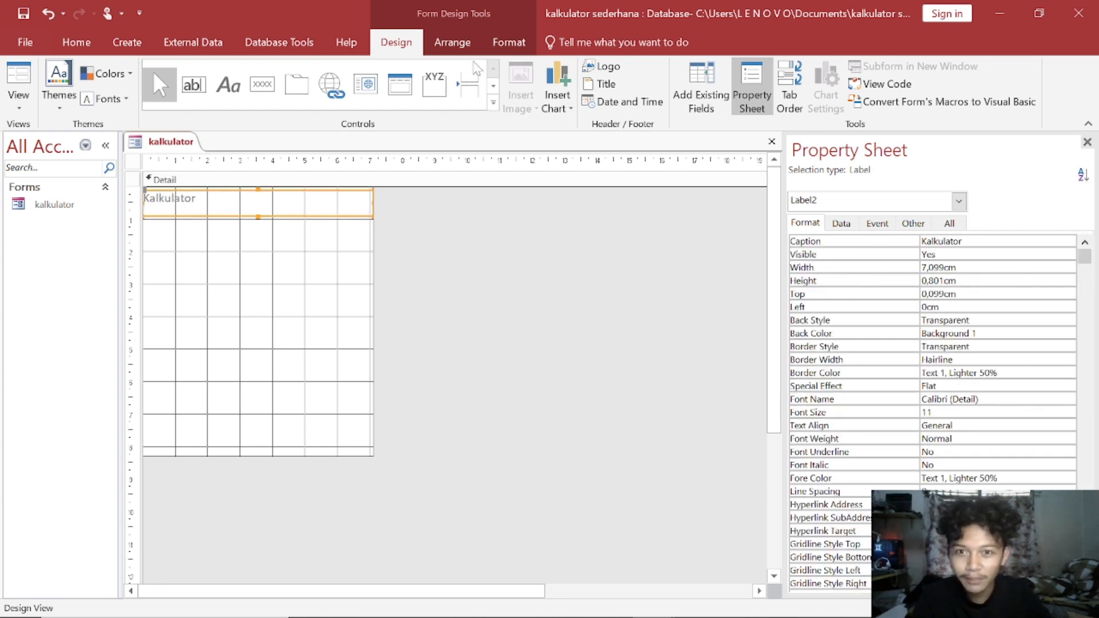
pyautogui.click(508, 42)
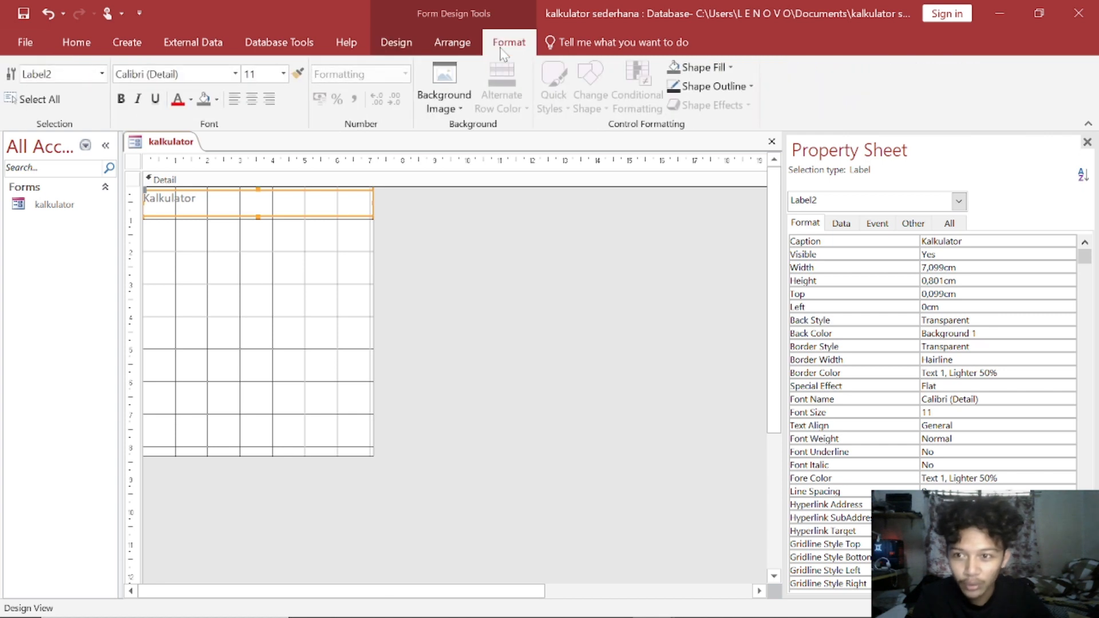
pyautogui.click(252, 99)
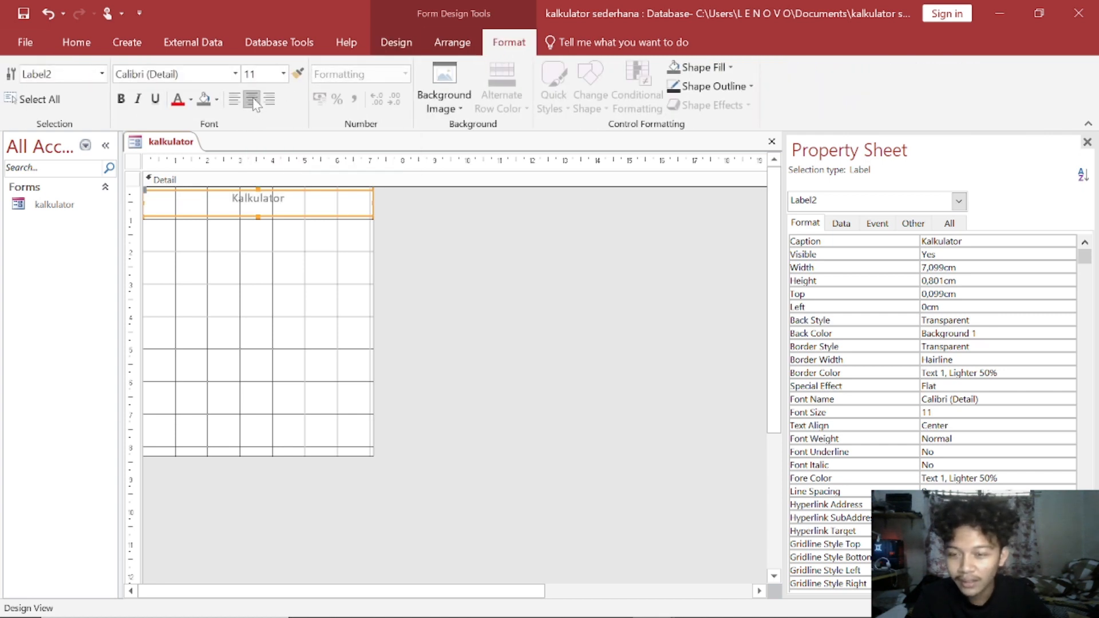
pyautogui.click(292, 262)
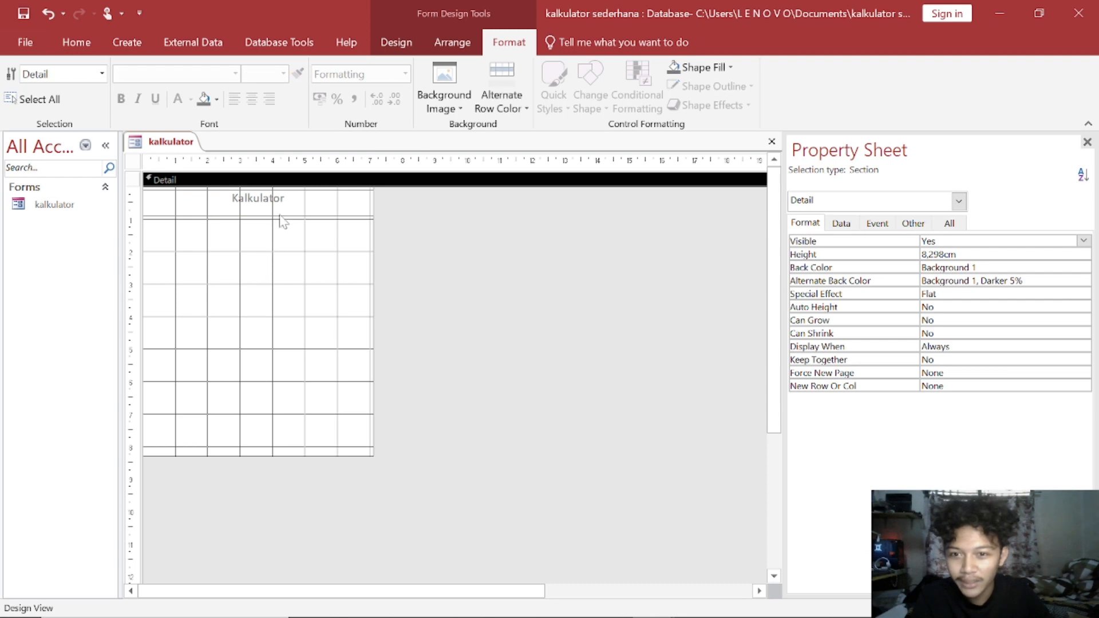
# Format the "Kalkulator" label in bold with font size 16
pyautogui.click(279, 214)
pyautogui.click(290, 243)
pyautogui.click(276, 200)
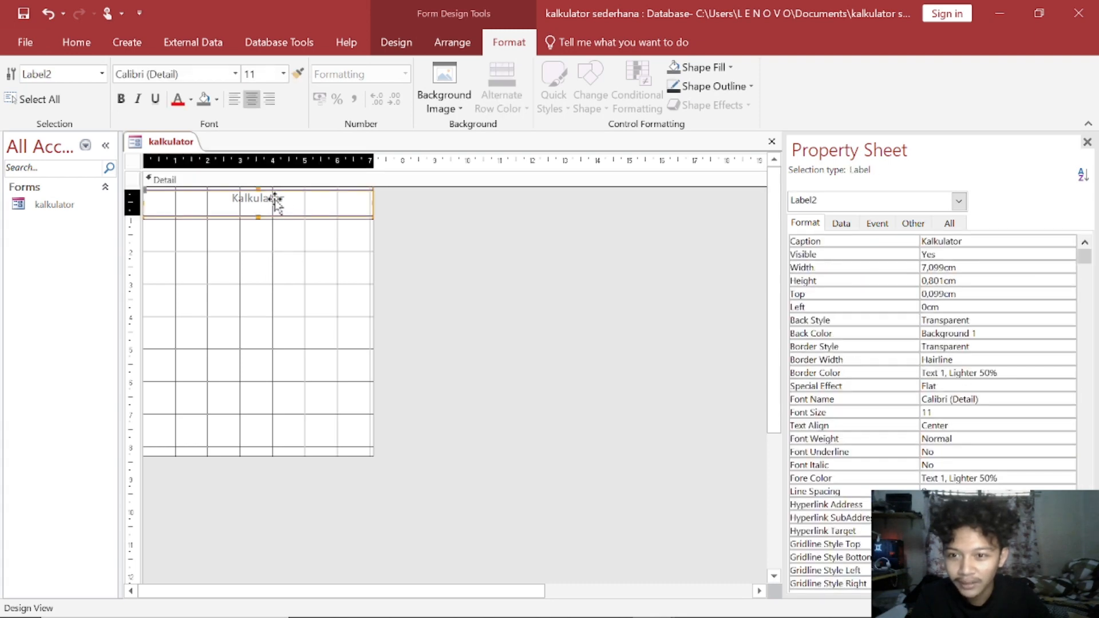
pyautogui.moveTo(275, 200)
pyautogui.mouseDown()
pyautogui.moveTo(288, 204)
pyautogui.moveTo(267, 193)
pyautogui.mouseUp()
pyautogui.click(286, 197)
pyautogui.click(290, 227)
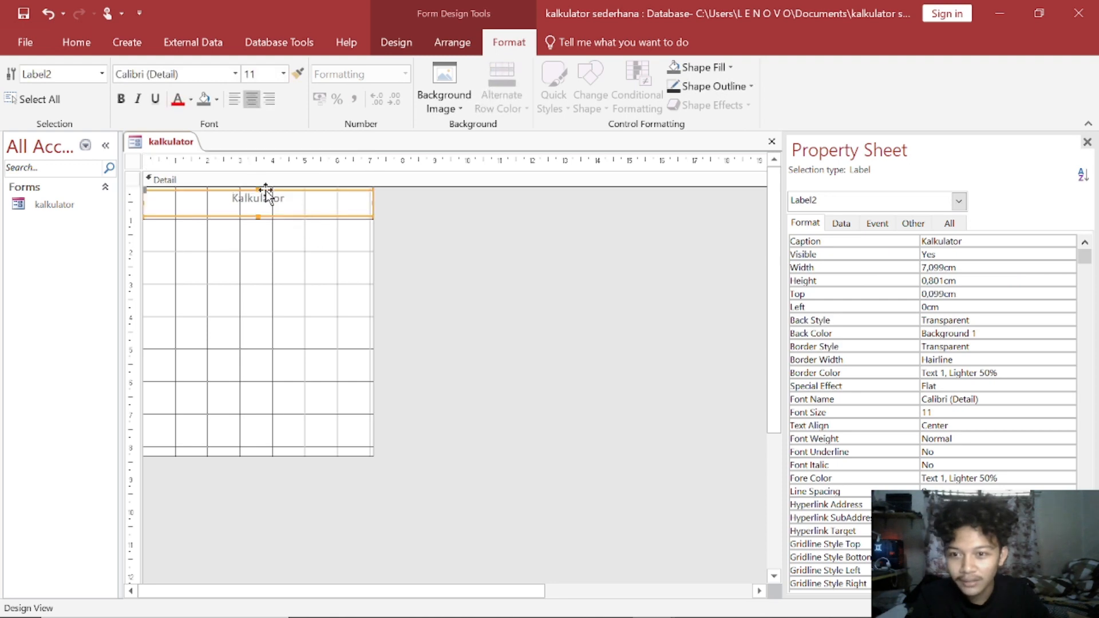
pyautogui.click(283, 74)
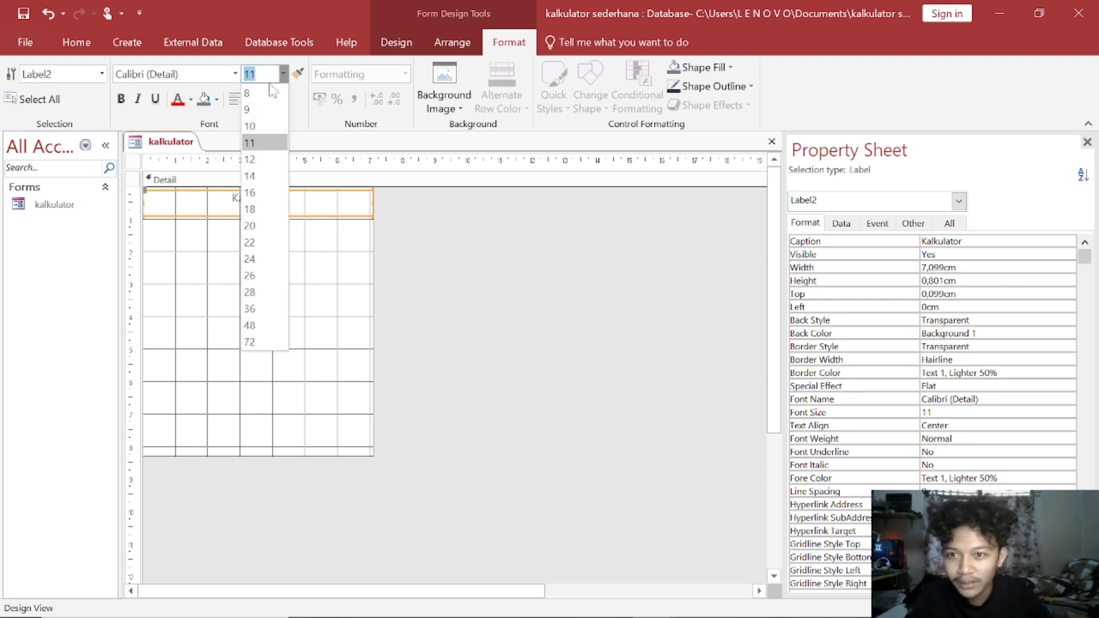
pyautogui.click(252, 176)
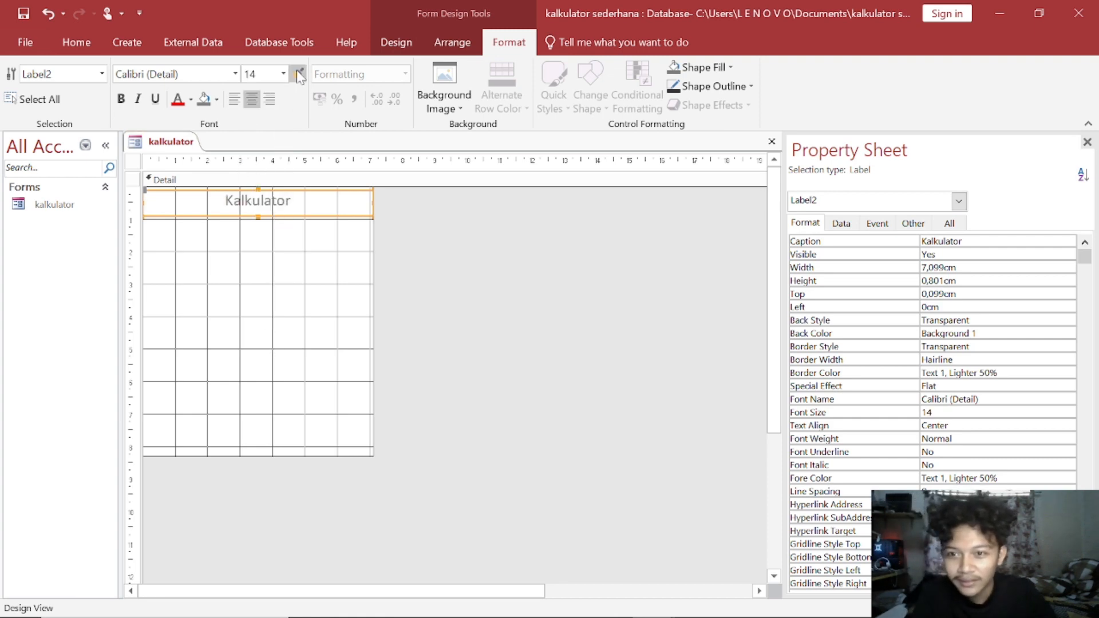
pyautogui.click(283, 74)
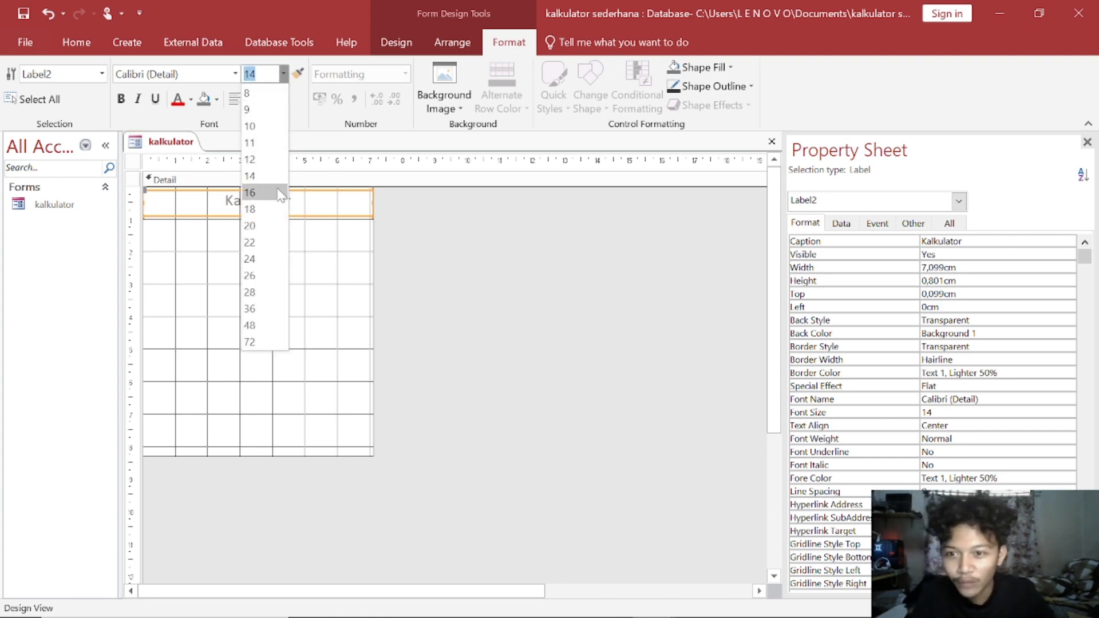
pyautogui.click(250, 193)
pyautogui.click(120, 99)
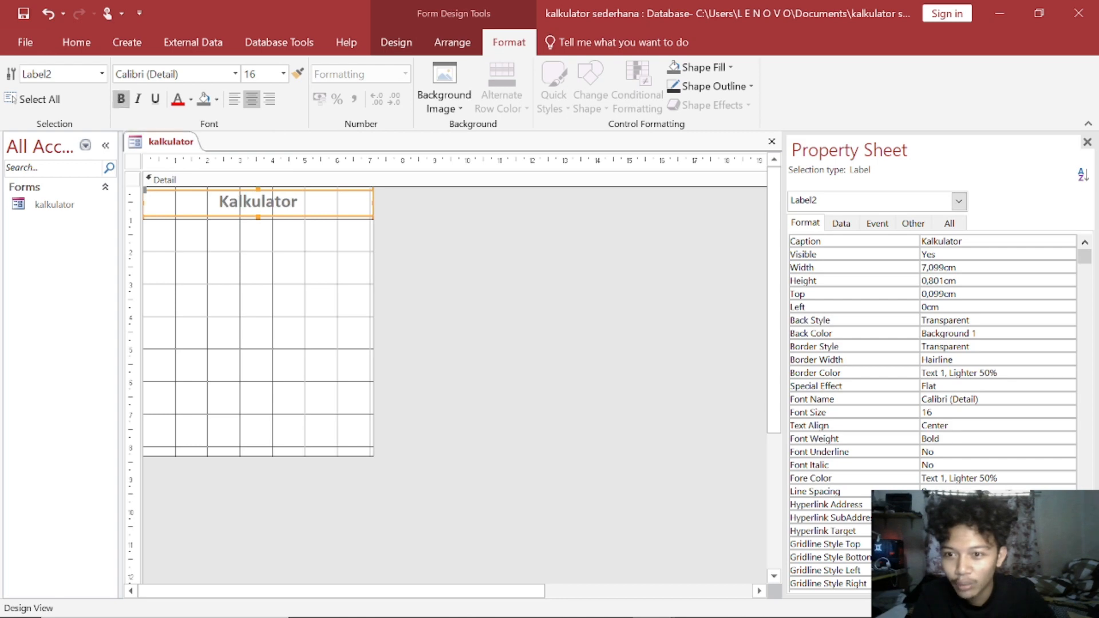
pyautogui.click(281, 241)
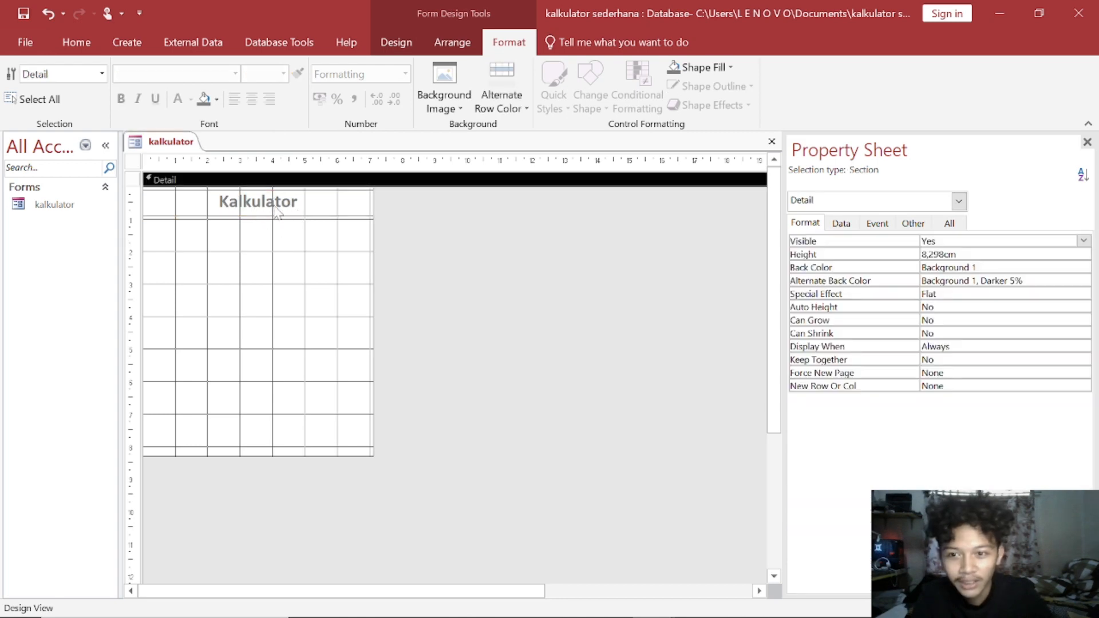
# Set the "Kalkulator" label's font colour to Automatic (black)
pyautogui.click(286, 213)
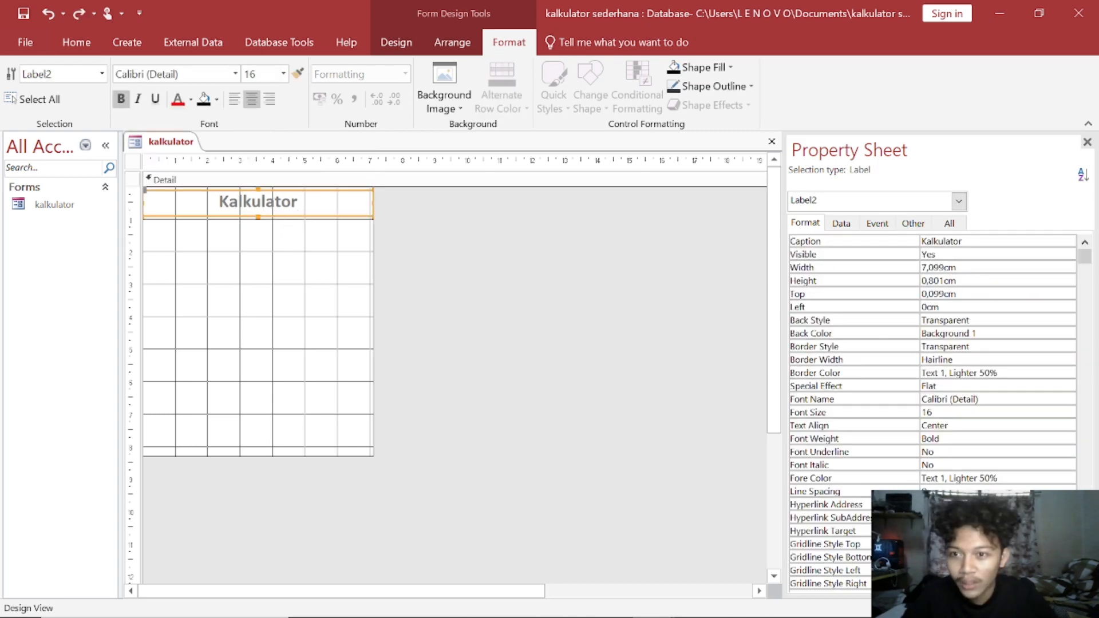
pyautogui.click(191, 99)
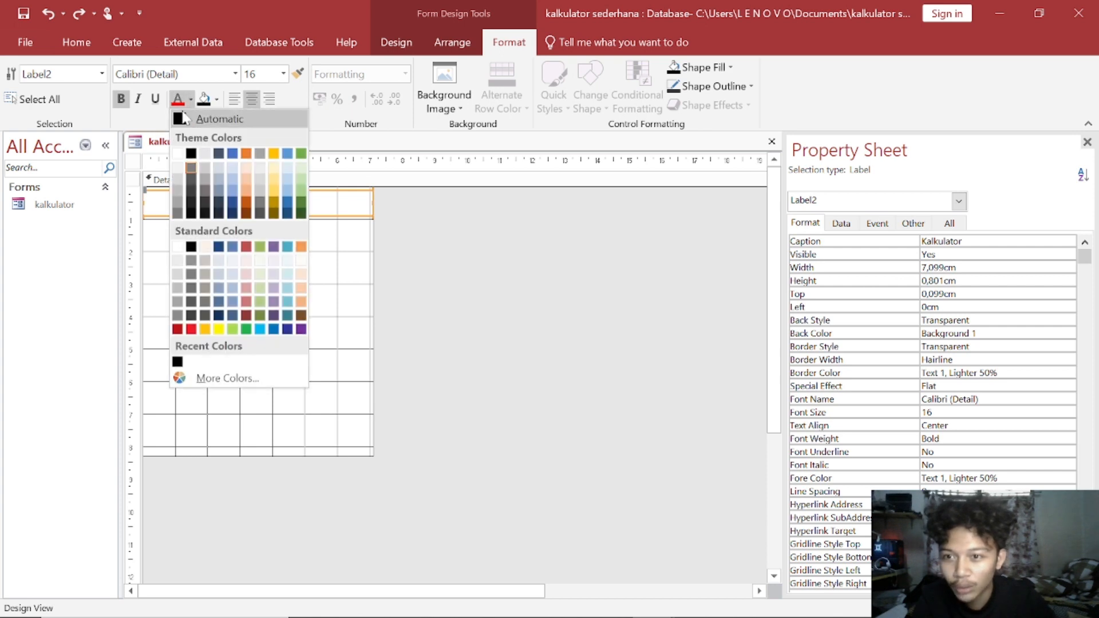
pyautogui.click(213, 115)
pyautogui.click(282, 277)
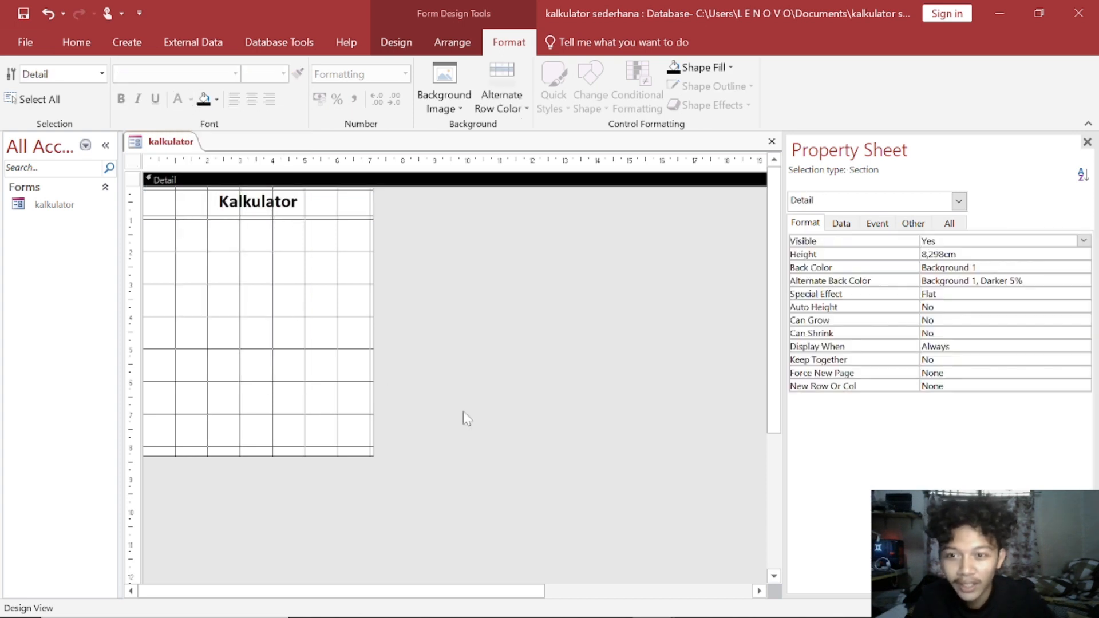
pyautogui.click(414, 342)
# Set the Detail section's background colour to Accent 2, Lighter 80%
pyautogui.click(288, 330)
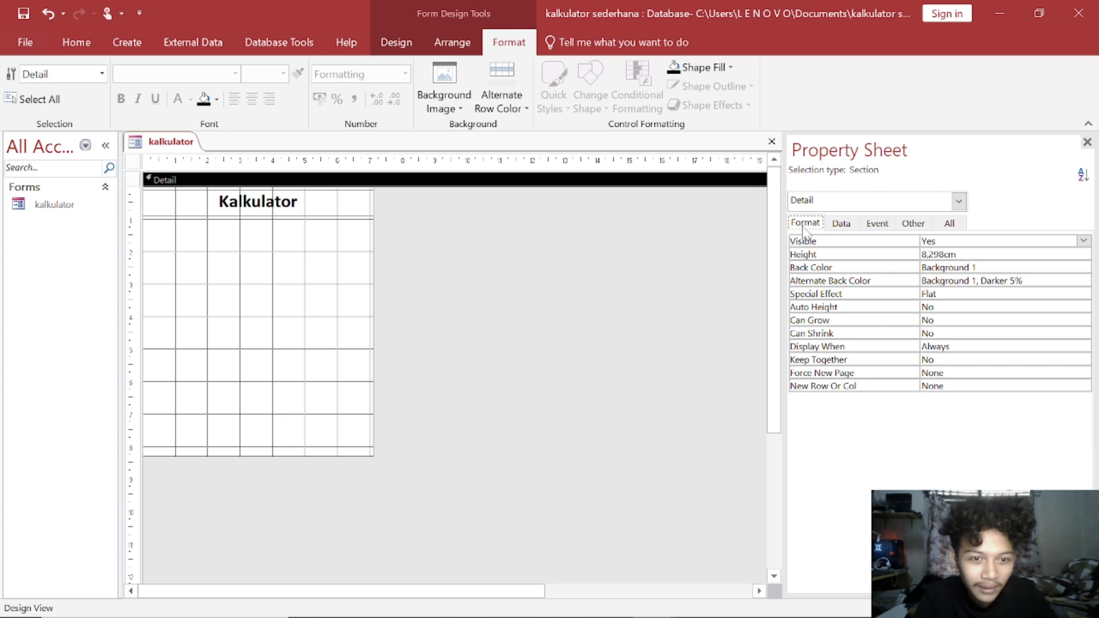
pyautogui.click(863, 268)
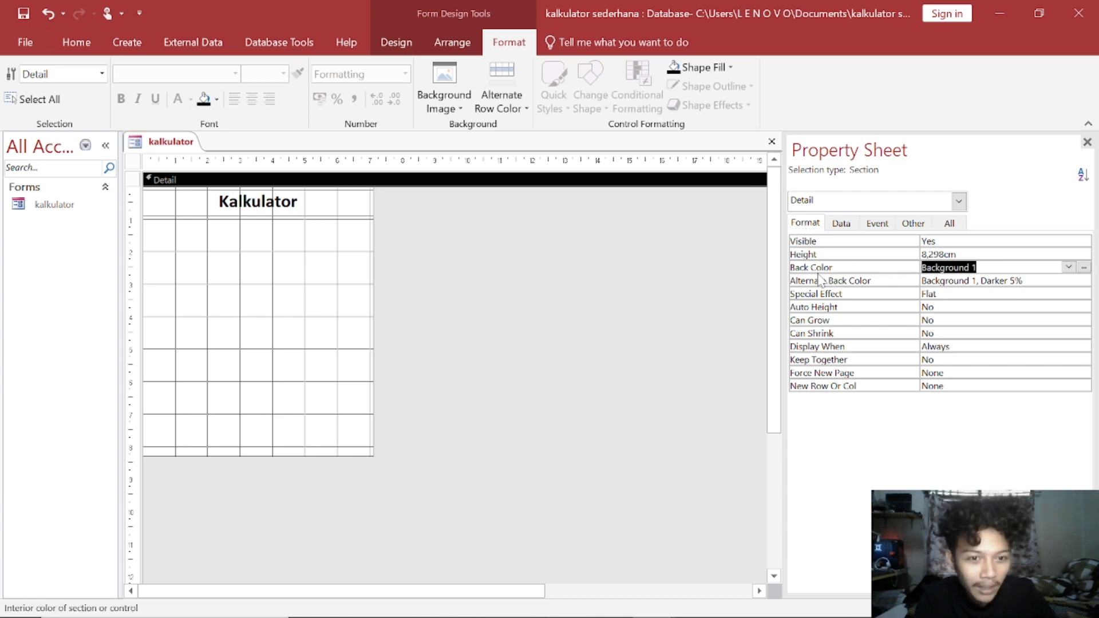
pyautogui.click(1087, 271)
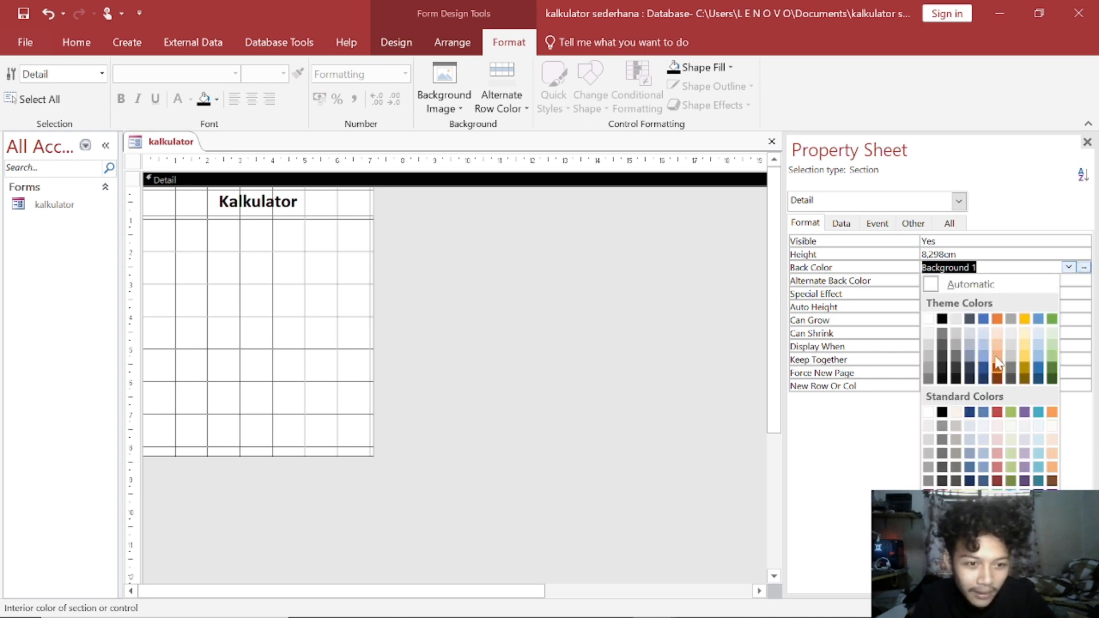
pyautogui.click(1000, 333)
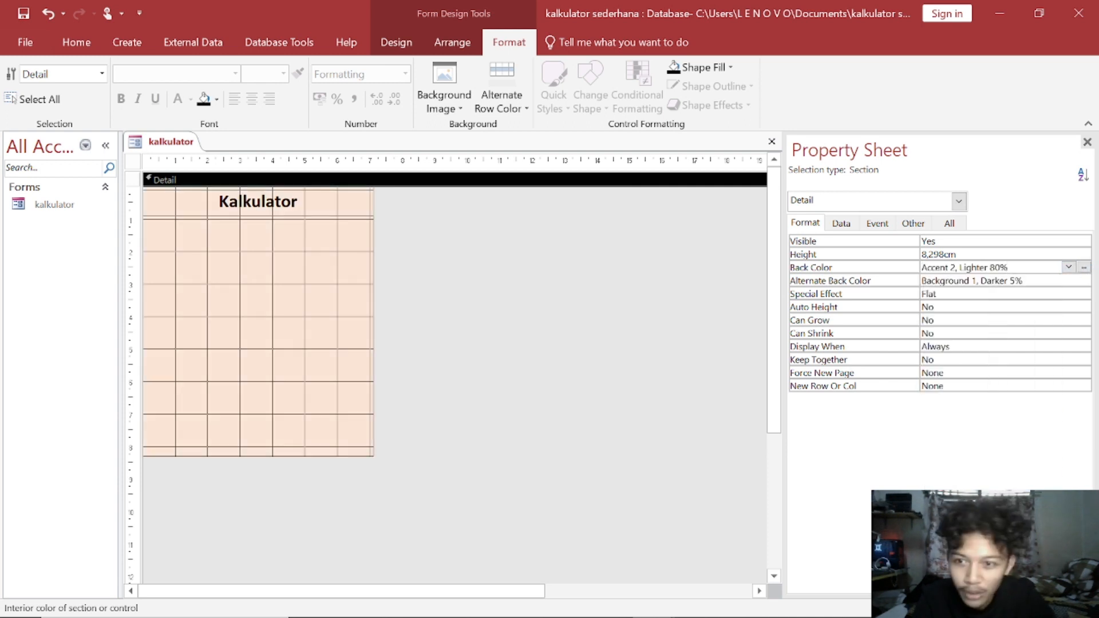
# Try Accent 3, Lighter 80% as the Detail section's background colour and return it to Accent 2, Lighter 80%
pyautogui.click(1083, 268)
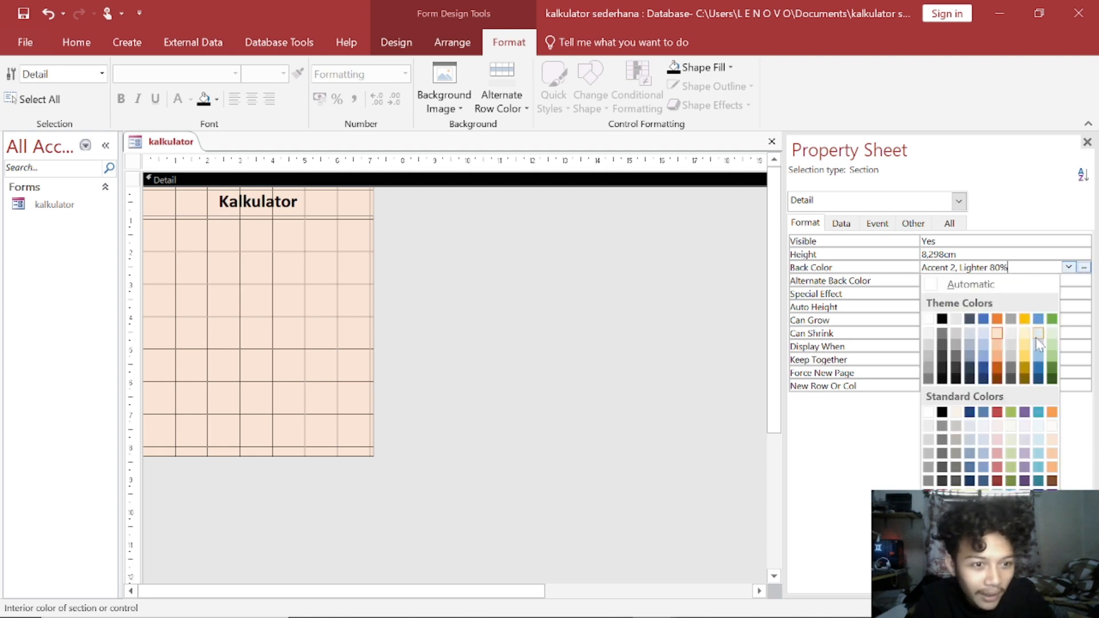
pyautogui.click(1034, 334)
pyautogui.click(1068, 267)
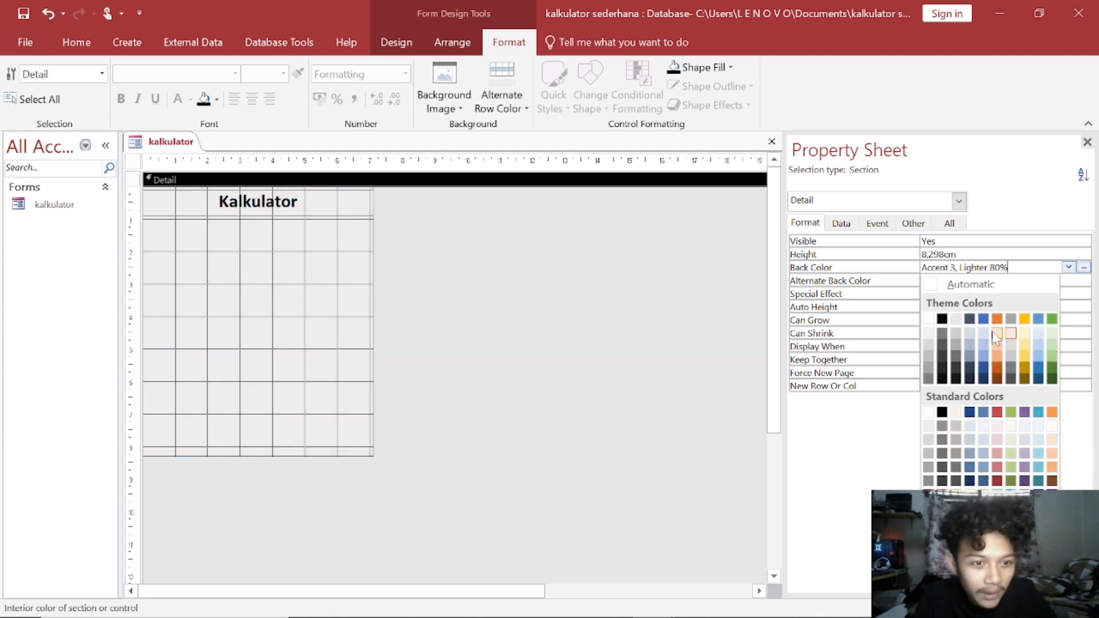
pyautogui.click(999, 332)
pyautogui.click(567, 309)
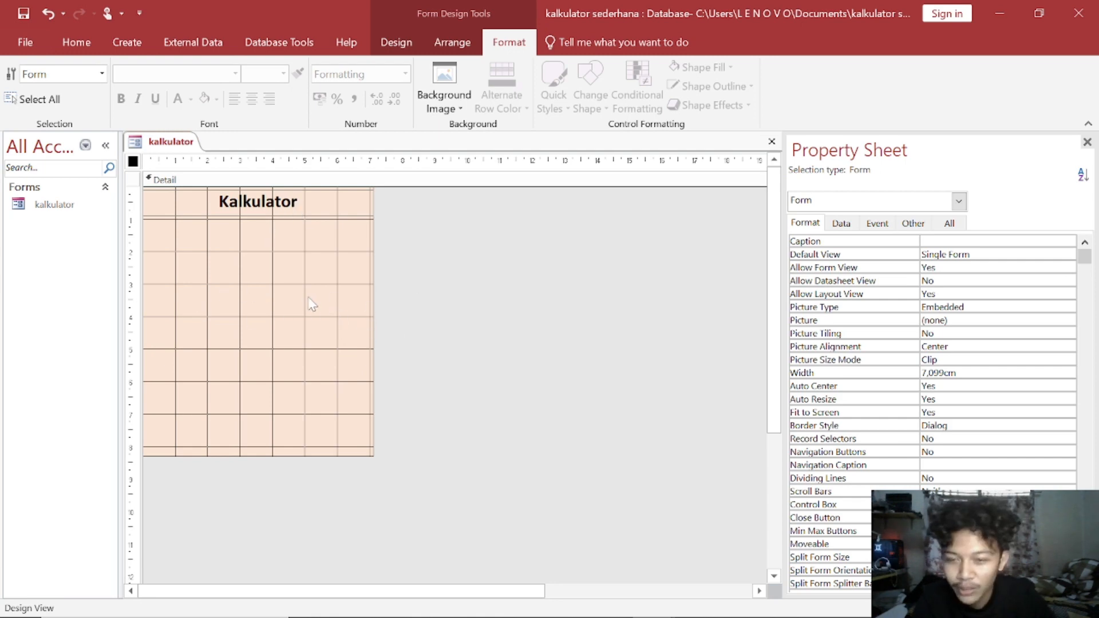
pyautogui.click(277, 282)
# Add a command button about 1.2 cm wide and 1.1 cm high below the title near the form's left edge, cancelling its wizard
pyautogui.click(396, 41)
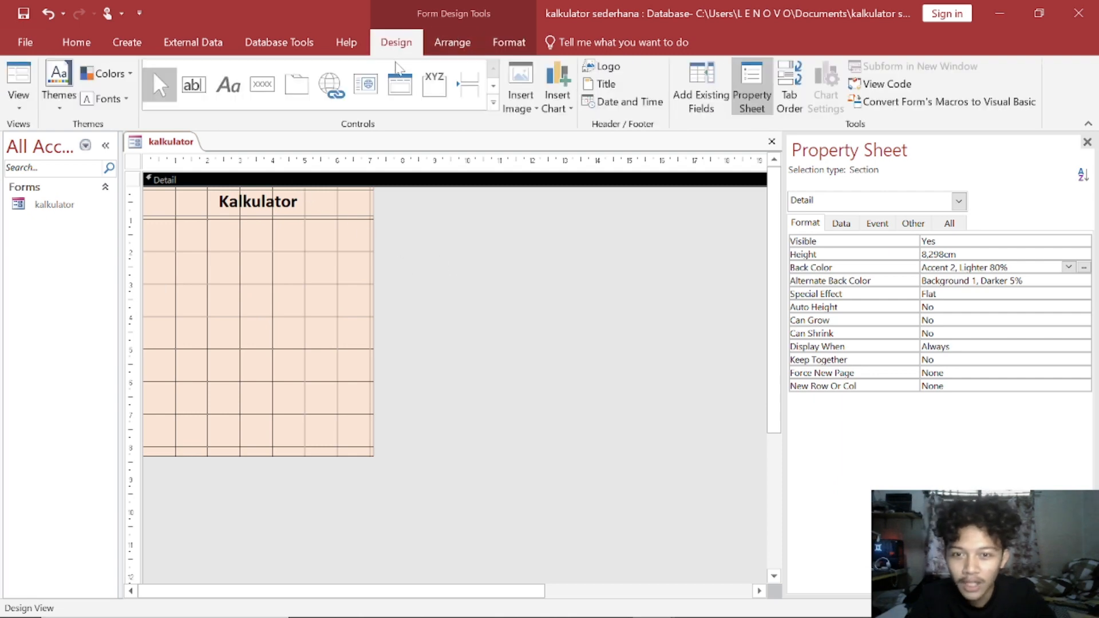
pyautogui.click(470, 41)
pyautogui.click(397, 45)
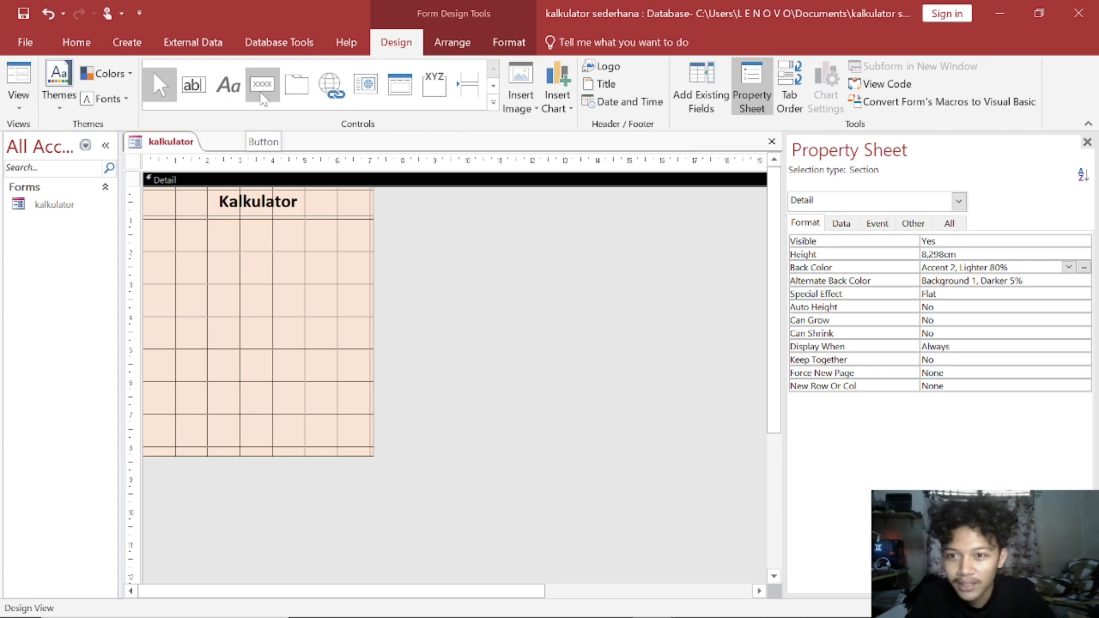
pyautogui.click(264, 99)
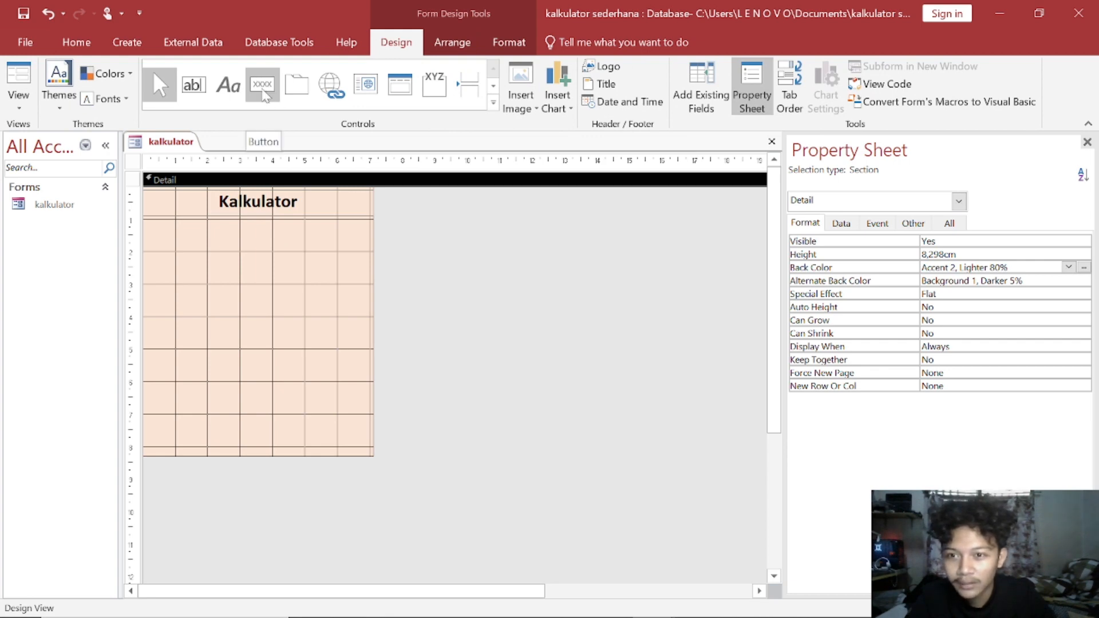
pyautogui.moveTo(162, 258); pyautogui.dragTo(191, 286)
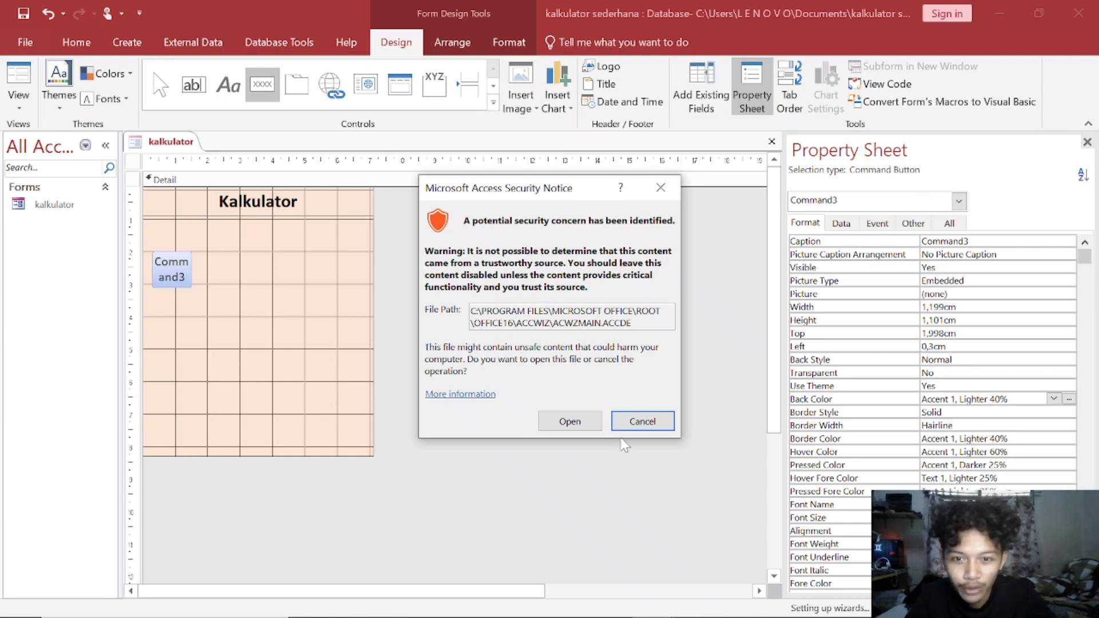
pyautogui.click(642, 421)
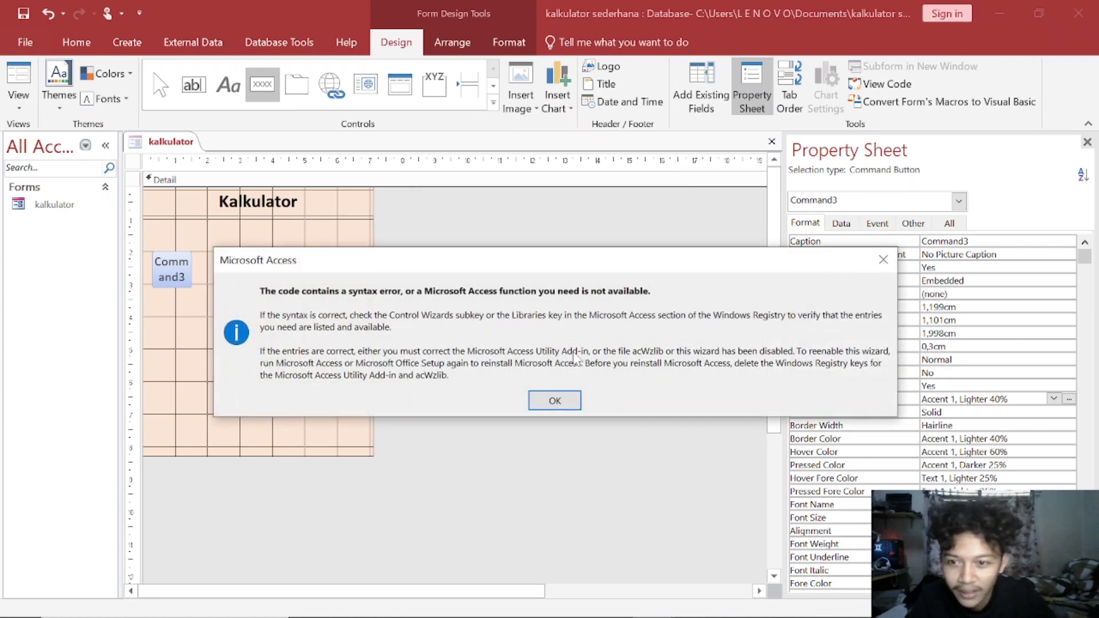
pyautogui.click(554, 400)
pyautogui.click(252, 314)
# Shift the new command button slightly right and down, and change its caption to "C"
pyautogui.moveTo(183, 273); pyautogui.dragTo(224, 290)
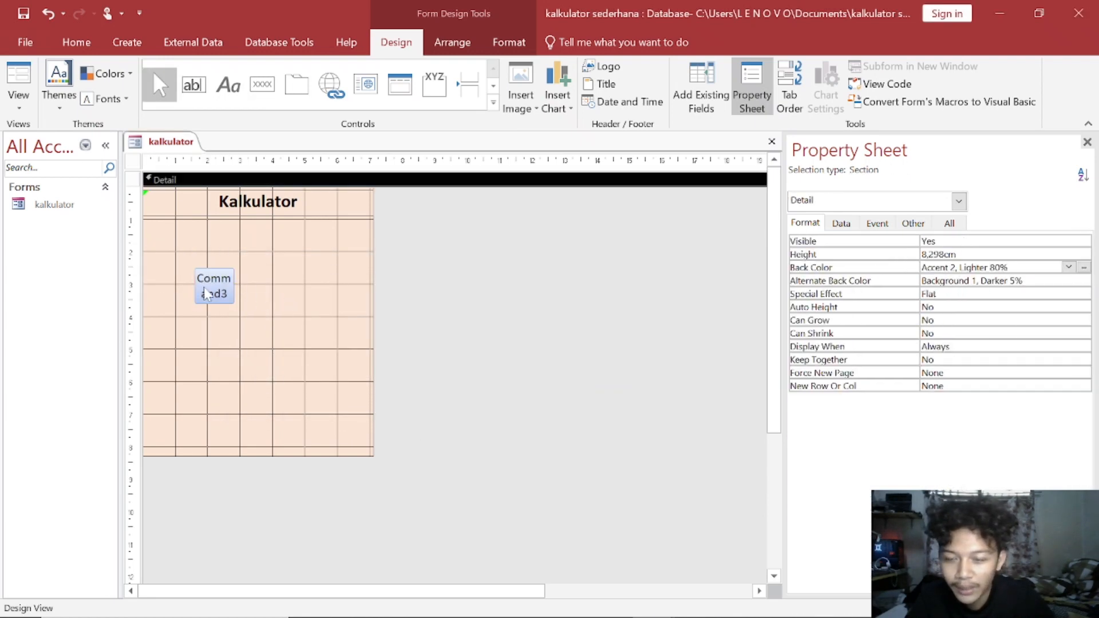
pyautogui.click(204, 287)
pyautogui.click(277, 298)
pyautogui.click(216, 290)
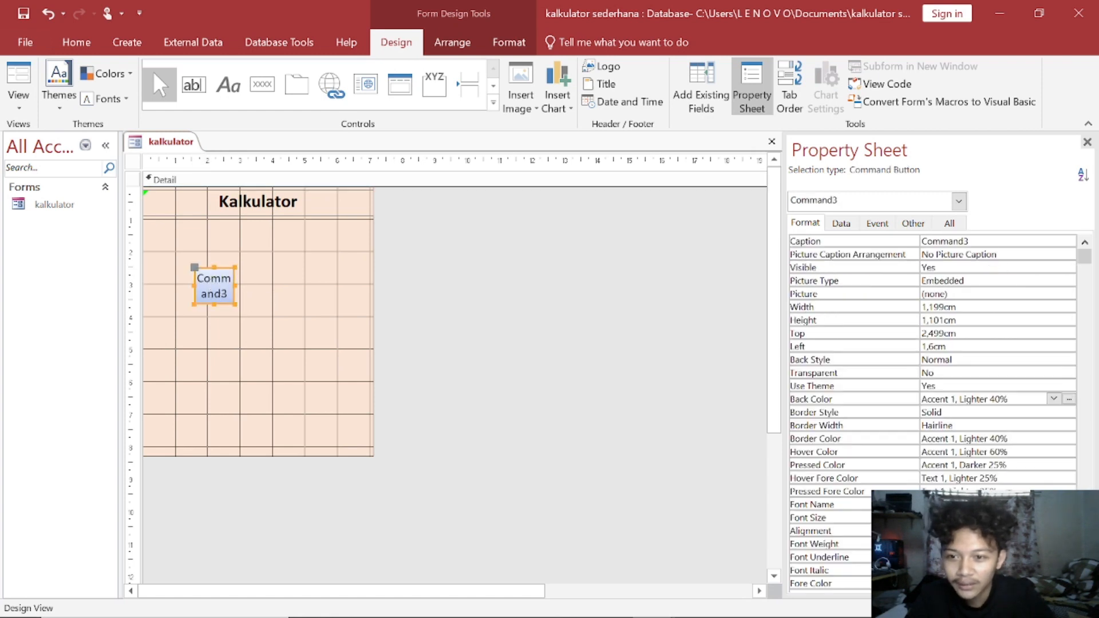
pyautogui.click(216, 291)
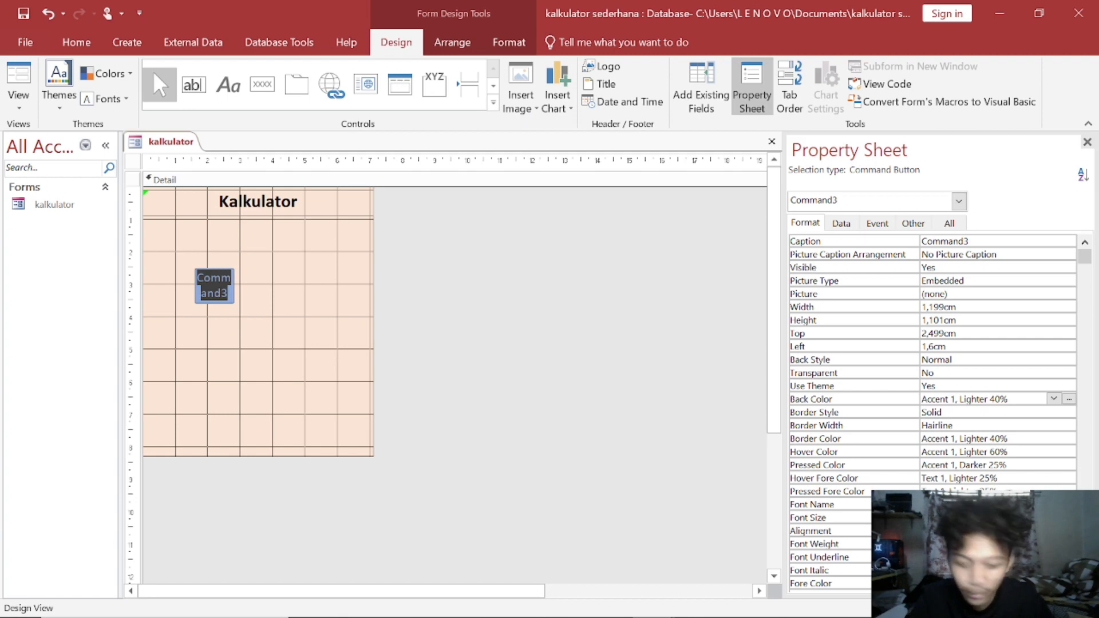
pyautogui.write('C')
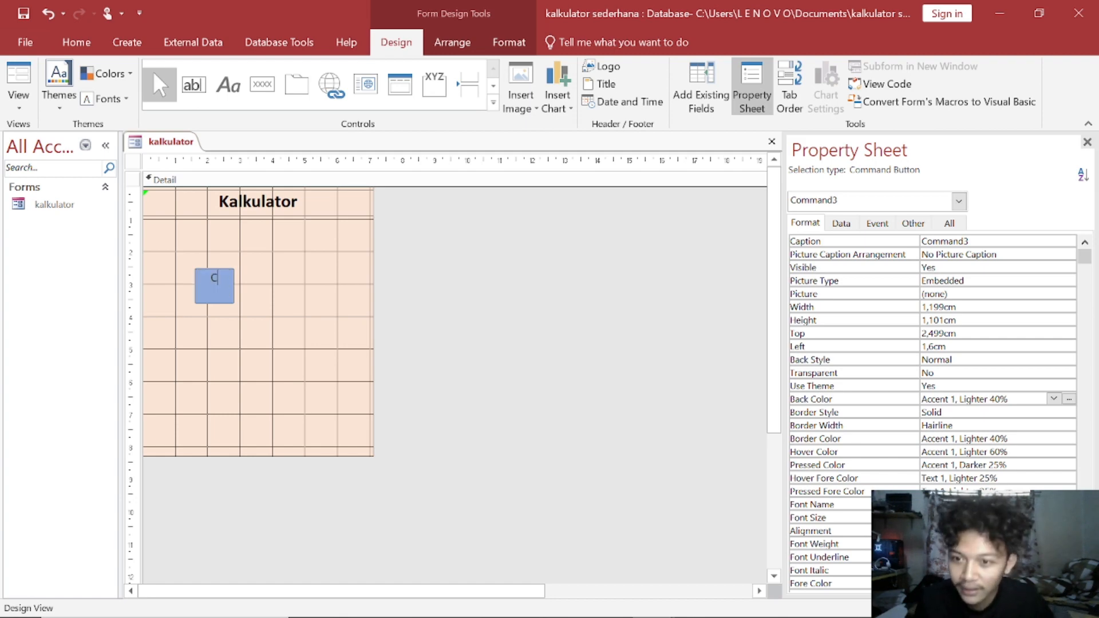
pyautogui.click(382, 279)
pyautogui.click(230, 292)
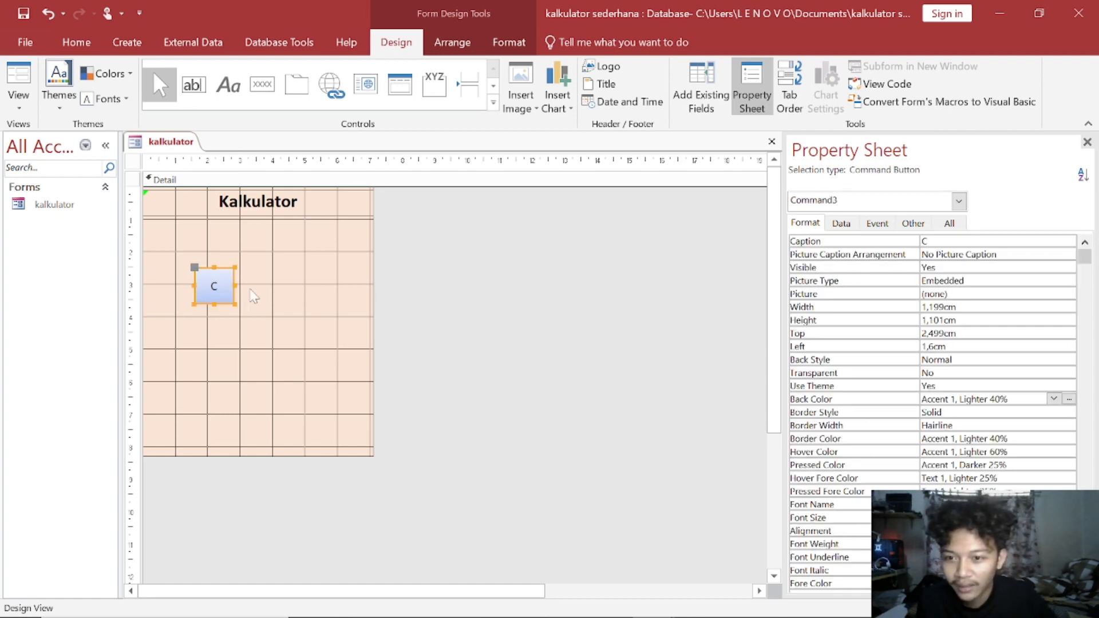
# Shrink the "C" button to about 1.1 by 1.0 cm and place it about 0.5 cm from the left and 2.3 cm from the top
pyautogui.moveTo(235, 267); pyautogui.dragTo(170, 279)
pyautogui.click(269, 284)
pyautogui.click(207, 289)
pyautogui.click(252, 282)
pyautogui.click(214, 279)
pyautogui.moveTo(170, 279)
pyautogui.mouseDown()
pyautogui.moveTo(202, 285)
pyautogui.moveTo(174, 279)
pyautogui.mouseUp()
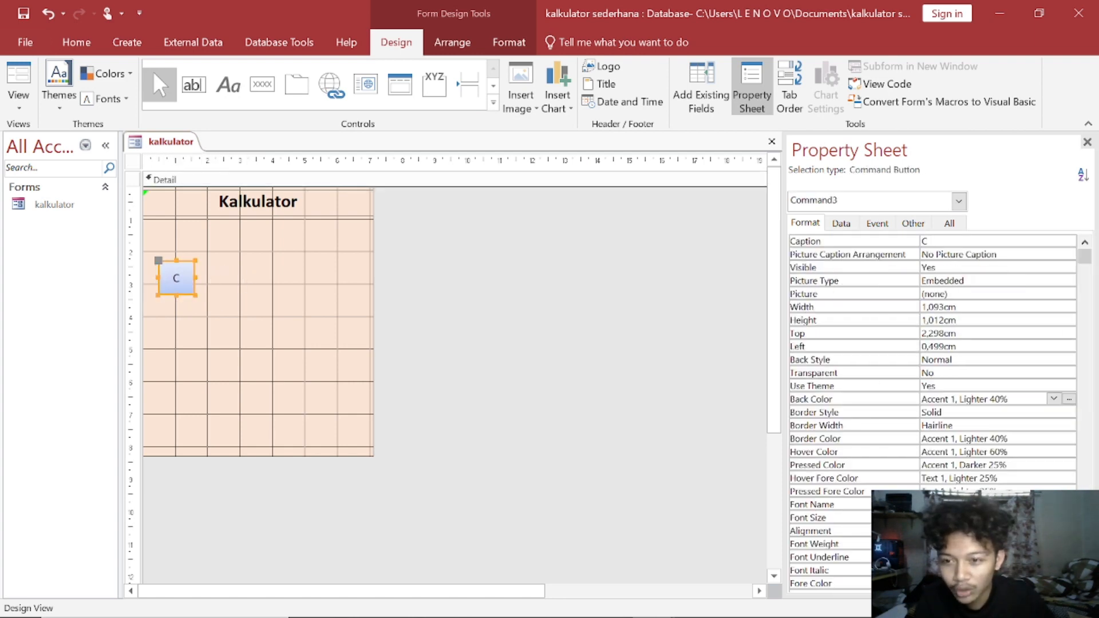
pyautogui.click(225, 279)
pyautogui.click(175, 279)
pyautogui.click(212, 279)
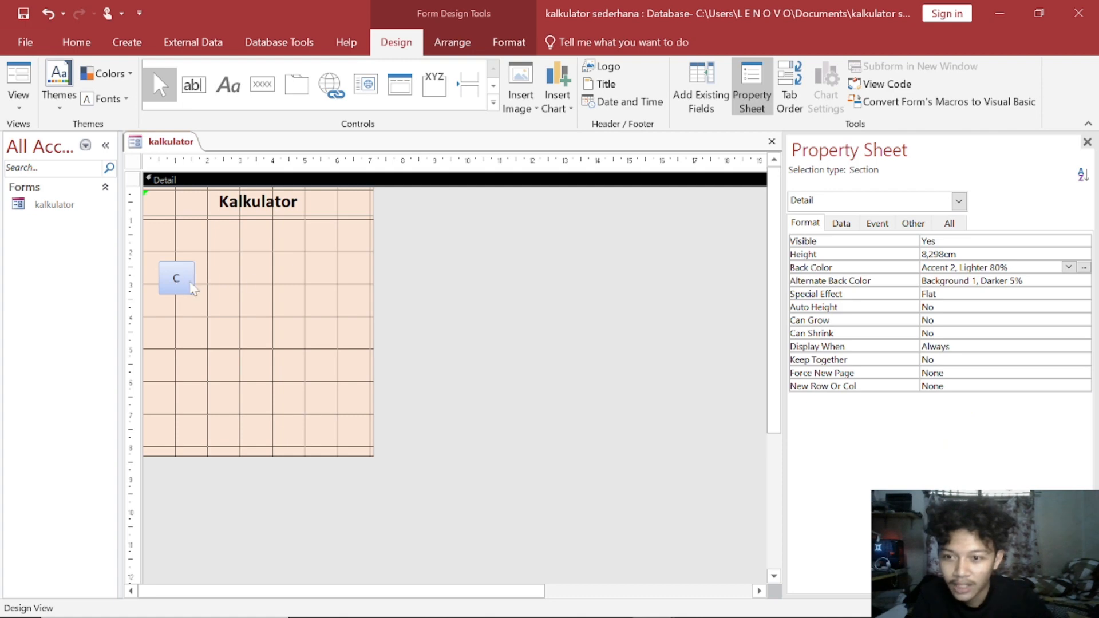
# Duplicate the "C" button directly below the original
pyautogui.click(179, 278)
pyautogui.click(244, 270)
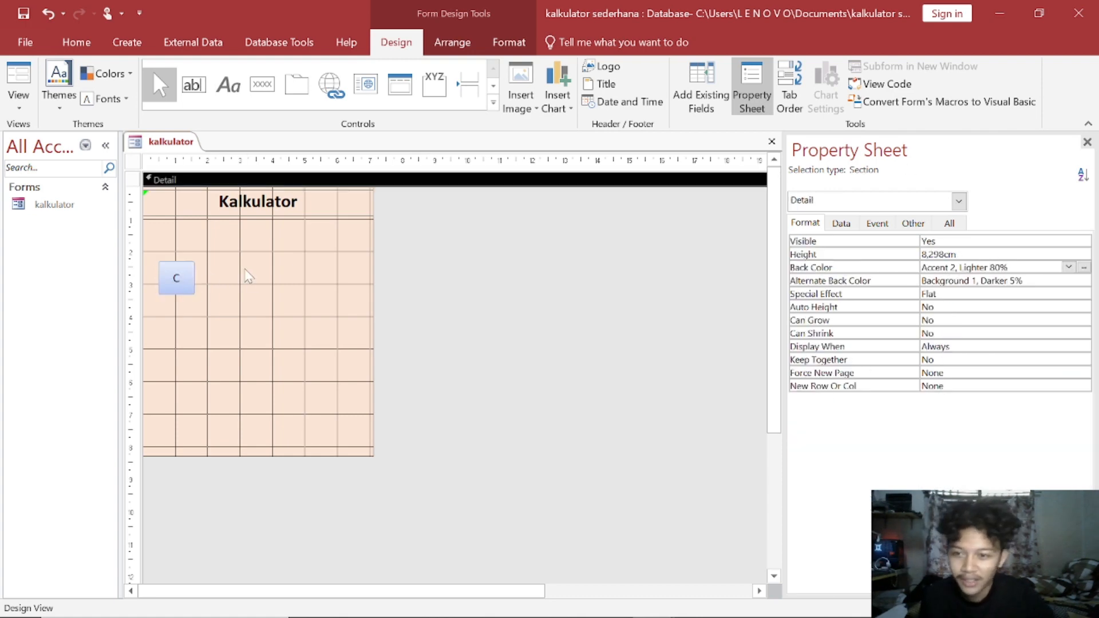
pyautogui.click(193, 271)
pyautogui.hotkey('ctrl', 'v')
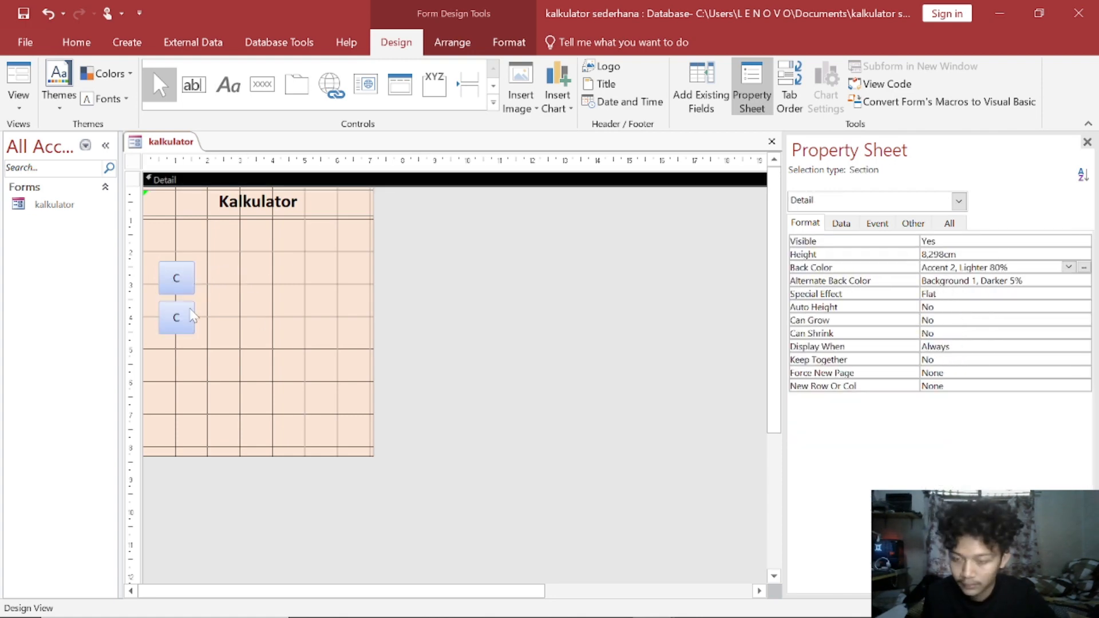
# Duplicate the "C" buttons to form a grid of five rows and four columns below the title
pyautogui.hotkey('ctrl', 'v')
pyautogui.hotkey('ctrl', 'v')
pyautogui.moveTo(150, 246); pyautogui.dragTo(222, 279)
pyautogui.hotkey('ctrl', 'c')
pyautogui.hotkey('ctrl', 'v')
pyautogui.moveTo(277, 507); pyautogui.dragTo(277, 372)
# Move the whole button grid to start about 0.9 cm from the left and 2.2 cm from the top
pyautogui.moveTo(258, 423); pyautogui.dragTo(166, 269)
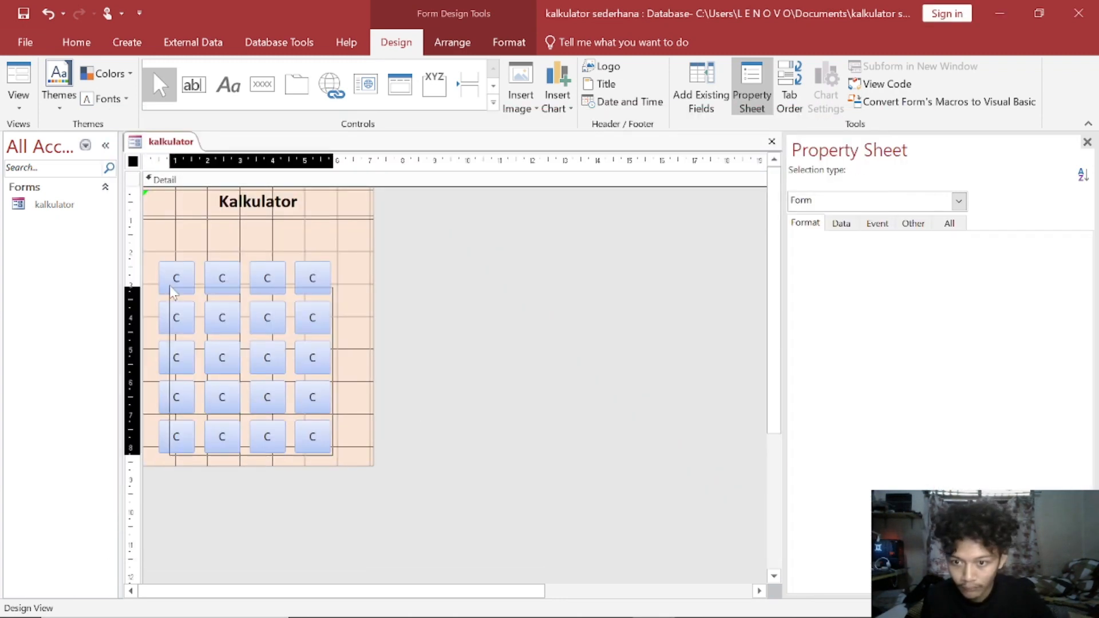
pyautogui.moveTo(169, 285); pyautogui.dragTo(274, 321)
pyautogui.click(388, 294)
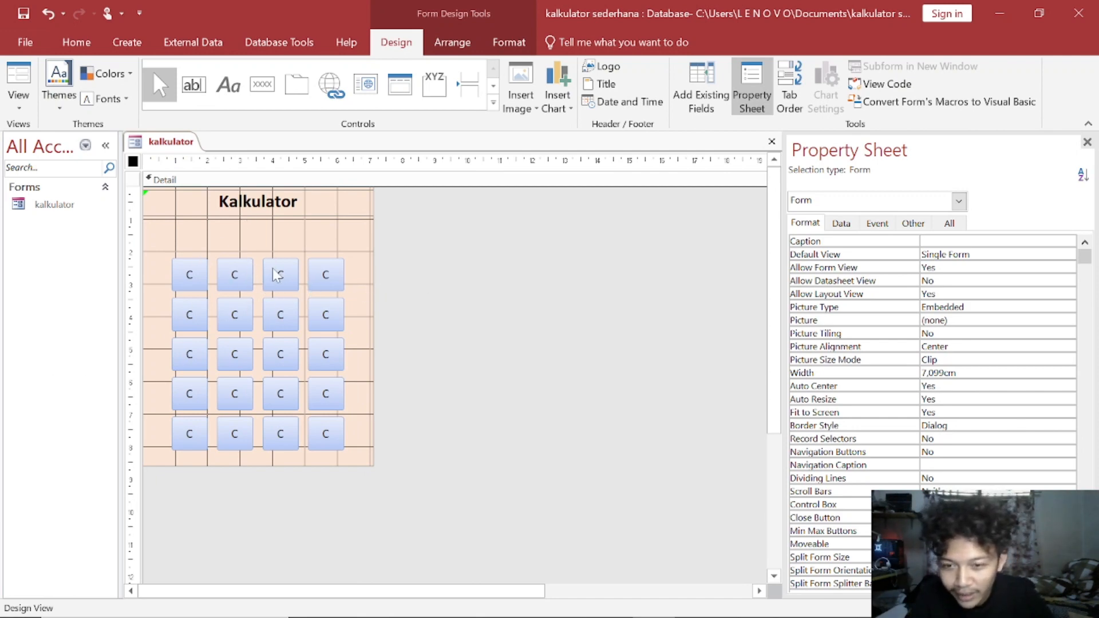
# Caption the first three buttons of the grid's fourth row "1", "2" and "3"
pyautogui.click(192, 281)
pyautogui.click(189, 394)
pyautogui.click(190, 394)
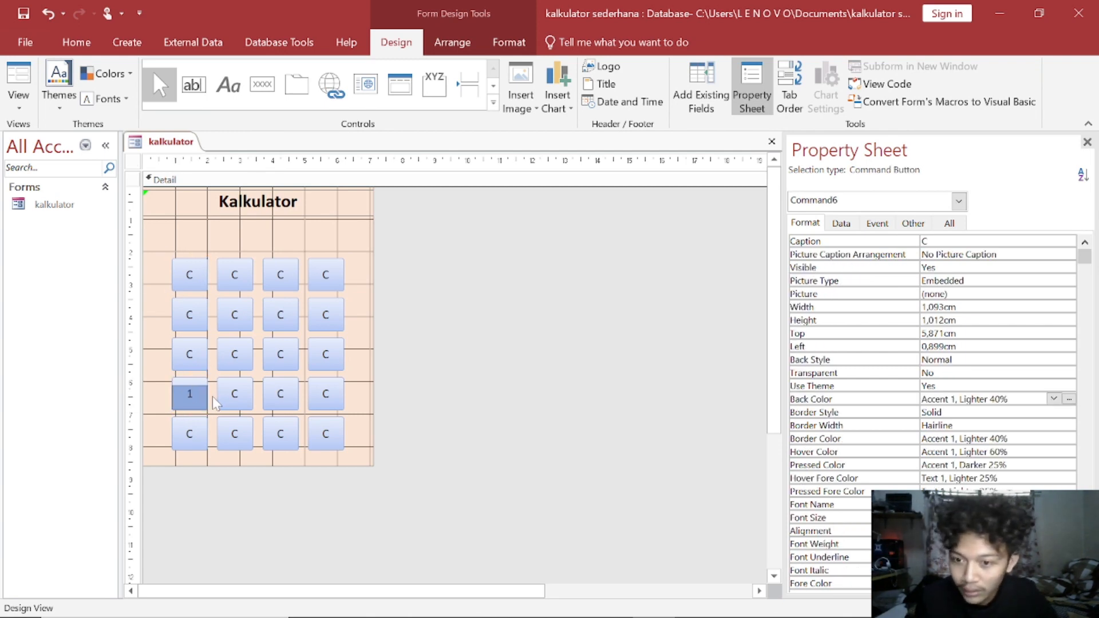
pyautogui.click(234, 394)
pyautogui.click(234, 394)
pyautogui.write('2')
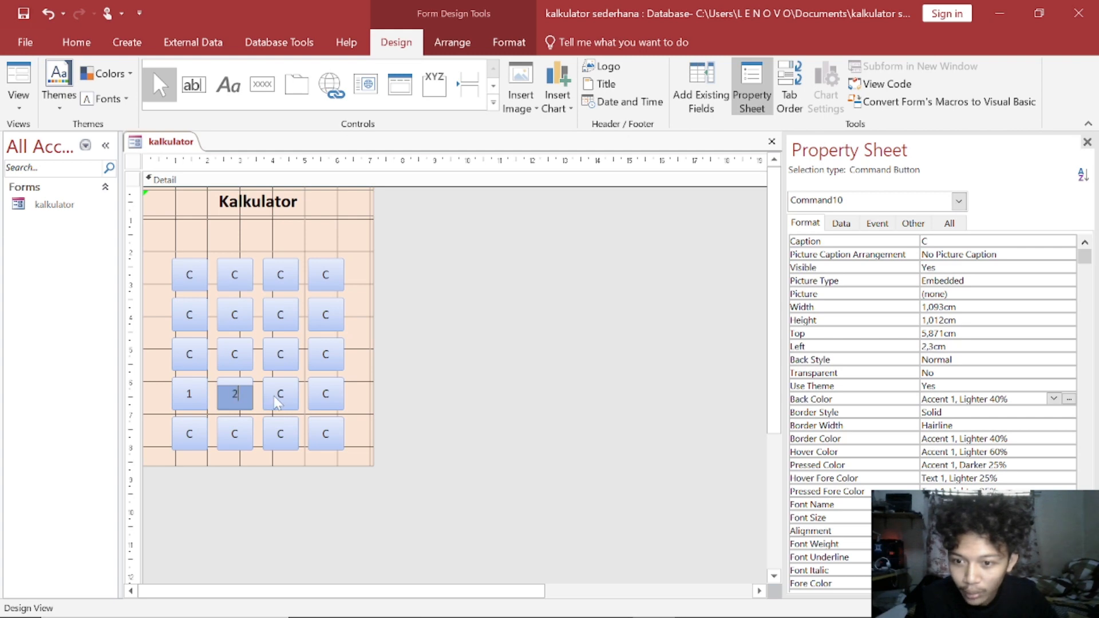
pyautogui.click(278, 396)
pyautogui.click(278, 394)
# Caption the first three buttons of the grid's third row "4", "5" and "6"
pyautogui.click(195, 350)
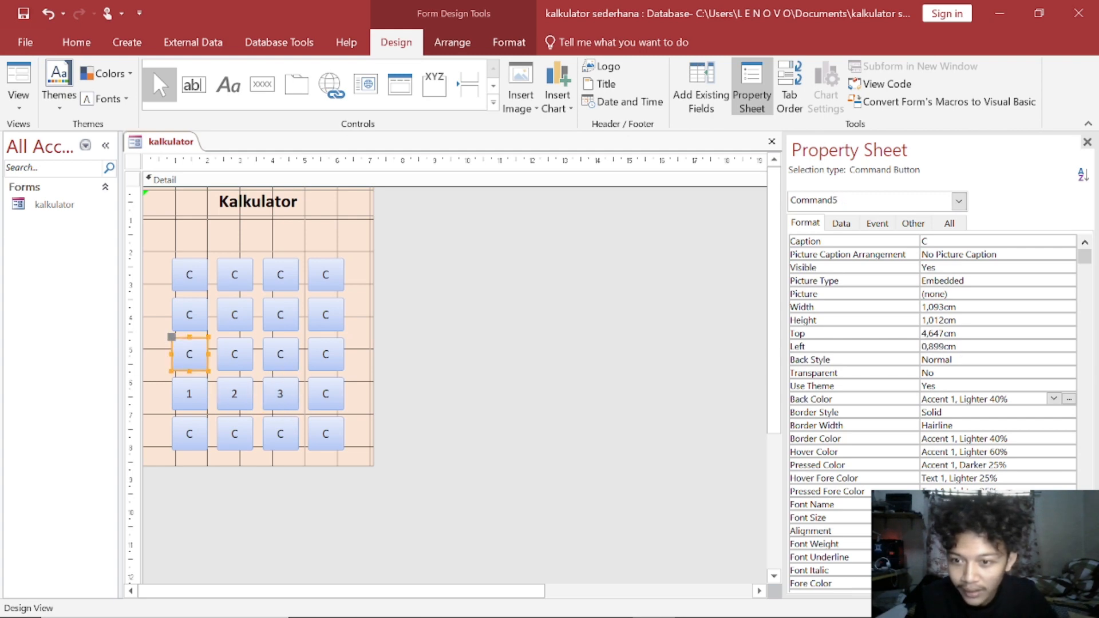
pyautogui.click(189, 353)
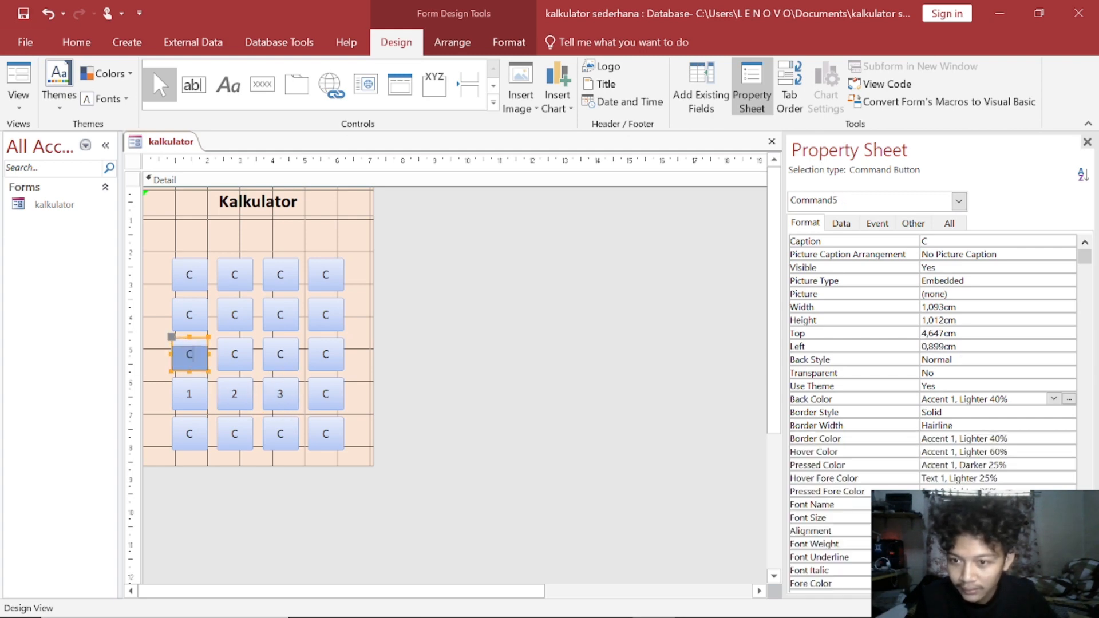
pyautogui.doubleClick(190, 354)
pyautogui.write('4')
pyautogui.doubleClick(235, 354)
pyautogui.write('5')
pyautogui.doubleClick(280, 354)
pyautogui.write('6')
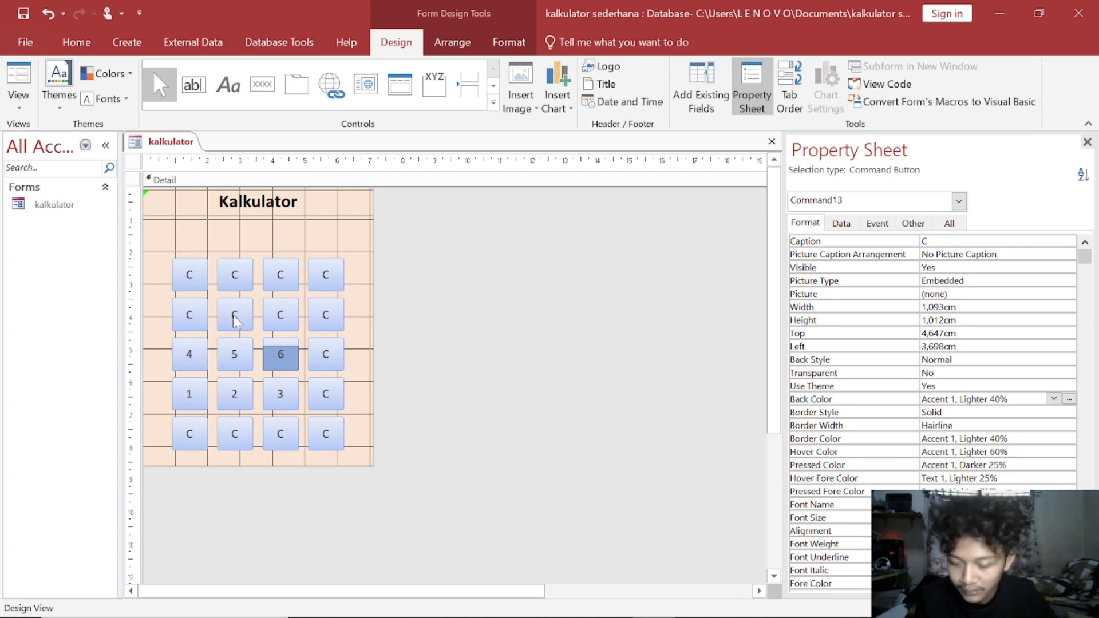
# Caption the second row's first three buttons "7", "8" and "9", and the last row's first three ".", "0" and "="
pyautogui.doubleClick(189, 314)
pyautogui.write('7')
pyautogui.click(233, 315)
pyautogui.write('0')
pyautogui.doubleClick(190, 433)
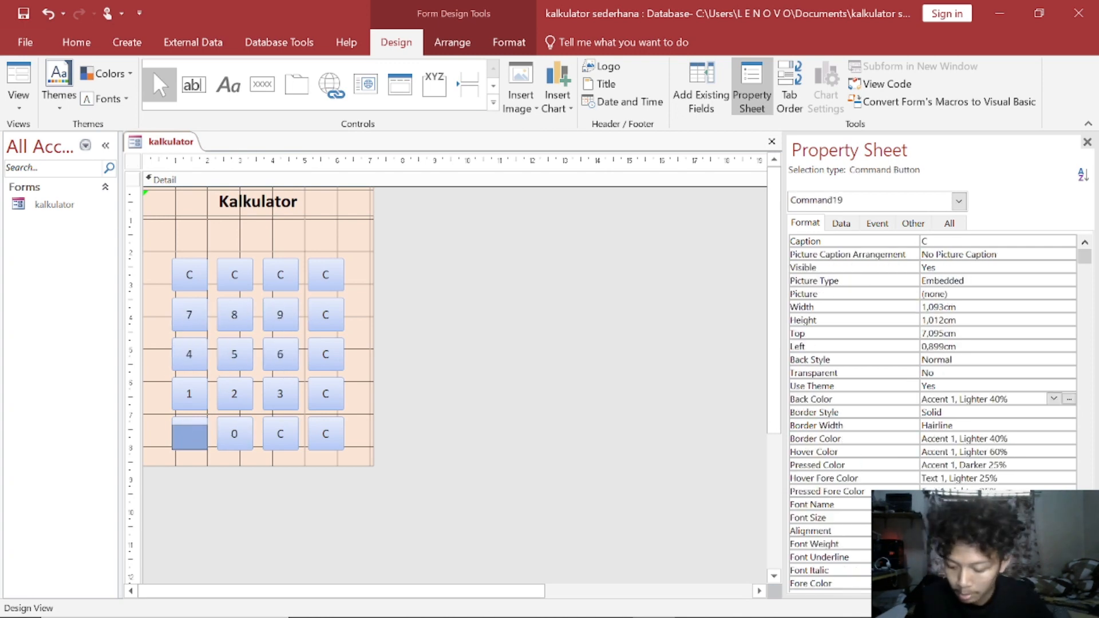
pyautogui.write('.')
pyautogui.doubleClick(280, 433)
pyautogui.write('=')
pyautogui.click(498, 372)
# Caption the first row's remaining buttons "^2", "-" and "+", and the last column's third and fourth buttons "*" and "/"
pyautogui.click(235, 276)
pyautogui.write('^2')
pyautogui.doubleClick(280, 276)
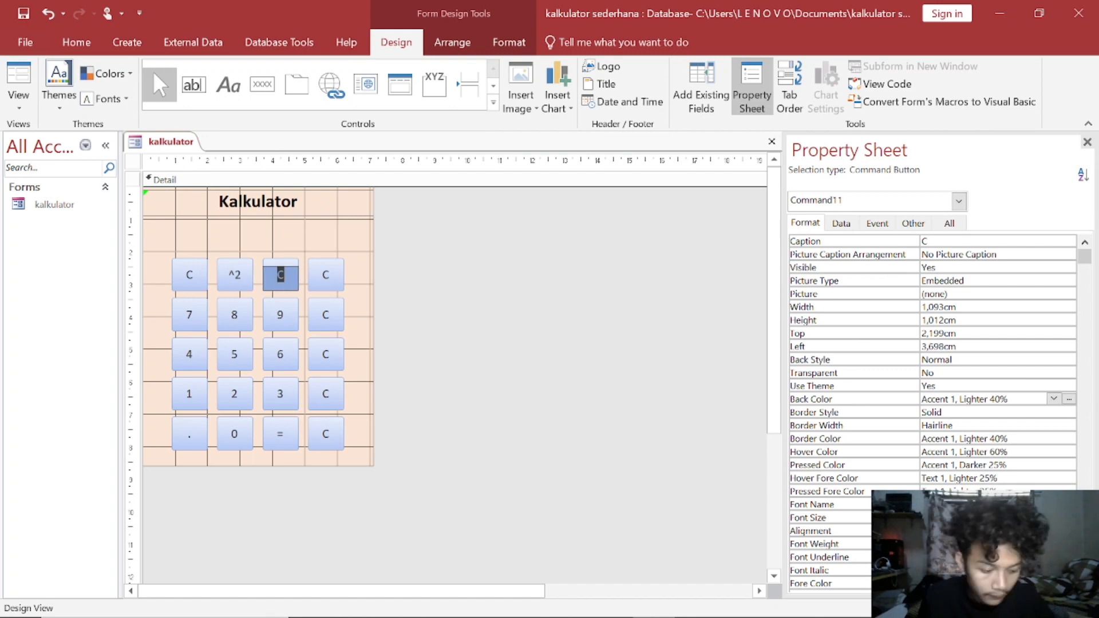
pyautogui.write('-')
pyautogui.doubleClick(325, 276)
pyautogui.write('+')
pyautogui.doubleClick(325, 353)
pyautogui.write('*')
pyautogui.doubleClick(325, 394)
pyautogui.click(461, 394)
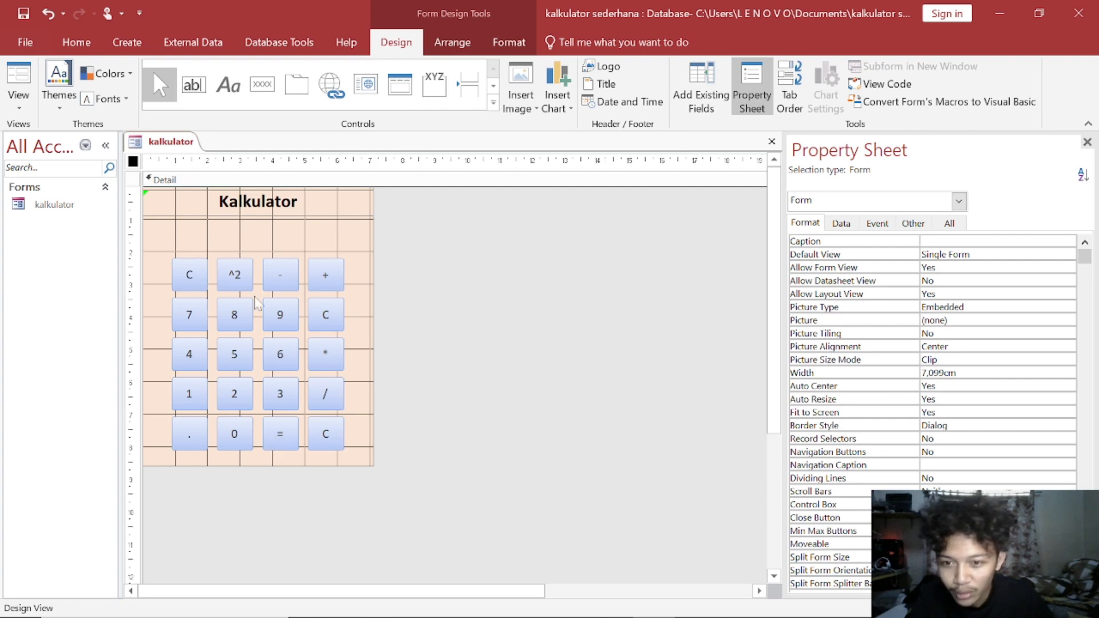
# Delete the two leftover "C" buttons in the grid's last column
pyautogui.click(339, 311)
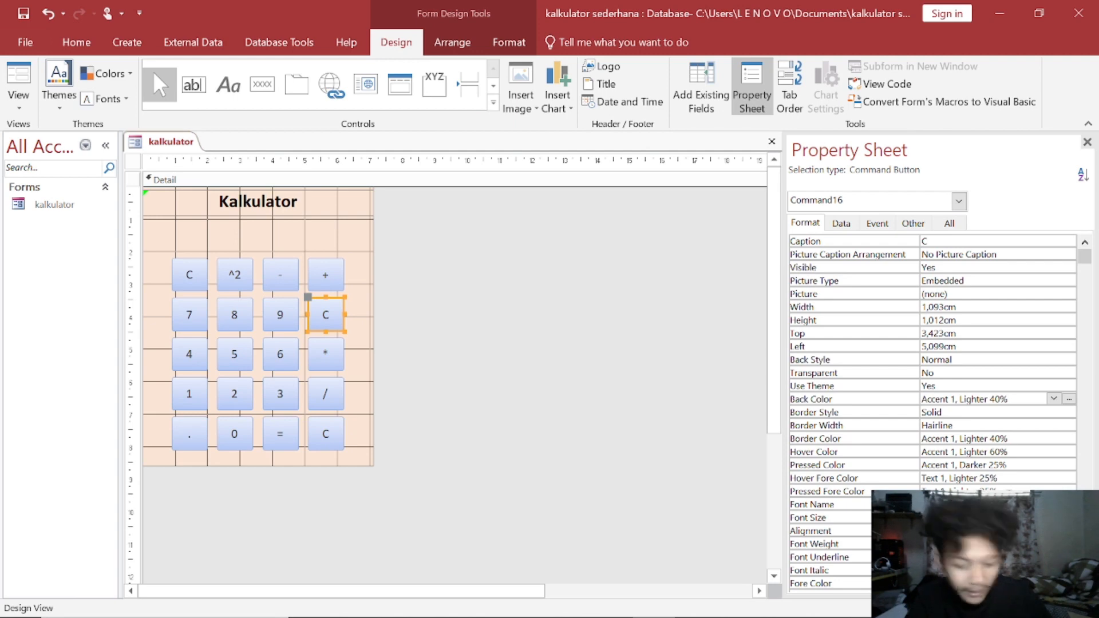
pyautogui.press('Delete')
pyautogui.click(328, 428)
pyautogui.press('Delete')
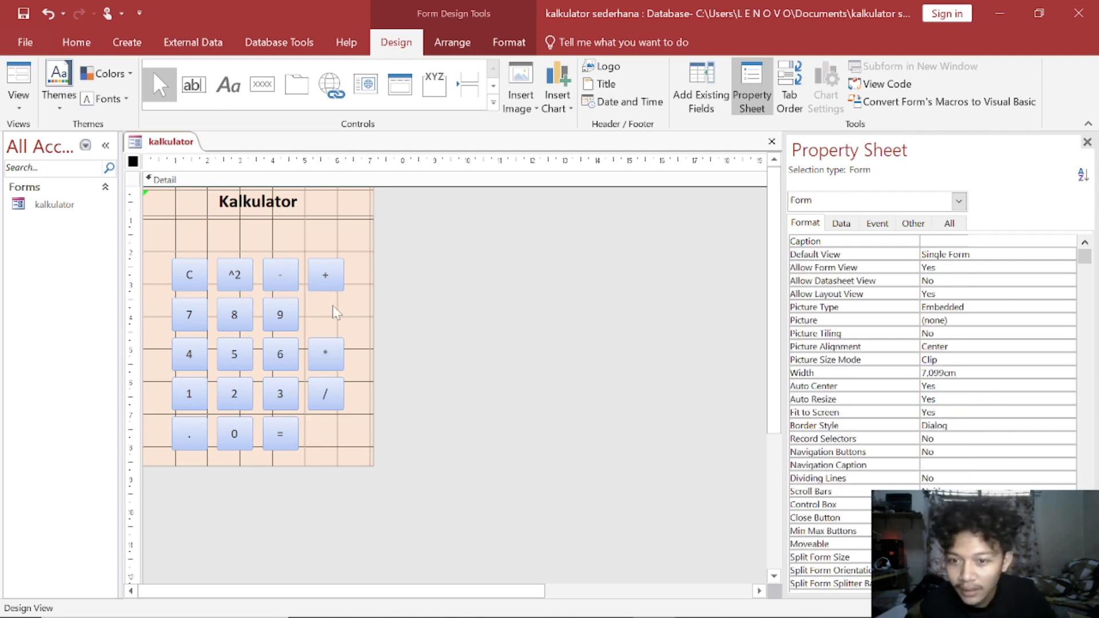
# Stretch the "+" button downward so it spans the first two rows of the grid
pyautogui.click(330, 280)
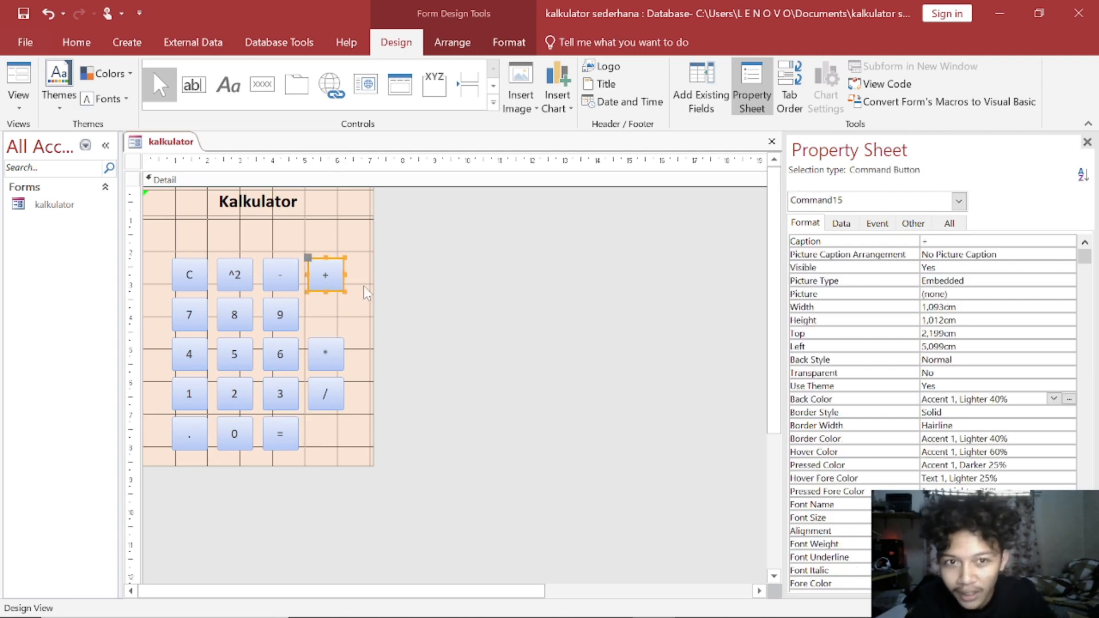
pyautogui.moveTo(323, 291); pyautogui.dragTo(323, 333)
pyautogui.click(425, 323)
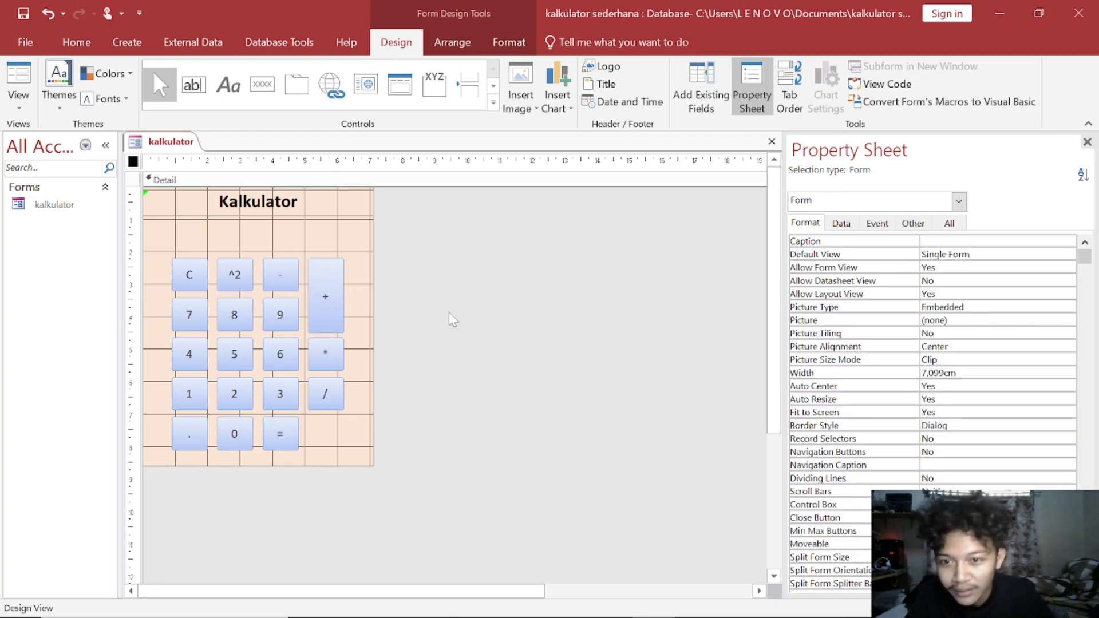
# Widen the "=" button so it spans the last two columns of the grid
pyautogui.click(281, 443)
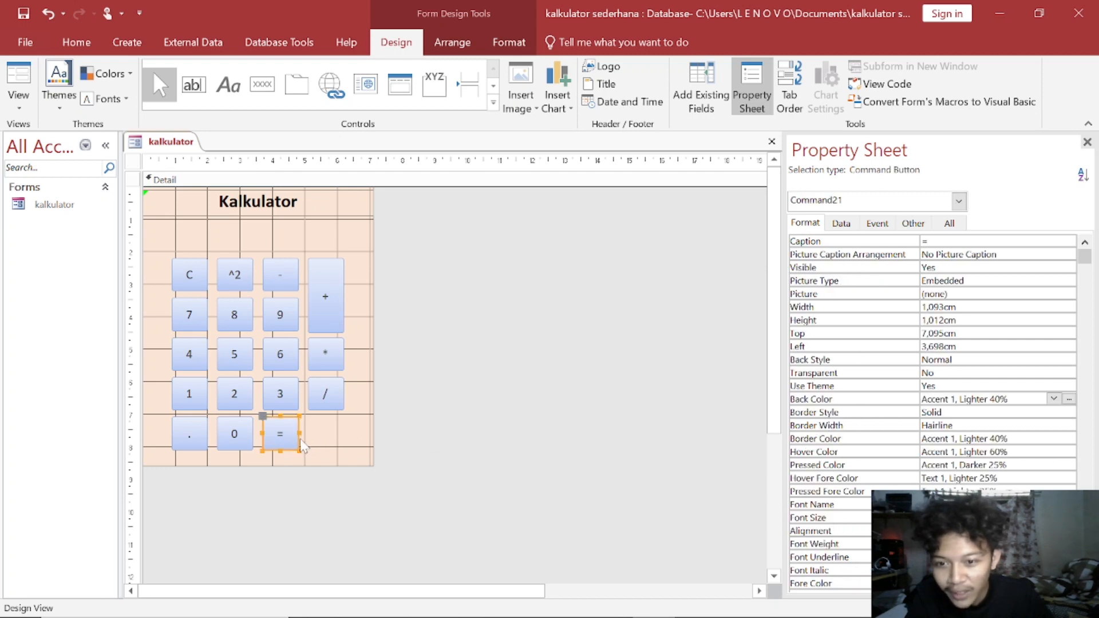
pyautogui.click(417, 449)
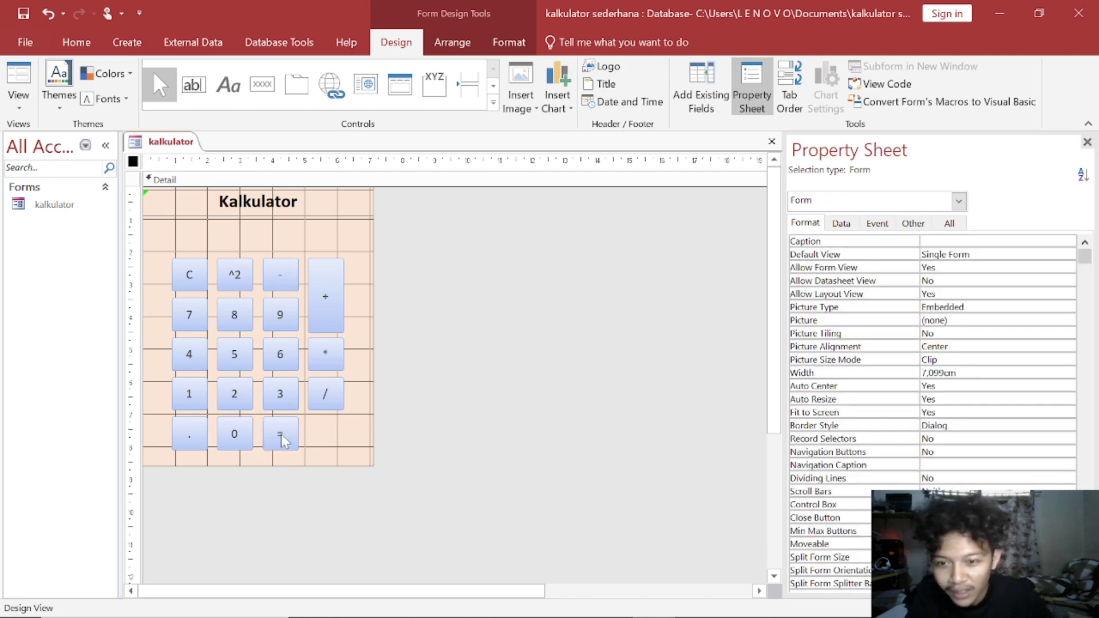
pyautogui.click(280, 434)
pyautogui.moveTo(298, 434); pyautogui.dragTo(344, 433)
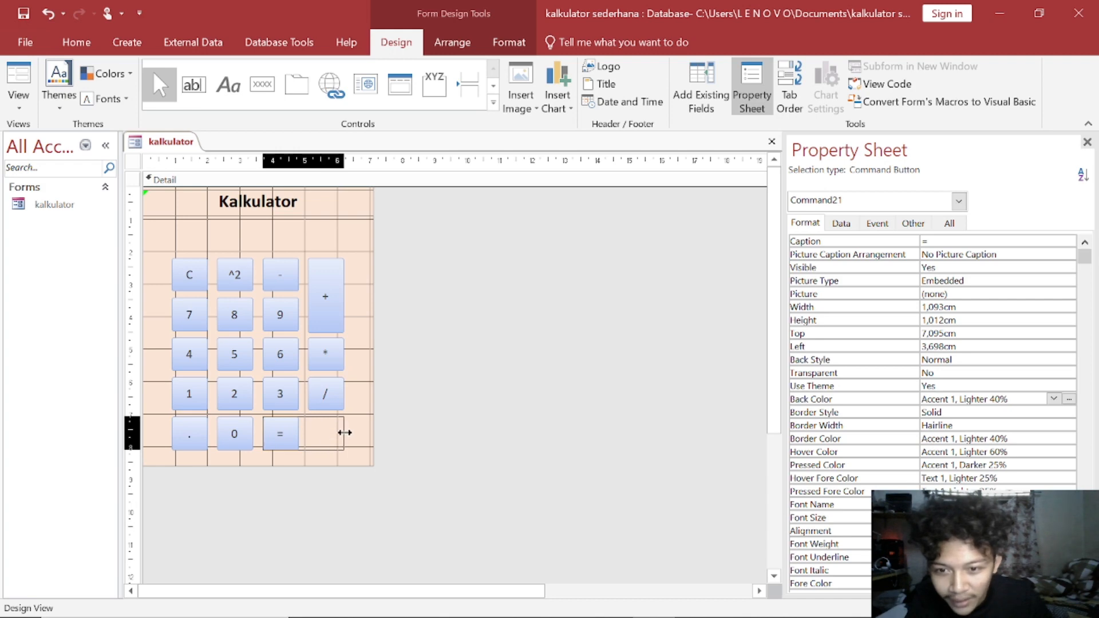
pyautogui.click(500, 394)
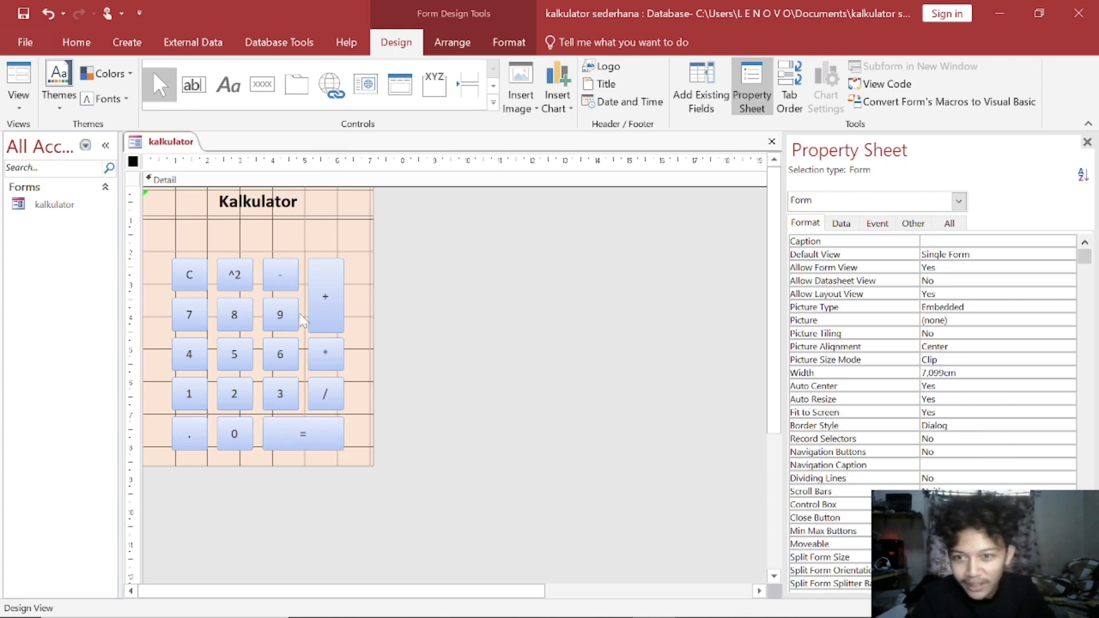
# Make the captions of the "C" and "=" buttons bold
pyautogui.click(247, 247)
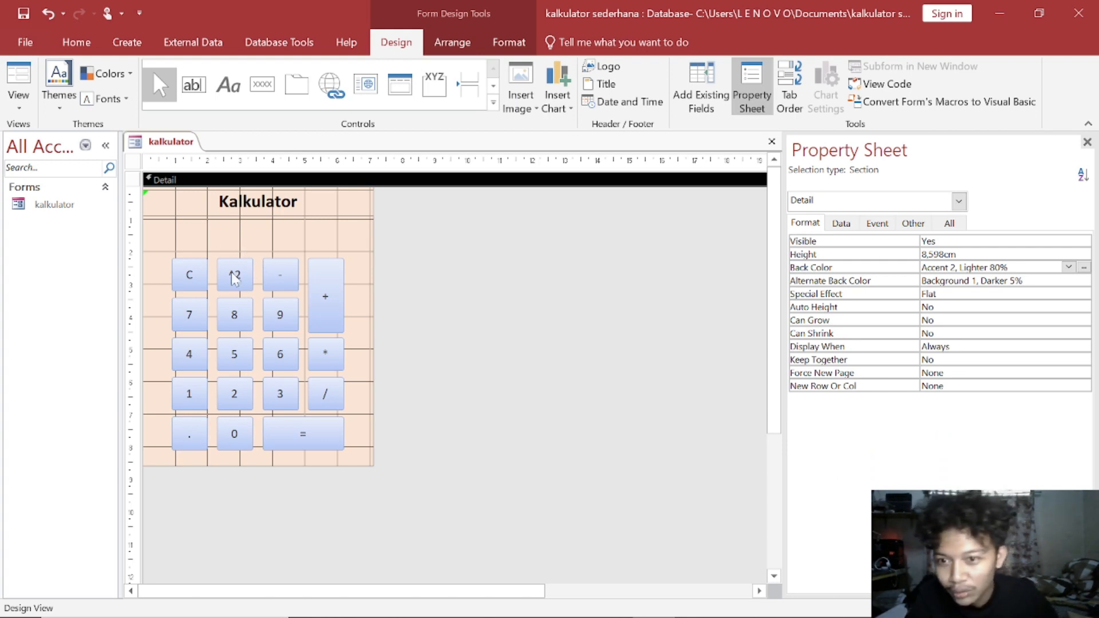
pyautogui.click(190, 276)
pyautogui.doubleClick(189, 275)
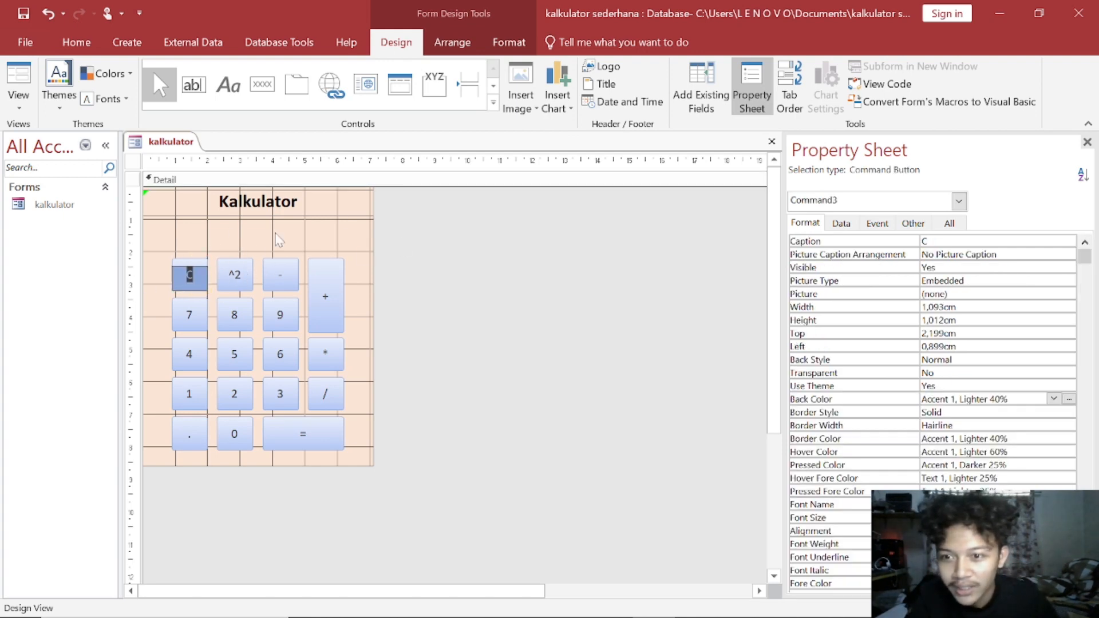
pyautogui.click(519, 215)
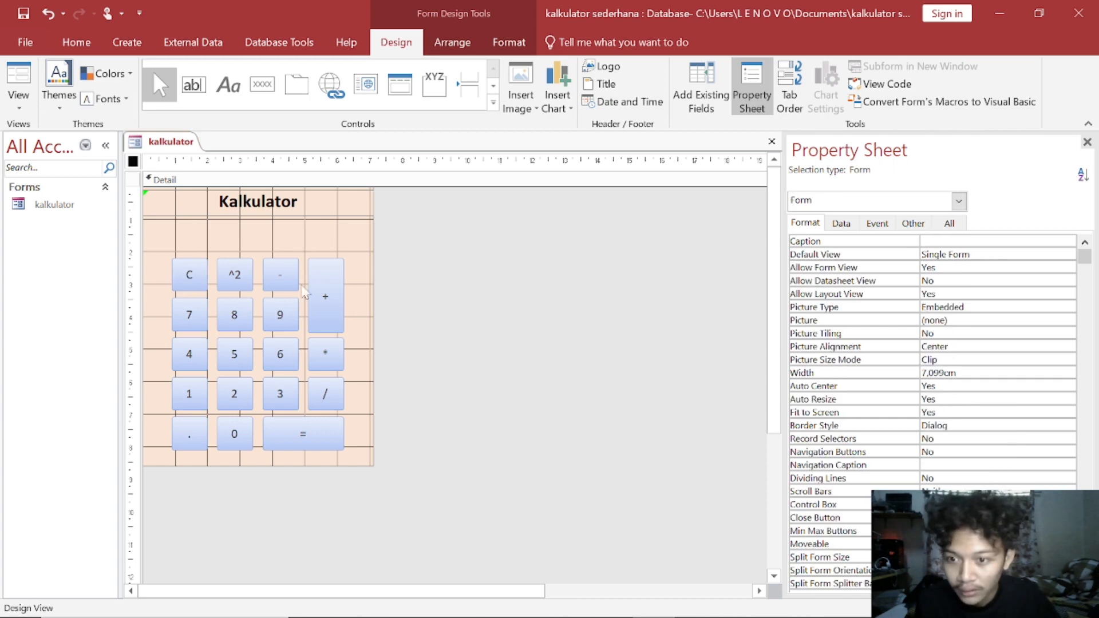
pyautogui.click(192, 277)
pyautogui.click(429, 296)
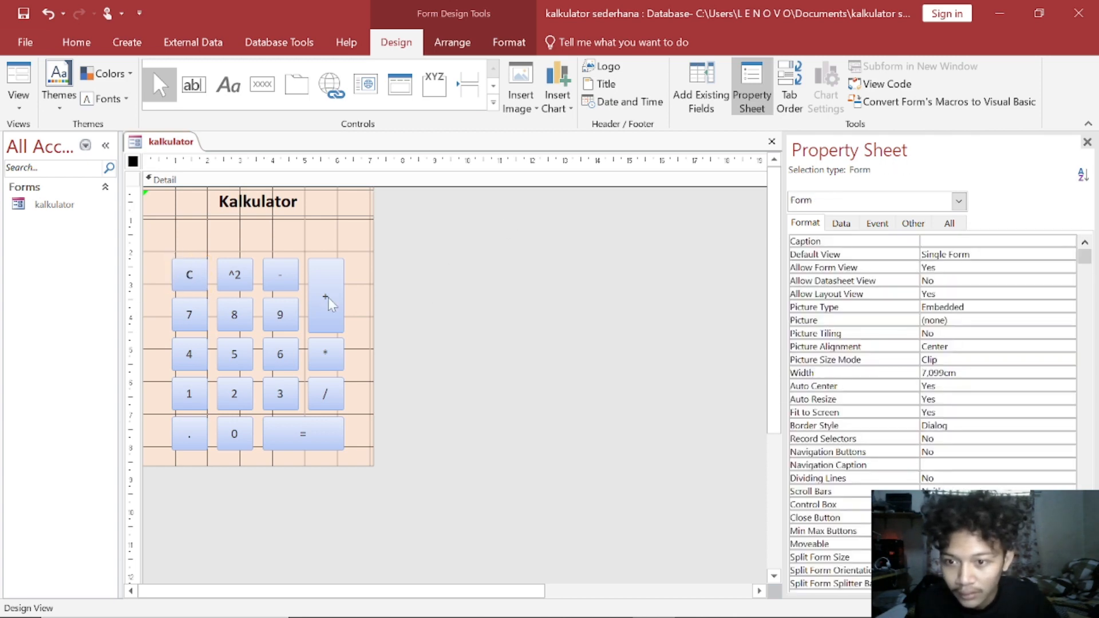
pyautogui.click(296, 433)
pyautogui.click(411, 386)
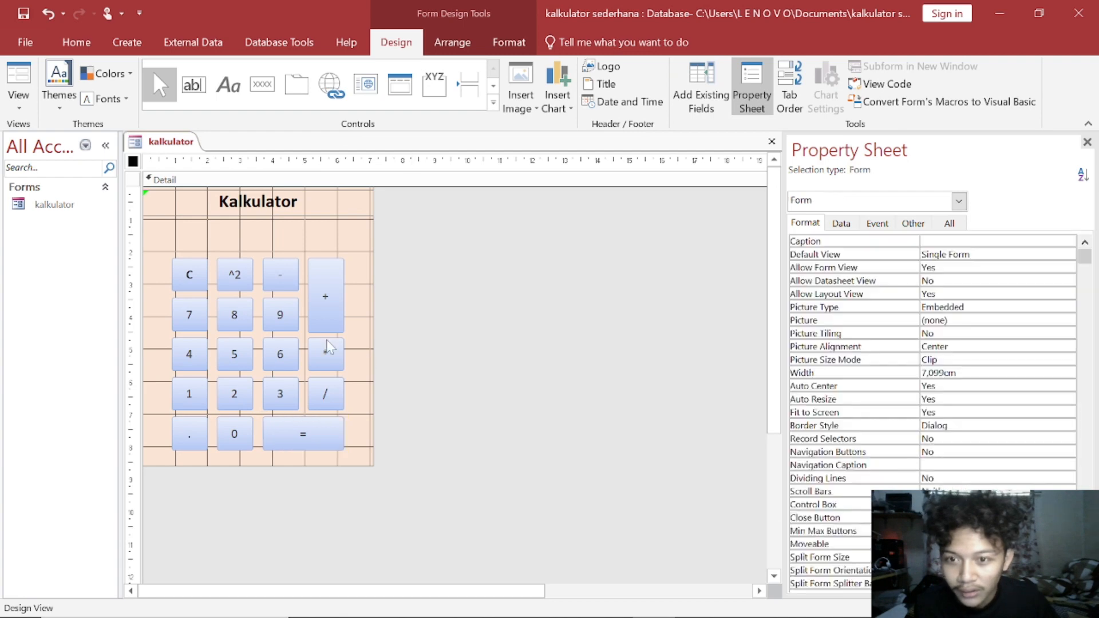
pyautogui.click(194, 282)
pyautogui.click(470, 297)
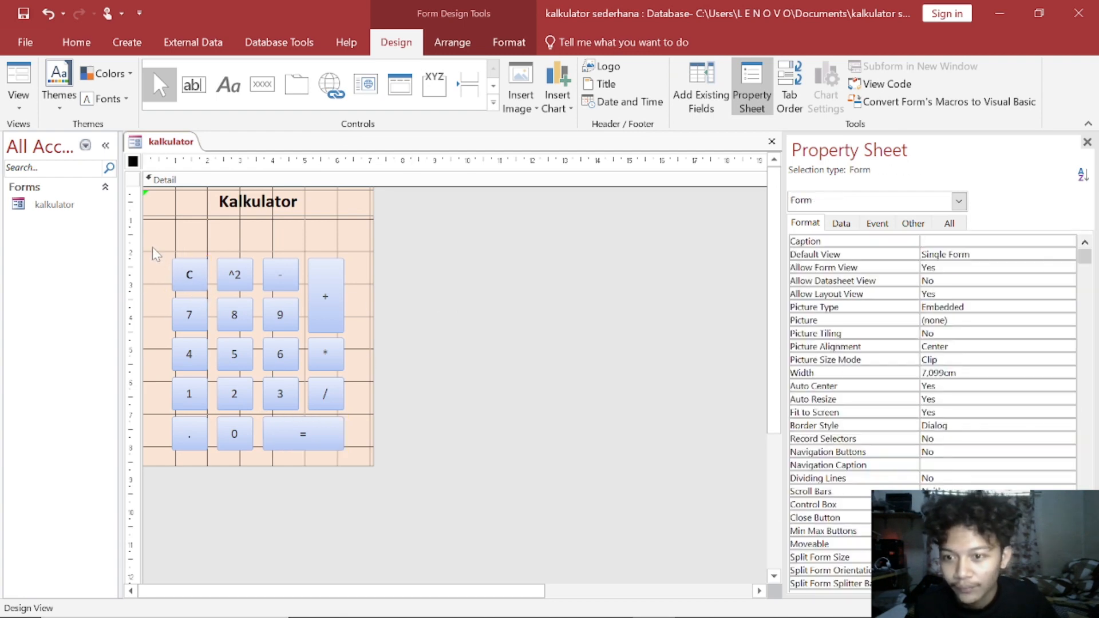
# Set the font size of all the calculator buttons to 14
pyautogui.moveTo(150, 238); pyautogui.dragTo(400, 476)
pyautogui.click(509, 42)
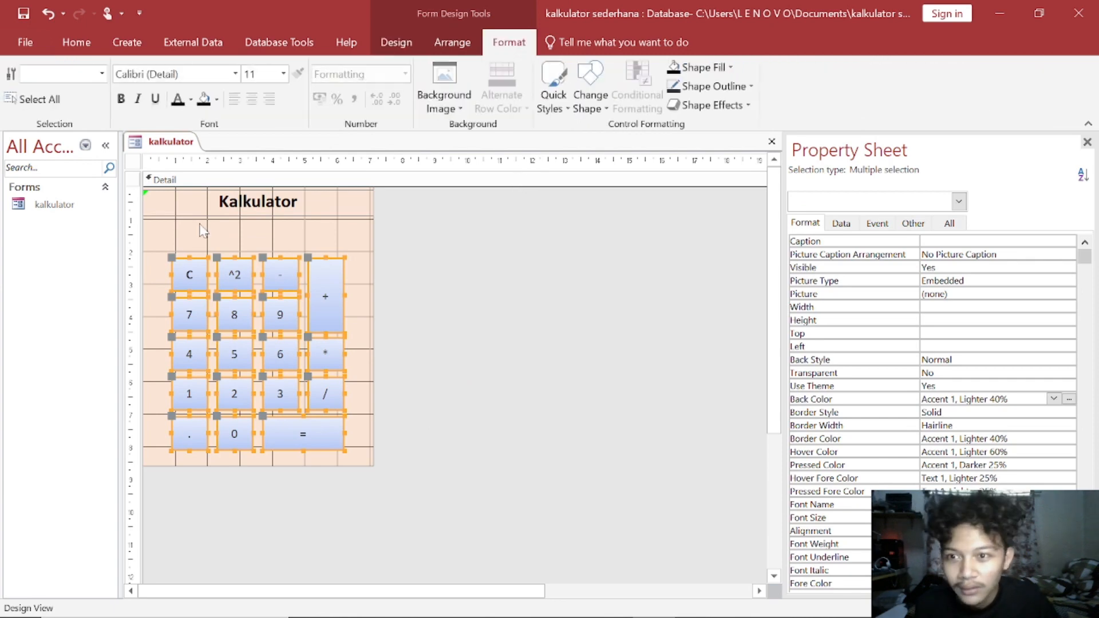
pyautogui.click(166, 227)
pyautogui.moveTo(160, 230); pyautogui.dragTo(382, 435)
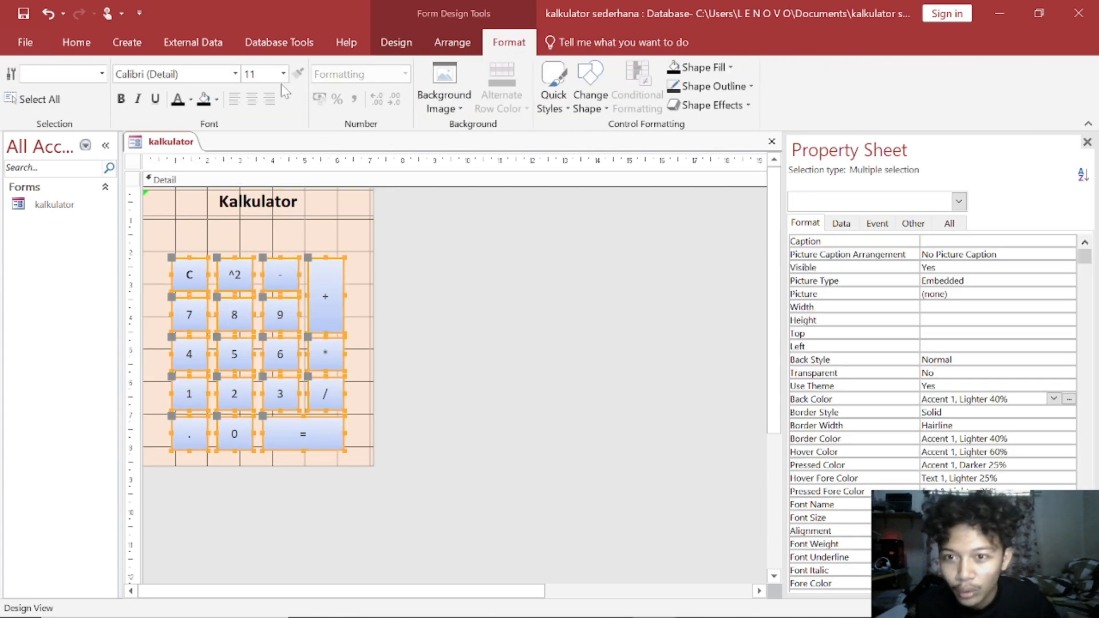
pyautogui.click(284, 76)
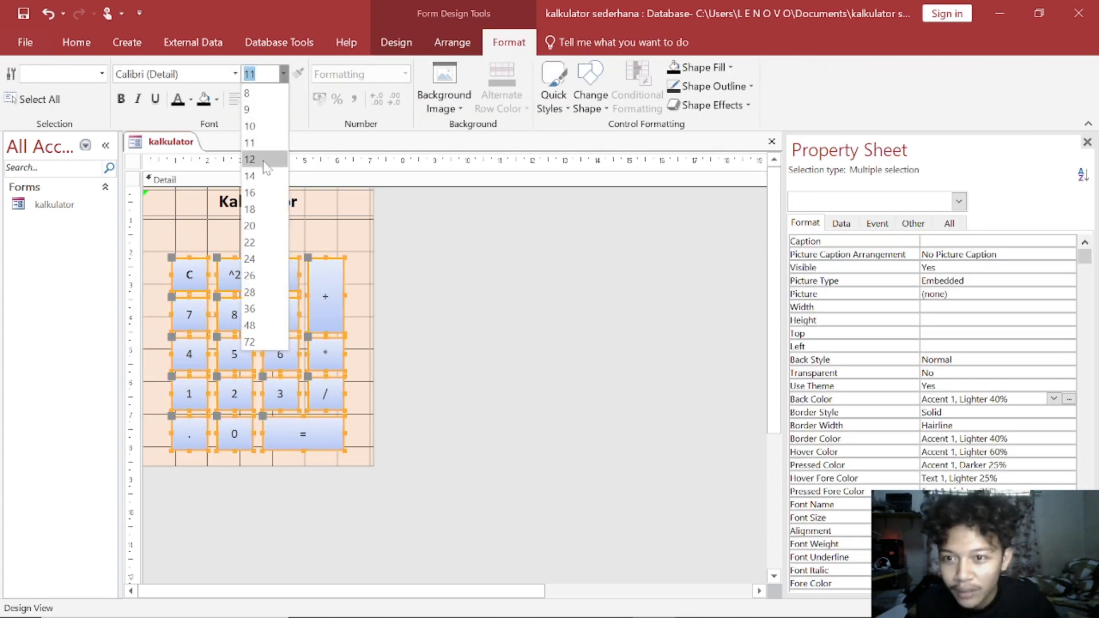
pyautogui.click(249, 159)
pyautogui.click(283, 74)
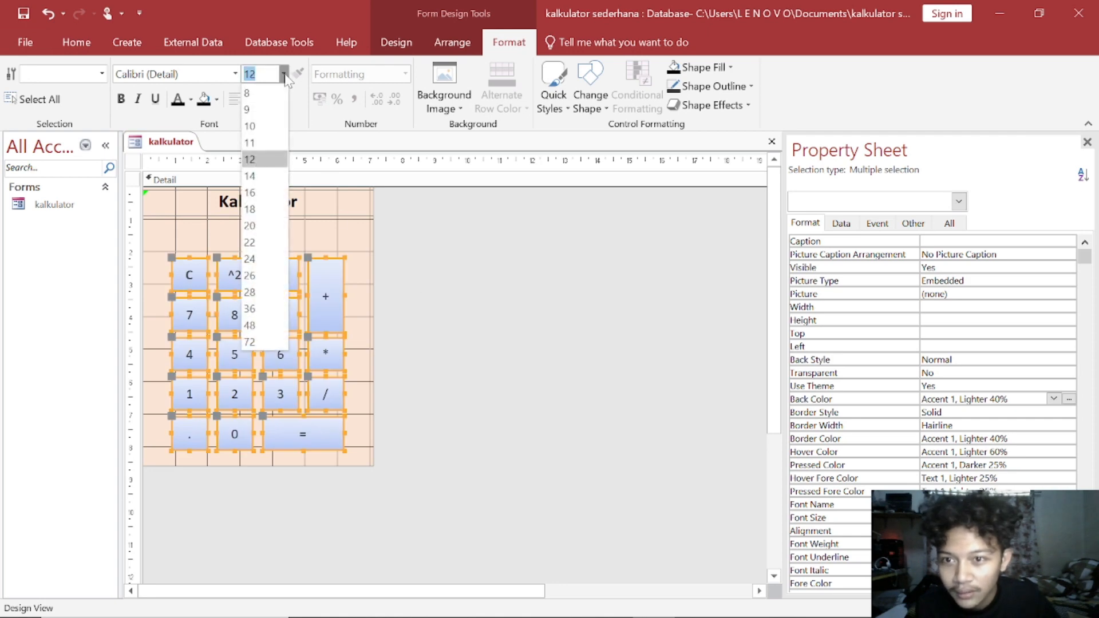
pyautogui.click(249, 176)
pyautogui.click(382, 255)
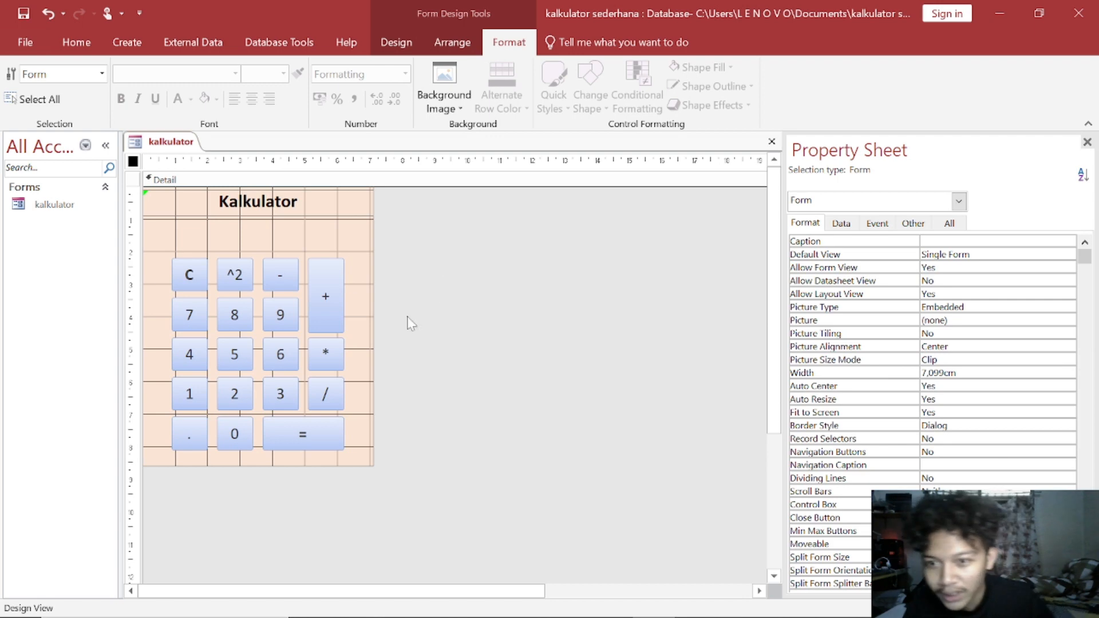
# Add a text box about 6.9 cm wide and 0.5 cm high between the title and the buttons, spanning the form's width
pyautogui.click(318, 244)
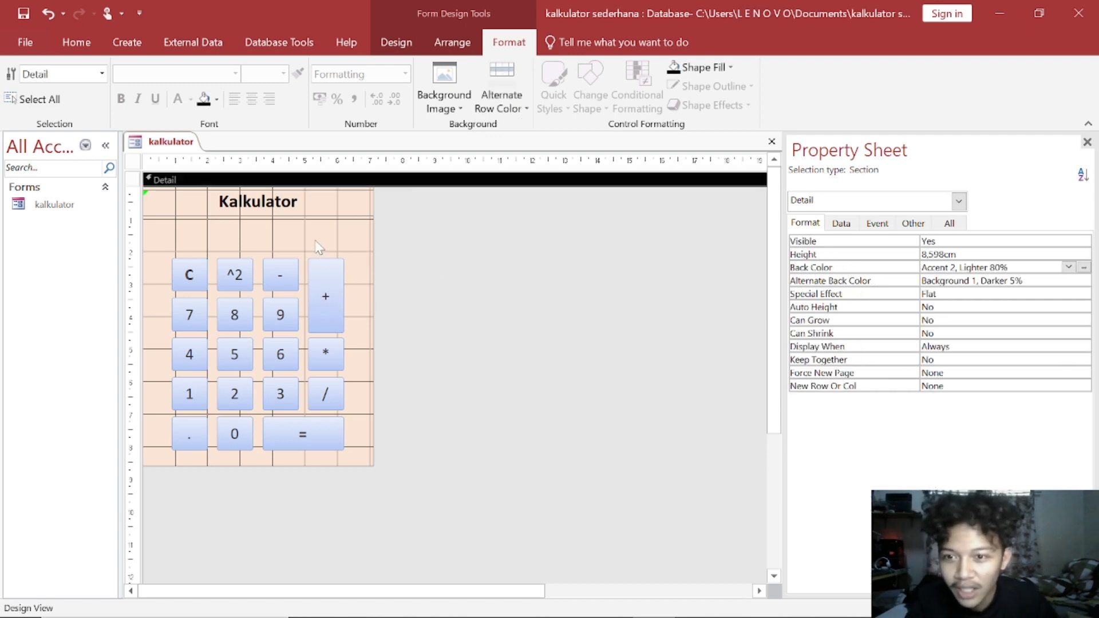
pyautogui.click(396, 42)
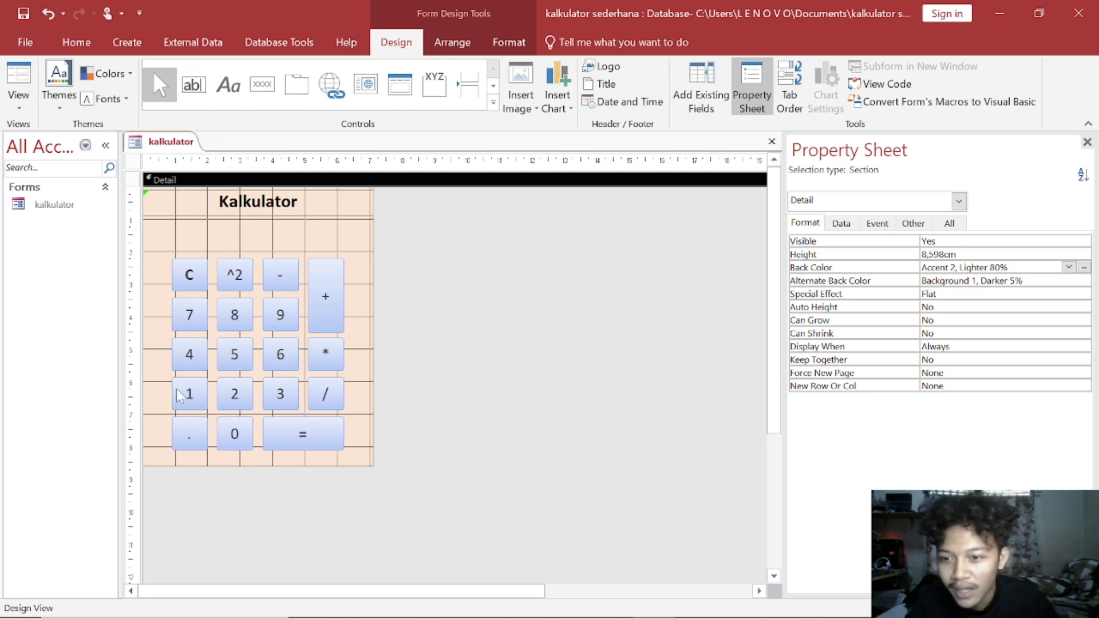
pyautogui.click(194, 86)
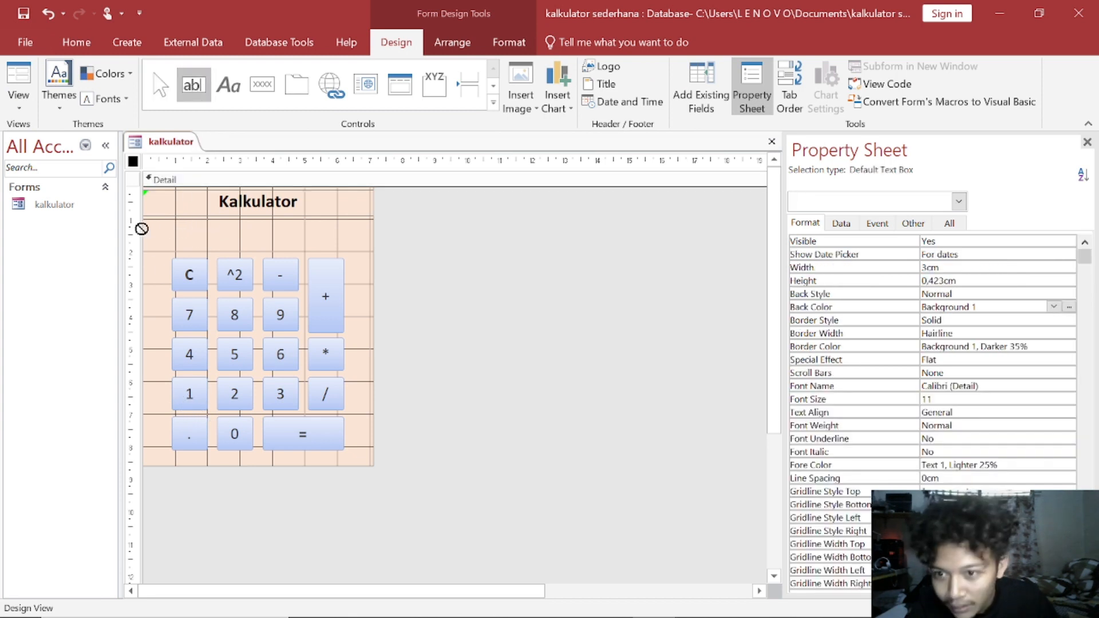
pyautogui.click(195, 87)
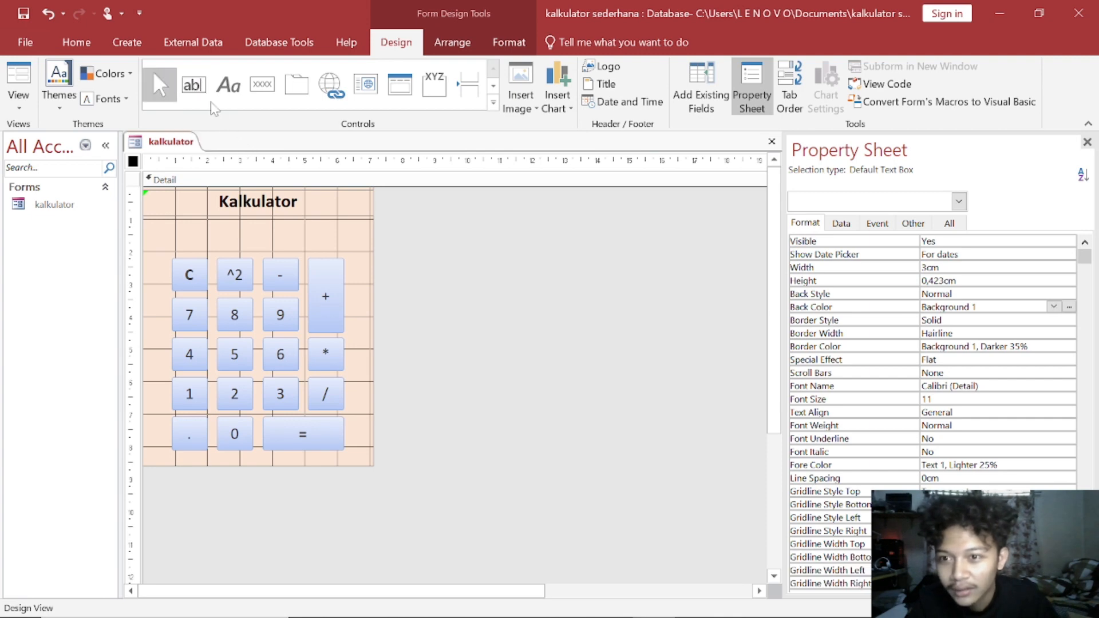
pyautogui.click(194, 85)
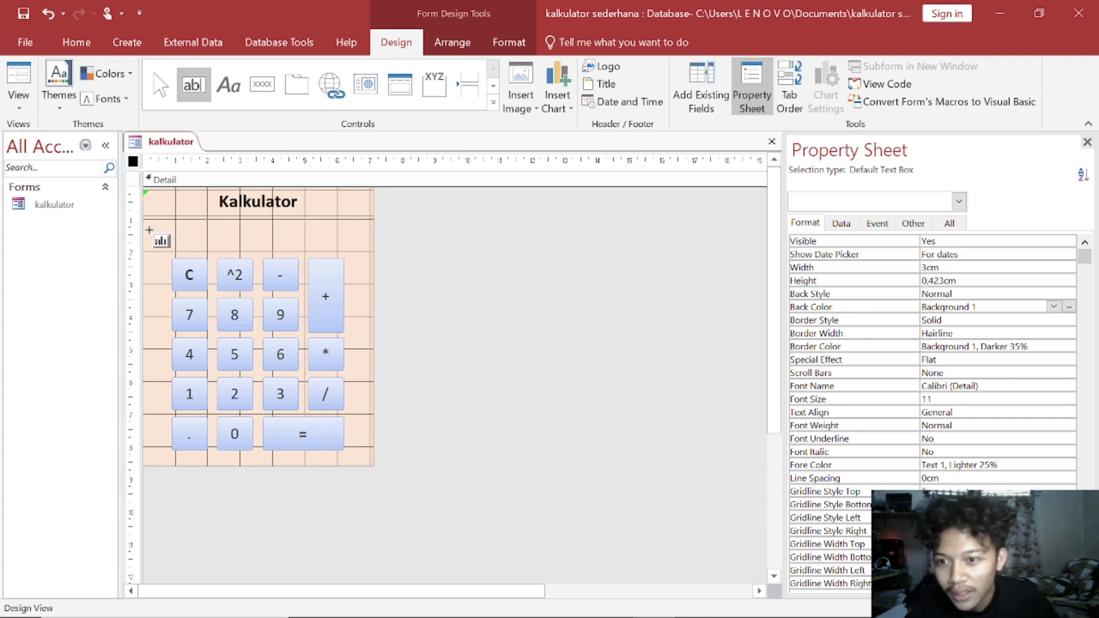
pyautogui.moveTo(149, 227); pyautogui.dragTo(374, 242)
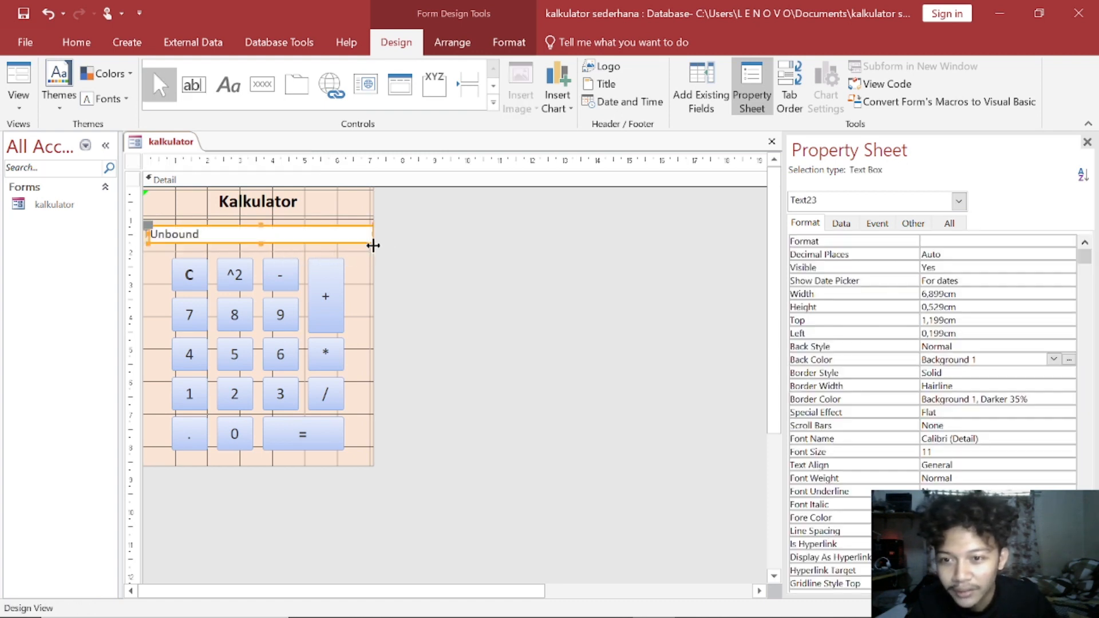
# Resize the display text box to about 5.3 cm wide and 0.8 cm high, aligned with the outer edges of the button grid
pyautogui.click(147, 235)
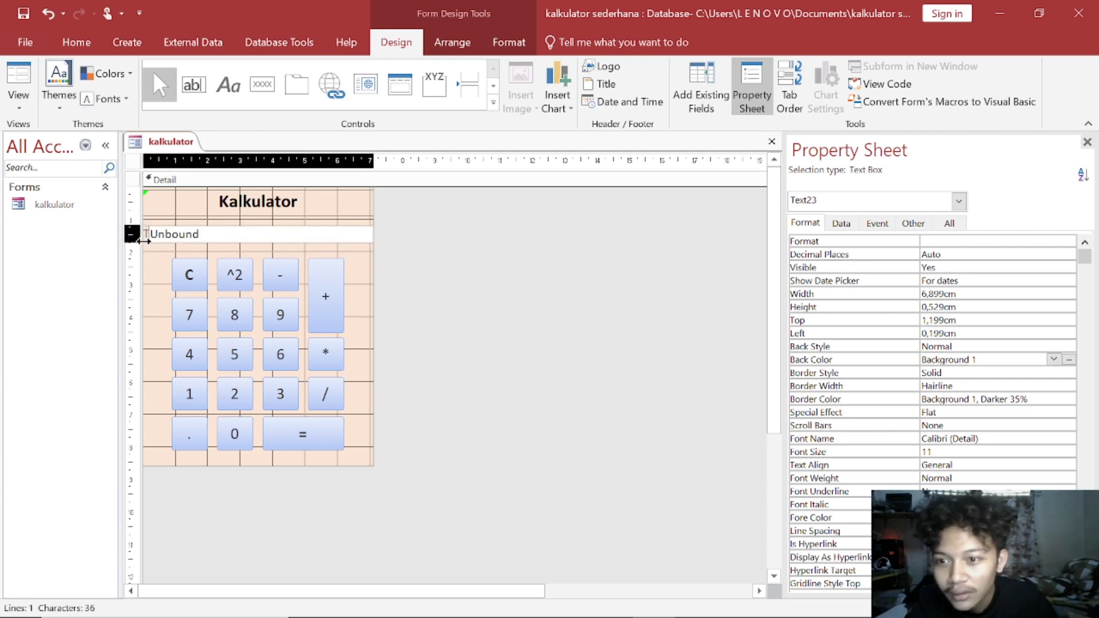
pyautogui.click(422, 229)
pyautogui.click(326, 233)
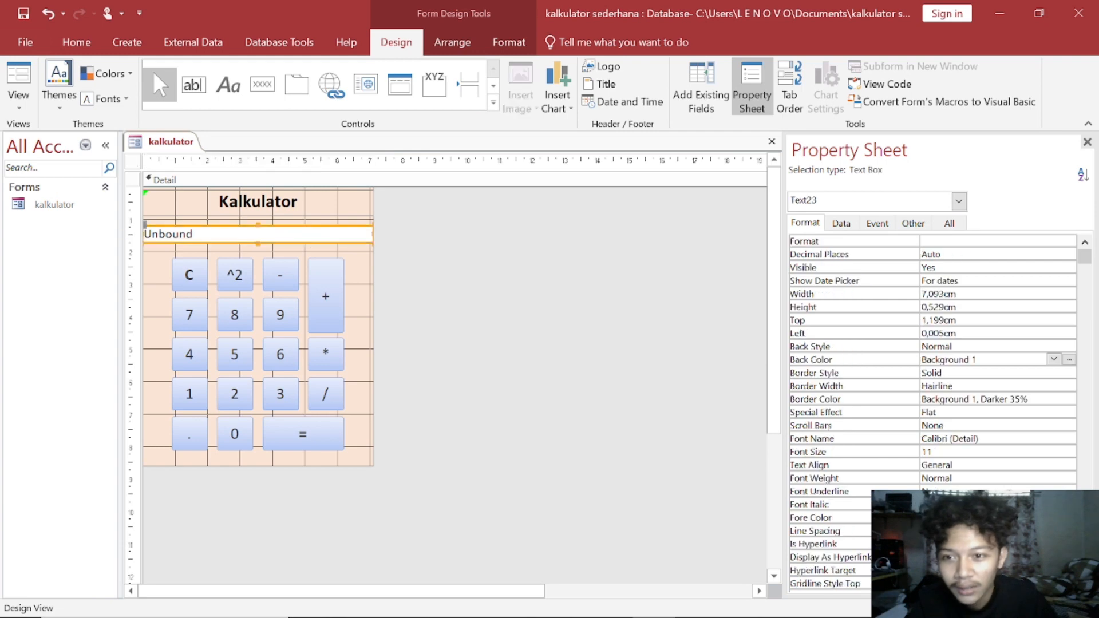
pyautogui.click(428, 261)
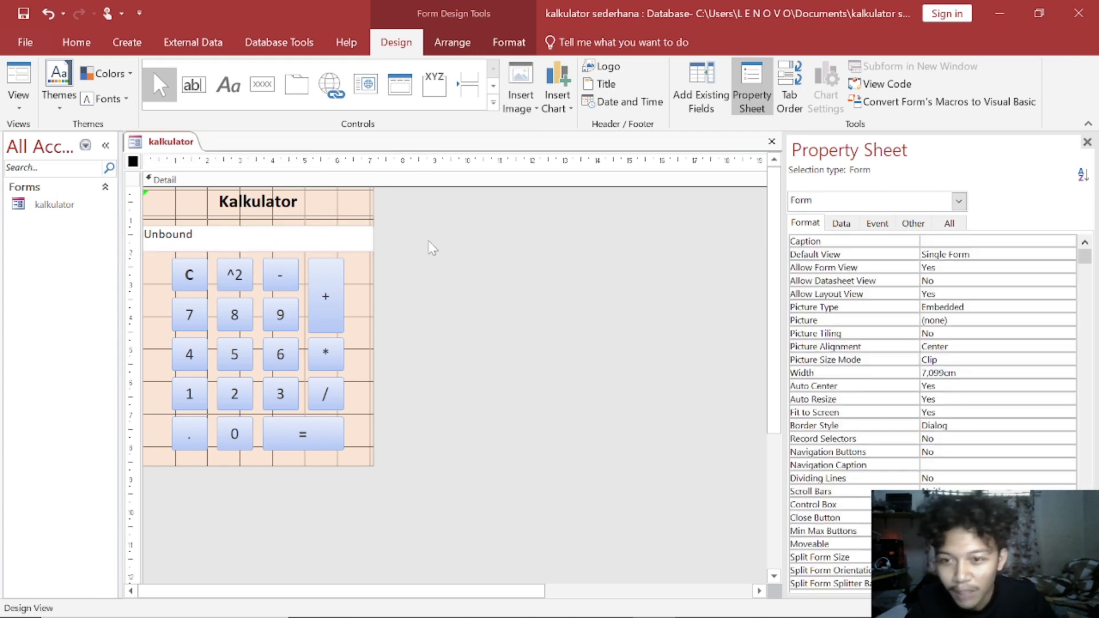
pyautogui.hotkey('ctrl', 'z')
pyautogui.click(320, 236)
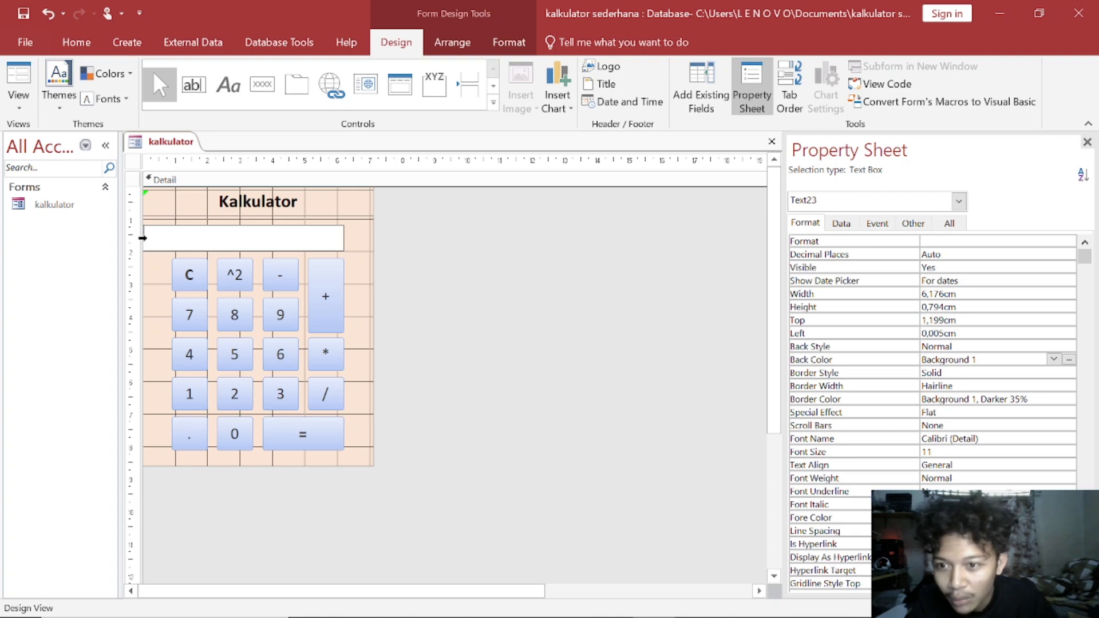
pyautogui.click(411, 258)
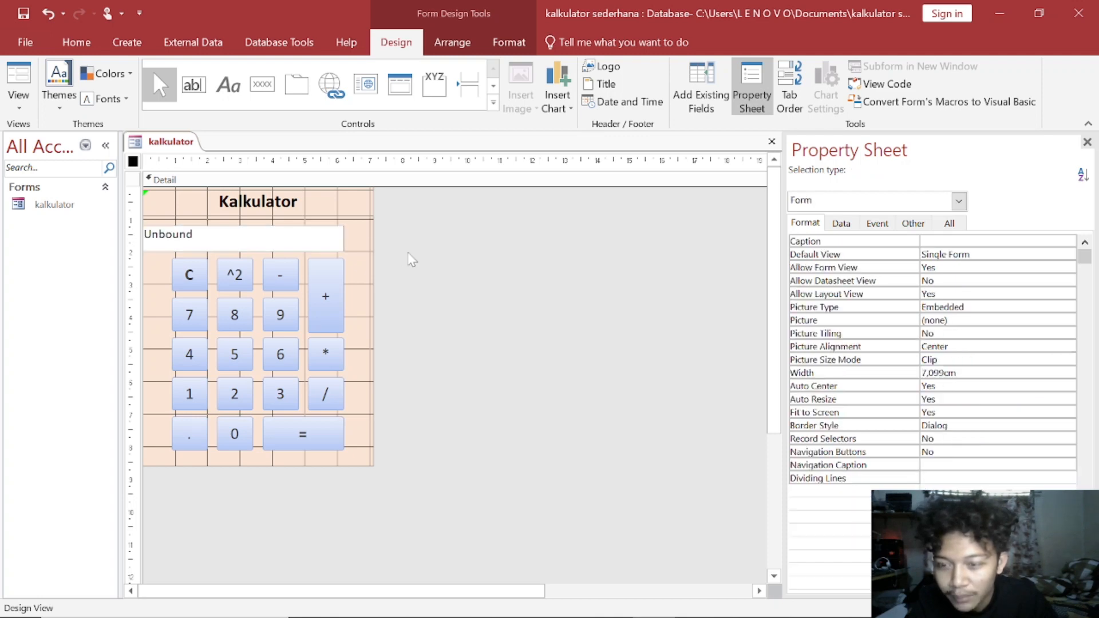
pyautogui.click(322, 236)
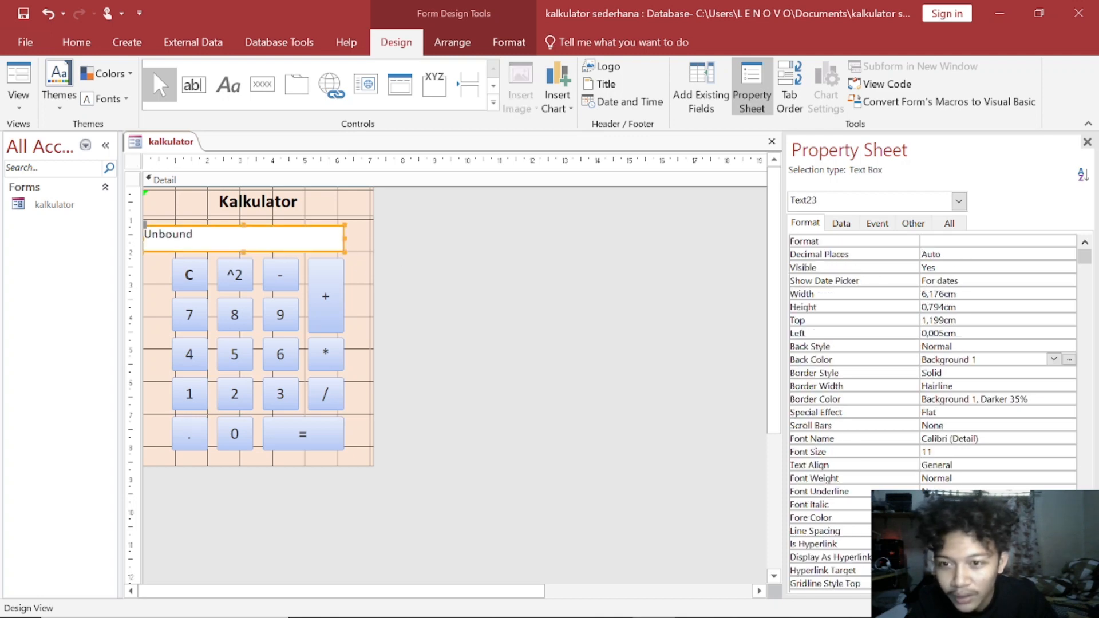
pyautogui.click(150, 235)
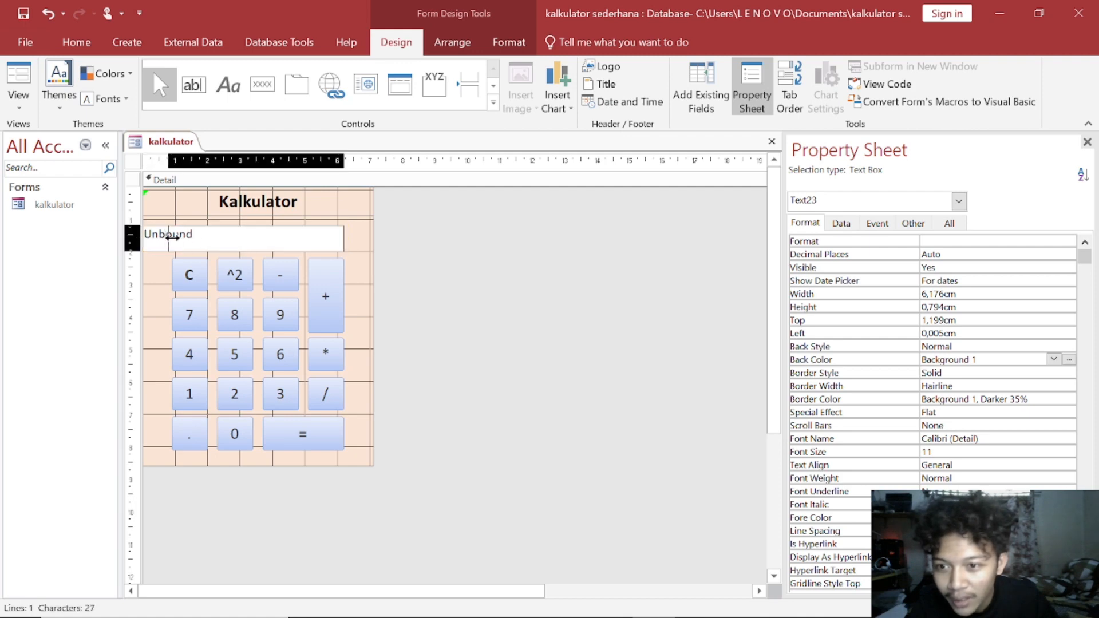
pyautogui.click(455, 268)
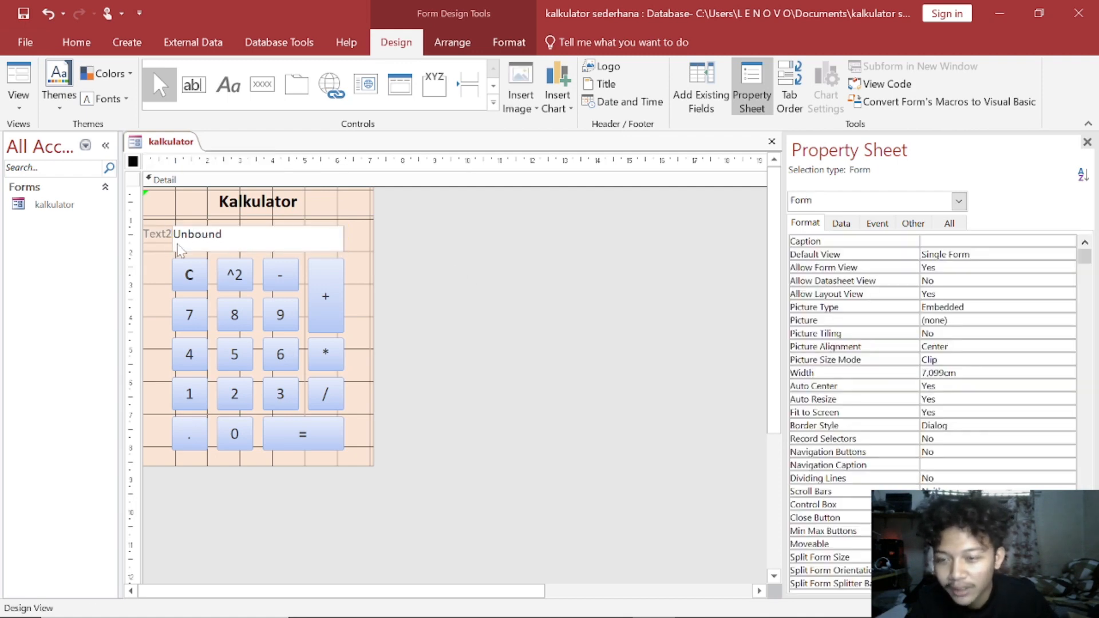
# Delete the label attached to the display text box
pyautogui.click(162, 234)
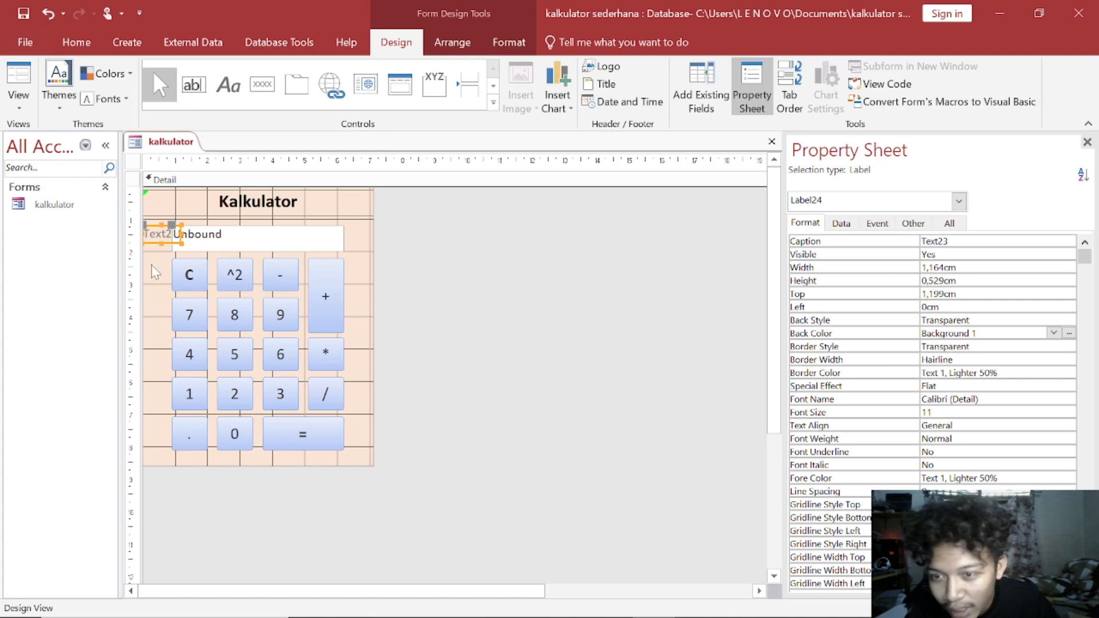
pyautogui.press('Delete')
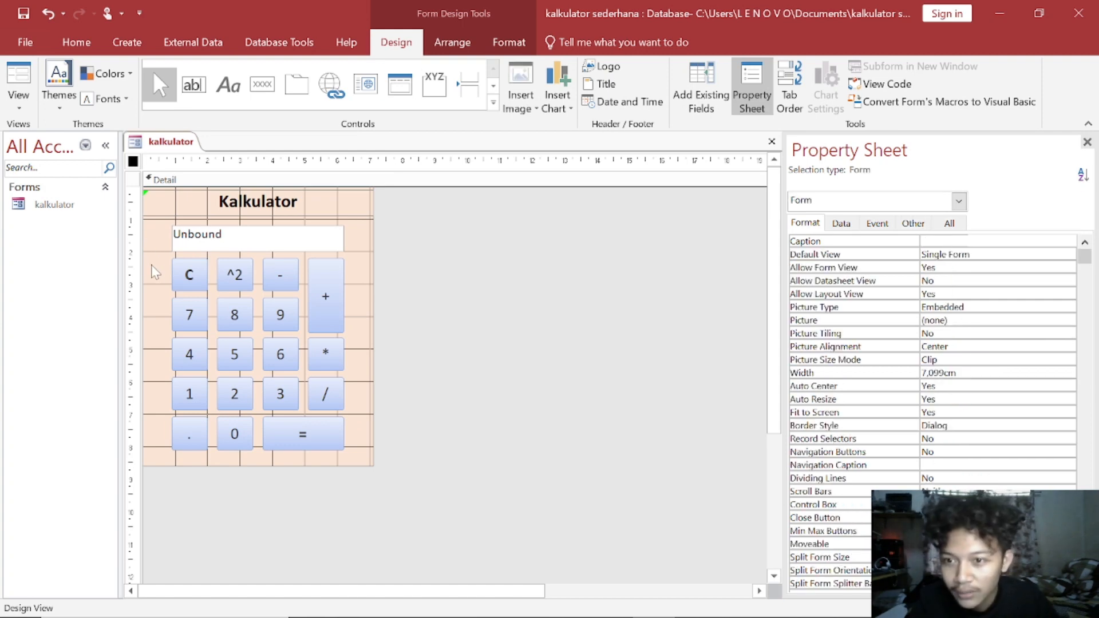
pyautogui.click(223, 255)
pyautogui.click(485, 267)
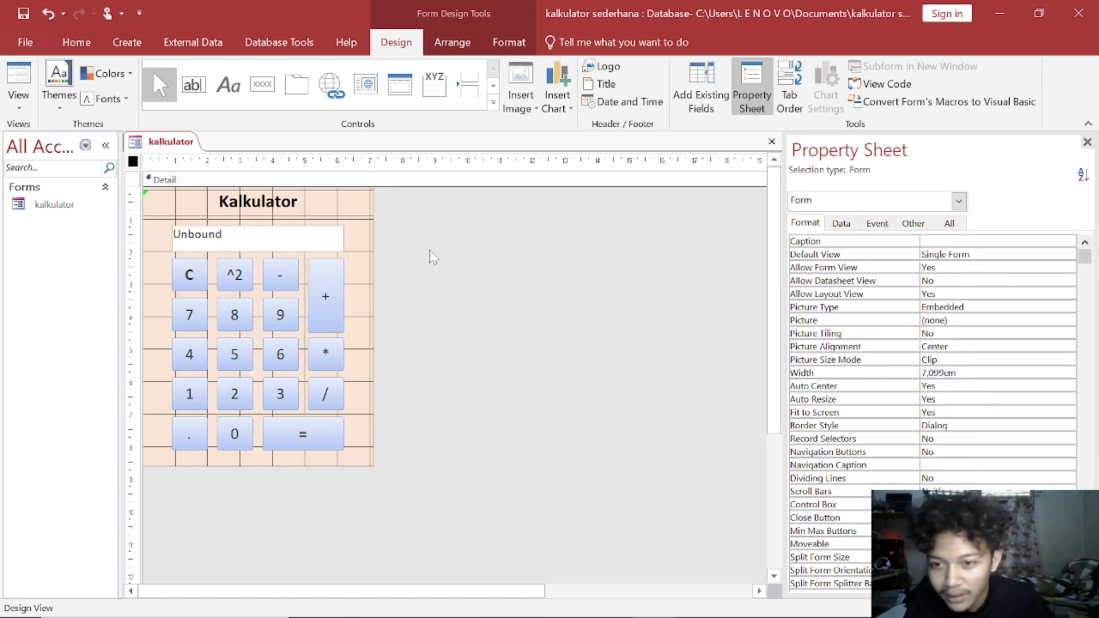
# Right-align the display text box's content and set its font size to 16
pyautogui.click(309, 233)
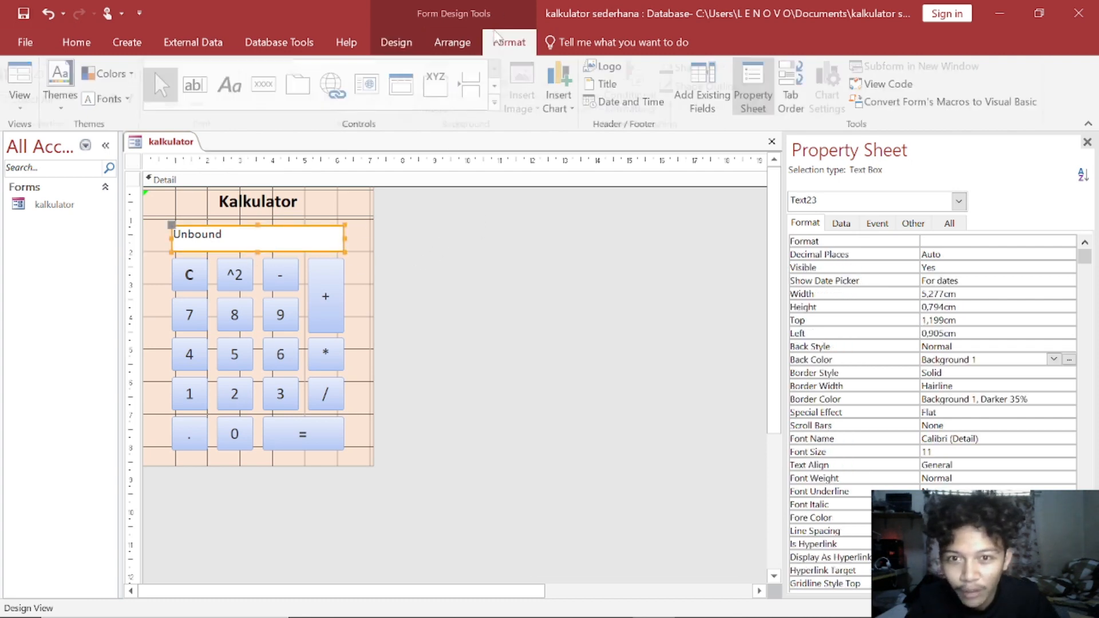
pyautogui.click(509, 41)
pyautogui.click(269, 100)
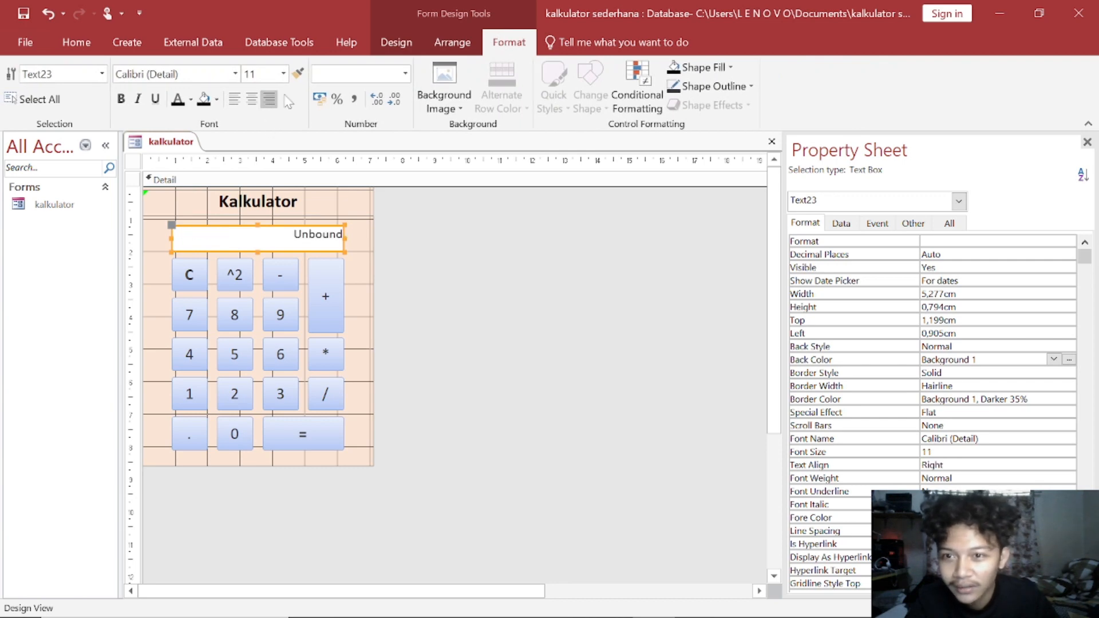
pyautogui.click(361, 224)
pyautogui.click(324, 242)
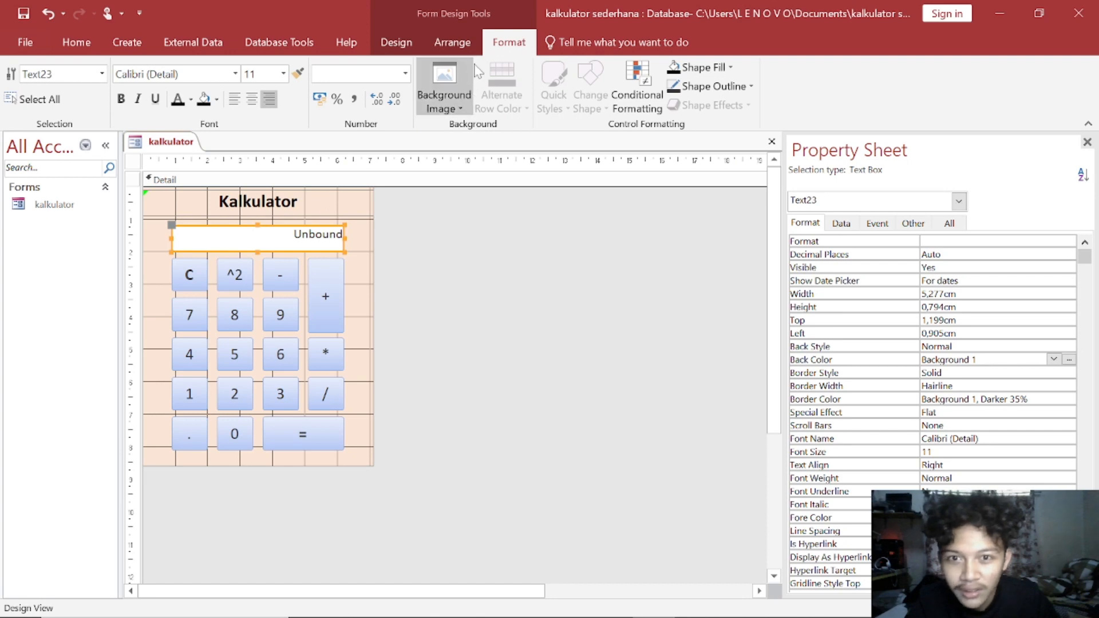
pyautogui.click(269, 100)
pyautogui.click(269, 101)
pyautogui.click(282, 74)
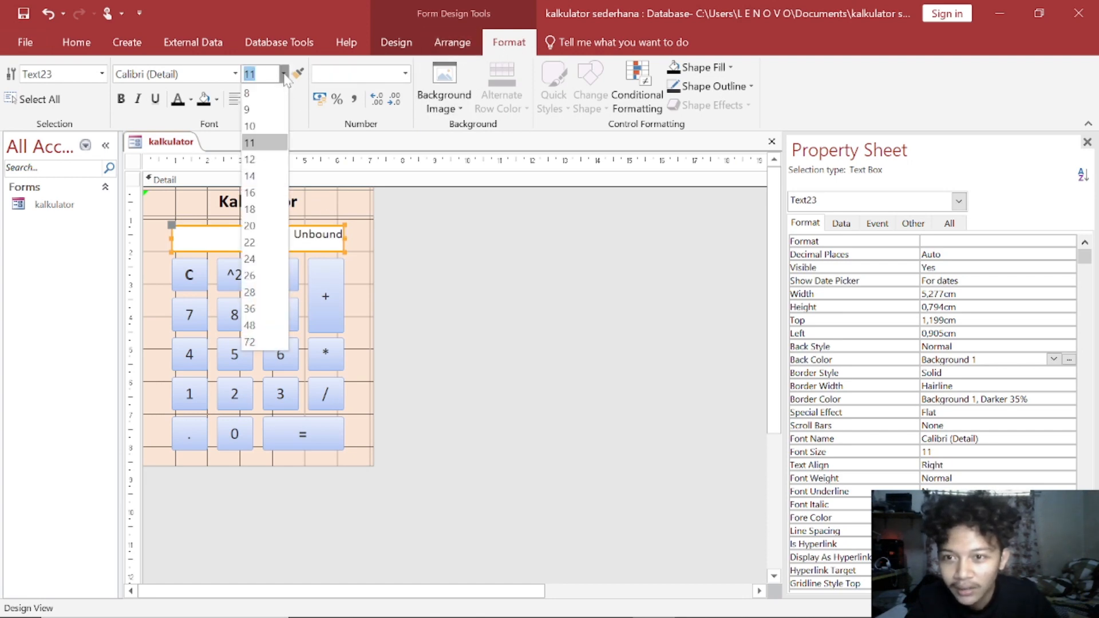
pyautogui.click(272, 191)
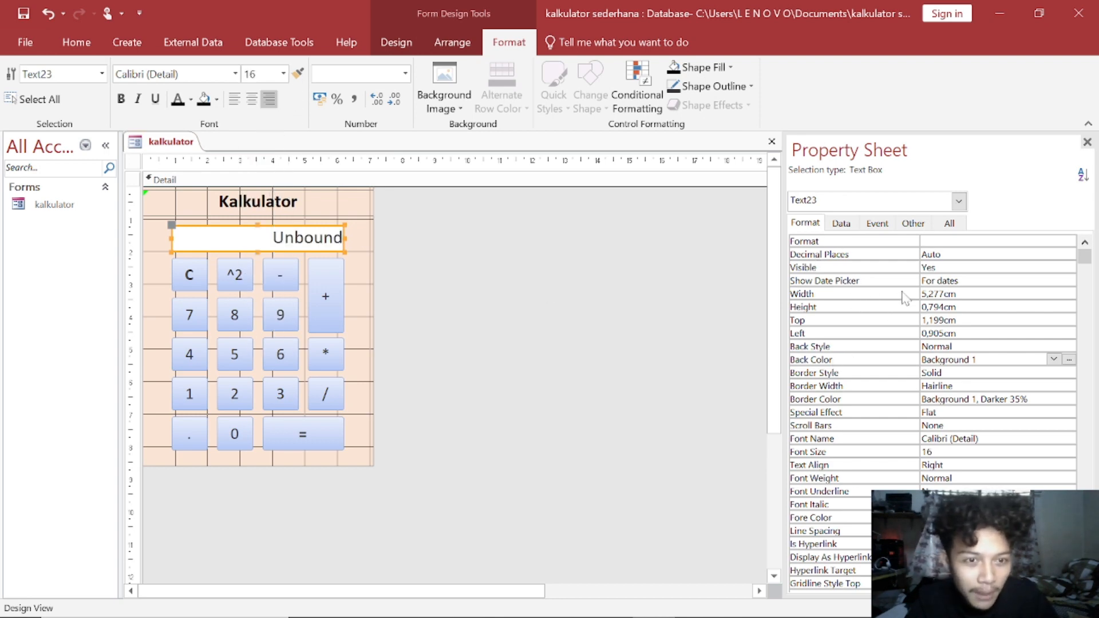
# Set the display text box's right margin to 0,011 cm
pyautogui.scroll(-8, 900, 313)
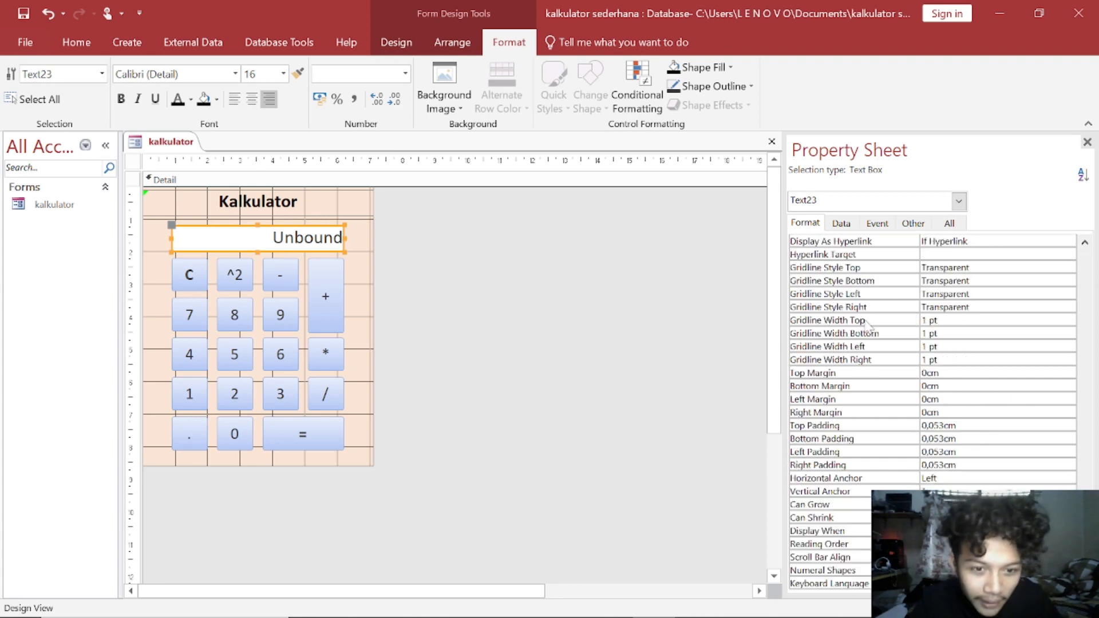
pyautogui.click(810, 413)
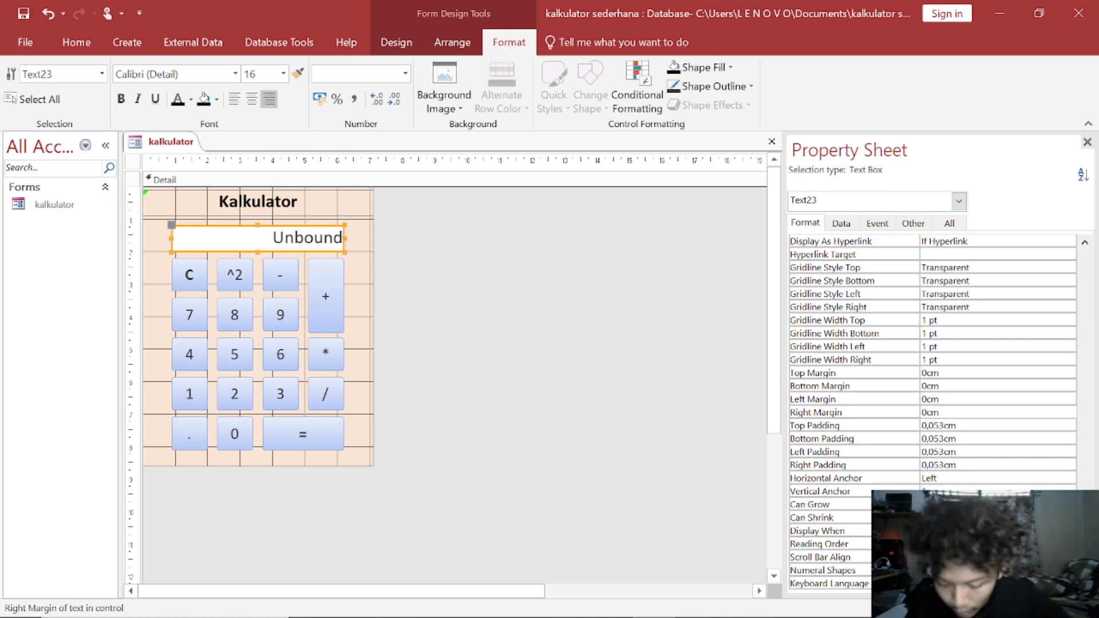
pyautogui.write(',01')
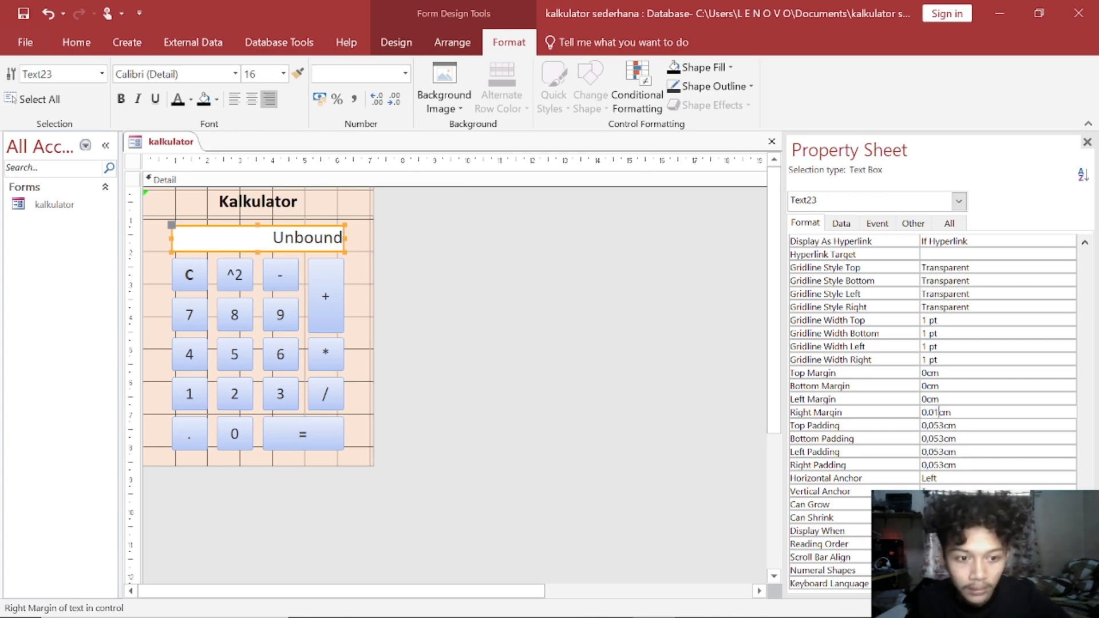
pyautogui.write('1')
pyautogui.press('Return')
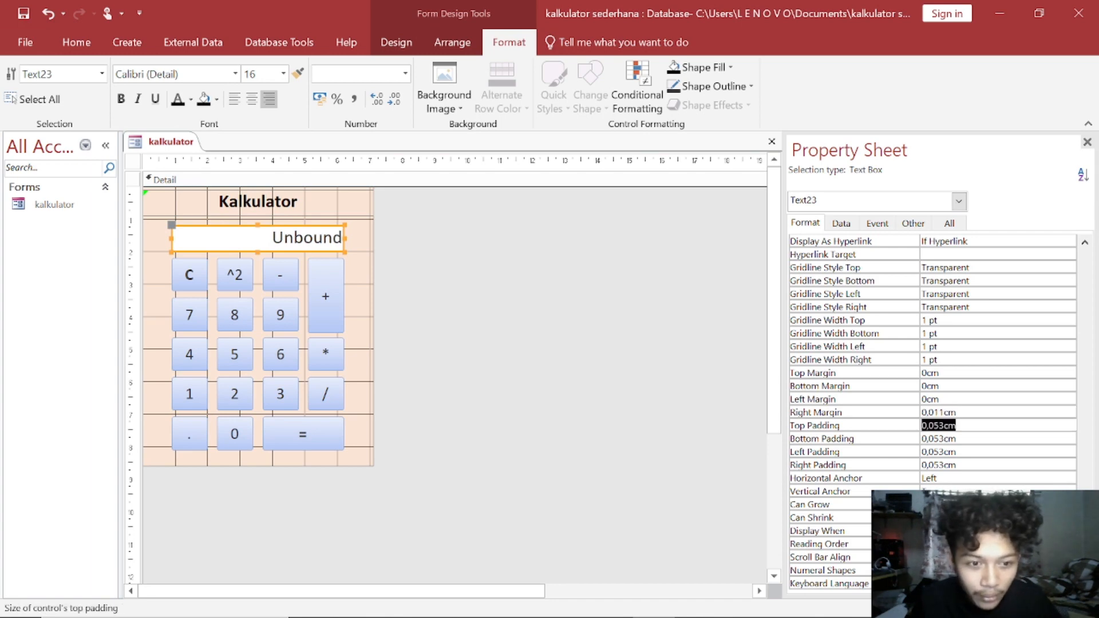
# Increase the display text box's right margin to 0,101 cm
pyautogui.click(939, 412)
pyautogui.press('BackSpace')
pyautogui.press('BackSpace')
pyautogui.press('BackSpace')
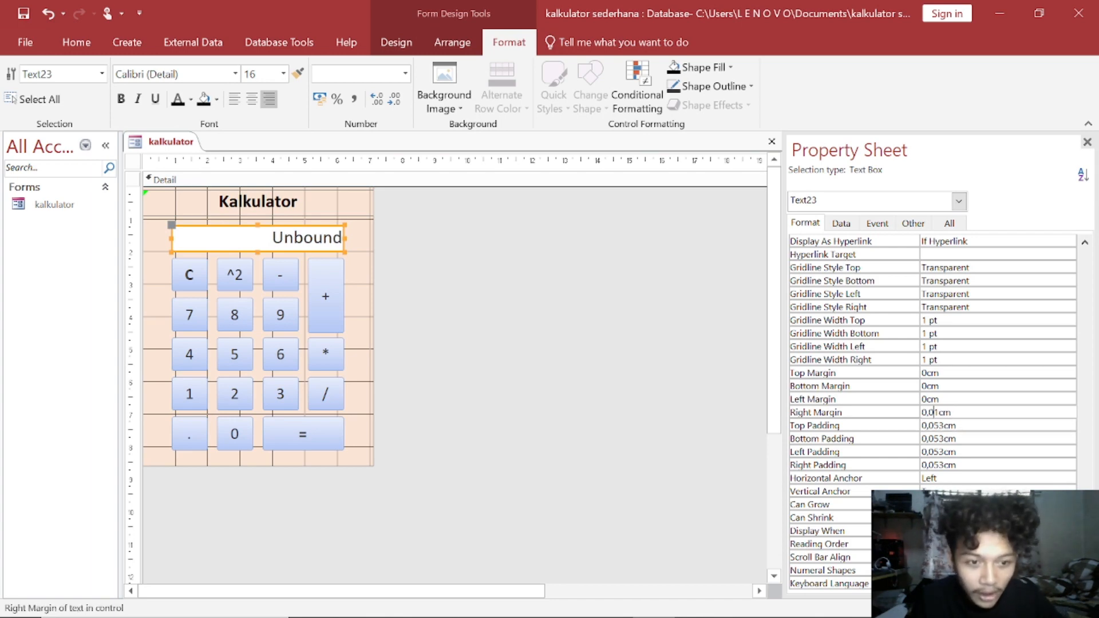
pyautogui.write(',')
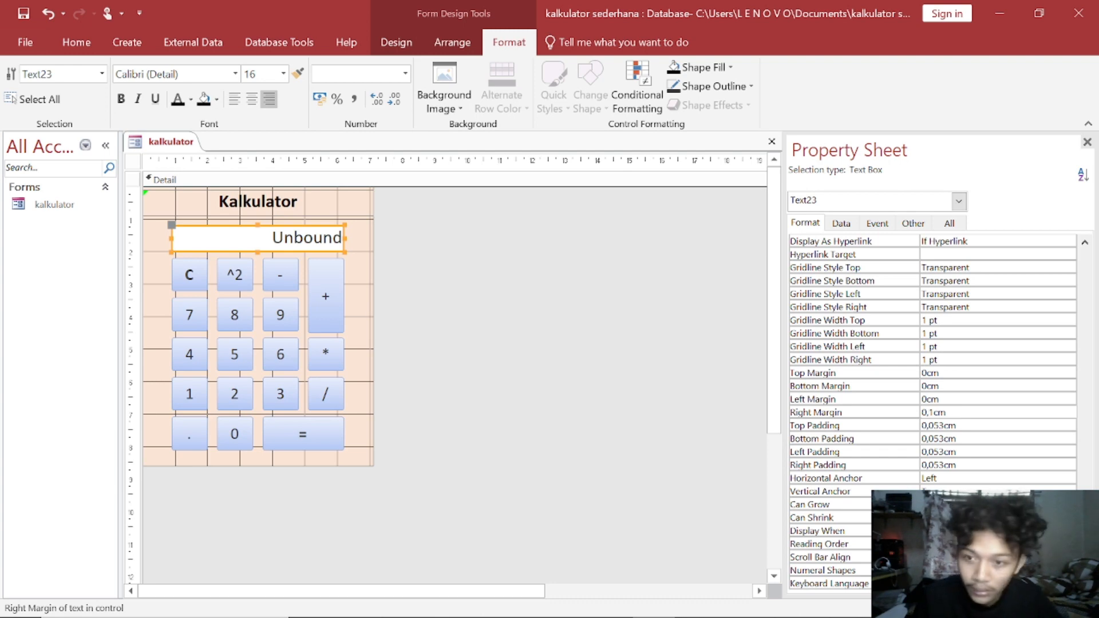
pyautogui.write('10')
pyautogui.press('Return')
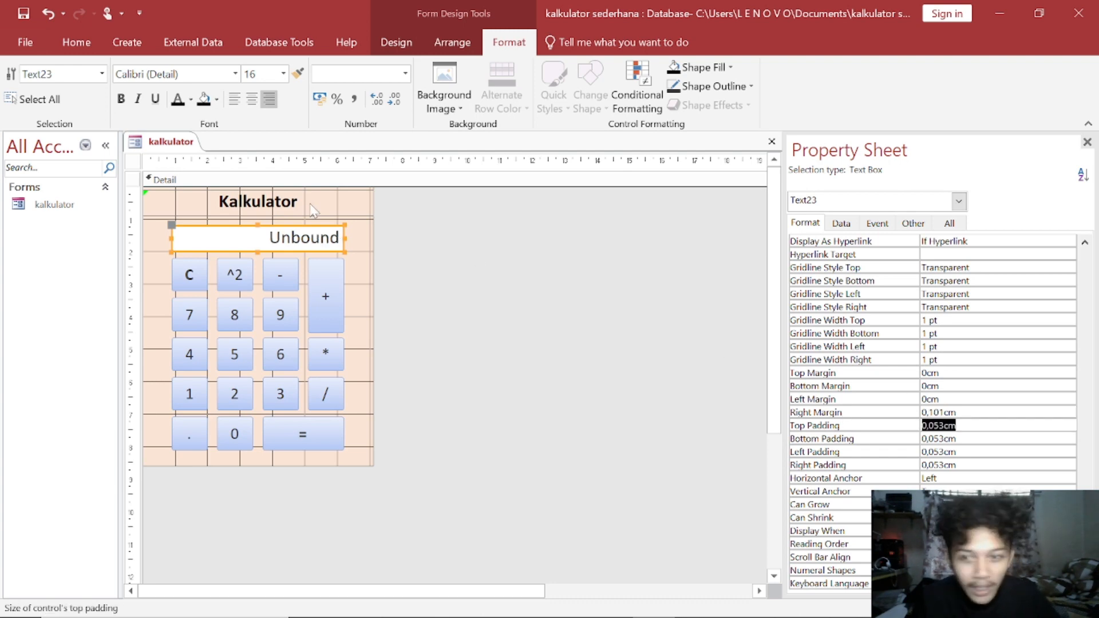
pyautogui.click(372, 232)
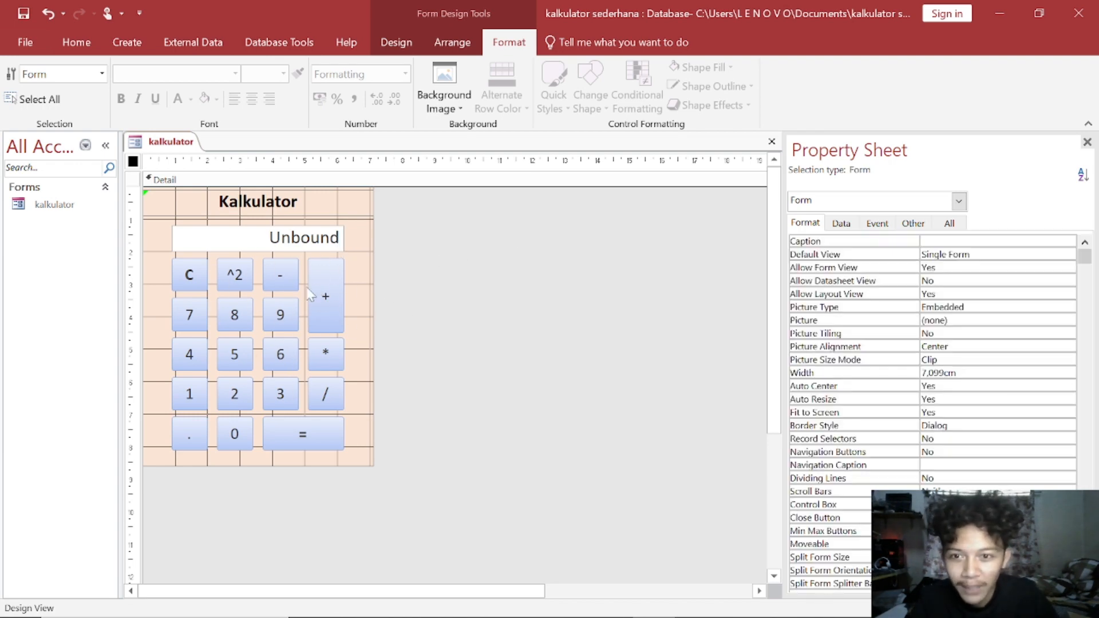
pyautogui.click(371, 307)
pyautogui.click(435, 307)
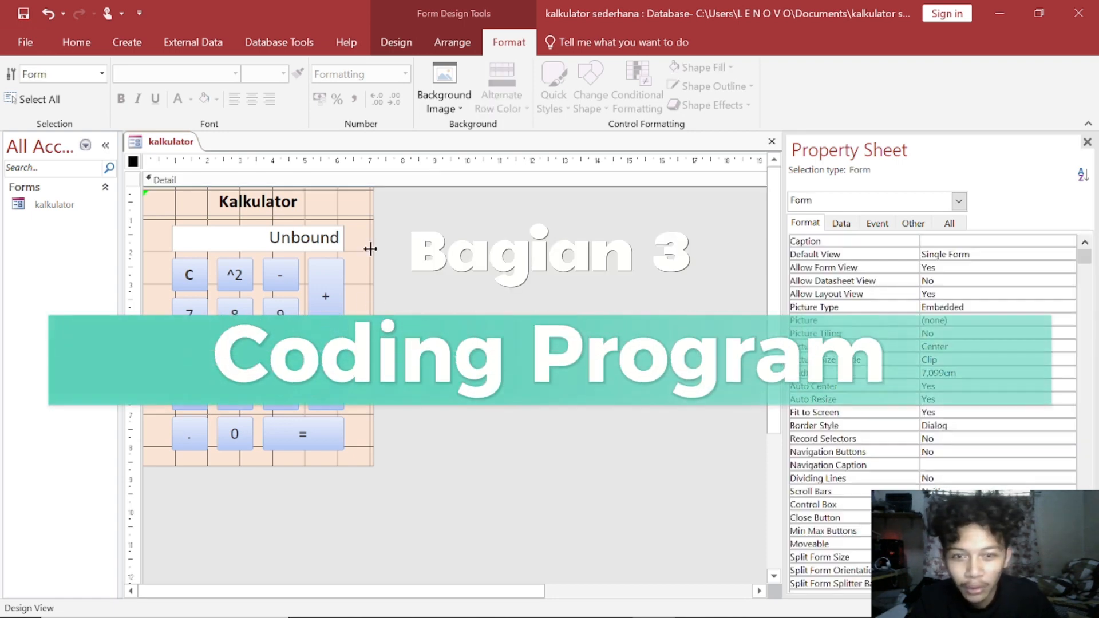
pyautogui.click(370, 307)
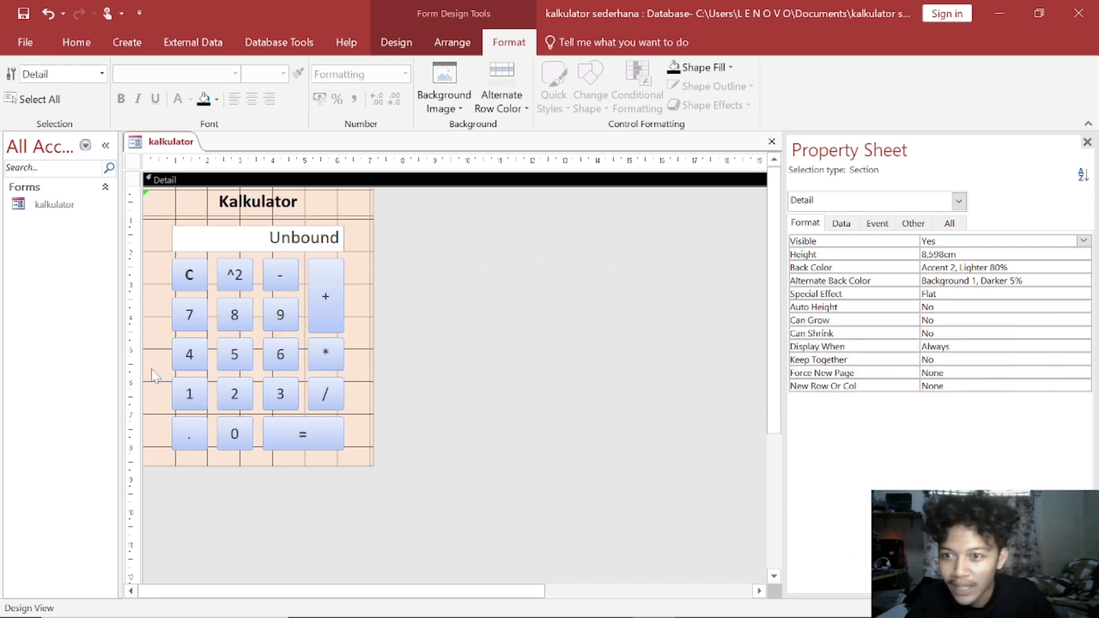
pyautogui.click(178, 402)
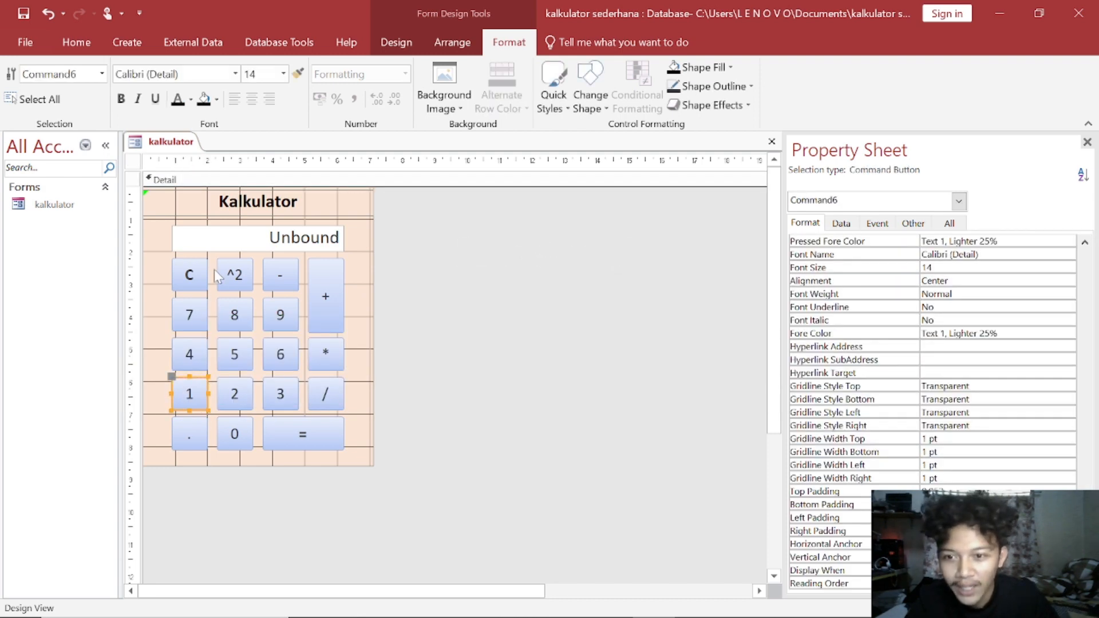
pyautogui.click(417, 394)
# Change the name of the "." button to btkoma, keeping its caption
pyautogui.click(175, 432)
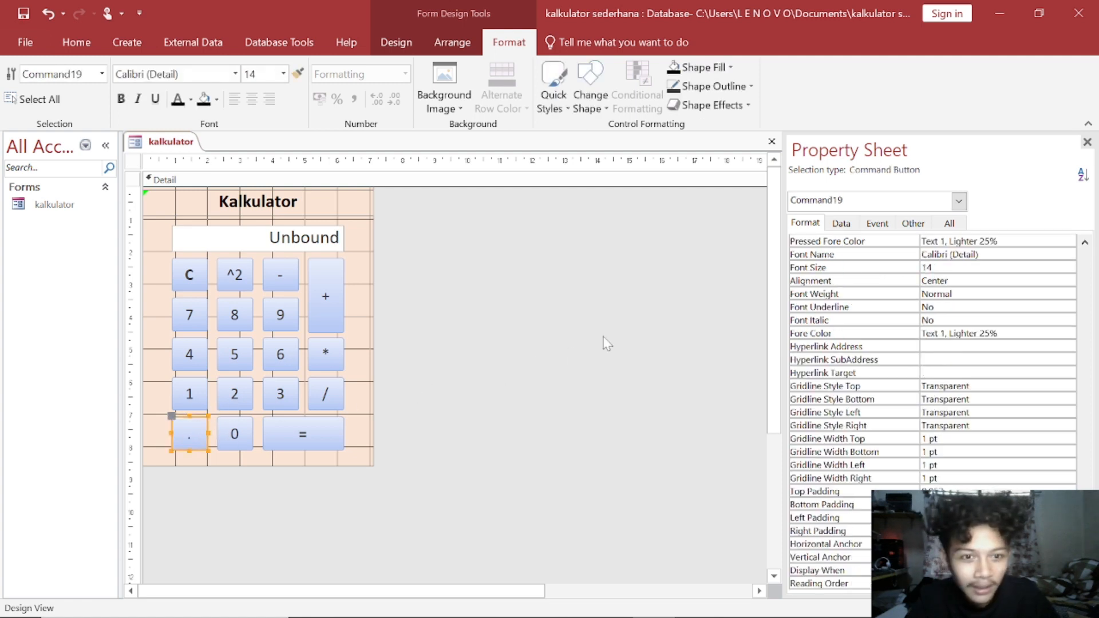
pyautogui.click(949, 223)
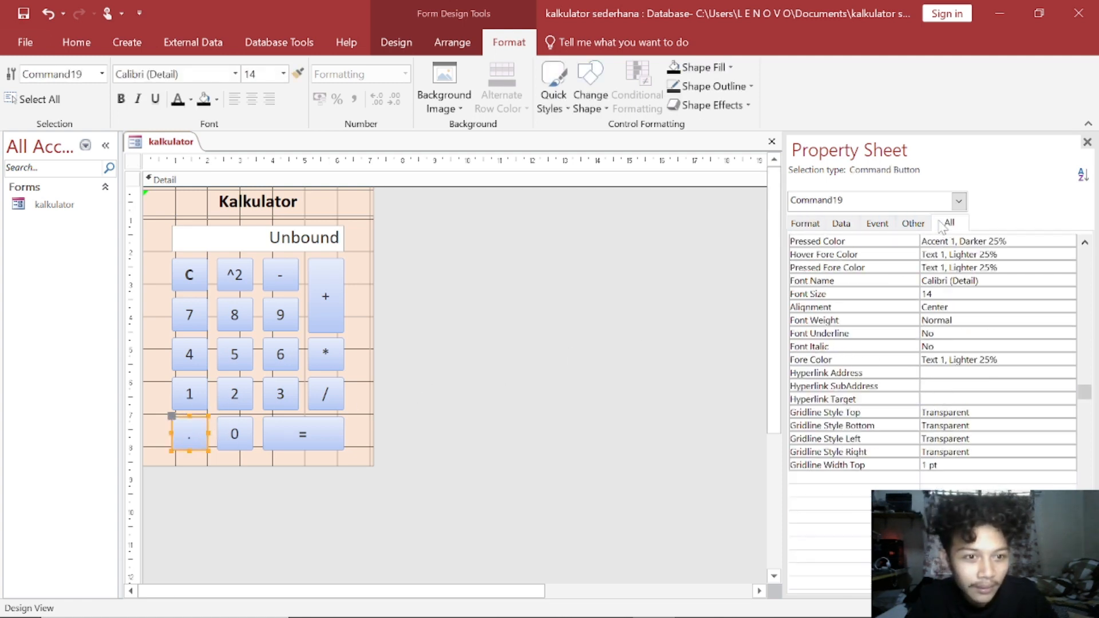
pyautogui.scroll(5, 915, 238)
pyautogui.scroll(2, 844, 350)
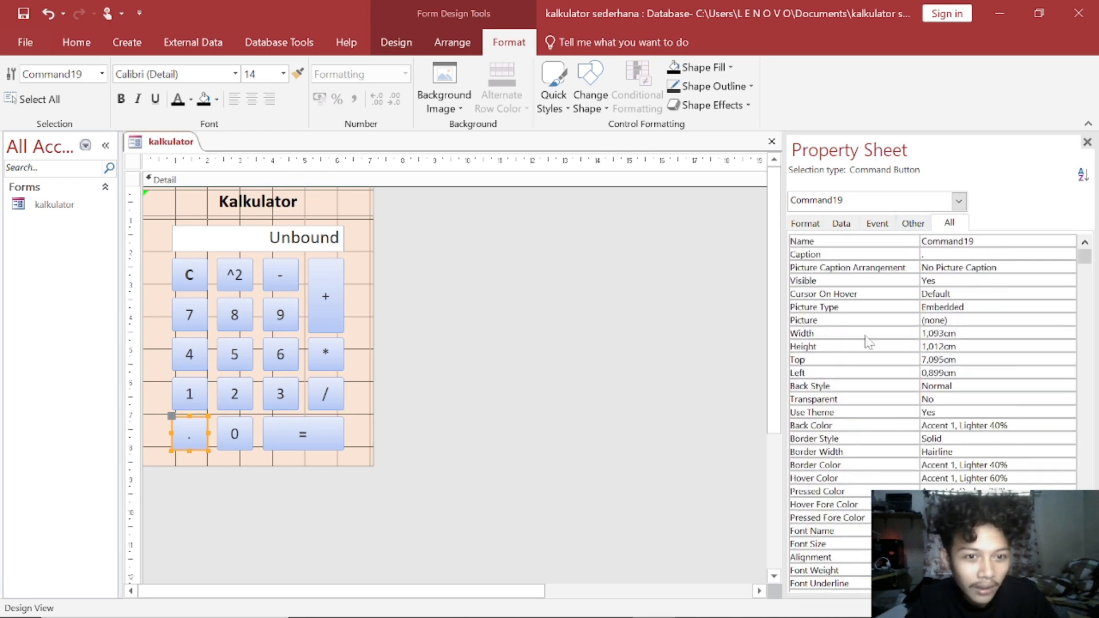
pyautogui.doubleClick(947, 242)
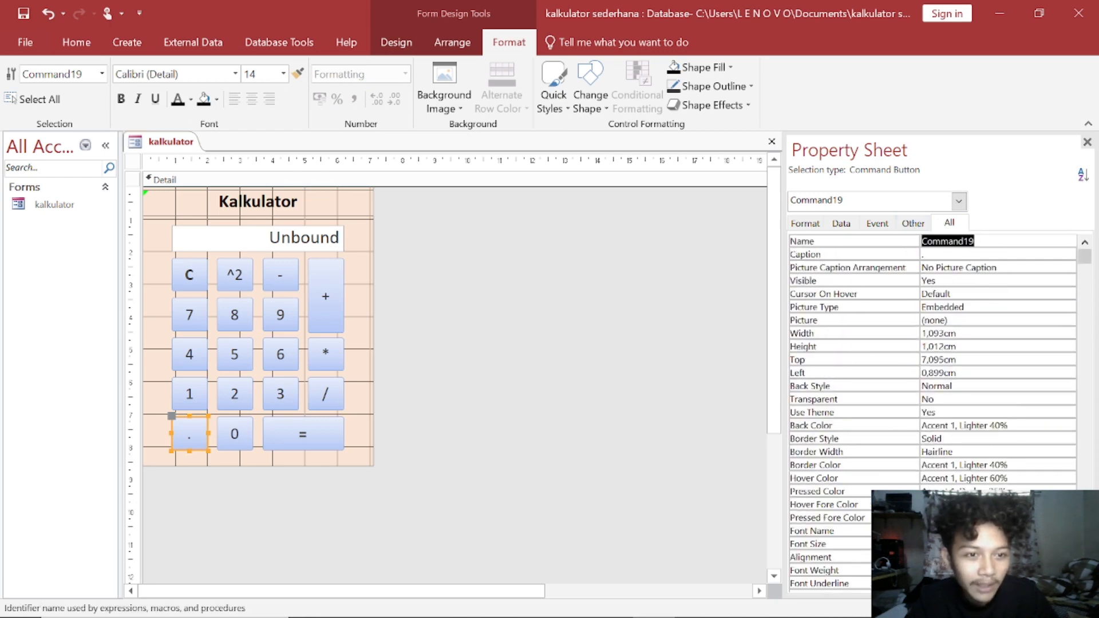
pyautogui.write('btkoma')
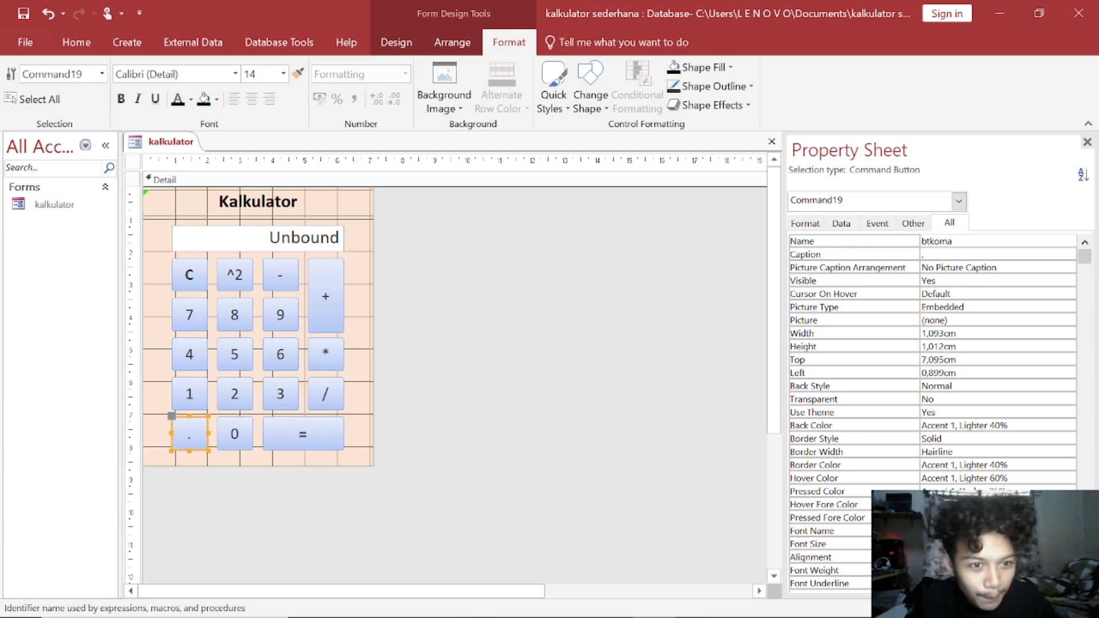
pyautogui.press('Return')
pyautogui.press('Up')
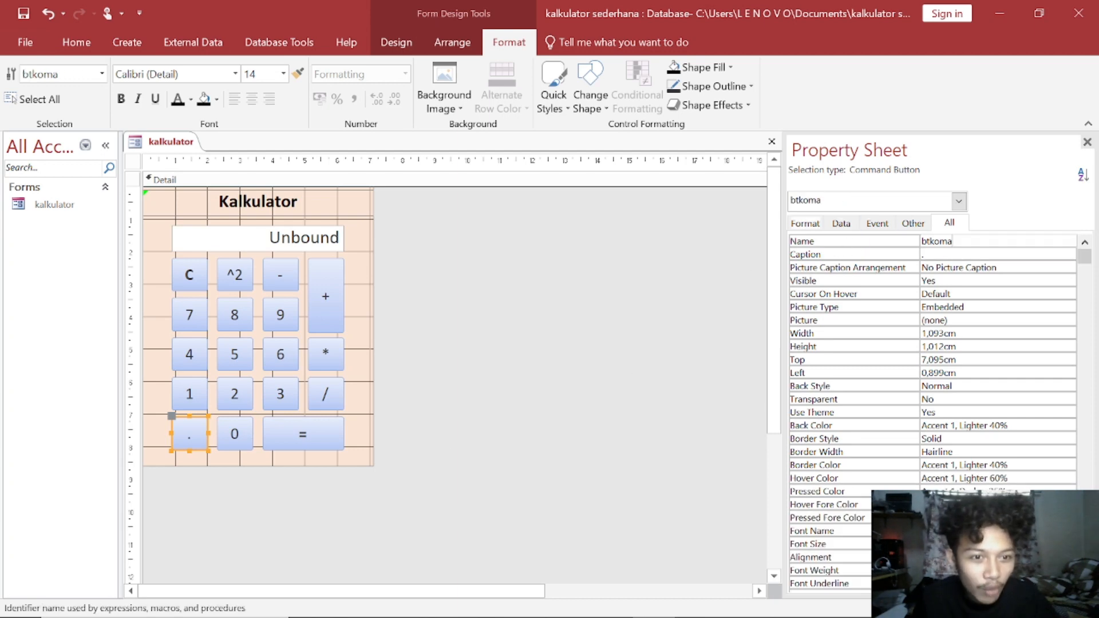
pyautogui.click(192, 436)
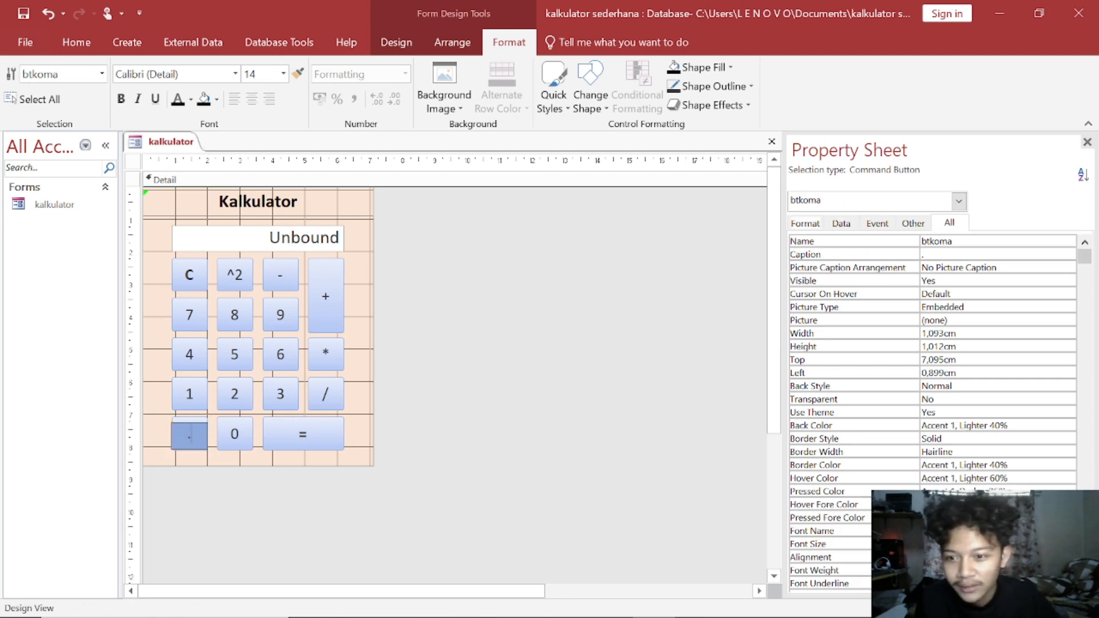
pyautogui.click(497, 413)
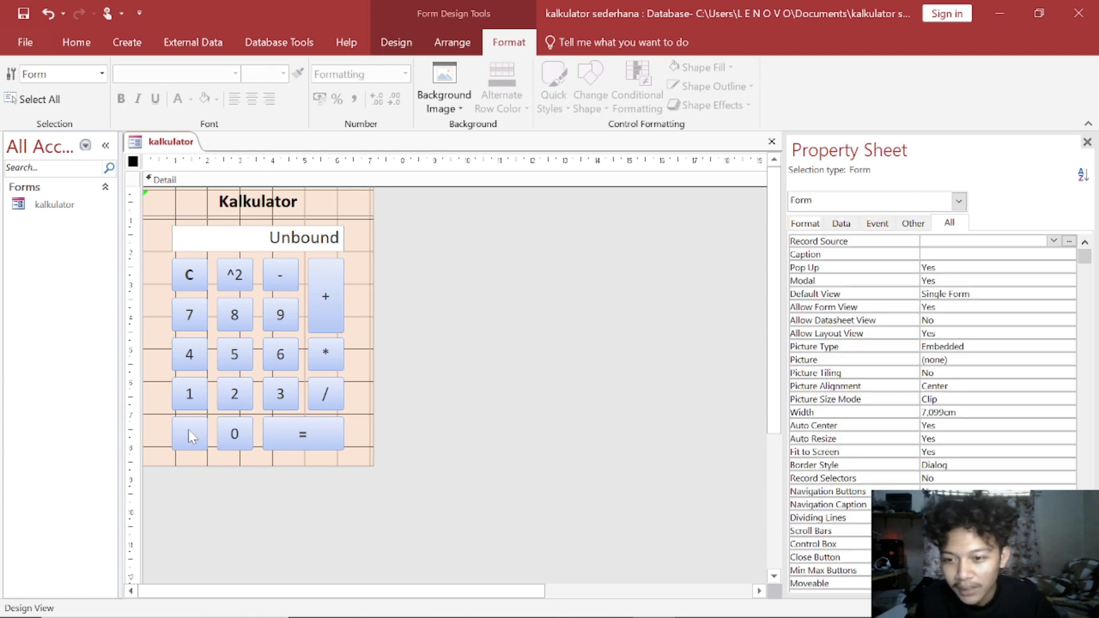
# Change the name of the "0" button to btnol, keeping its caption
pyautogui.click(189, 435)
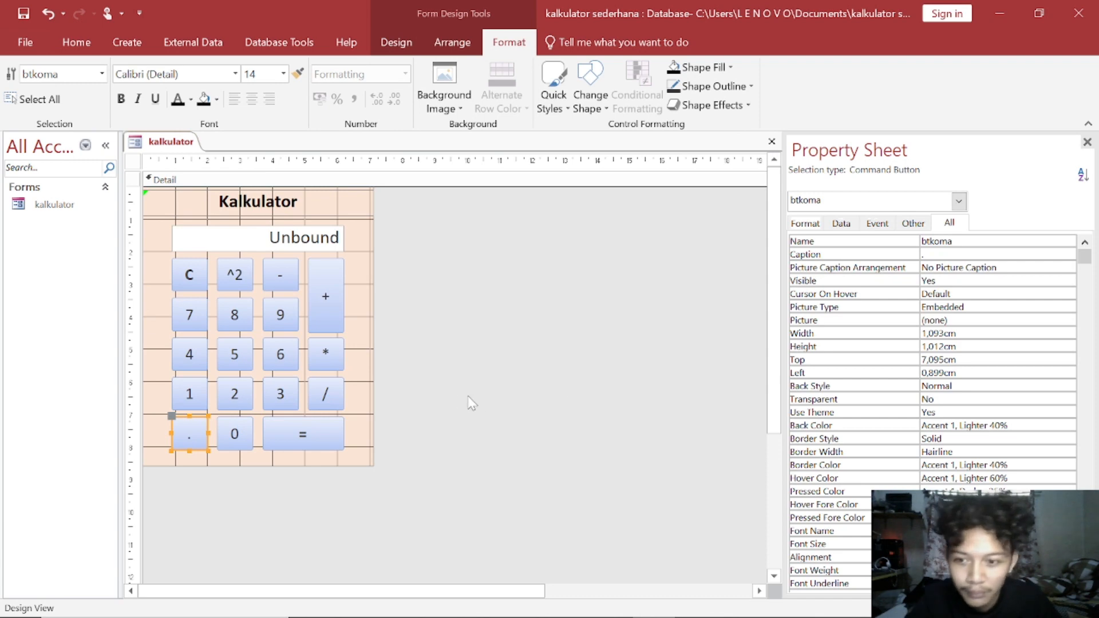
pyautogui.click(248, 429)
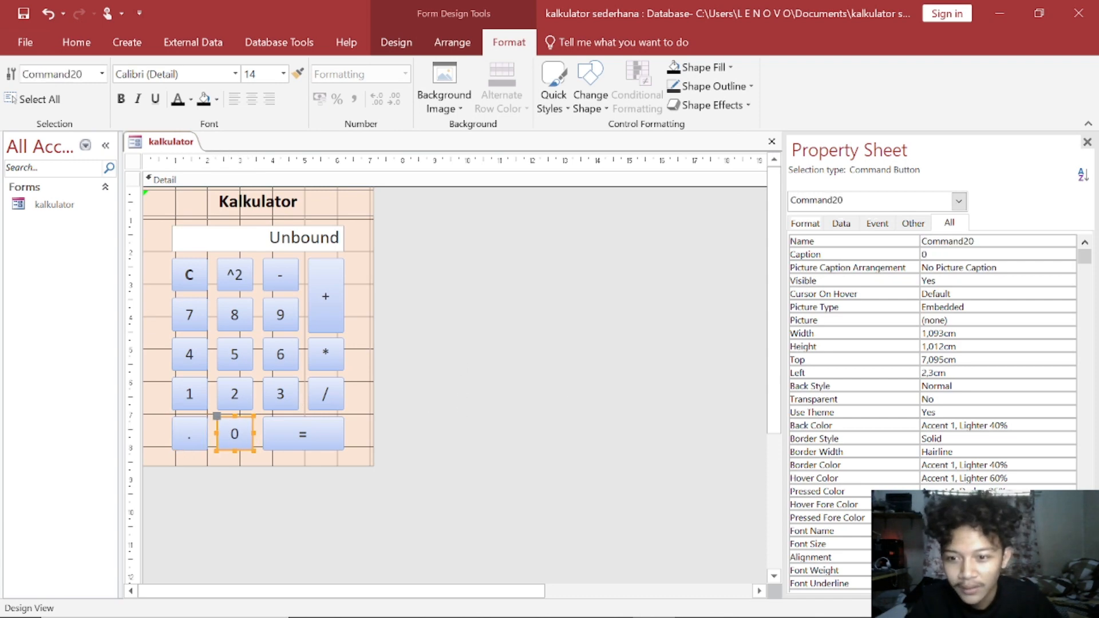
pyautogui.doubleClick(947, 242)
pyautogui.write('b')
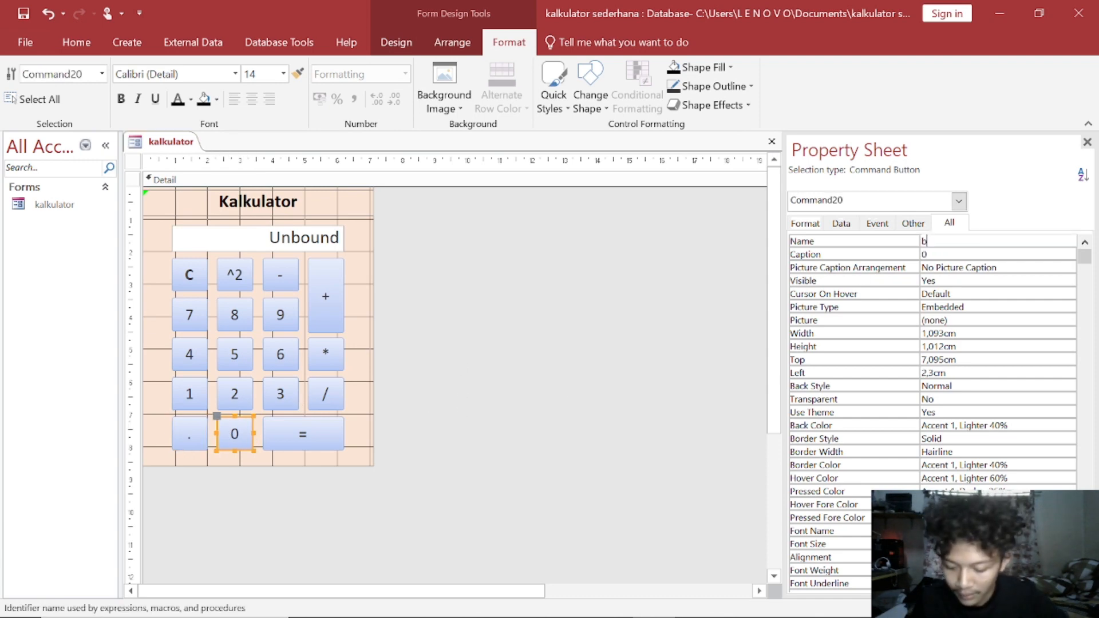
pyautogui.write('tnol')
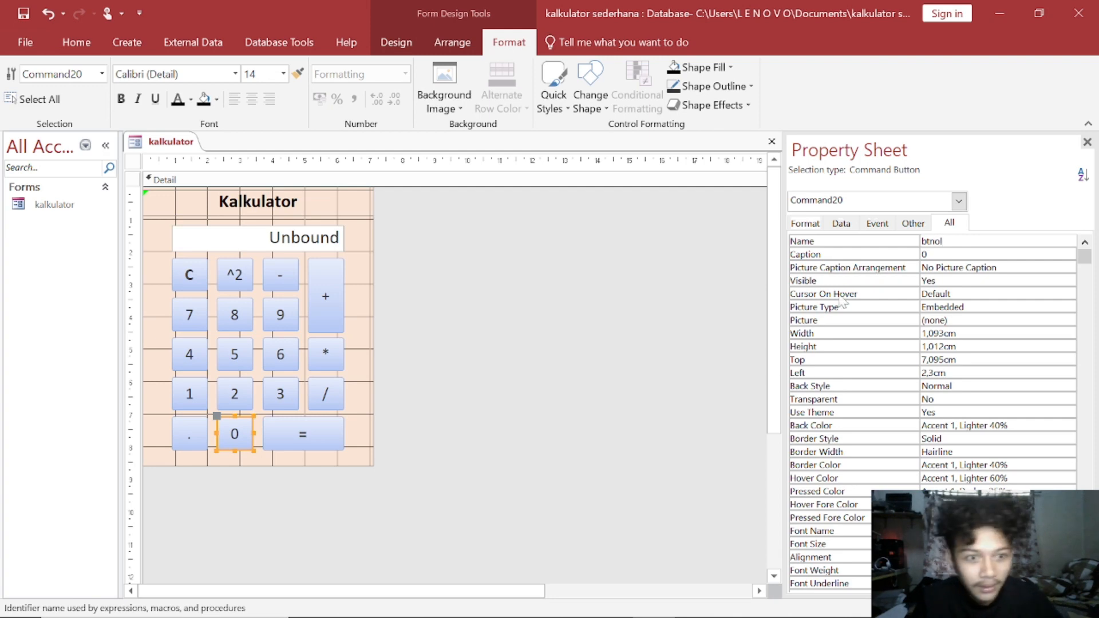
# Change the name of the "=" button to btsamadengan and reselect the button to check the name
pyautogui.click(342, 433)
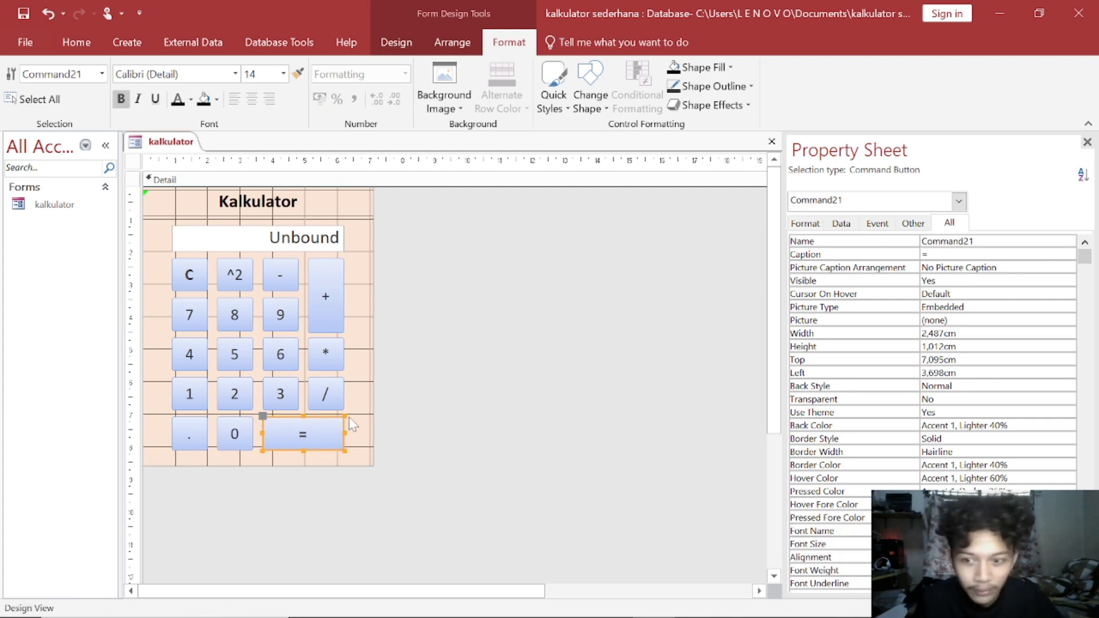
pyautogui.doubleClick(947, 242)
pyautogui.write('bt')
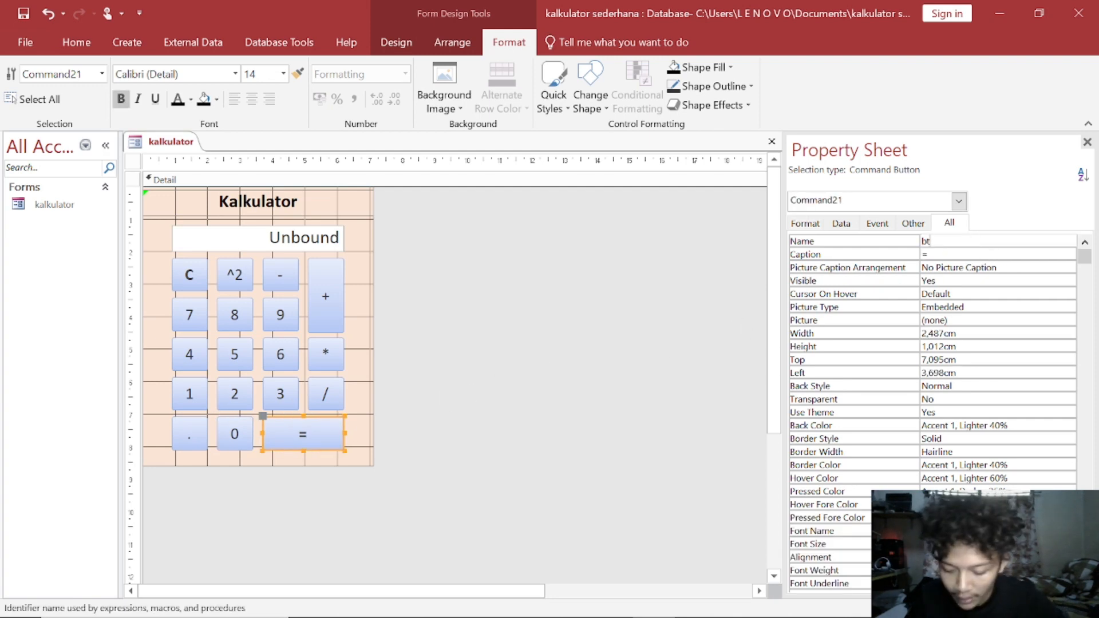
pyautogui.write('samadengan')
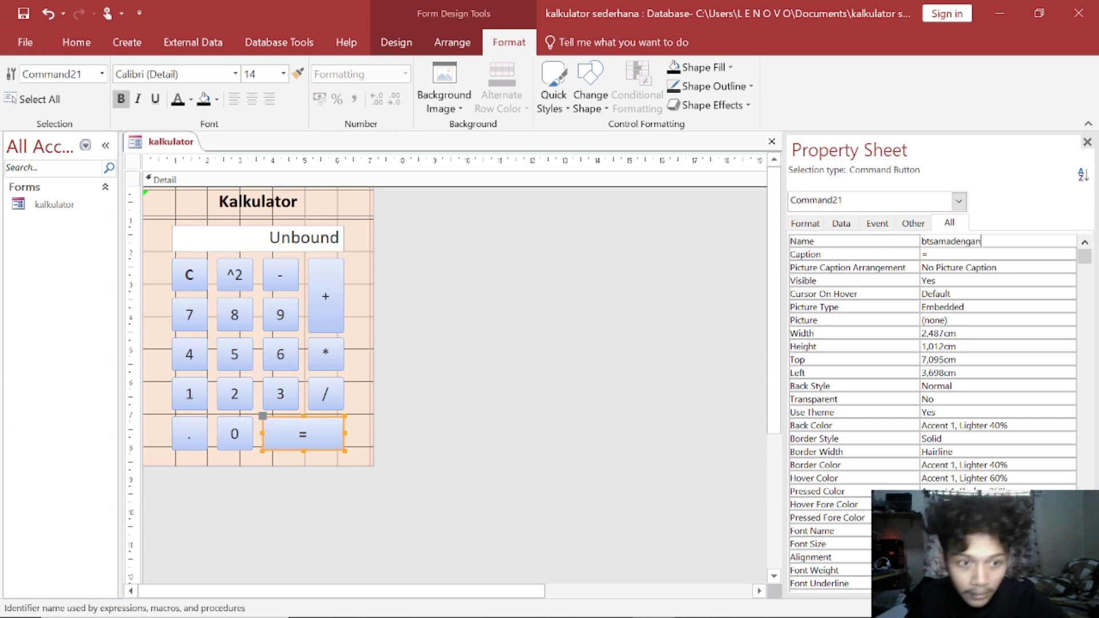
pyautogui.hotkey('shift', 'Left')
pyautogui.hotkey('shift', 'Left')
pyautogui.hotkey('shift', 'Left')
pyautogui.hotkey('shift', 'Left')
pyautogui.hotkey('shift', 'Left')
pyautogui.hotkey('shift', 'Left')
pyautogui.hotkey('shift', 'Left')
pyautogui.hotkey('shift', 'Left')
pyautogui.hotkey('shift', 'Left')
pyautogui.hotkey('shift', 'Left')
pyautogui.hotkey('shift', 'Left')
pyautogui.hotkey('shift', 'Left')
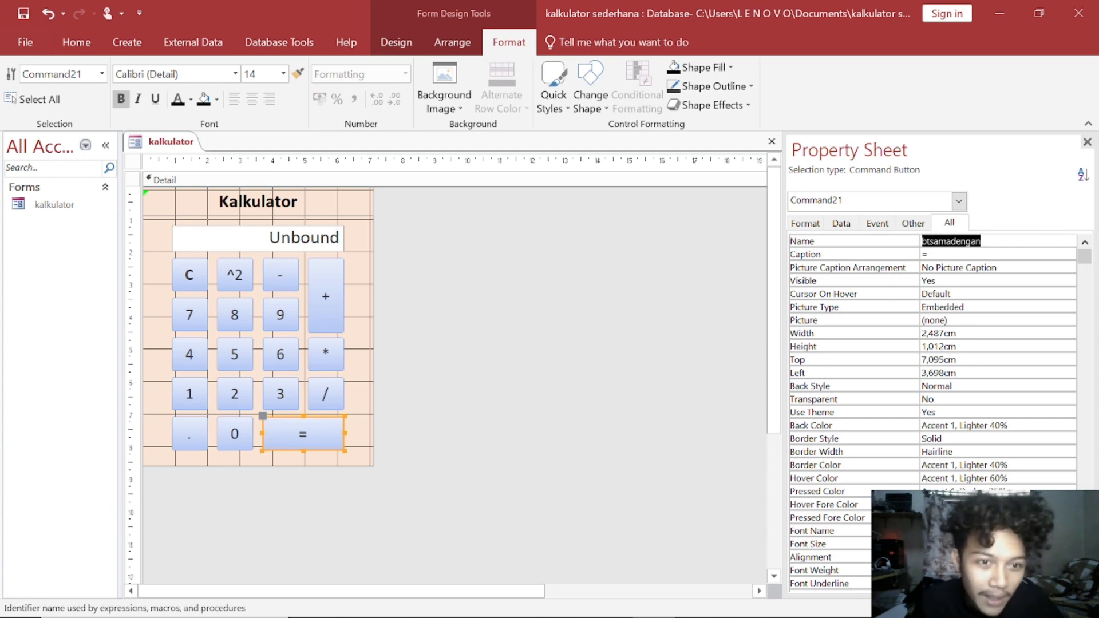
pyautogui.press('Right')
pyautogui.click(590, 354)
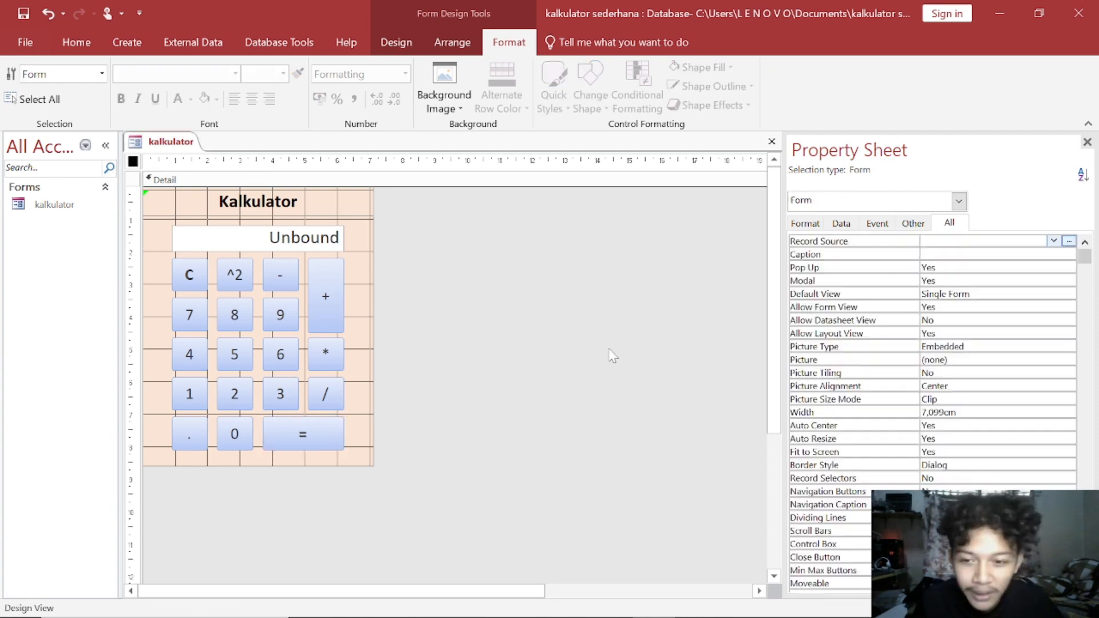
pyautogui.click(317, 436)
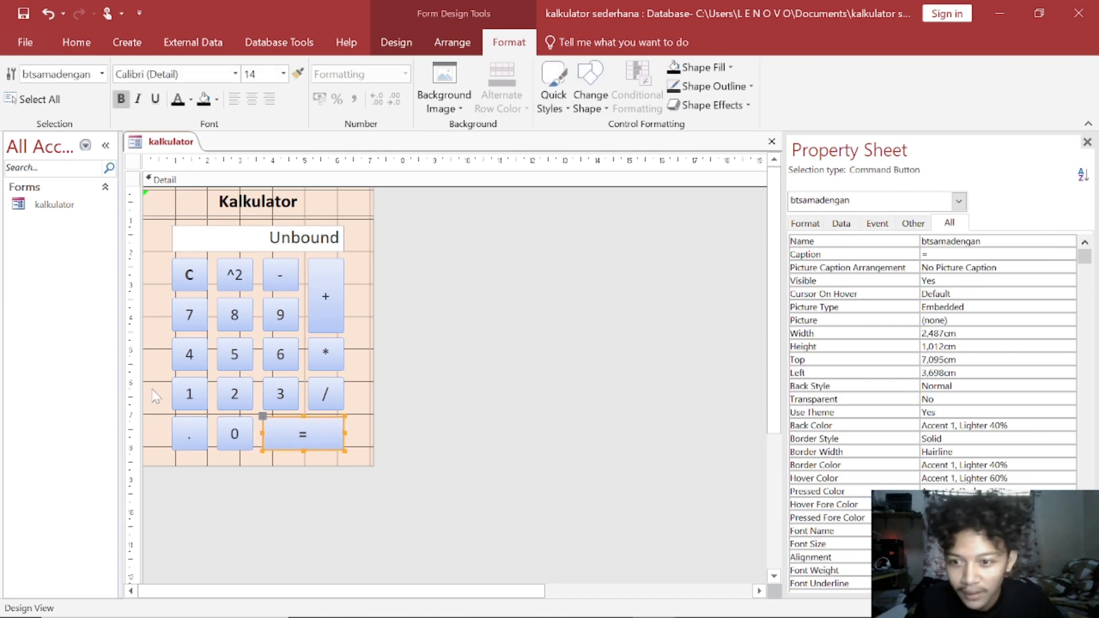
pyautogui.click(191, 399)
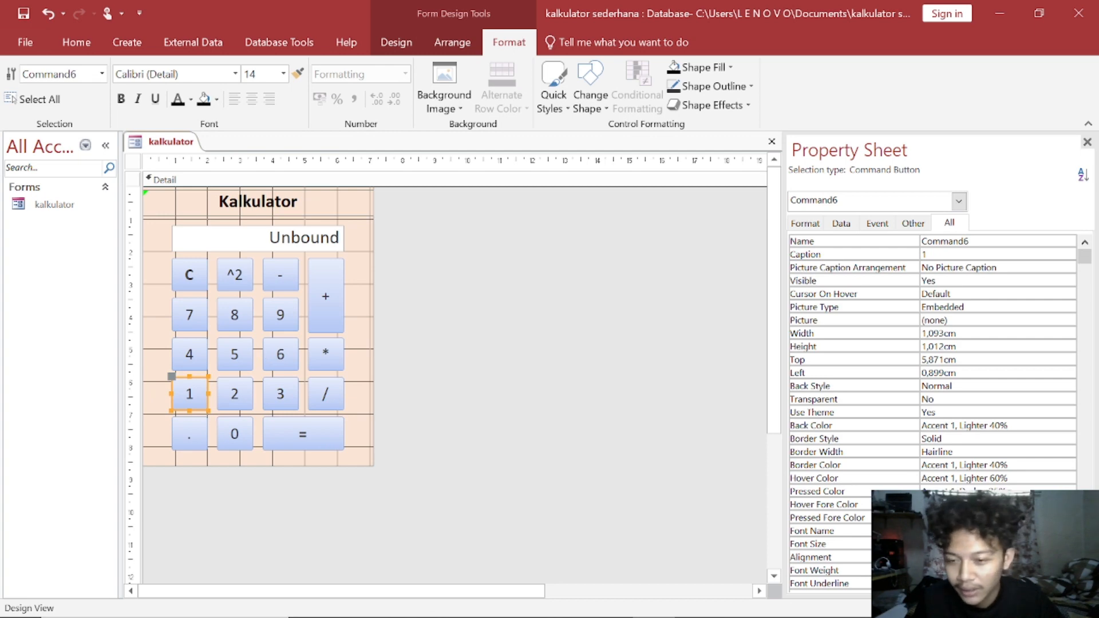
pyautogui.click(234, 401)
pyautogui.click(280, 400)
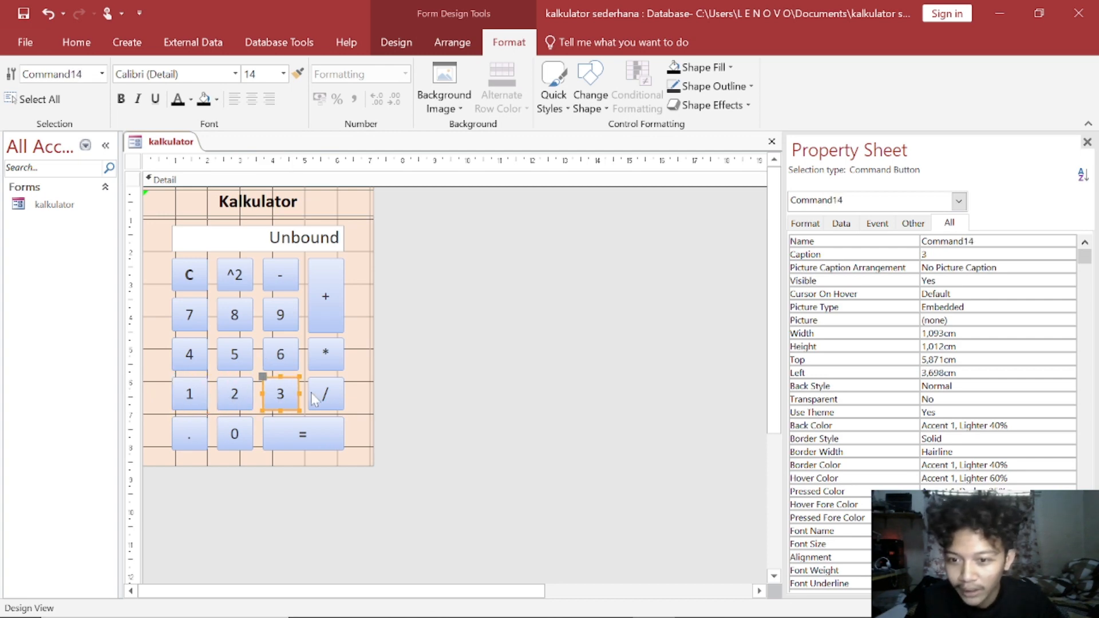
pyautogui.click(318, 400)
pyautogui.click(326, 364)
pyautogui.click(321, 396)
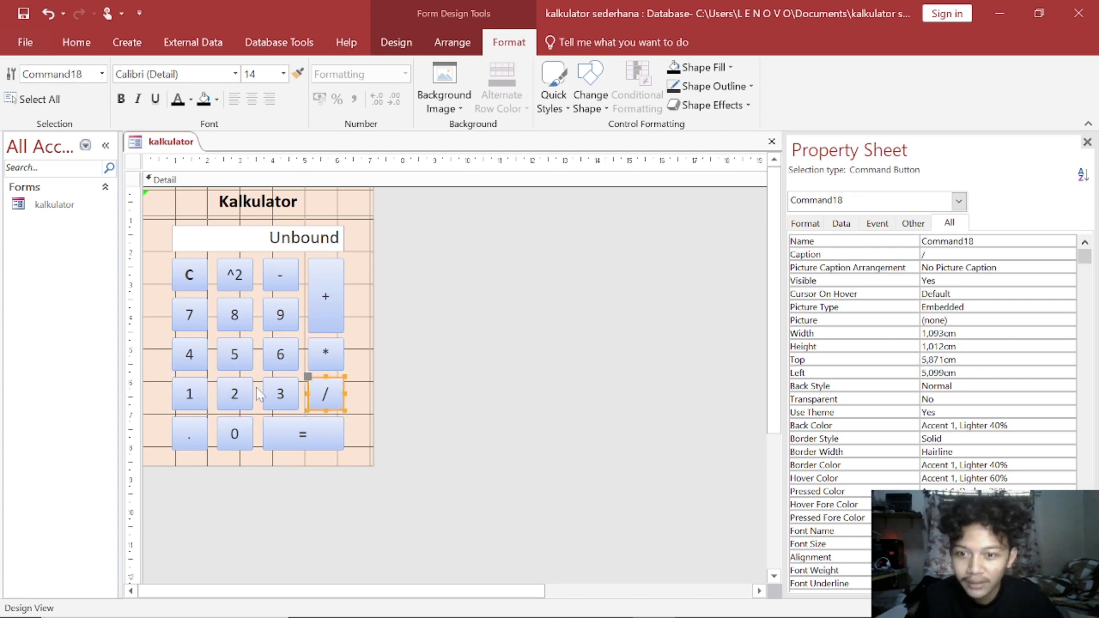
# Name the "1" button btsatu and the "2" button btdua
pyautogui.click(199, 393)
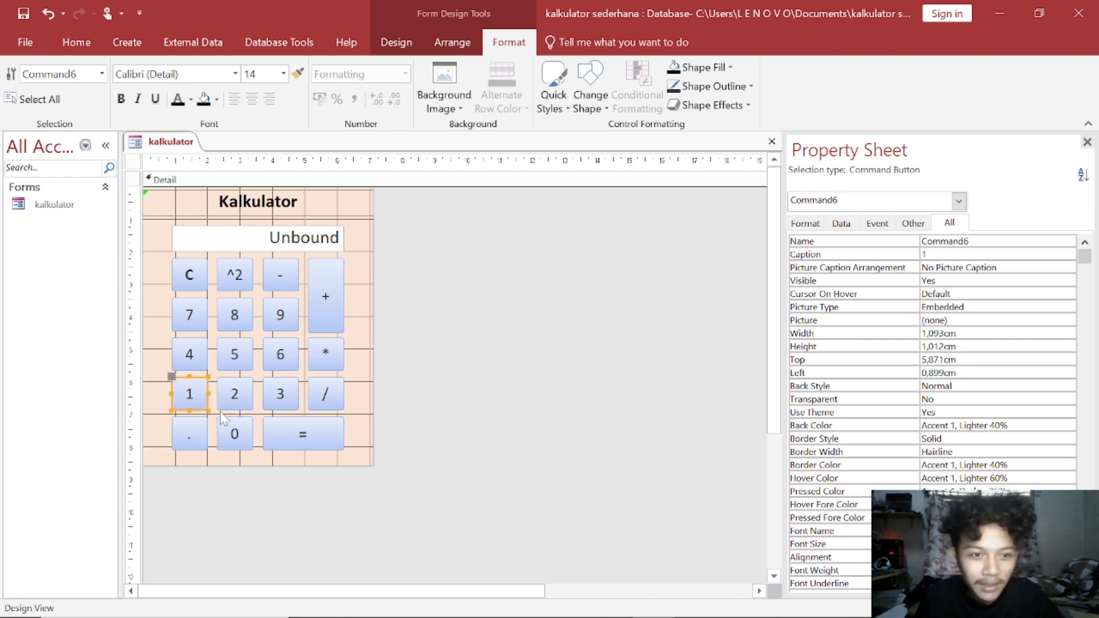
pyautogui.doubleClick(944, 241)
pyautogui.write('satu')
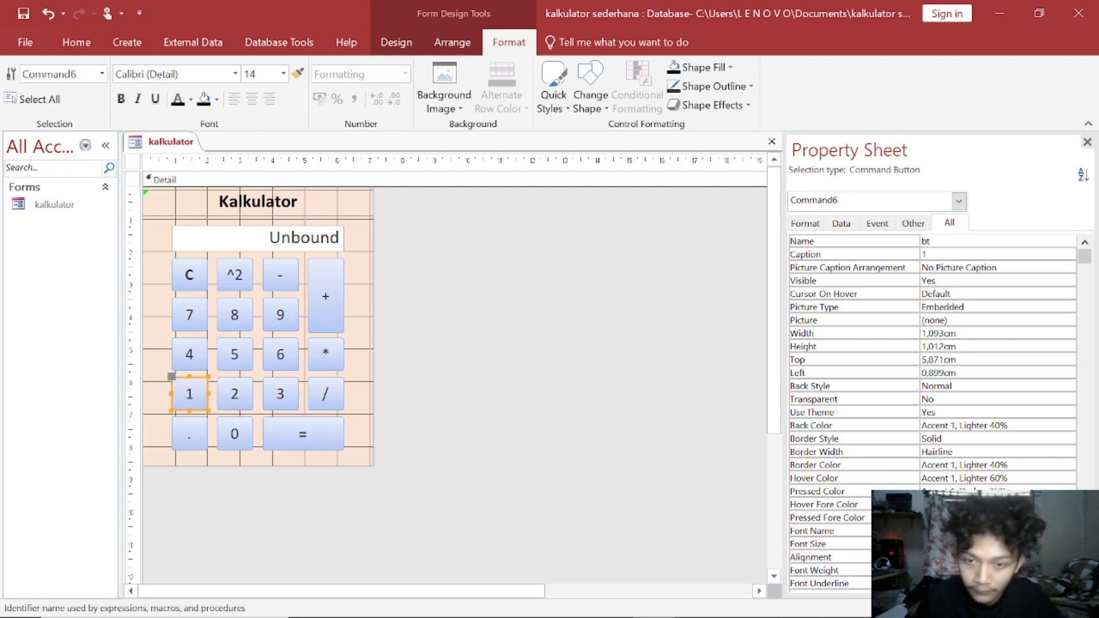
pyautogui.click(235, 395)
pyautogui.doubleClick(944, 241)
pyautogui.write('dua')
# Replace the default names of the "3", "/" and "4" command buttons
pyautogui.click(280, 395)
pyautogui.doubleClick(945, 241)
pyautogui.click(325, 394)
pyautogui.doubleClick(944, 241)
pyautogui.click(190, 354)
pyautogui.doubleClick(944, 241)
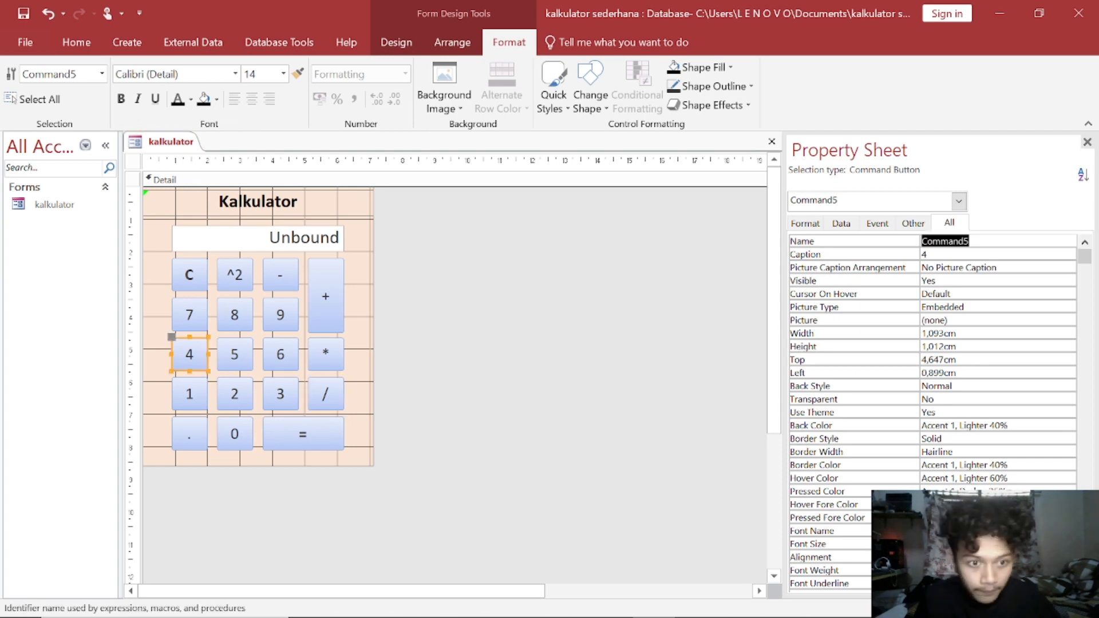
# Name the "5" button btlima and the "6" button btenam
pyautogui.click(235, 354)
pyautogui.doubleClick(944, 241)
pyautogui.write('btlima')
pyautogui.click(281, 354)
pyautogui.doubleClick(945, 241)
pyautogui.write('btenam')
# Name the "*" button btkali and the "7" button bttujuh
pyautogui.click(325, 354)
pyautogui.write('btkali')
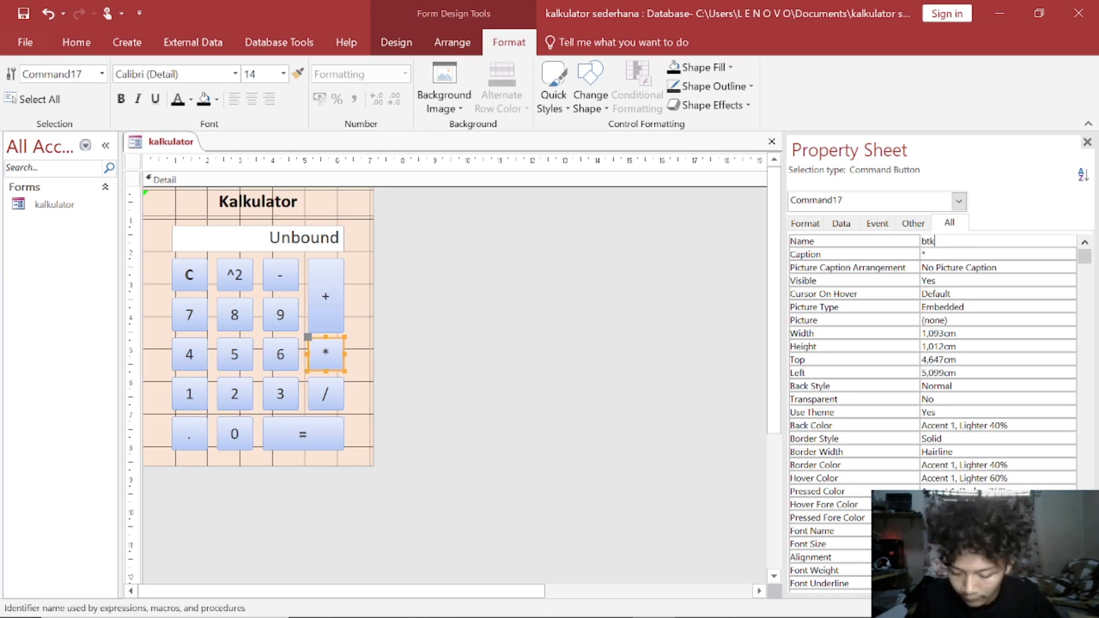
pyautogui.click(189, 315)
pyautogui.write('bttujuh')
# Name the "8" button btdelapan and the "9" button btsembilan
pyautogui.click(234, 315)
pyautogui.click(902, 240)
pyautogui.write('btdelapan')
pyautogui.click(281, 315)
pyautogui.click(901, 241)
pyautogui.write('btsembilan')
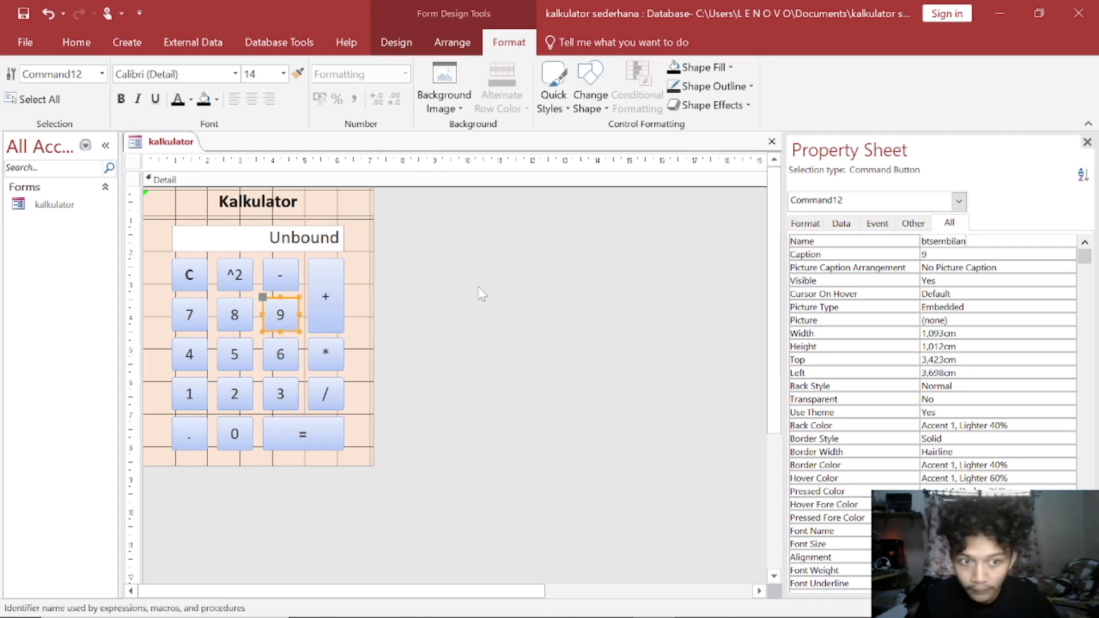
# Name the "+" button bttambah and the "C" button btclear
pyautogui.click(325, 296)
pyautogui.click(902, 241)
pyautogui.write('bttambah')
pyautogui.click(189, 275)
pyautogui.click(901, 241)
# Name the "^2" button btkuadrat and the "-" button btkurang
pyautogui.click(235, 274)
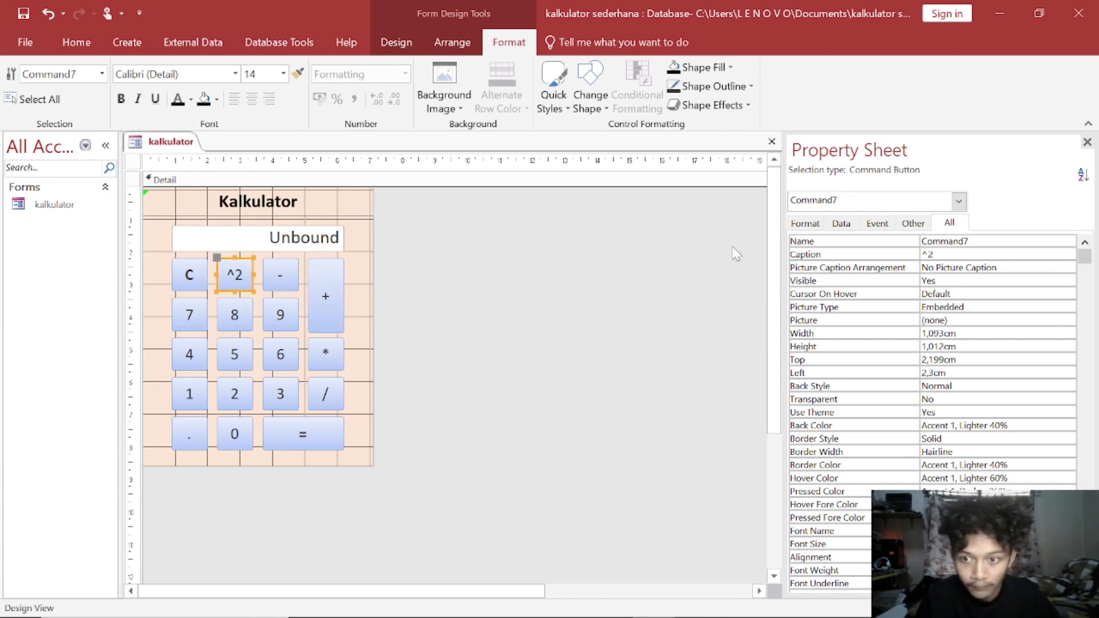
pyautogui.click(901, 241)
pyautogui.write('btkuadrat')
pyautogui.click(281, 274)
pyautogui.write('btkurang')
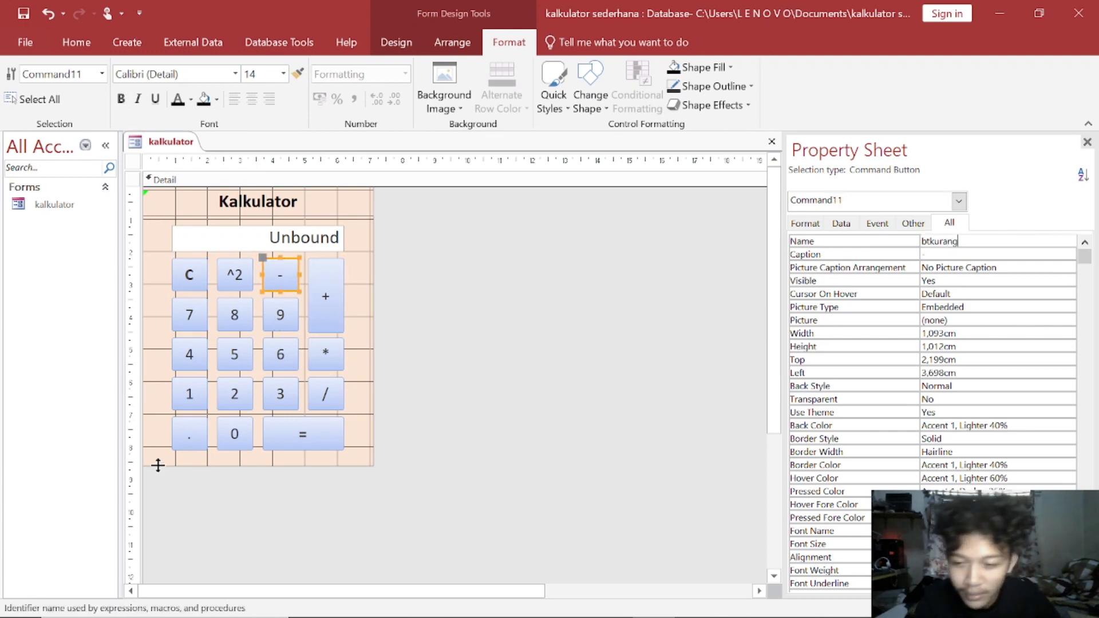
# Check the names assigned to the ".", "0", "=", "6", "9" and "C" buttons
pyautogui.click(175, 445)
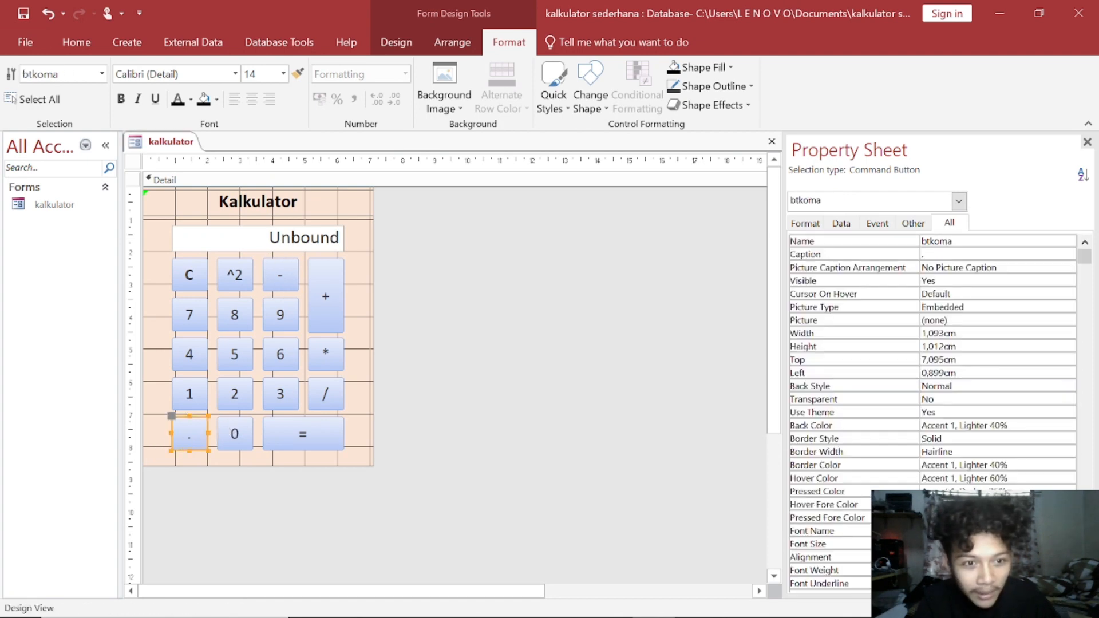
pyautogui.click(241, 442)
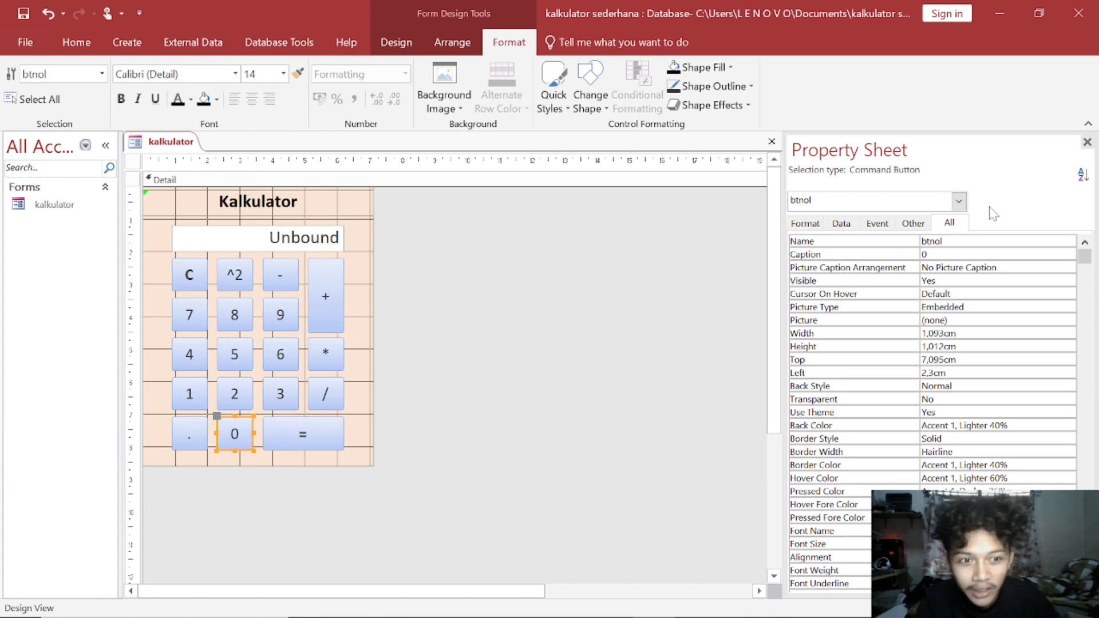
pyautogui.click(314, 436)
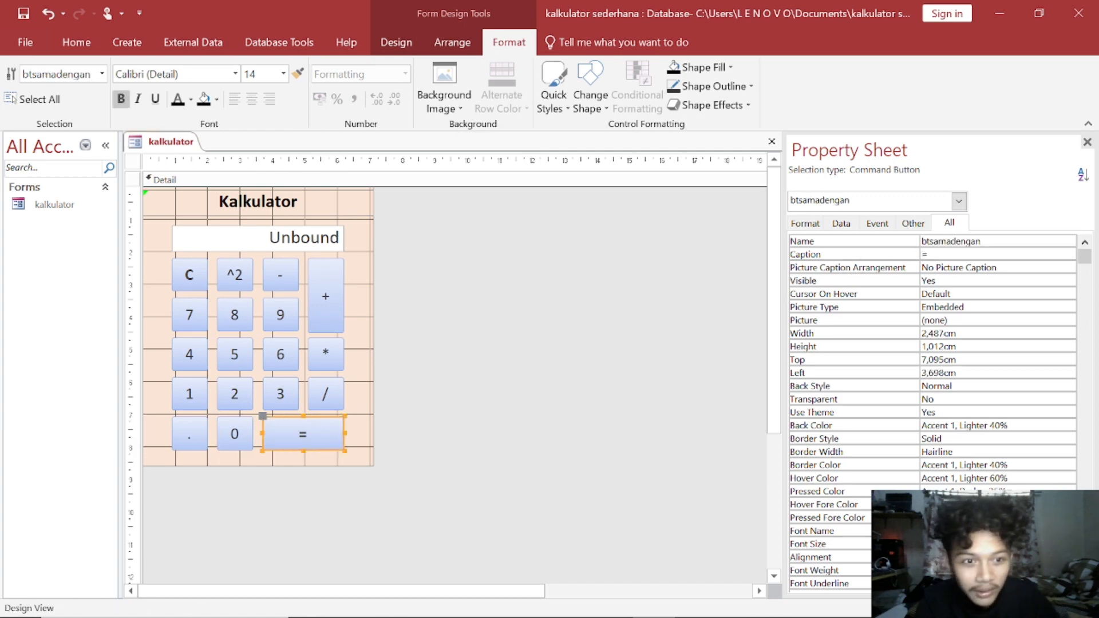
pyautogui.click(286, 361)
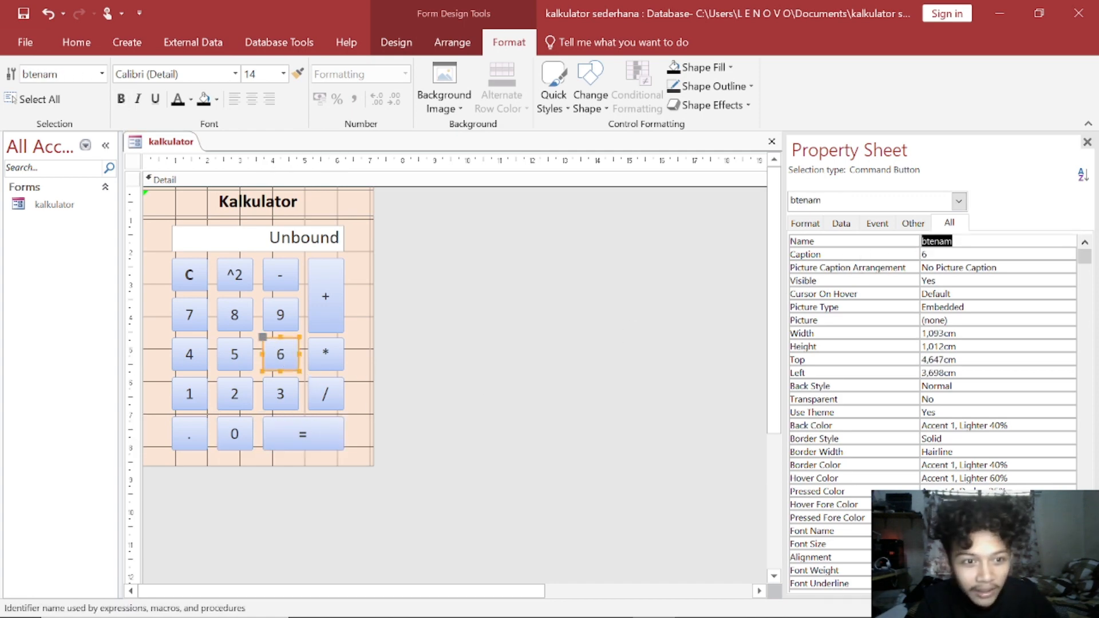
pyautogui.click(289, 324)
pyautogui.click(430, 282)
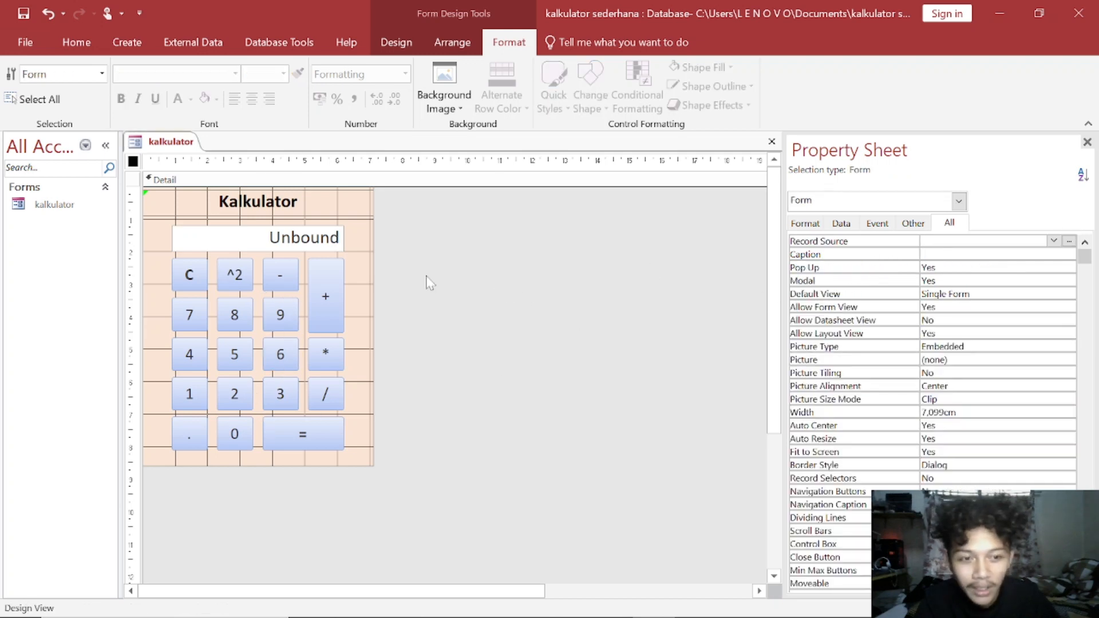
pyautogui.click(185, 275)
pyautogui.click(925, 254)
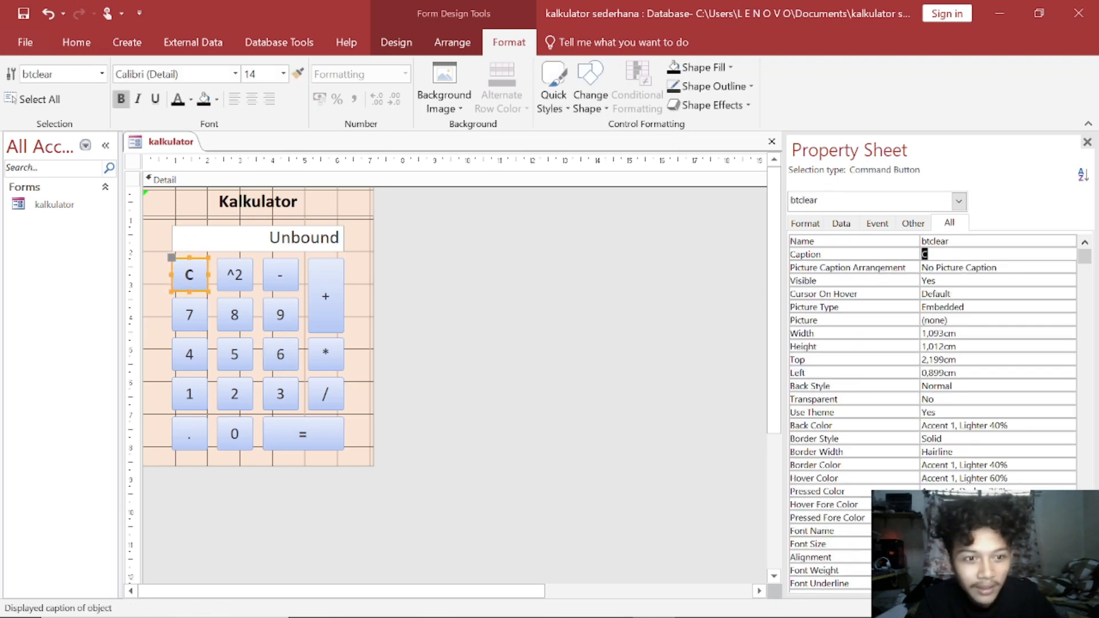
pyautogui.press('Up')
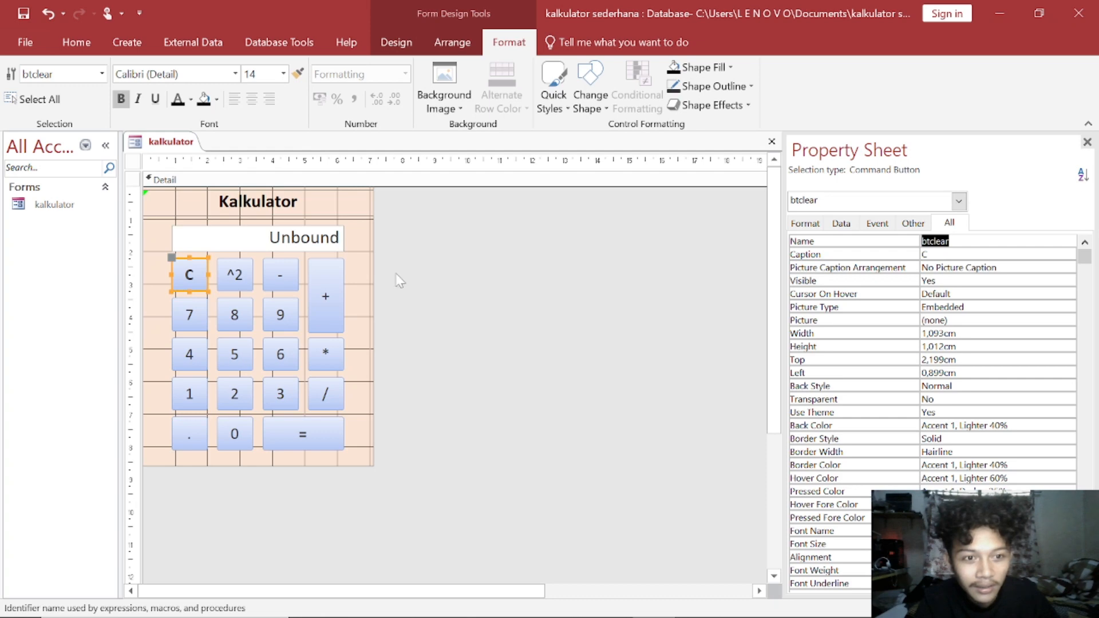
# Change the name of the display text box above the buttons to texthasil
pyautogui.click(305, 246)
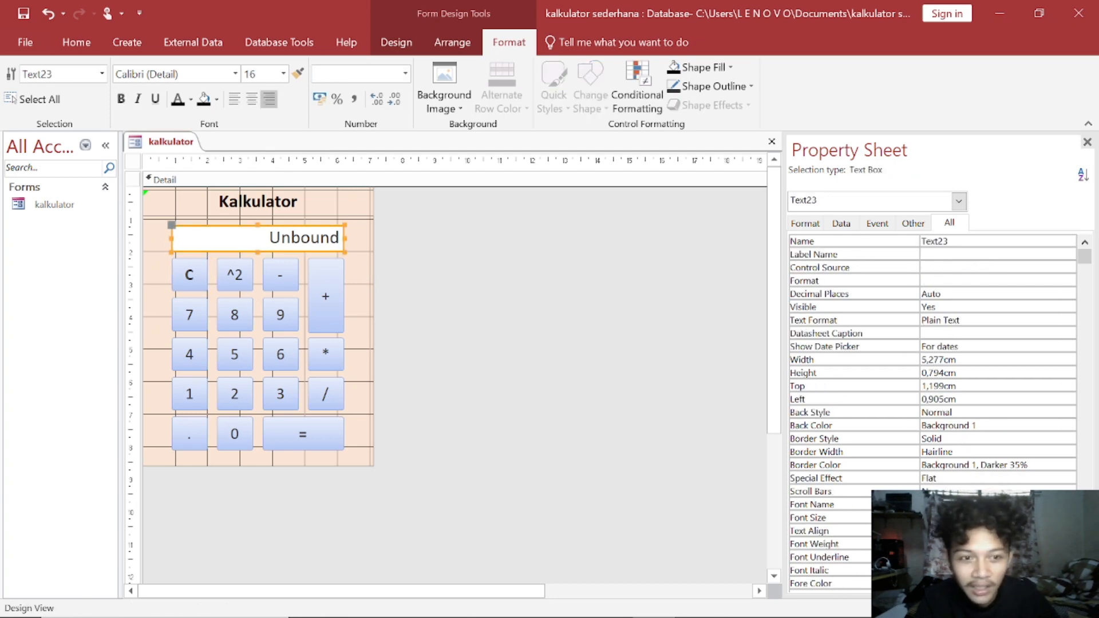
pyautogui.doubleClick(934, 242)
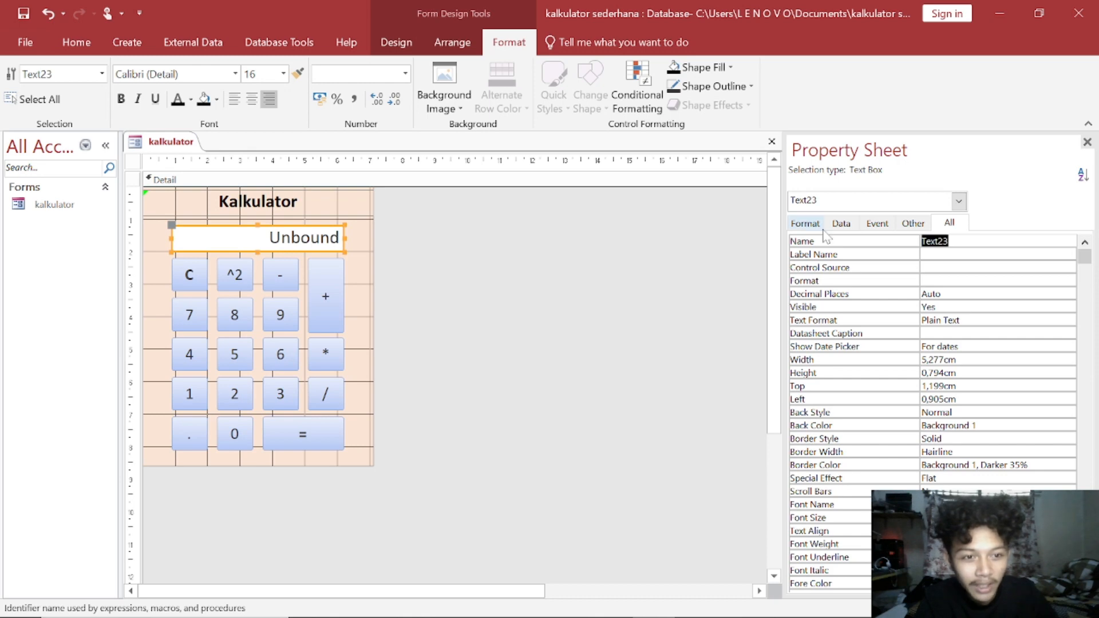
pyautogui.write('ter')
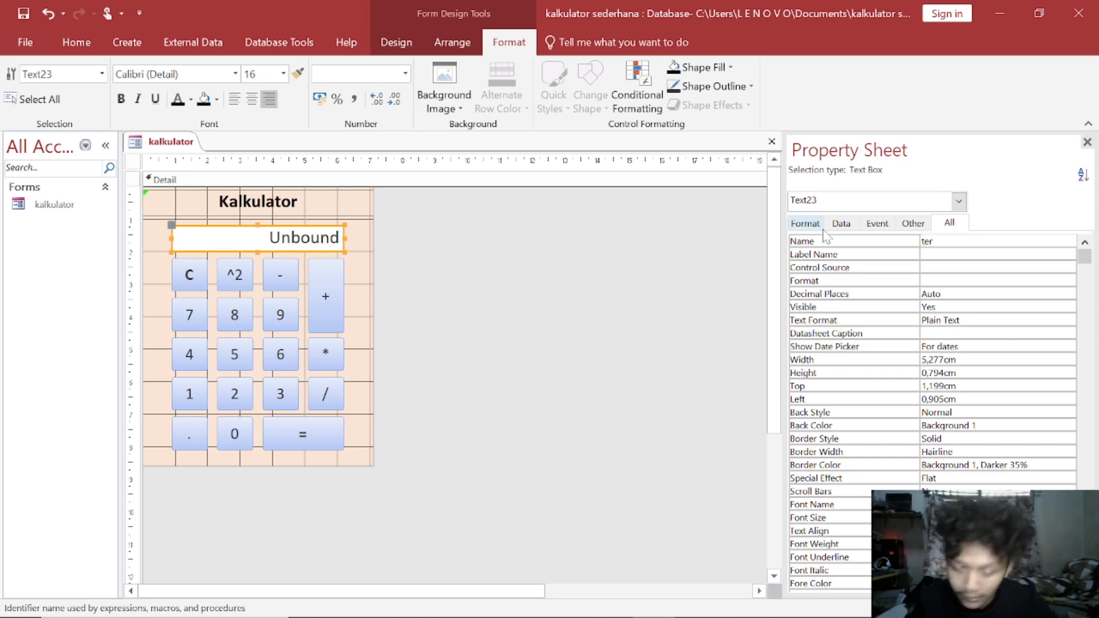
pyautogui.write('t')
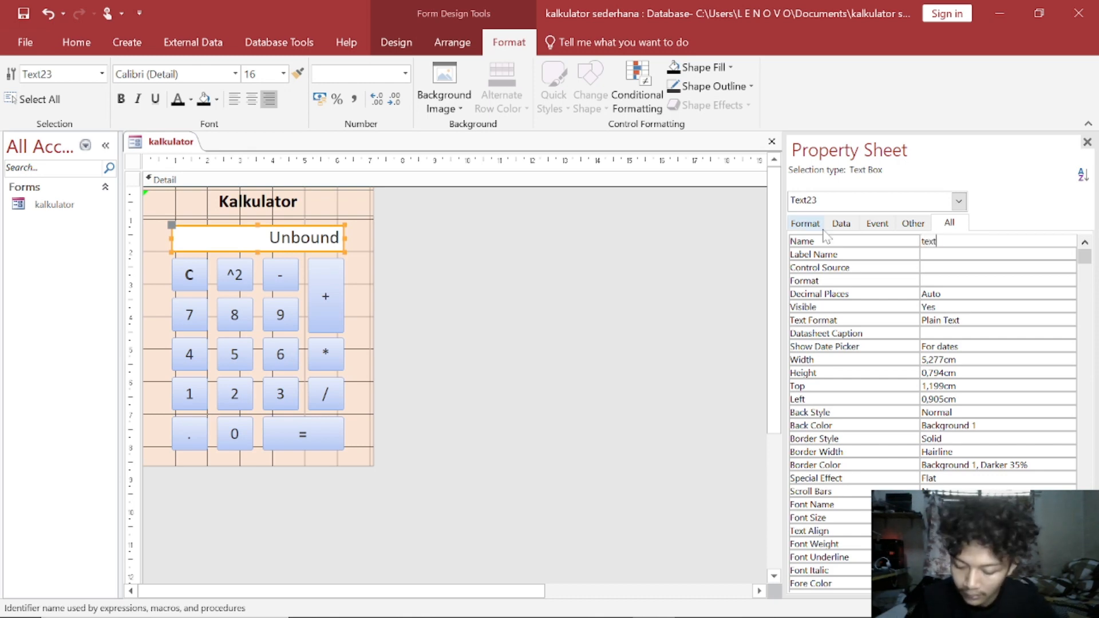
pyautogui.write('hasd')
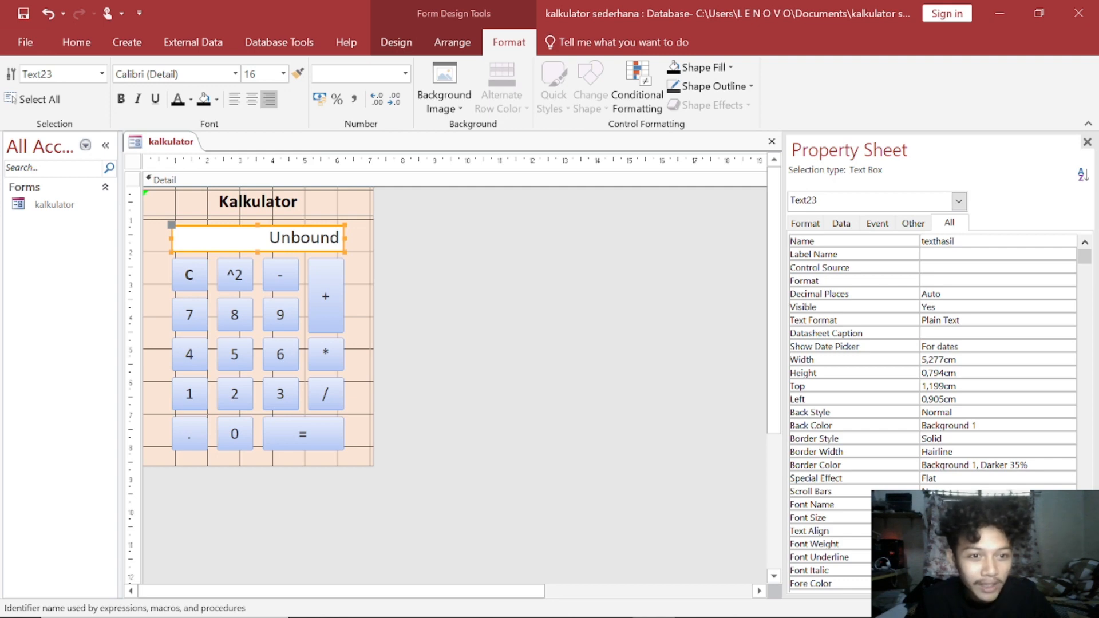
pyautogui.click(362, 258)
pyautogui.click(309, 240)
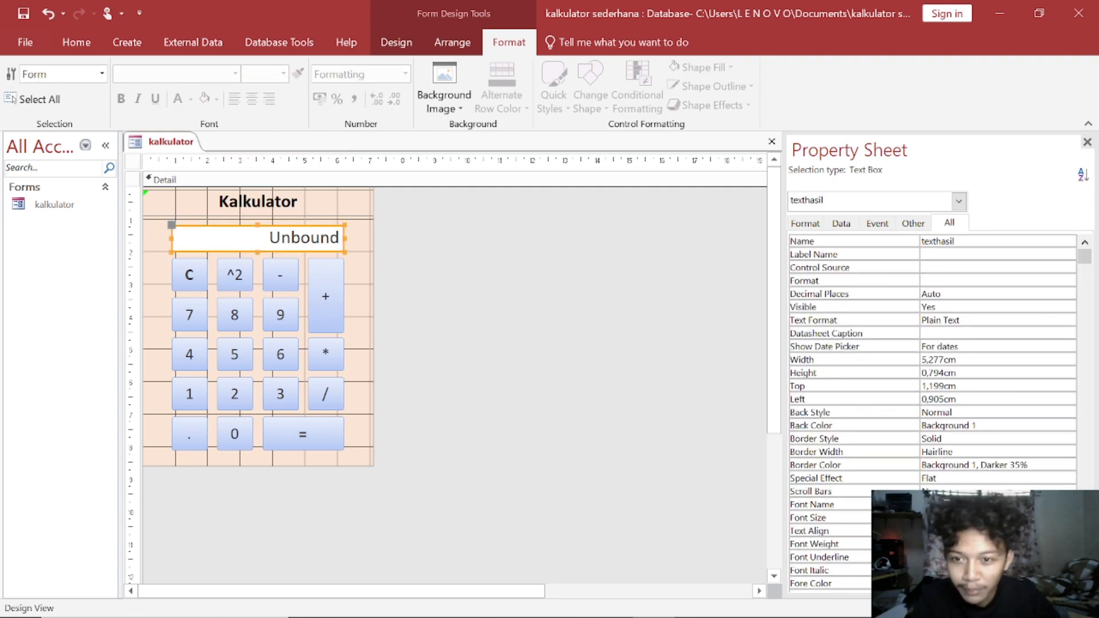
# Check the names of the "^2", "C", "7", "8", "-" and "+" buttons
pyautogui.click(236, 279)
pyautogui.click(186, 280)
pyautogui.click(197, 321)
pyautogui.click(234, 316)
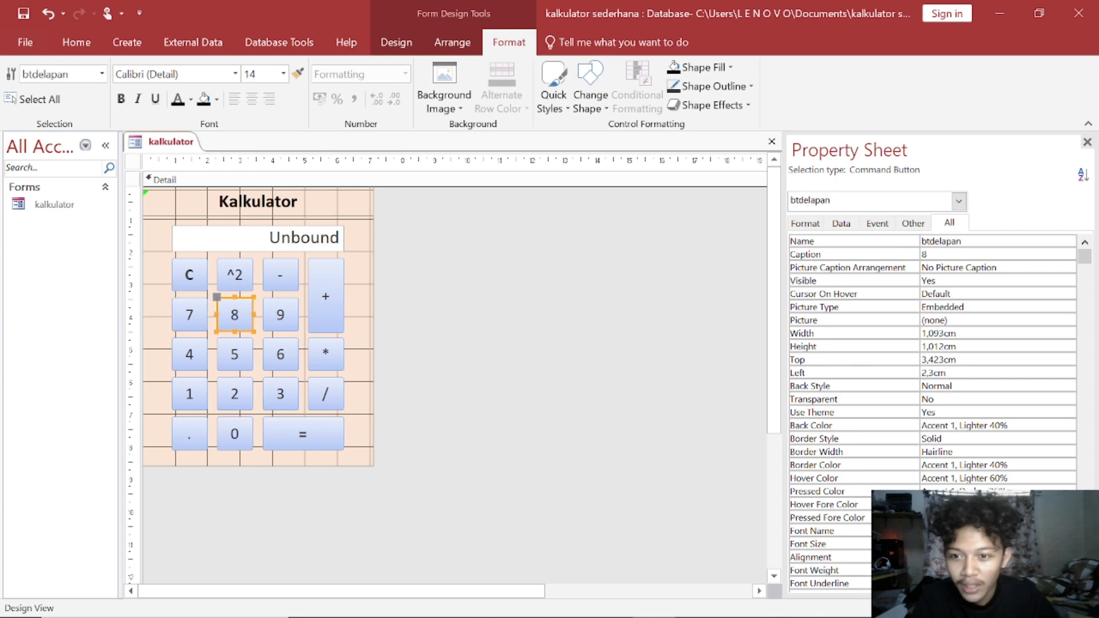
pyautogui.click(234, 275)
pyautogui.click(280, 276)
pyautogui.click(325, 293)
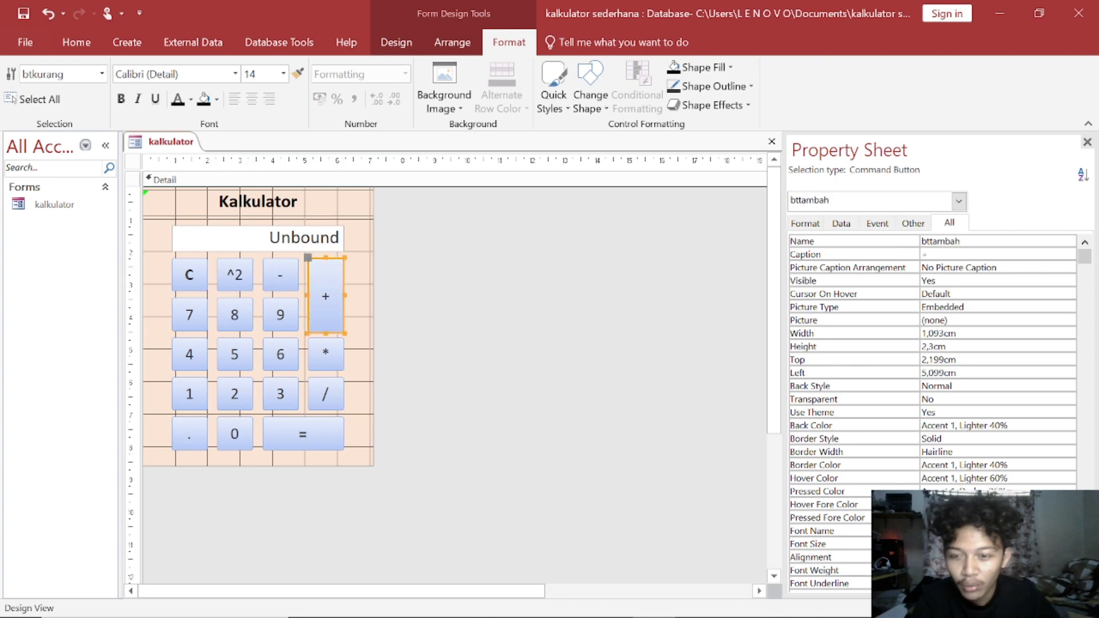
# Check the names of the "*", "/", "=", "0", "2", "1" and "." buttons
pyautogui.click(327, 354)
pyautogui.click(325, 395)
pyautogui.click(310, 434)
pyautogui.click(234, 434)
pyautogui.click(234, 394)
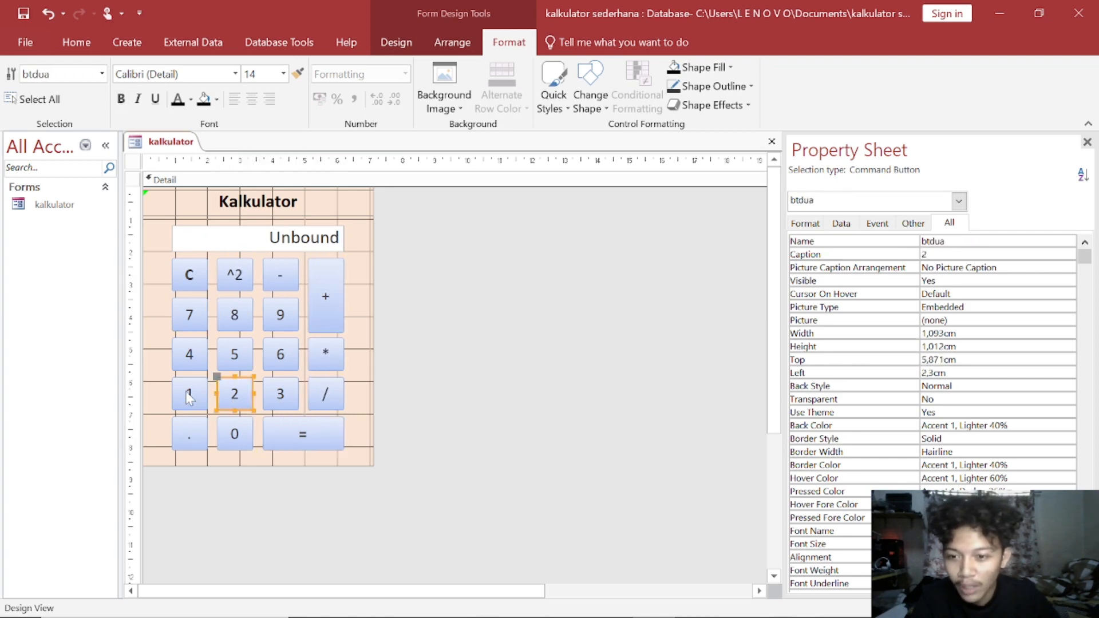
pyautogui.click(189, 395)
pyautogui.click(189, 433)
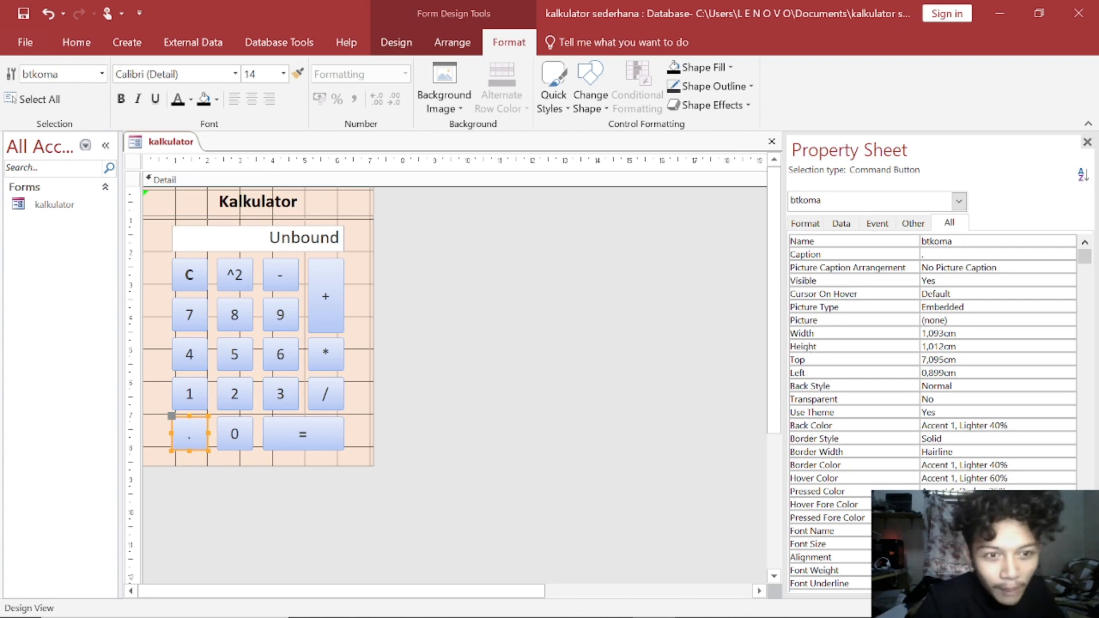
# Assign an Event Procedure to the "1" button's On Click event and open its code for editing
pyautogui.click(193, 400)
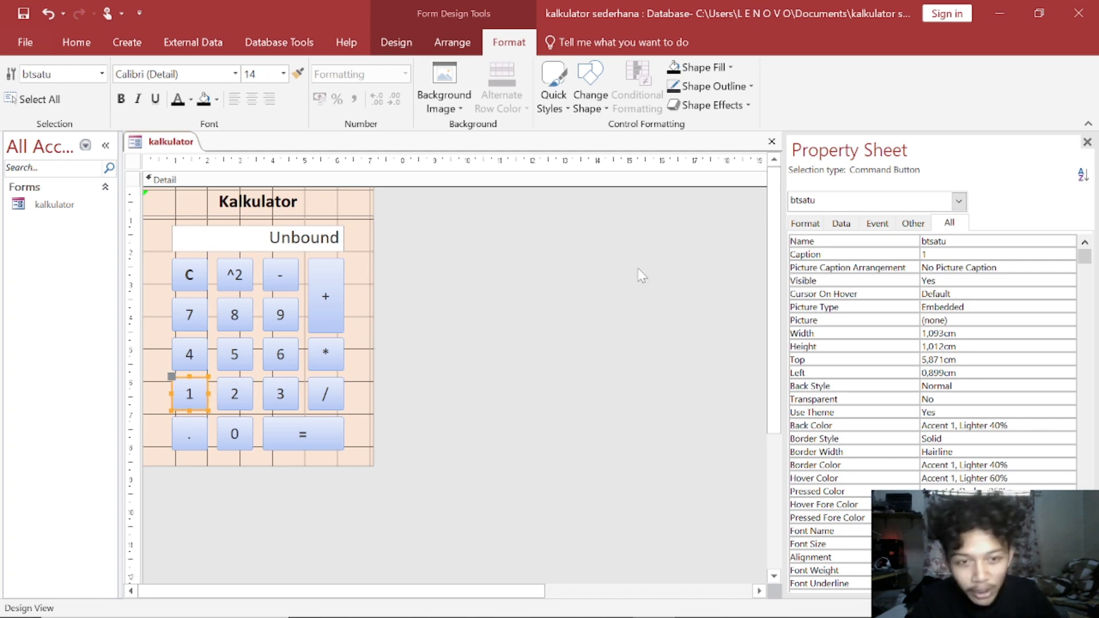
pyautogui.click(890, 226)
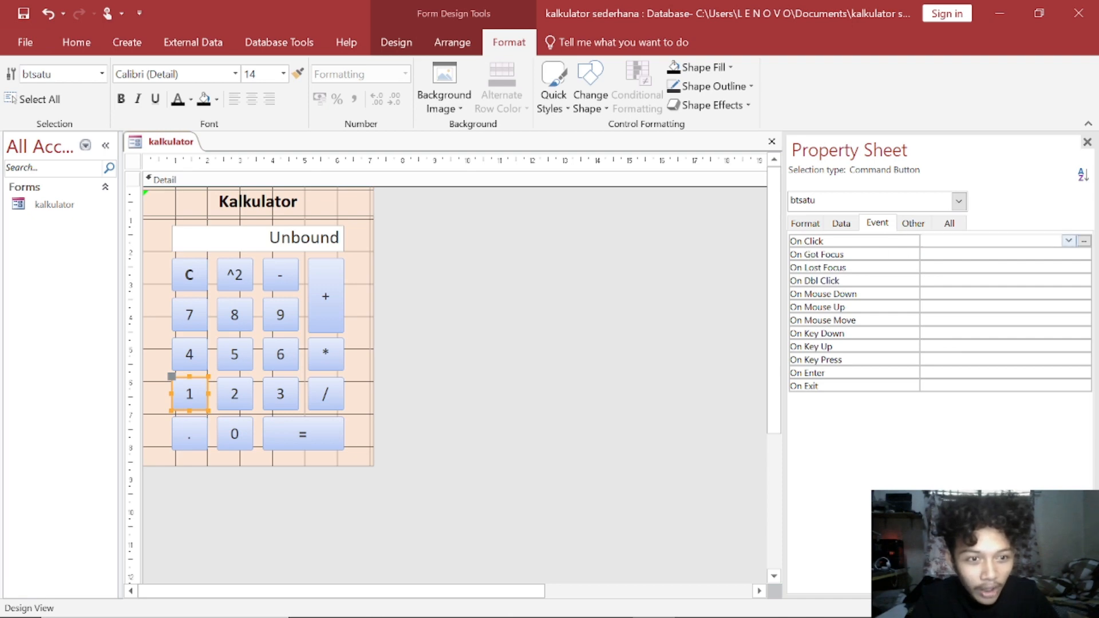
pyautogui.click(1068, 240)
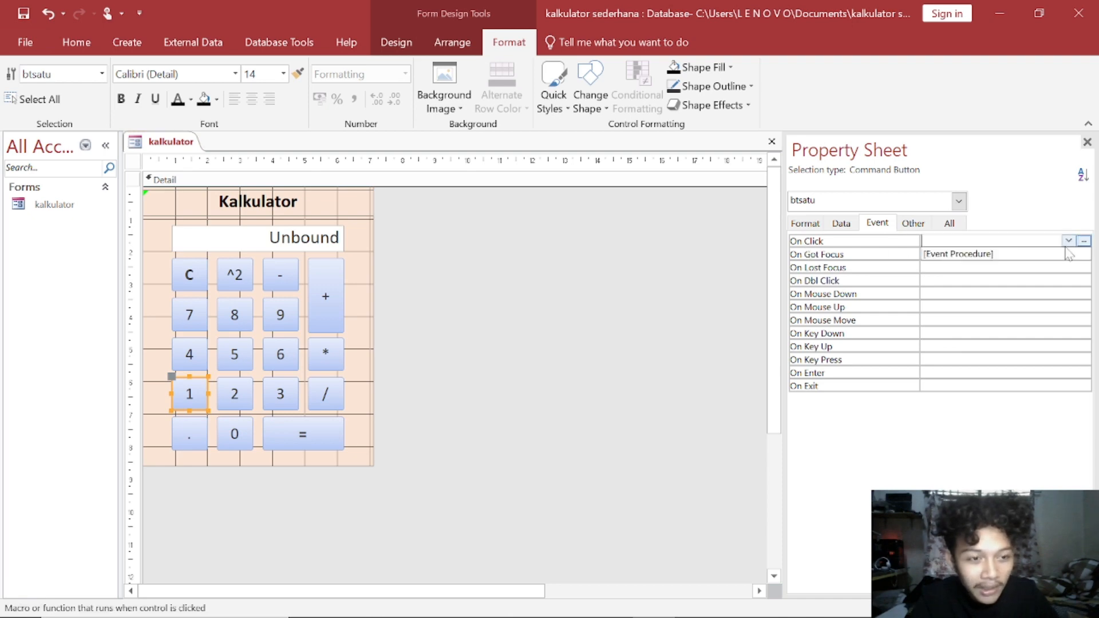
pyautogui.click(964, 259)
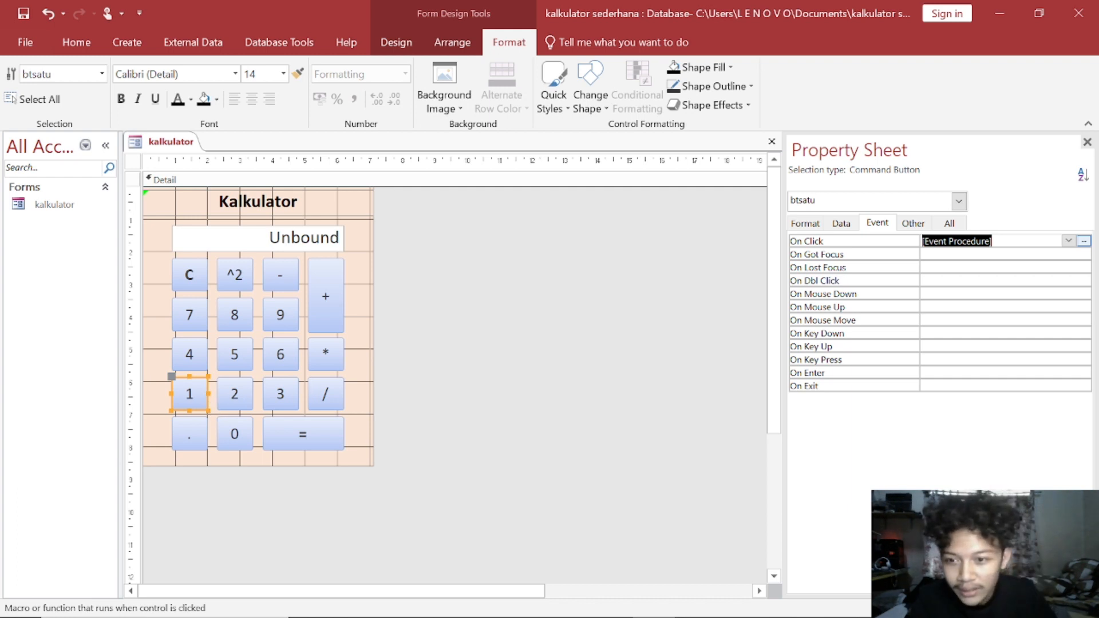
pyautogui.click(1083, 241)
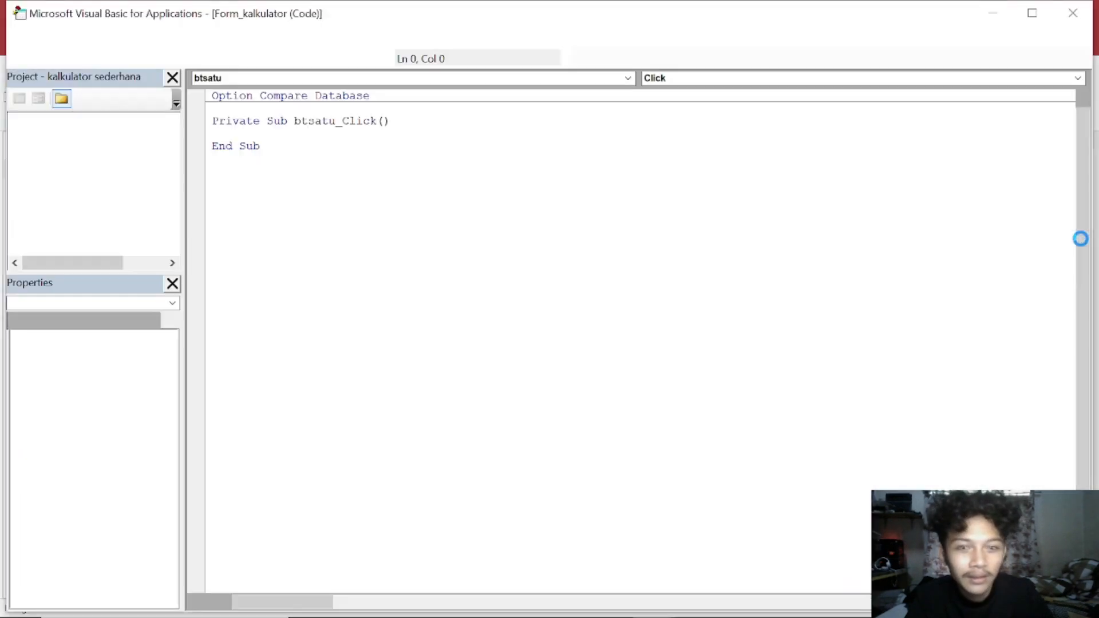
pyautogui.click(211, 159)
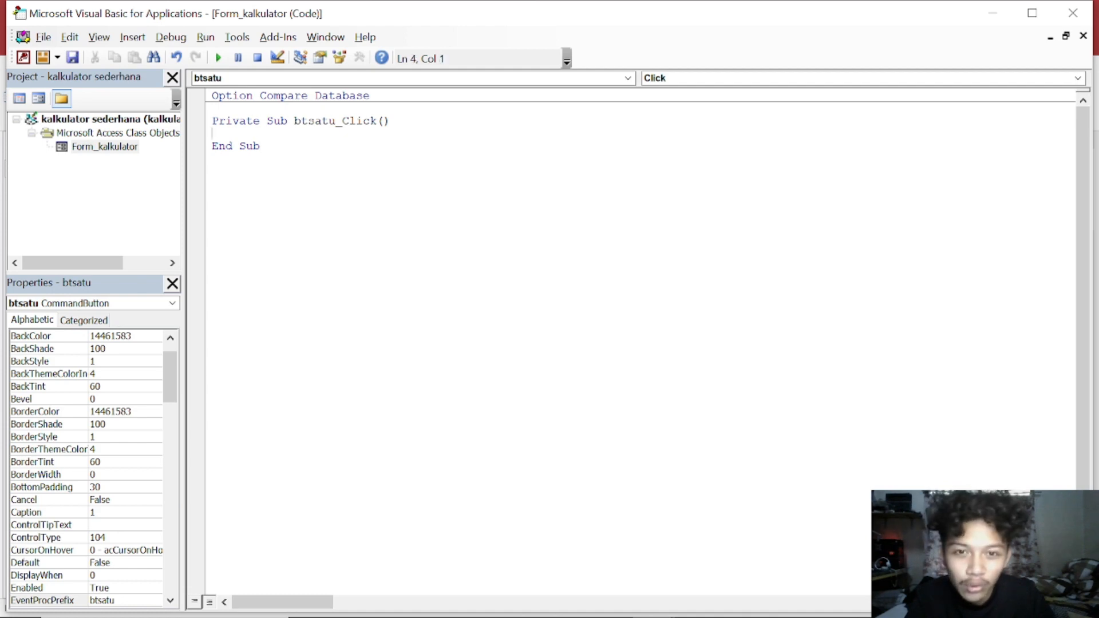
# Switch to the Access form design, check the display text box's name and return to the Visual Basic editor
pyautogui.hotkey('alt', 'Tab')
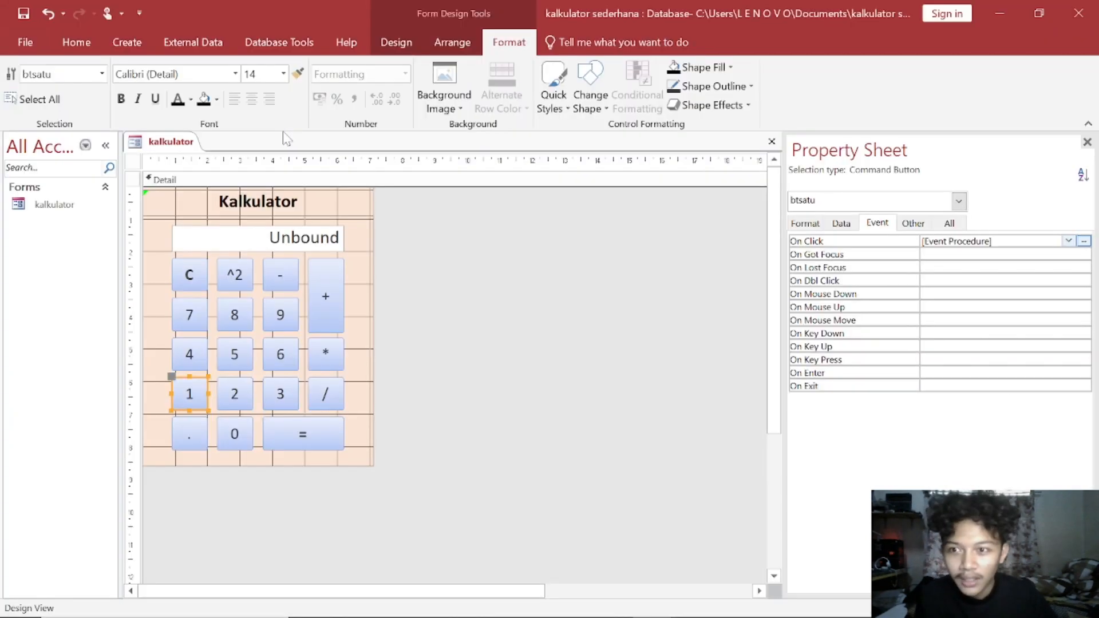
pyautogui.click(283, 243)
pyautogui.click(284, 240)
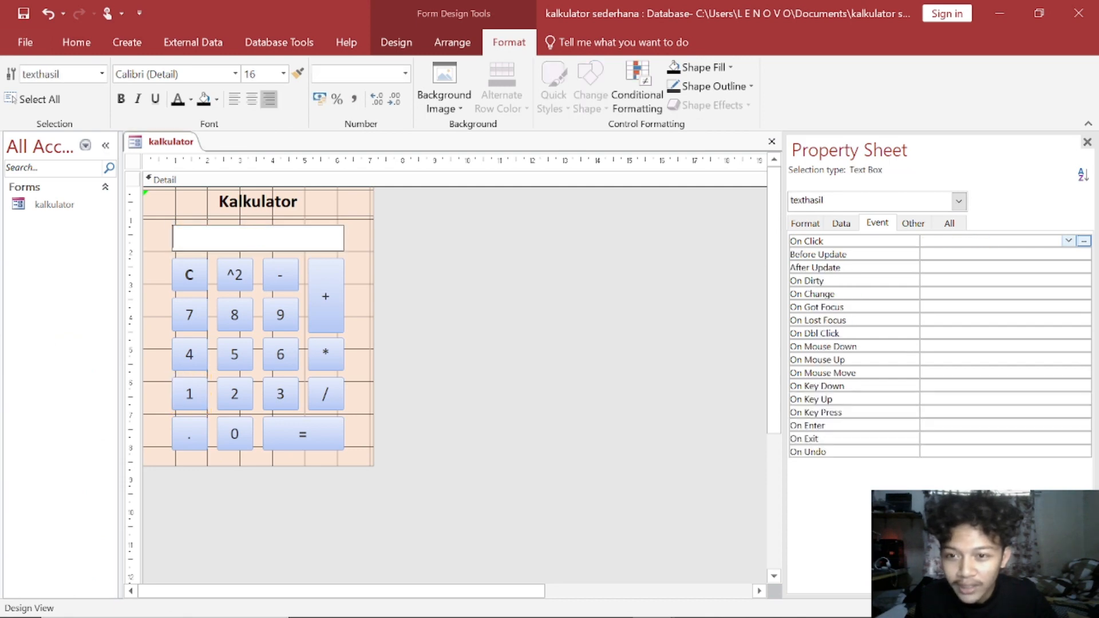
pyautogui.click(490, 266)
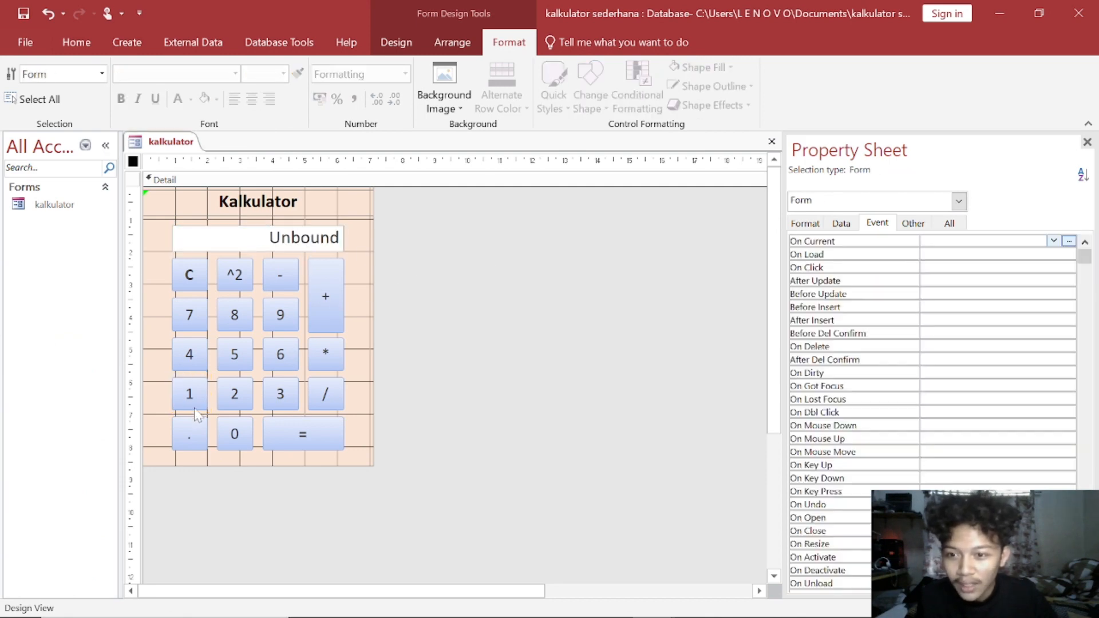
pyautogui.click(191, 398)
pyautogui.hotkey('alt', 'Tab')
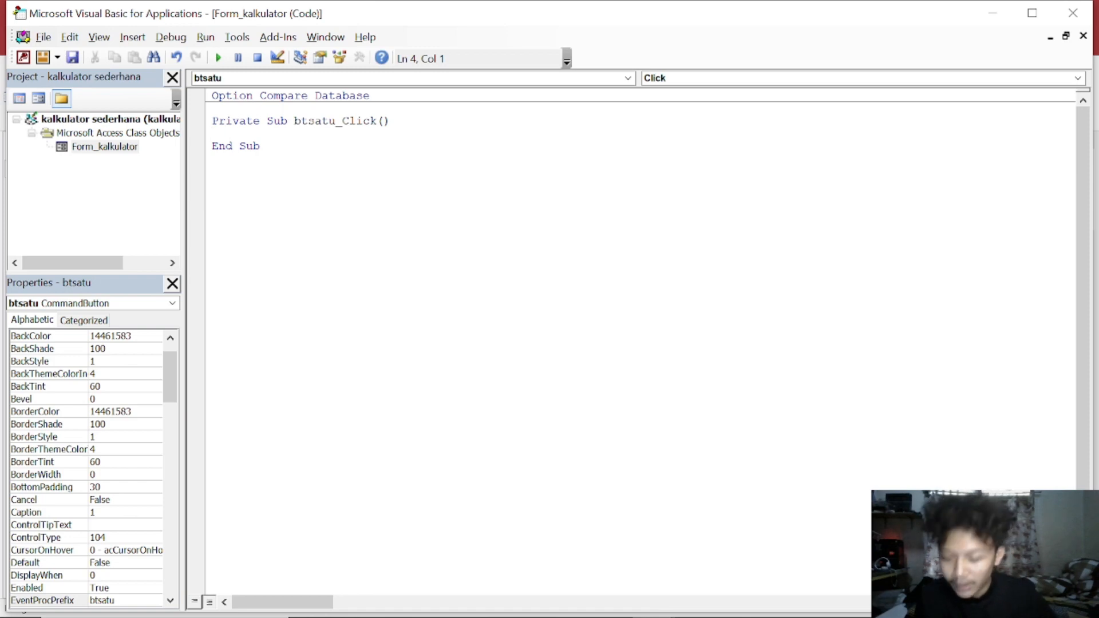
# Write the line Me![texthasil] = Me![texthasil] & 1 in the btsatu_Click procedure
pyautogui.write('Me')
pyautogui.write('[texthasil] =')
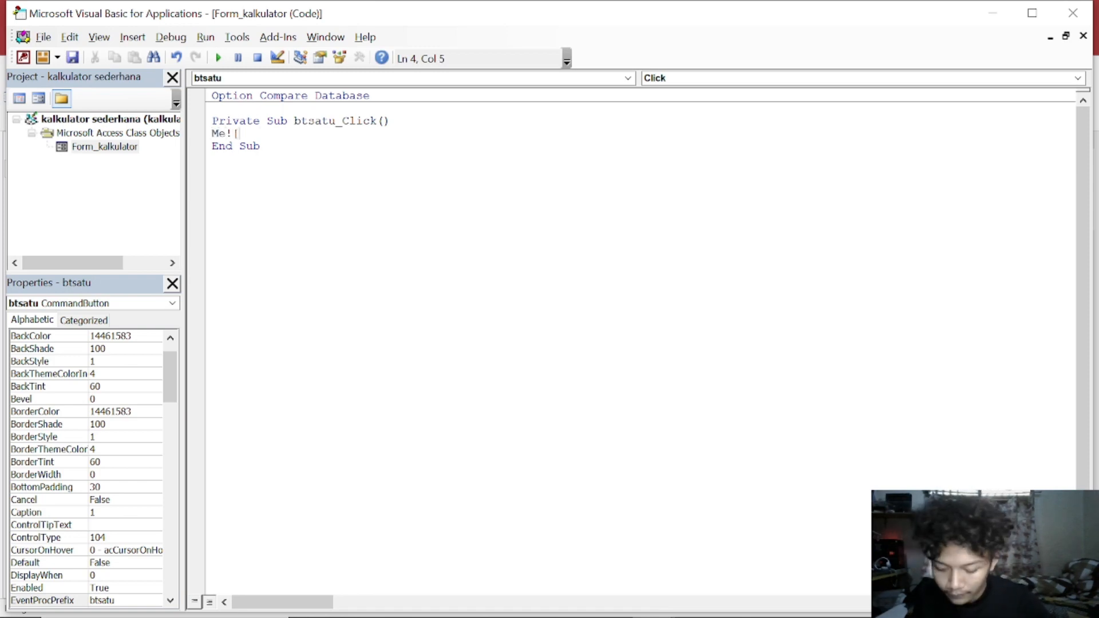
pyautogui.press('Left')
pyautogui.press('Left')
pyautogui.press('Left')
pyautogui.hotkey('shift', 'Left')
pyautogui.hotkey('shift', 'Left')
pyautogui.hotkey('shift', 'Left')
pyautogui.hotkey('shift', 'Left')
pyautogui.hotkey('shift', 'Left')
pyautogui.hotkey('shift', 'Left')
pyautogui.hotkey('shift', 'Left')
pyautogui.hotkey('shift', 'Left')
pyautogui.hotkey('shift', 'Left')
pyautogui.hotkey('shift', 'Left')
pyautogui.hotkey('shift', 'Left')
pyautogui.hotkey('shift', 'Left')
pyautogui.hotkey('shift', 'Left')
pyautogui.hotkey('shift', 'Left')
pyautogui.hotkey('ctrl', 'c')
pyautogui.press('Right')
pyautogui.press('Right')
pyautogui.press('Right')
pyautogui.press('Right')
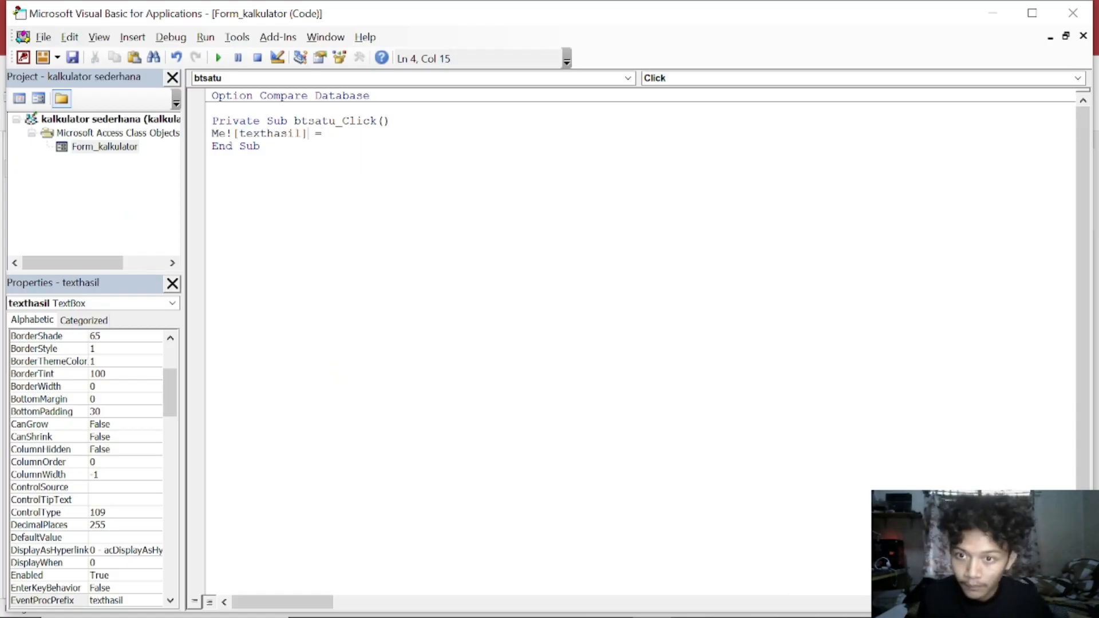
pyautogui.hotkey('ctrl', 'v')
pyautogui.write('& 1')
pyautogui.press('Down')
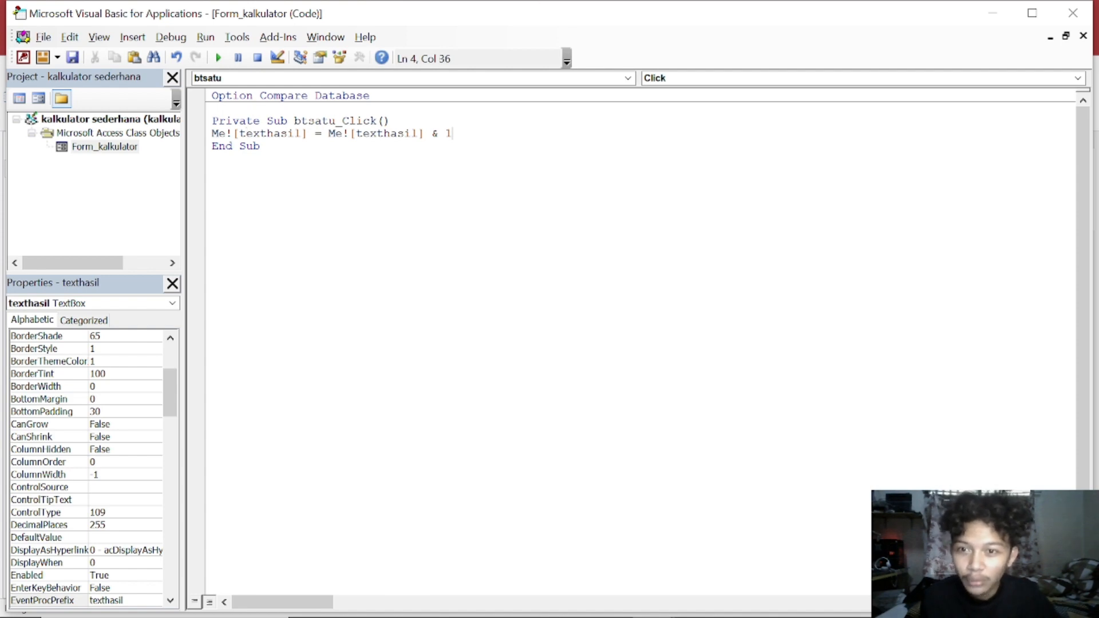
# Compare the display text box in the Access form design with the reference to it in the btsatu_Click code
pyautogui.hotkey('alt', 'Tab')
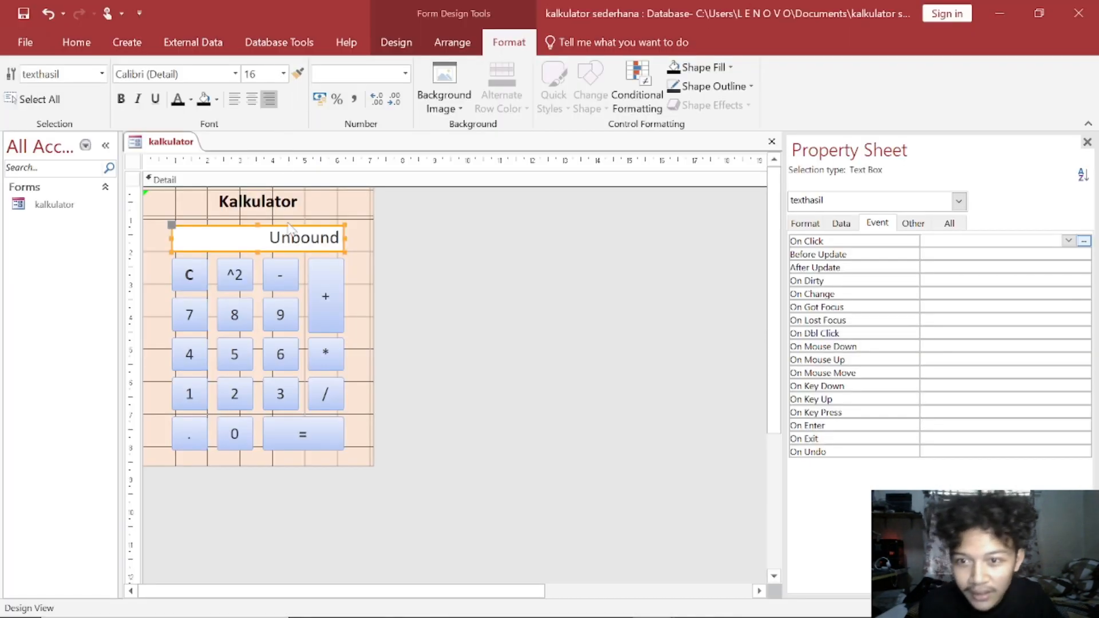
pyautogui.click(355, 246)
pyautogui.click(312, 241)
pyautogui.hotkey('alt', 'Tab')
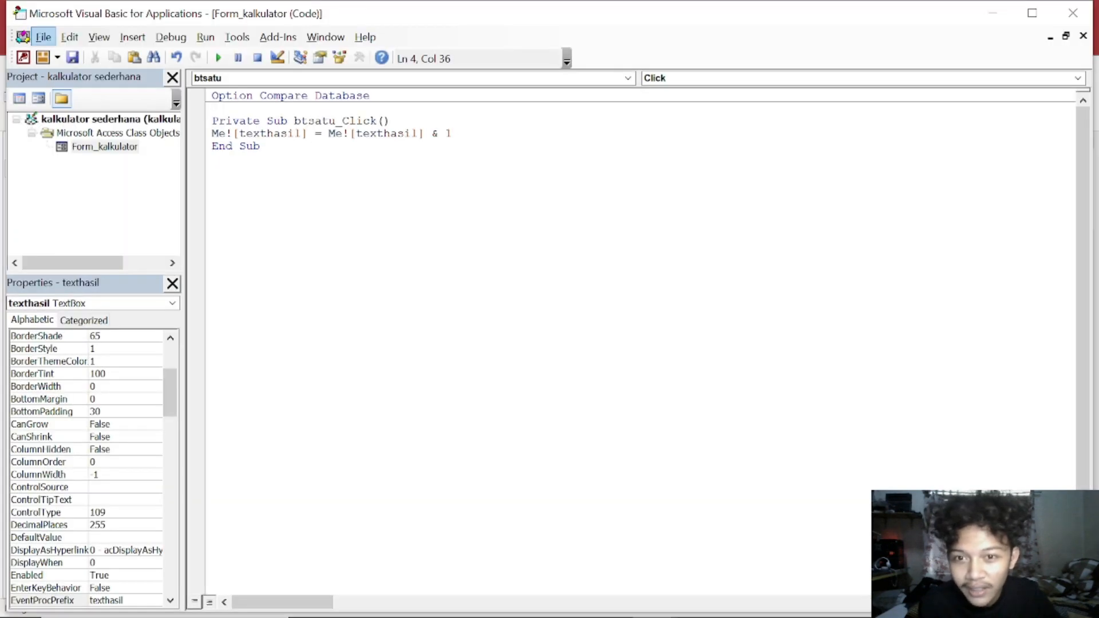
pyautogui.hotkey('alt', 'Tab')
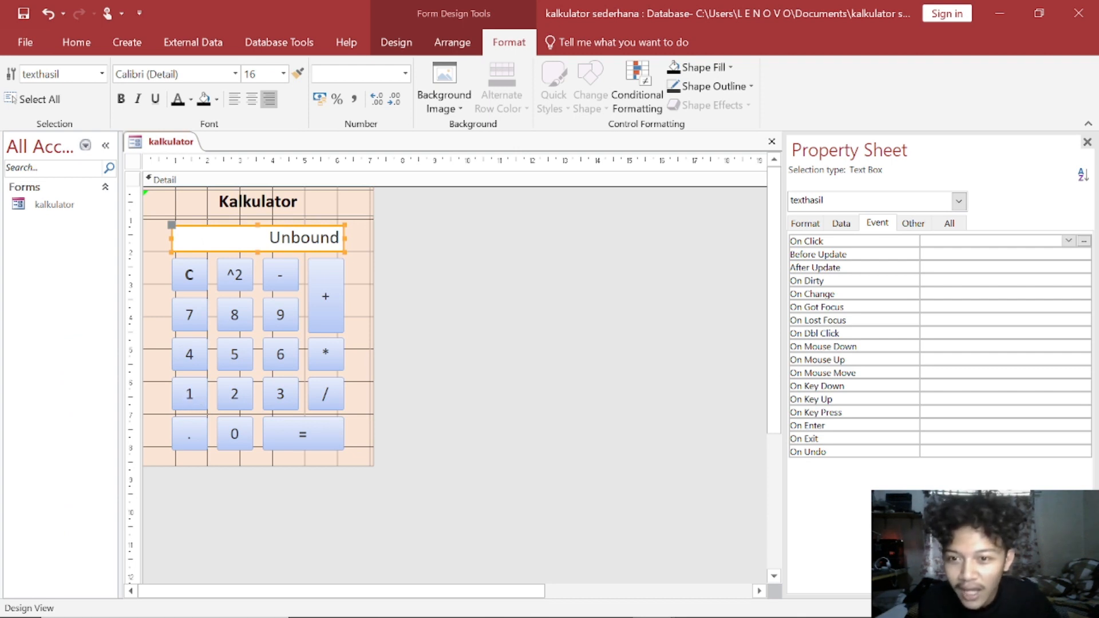
pyautogui.click(443, 261)
pyautogui.click(314, 240)
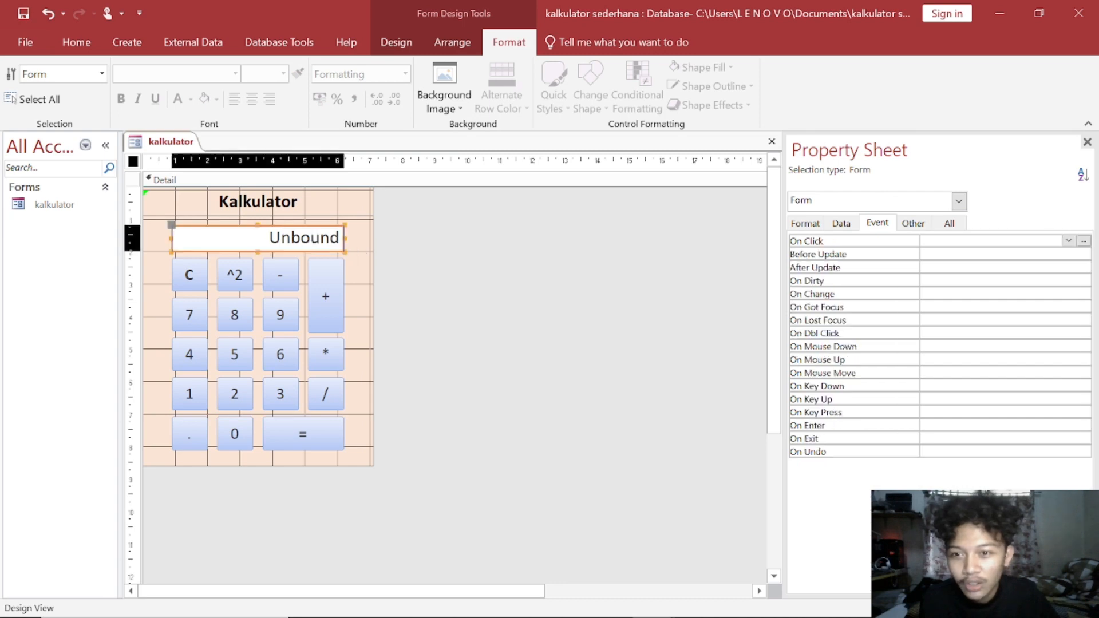
pyautogui.click(429, 265)
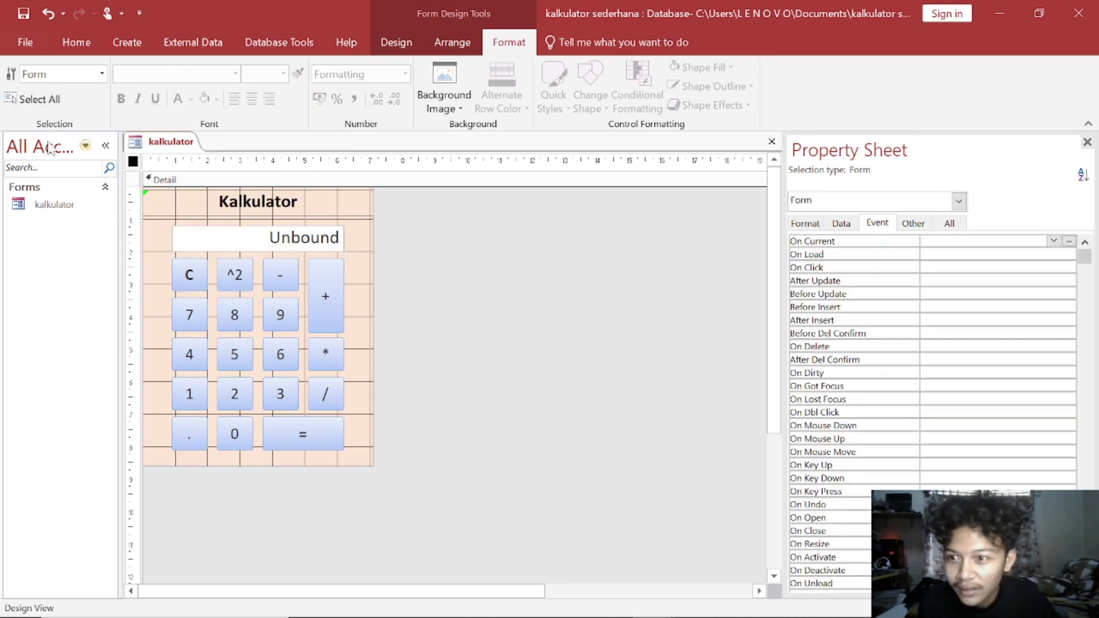
pyautogui.click(85, 48)
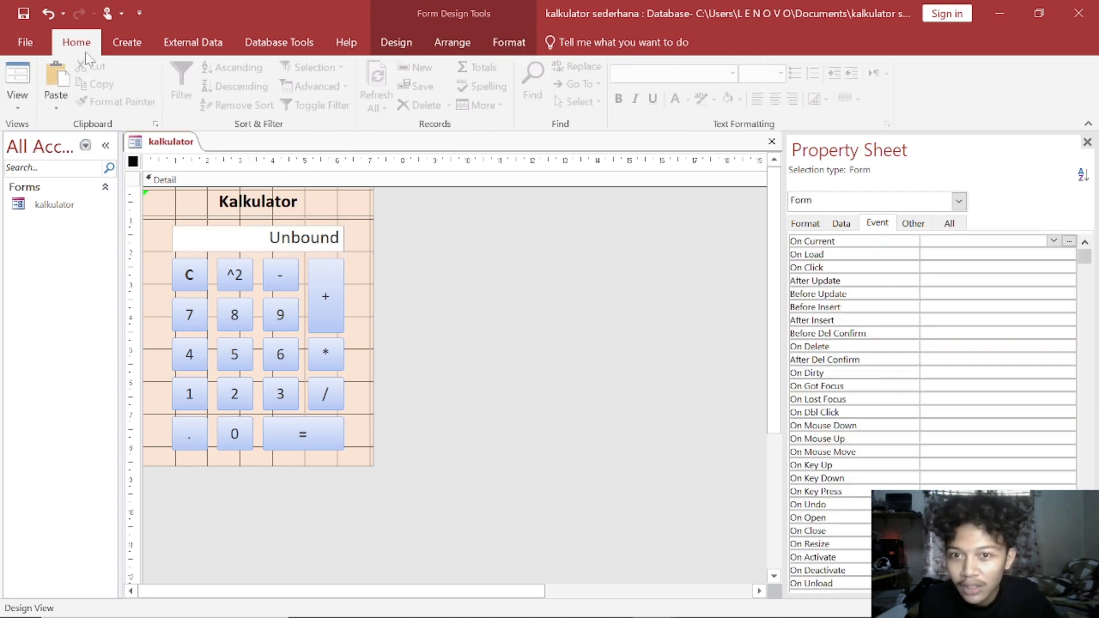
pyautogui.click(19, 101)
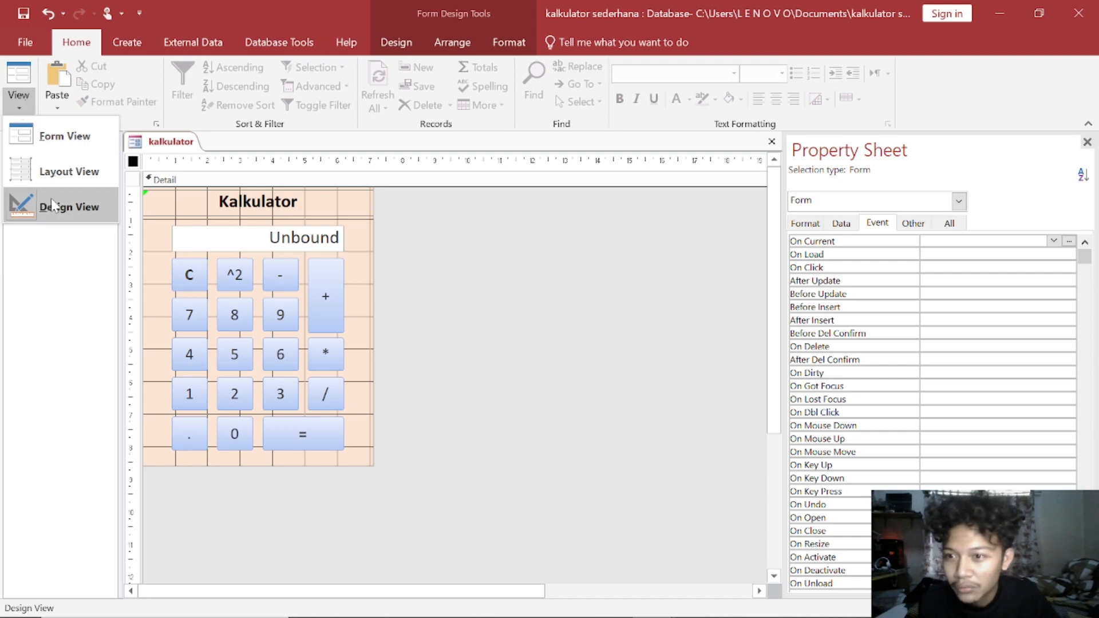
pyautogui.click(54, 136)
pyautogui.moveTo(197, 166); pyautogui.dragTo(418, 139)
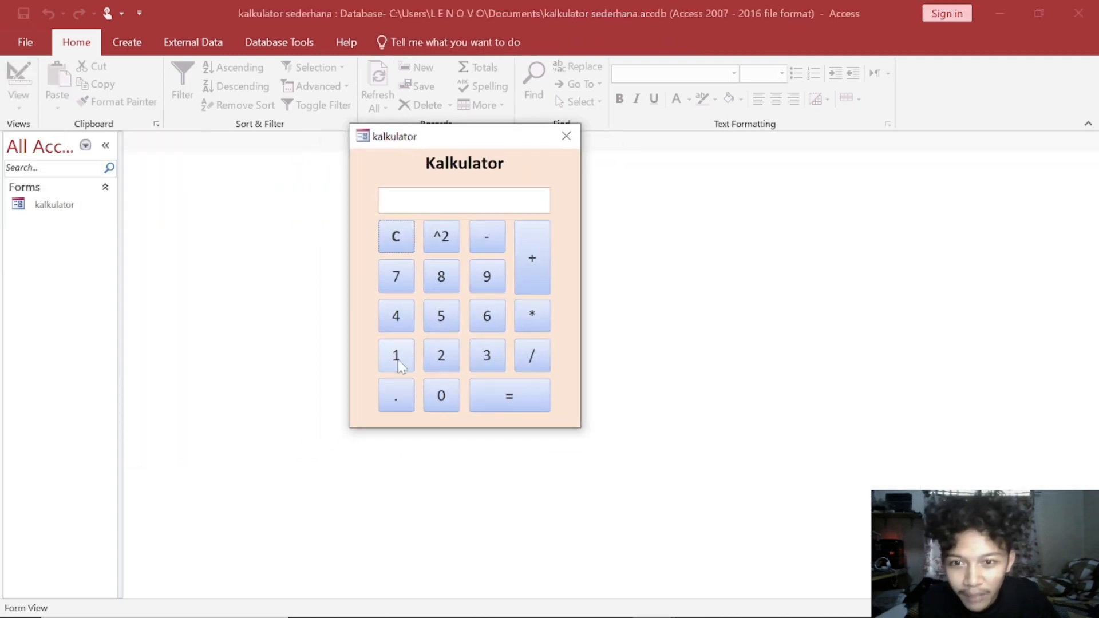
pyautogui.click(546, 200)
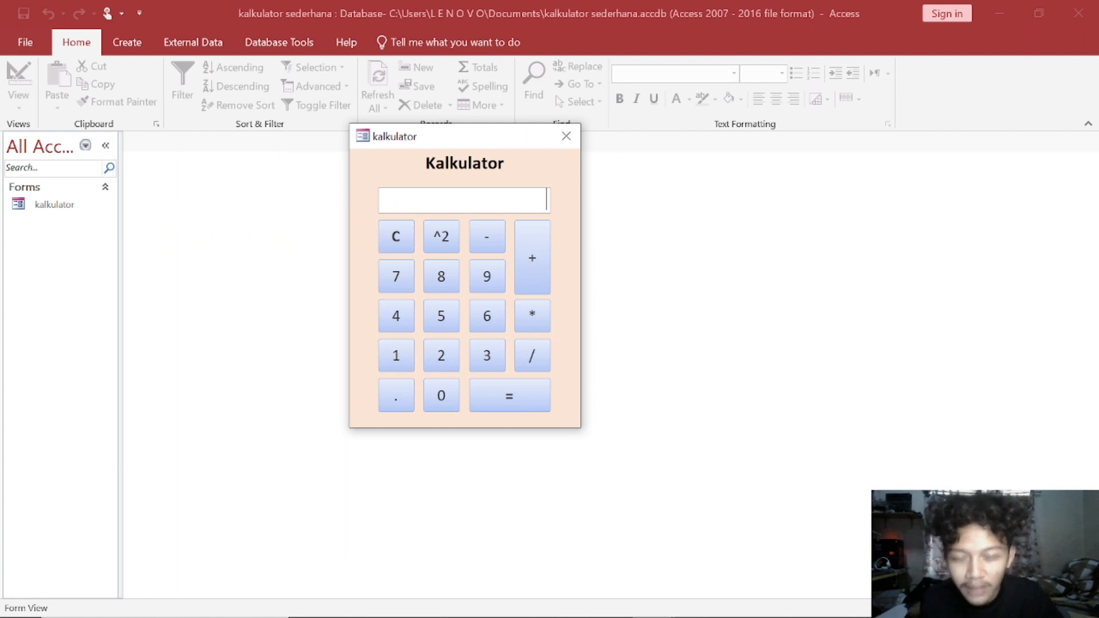
pyautogui.click(399, 364)
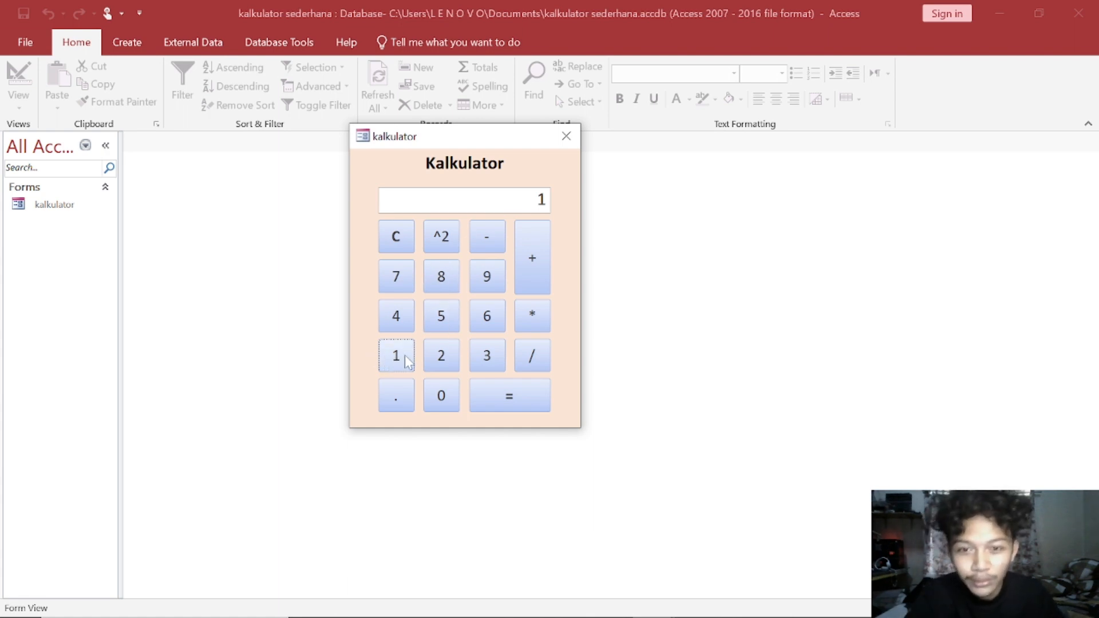
pyautogui.click(404, 355)
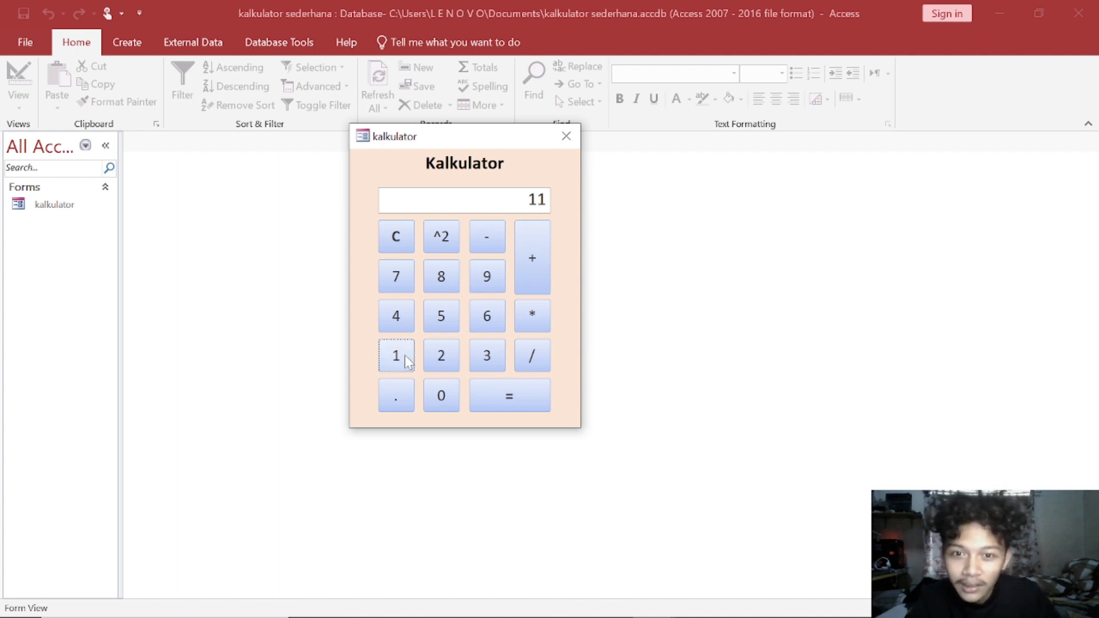
pyautogui.doubleClick(400, 358)
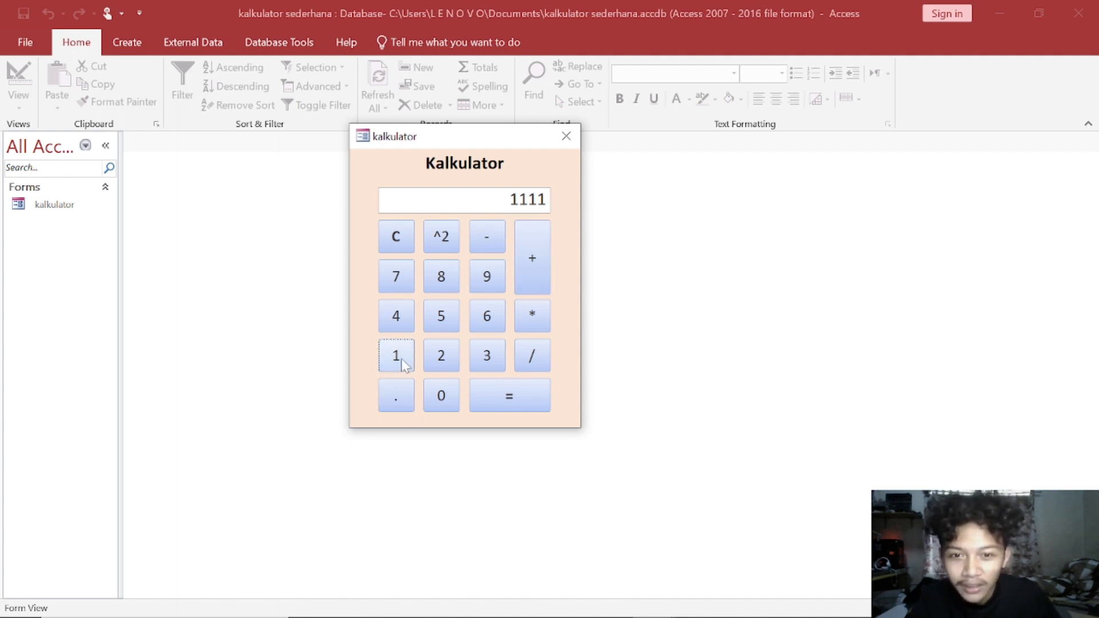
pyautogui.doubleClick(400, 358)
pyautogui.doubleClick(401, 358)
pyautogui.doubleClick(400, 358)
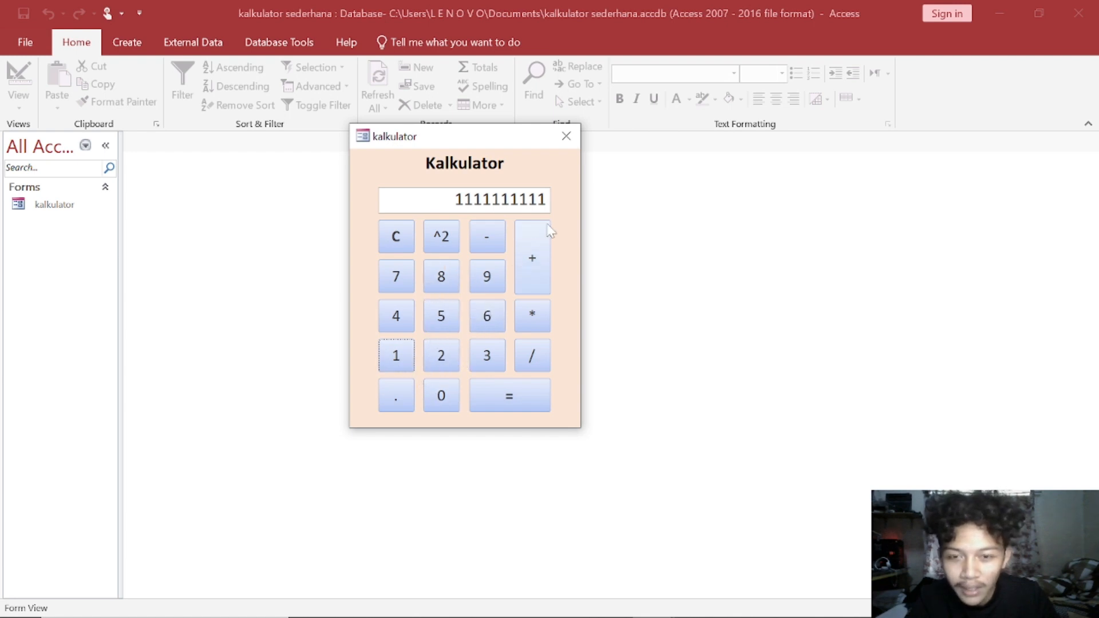
# Close the running calculator, save the form's design changes and reopen the kalkulator form in Design View
pyautogui.click(566, 136)
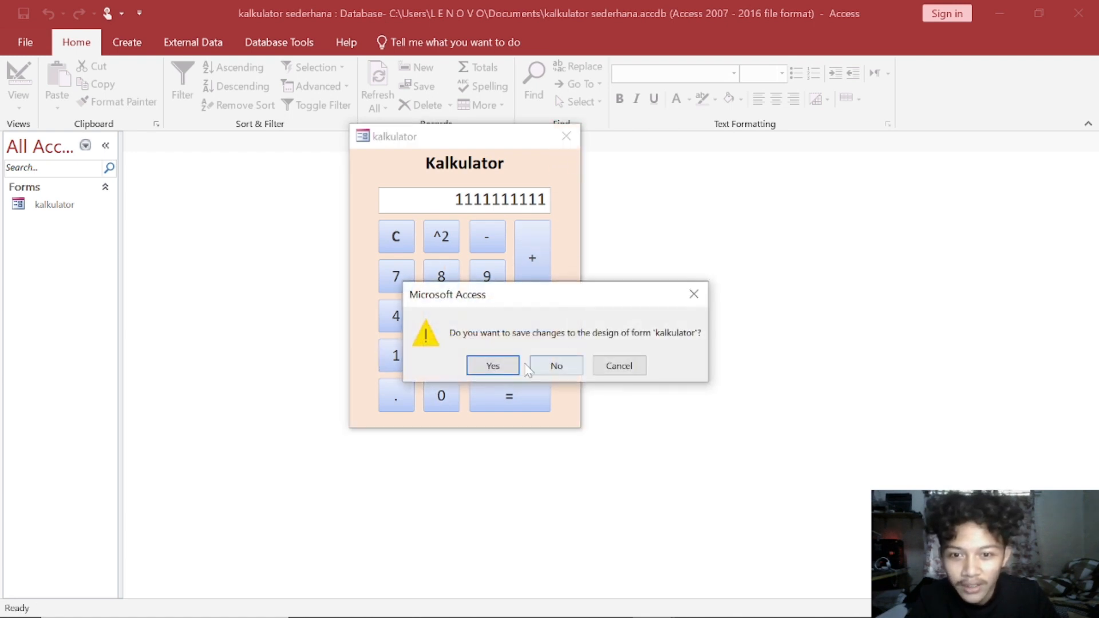
pyautogui.click(492, 364)
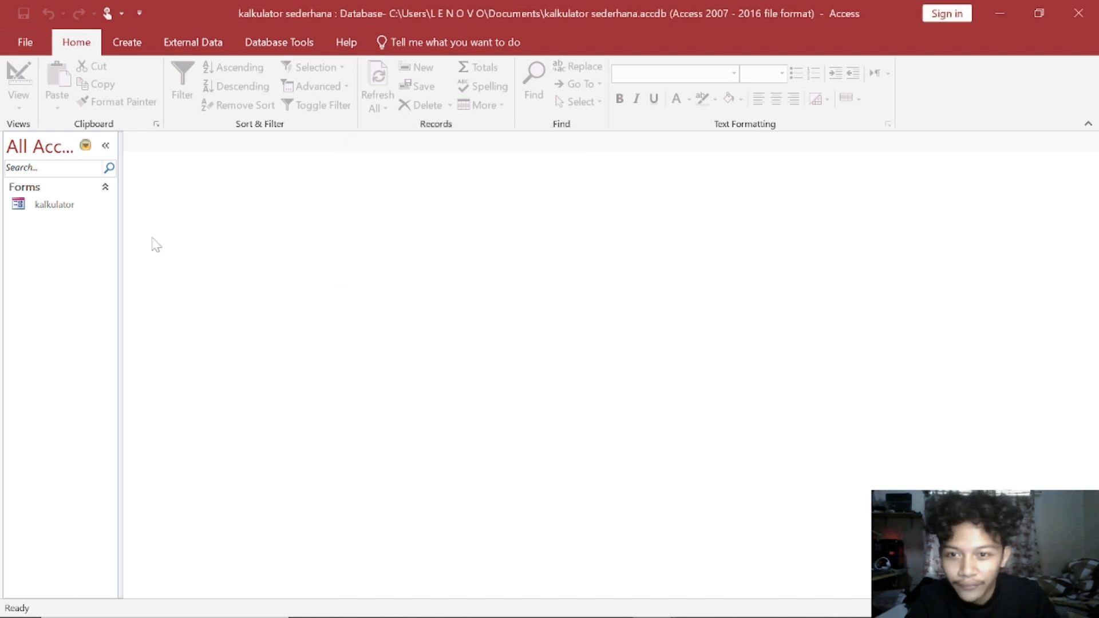
pyautogui.rightClick(71, 209)
pyautogui.click(115, 255)
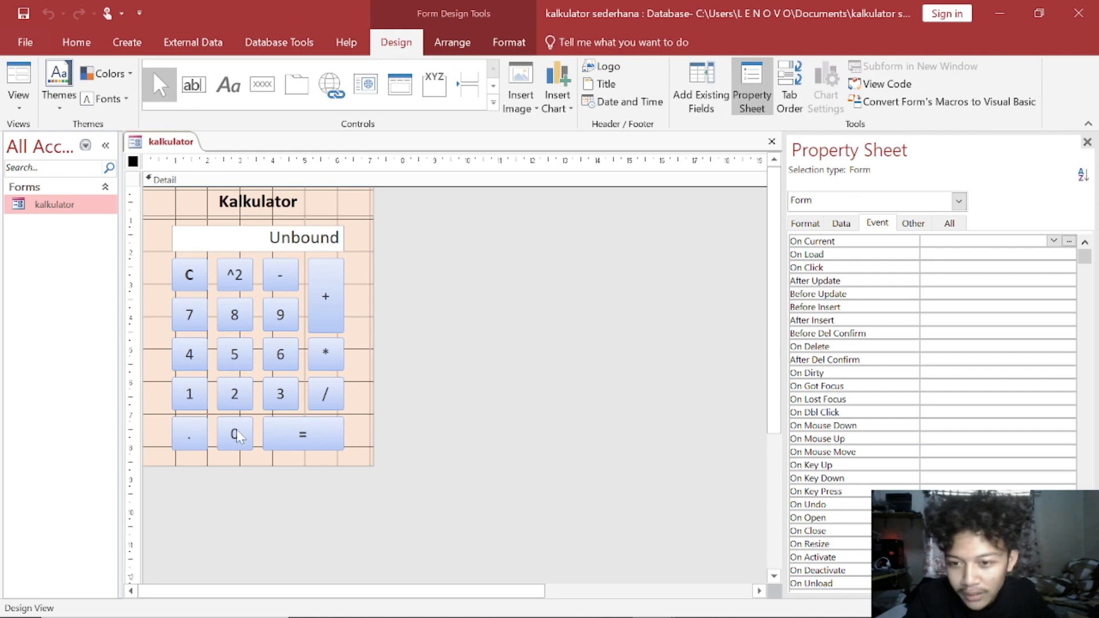
# Assign an Event Procedure to the "0" button's On Click event and open its code
pyautogui.click(236, 435)
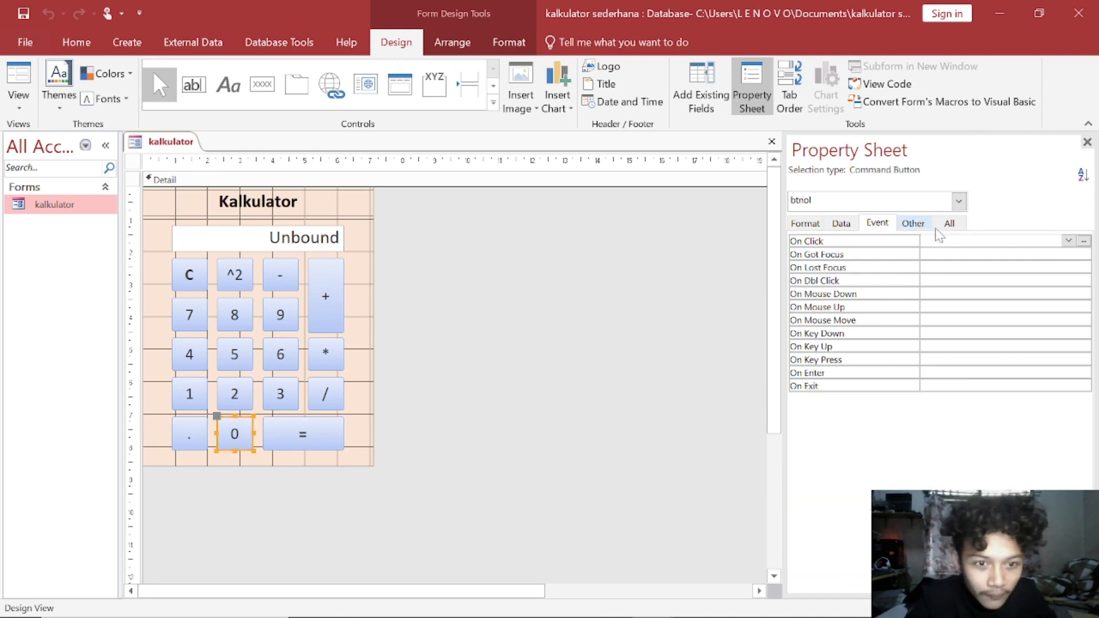
pyautogui.click(1068, 241)
pyautogui.click(1065, 254)
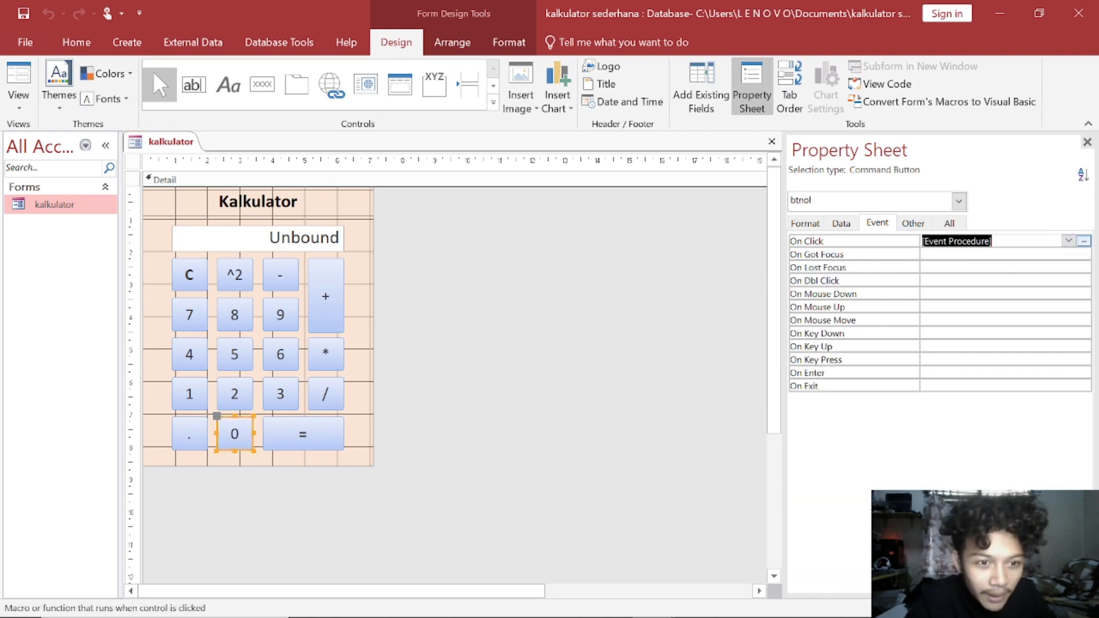
pyautogui.click(1085, 241)
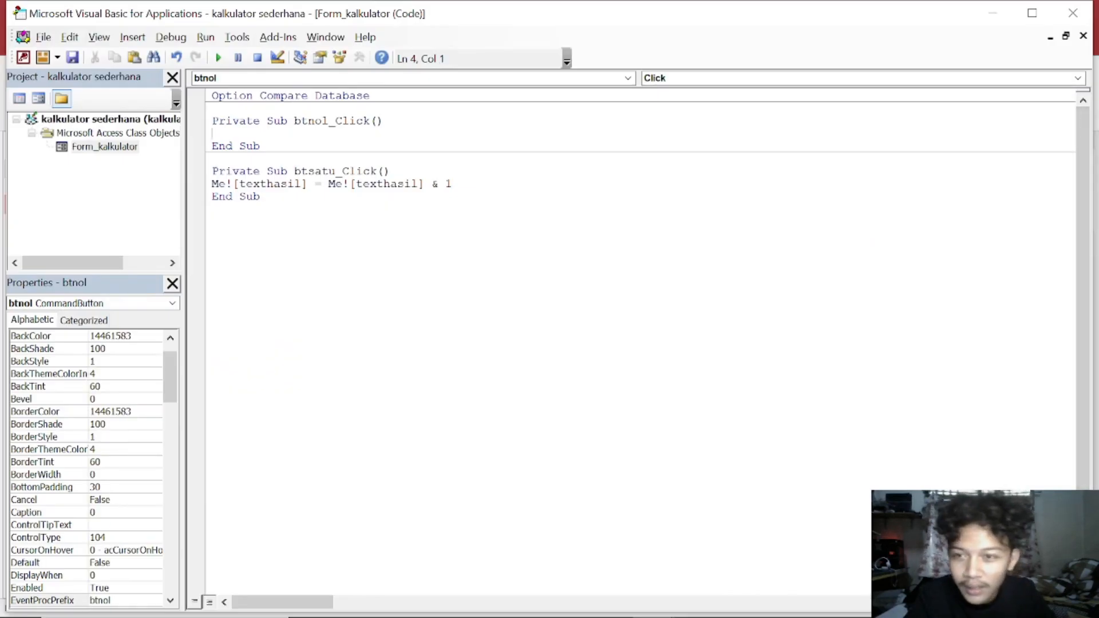
# Copy the texthasil line from btsatu_Click into btnol_Click and make it append 0
pyautogui.moveTo(454, 184); pyautogui.dragTo(212, 185)
pyautogui.hotkey('ctrl', 'c')
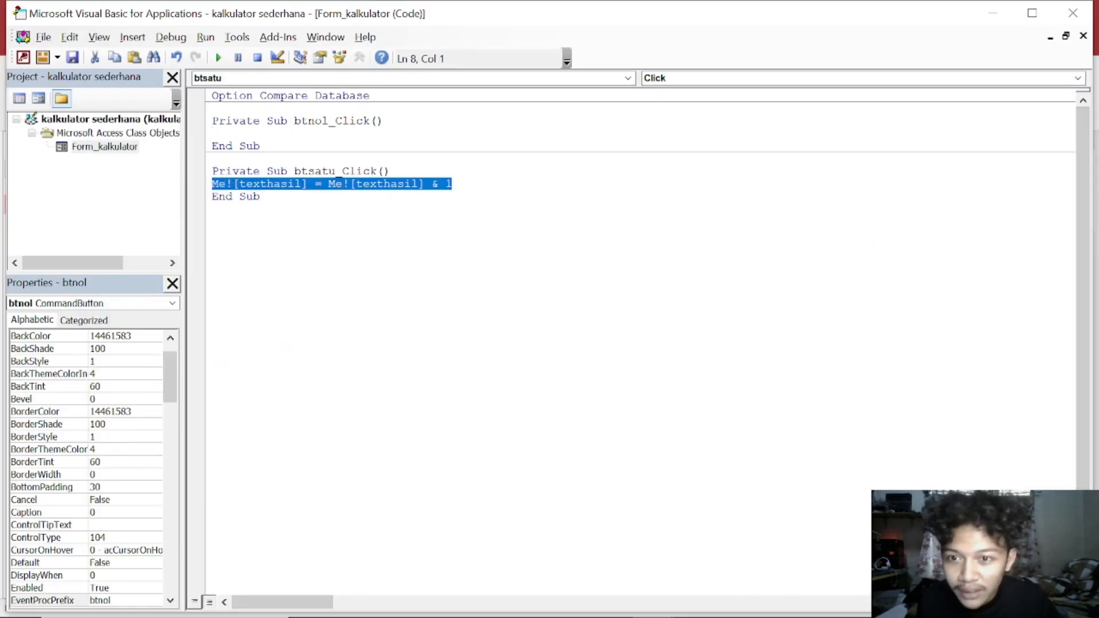
pyautogui.doubleClick(314, 171)
pyautogui.moveTo(453, 184); pyautogui.dragTo(212, 184)
pyautogui.click(213, 132)
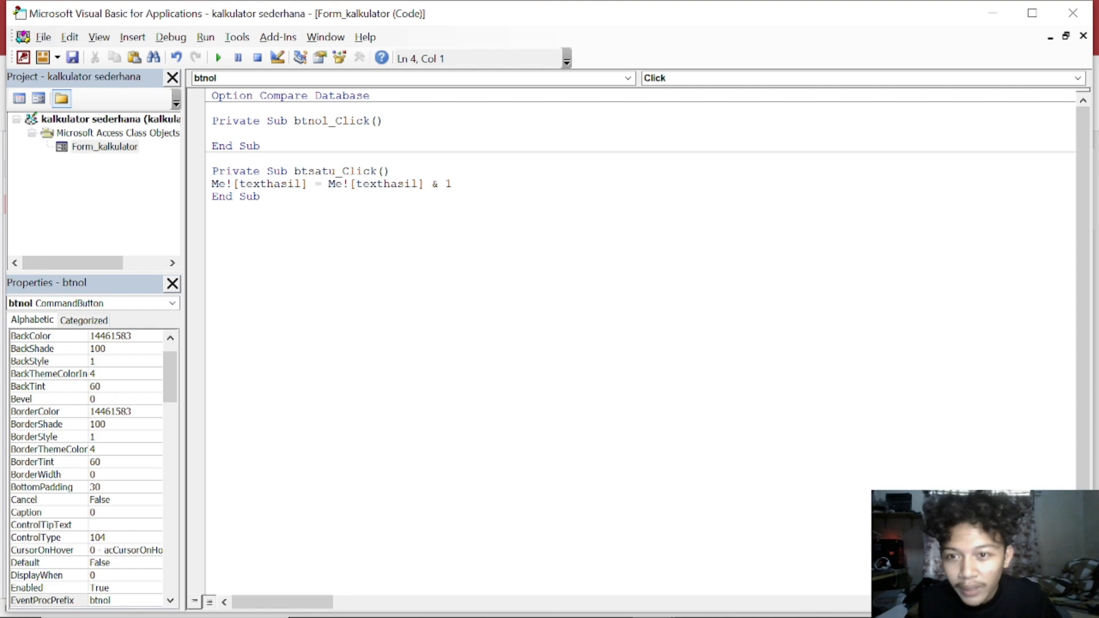
pyautogui.hotkey('ctrl', 'v')
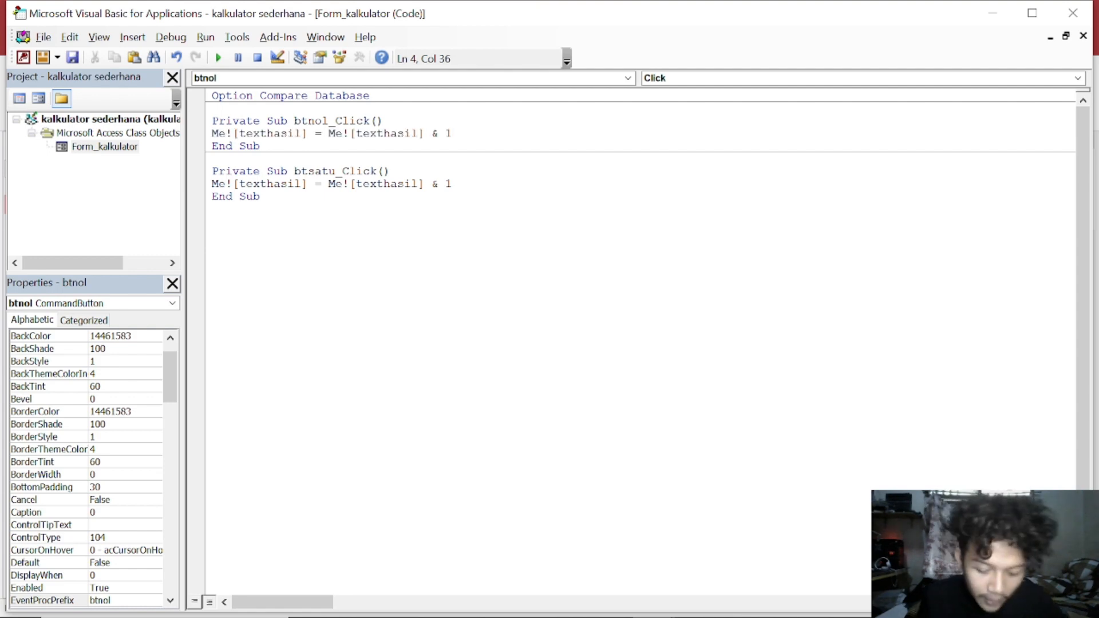
# Switch to Access, open the calculator in Form View and test the "0" and "1" buttons by entering 01111100
pyautogui.hotkey('alt', 'Tab')
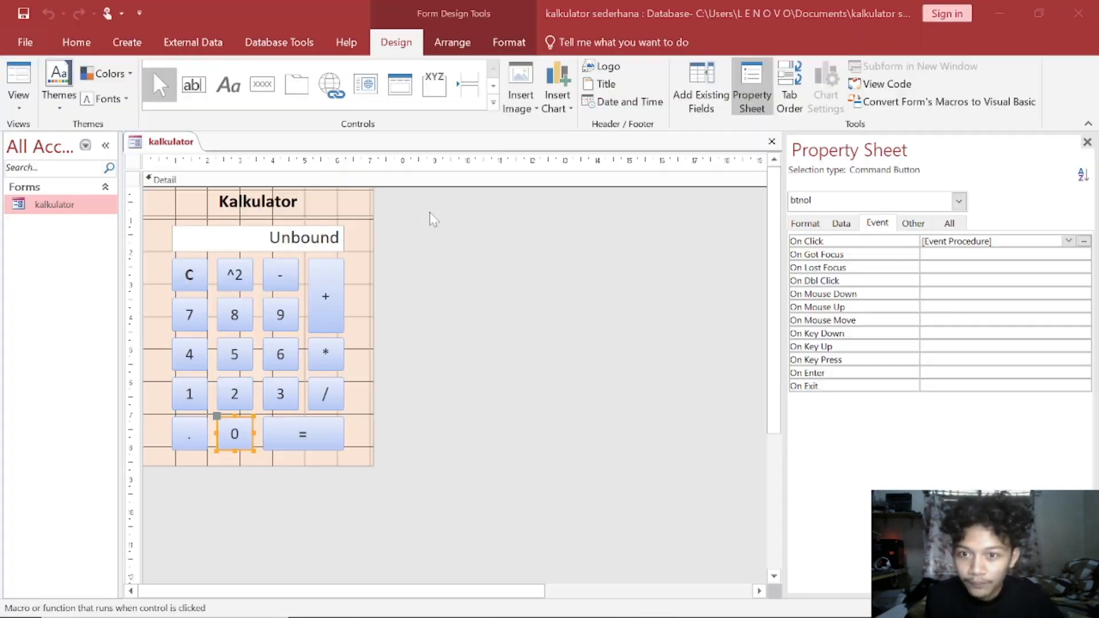
pyautogui.click(28, 107)
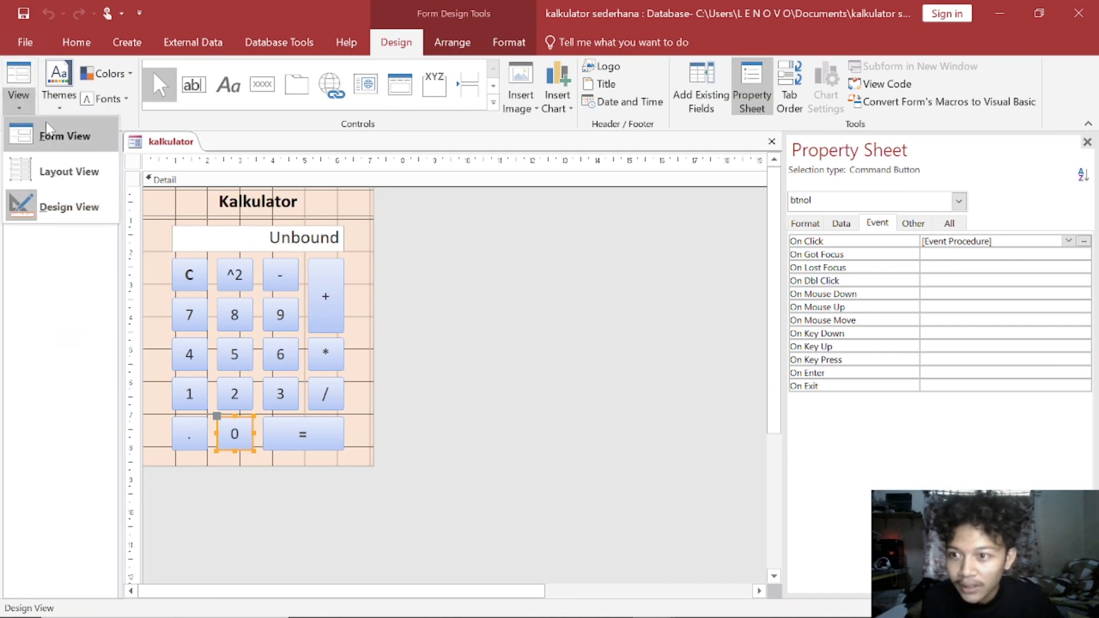
pyautogui.click(64, 140)
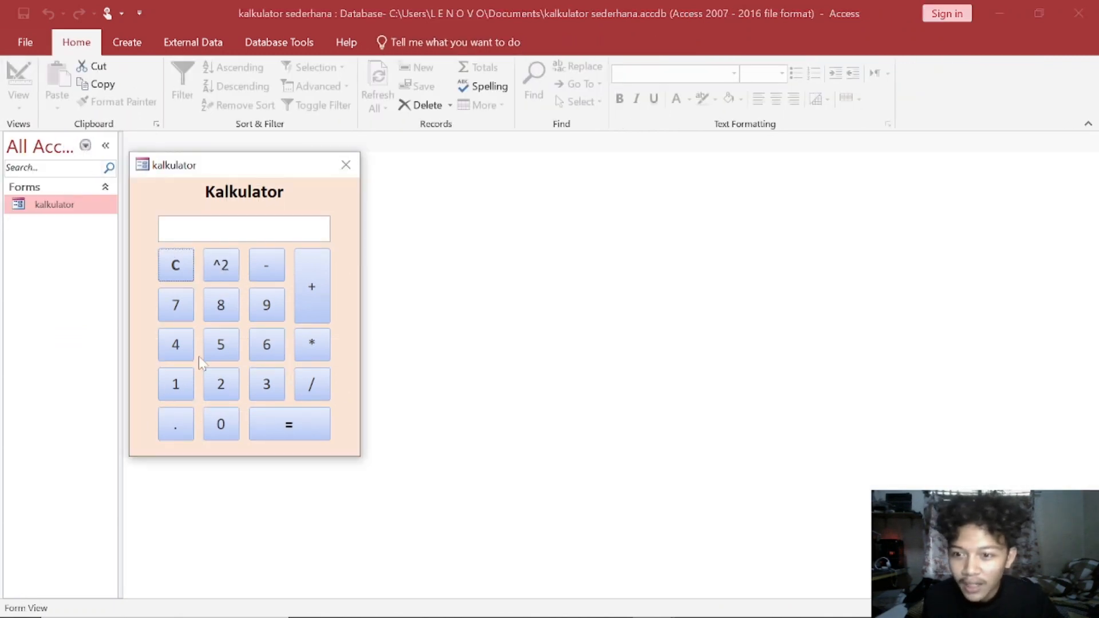
pyautogui.click(218, 424)
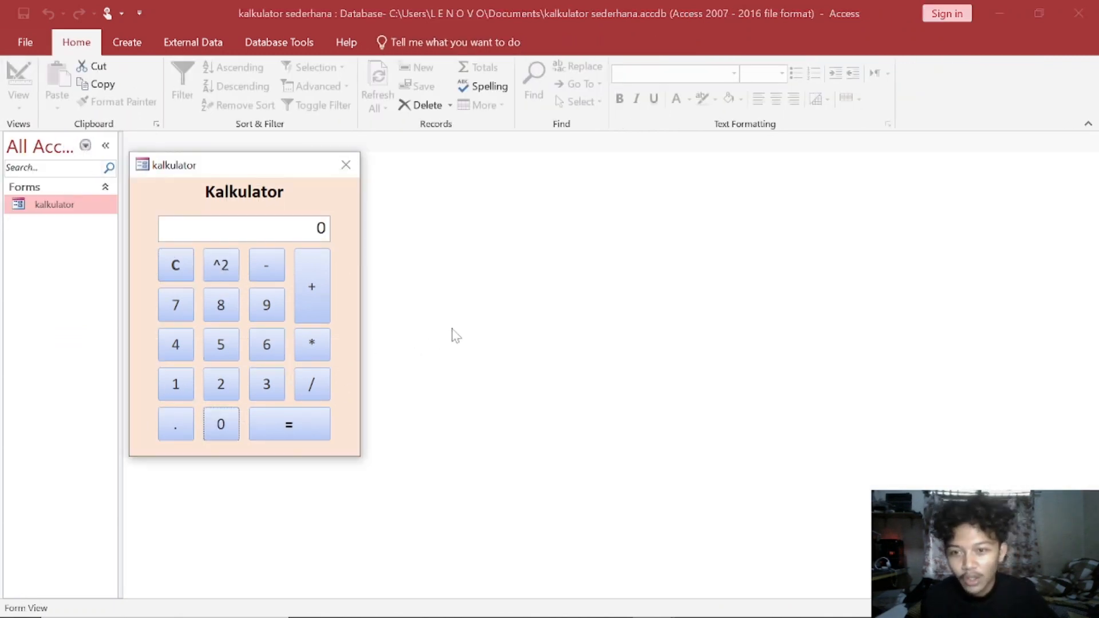
pyautogui.click(190, 395)
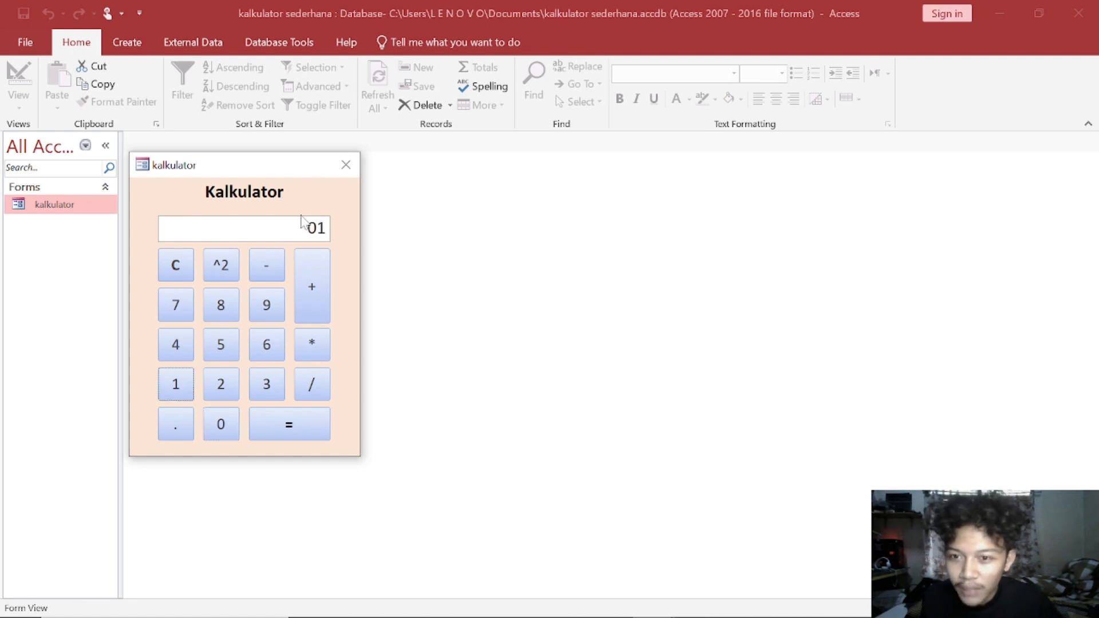
pyautogui.click(188, 379)
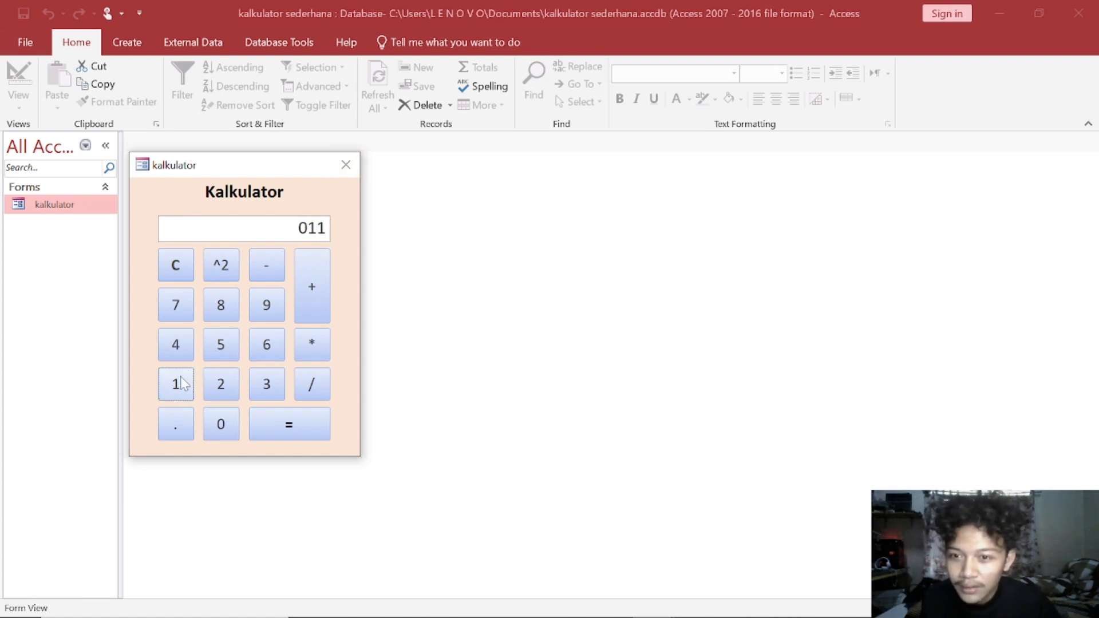
pyautogui.click(188, 377)
pyautogui.click(188, 378)
pyautogui.click(188, 377)
pyautogui.click(209, 423)
pyautogui.click(208, 418)
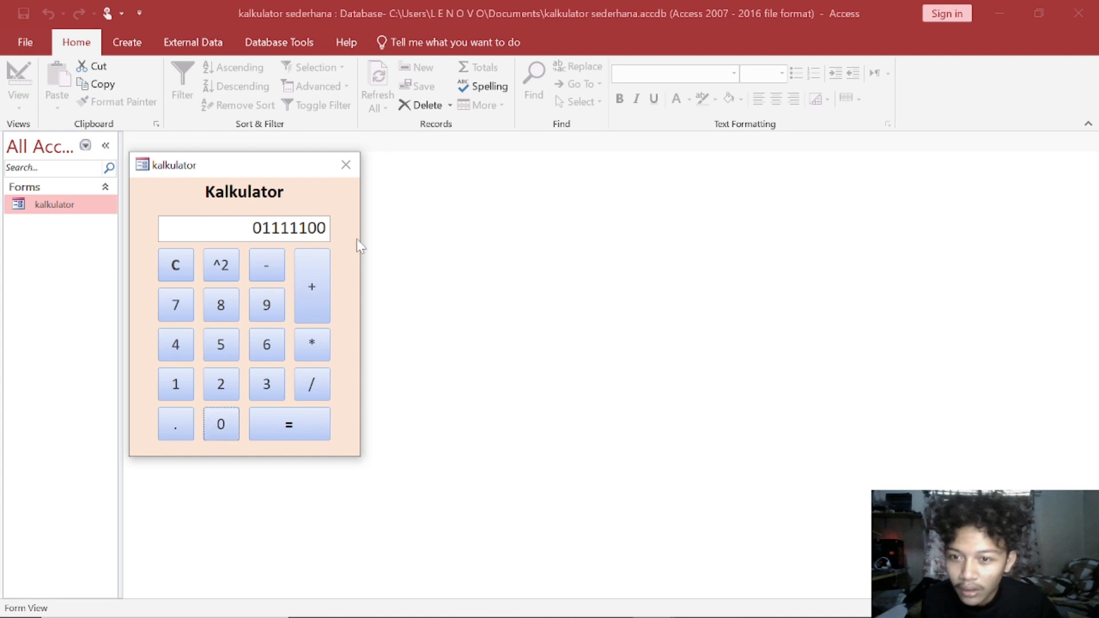
# Close the running calculator, save the form's design changes and reopen the kalkulator form in Design View
pyautogui.click(349, 167)
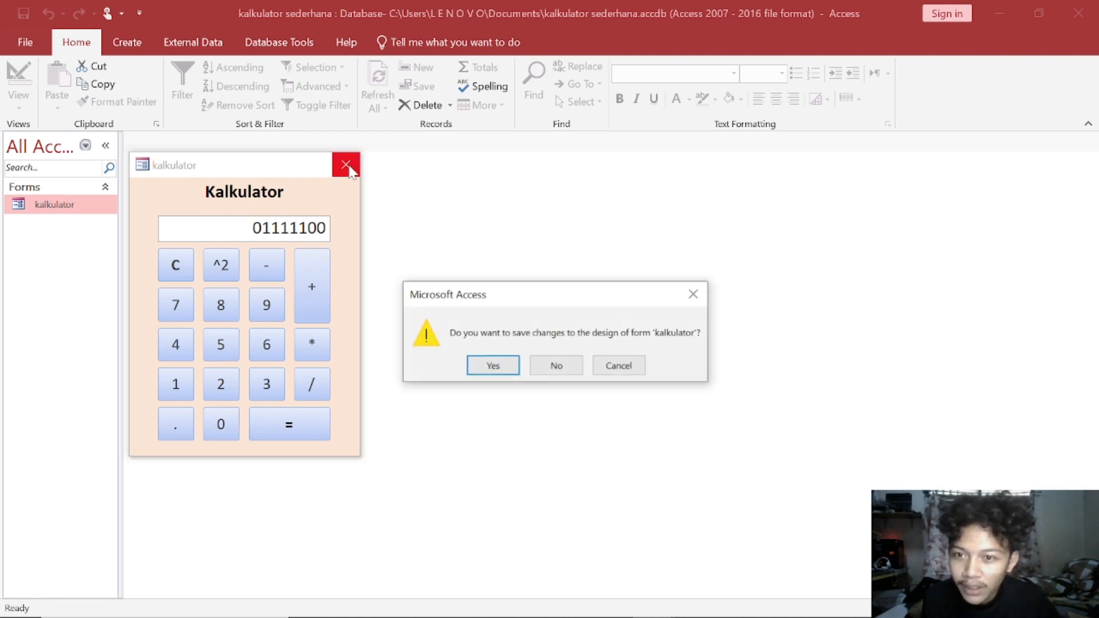
pyautogui.click(494, 369)
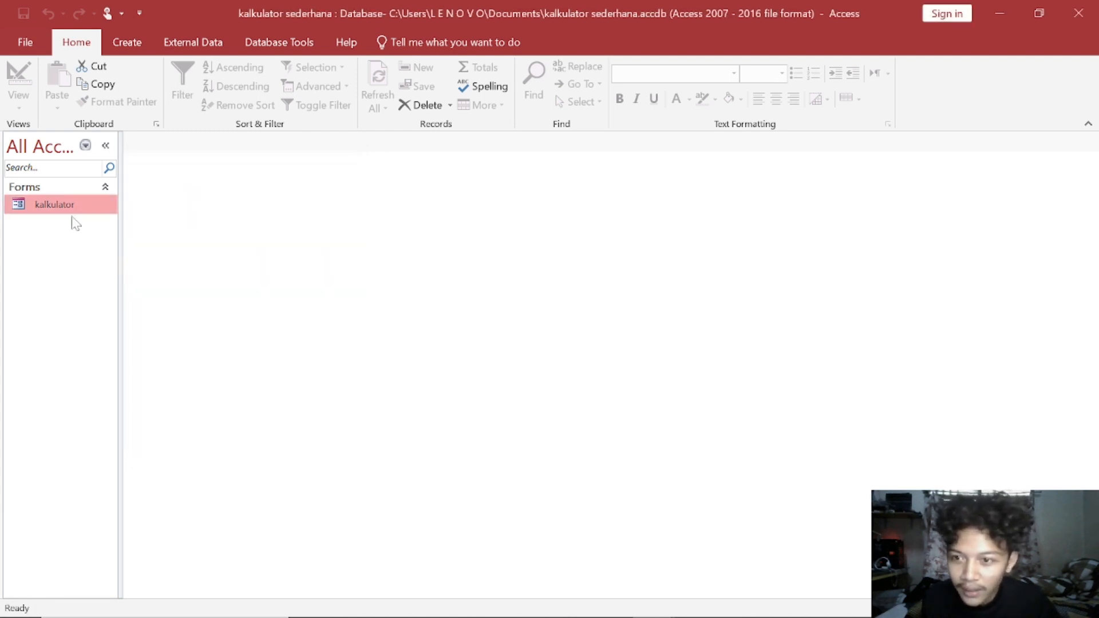
pyautogui.rightClick(64, 206)
pyautogui.click(97, 260)
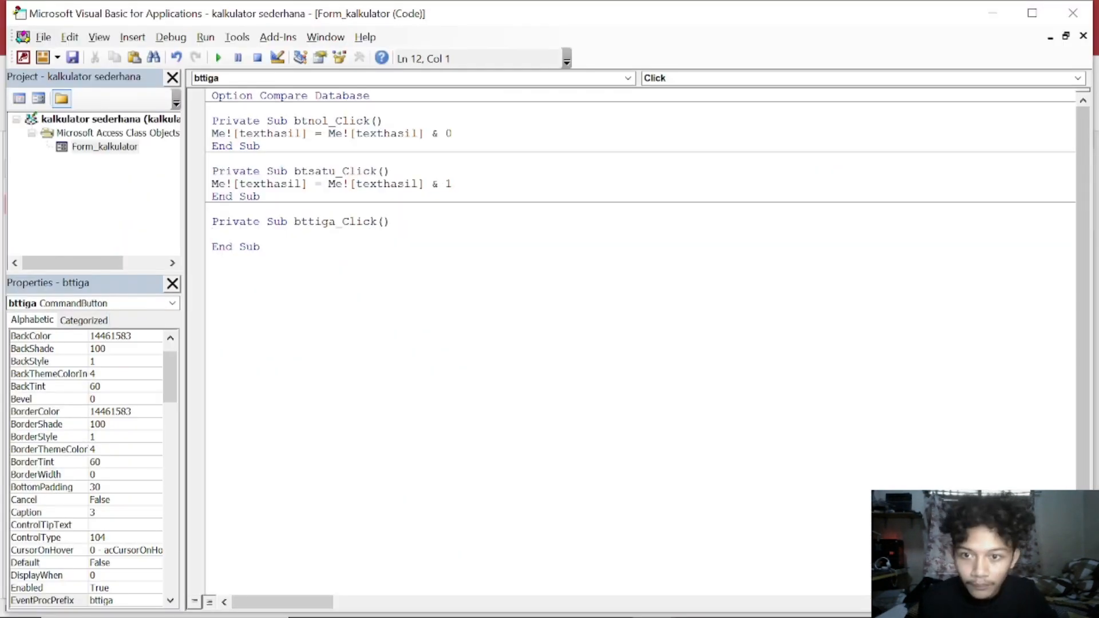
# Enter Me![texthasil] = Me![texthasil] & 3 in bttiga_Click and the same line with & 4 in btempat_Click
pyautogui.write('Me![texthasil] = Me![texthasil] & 3')
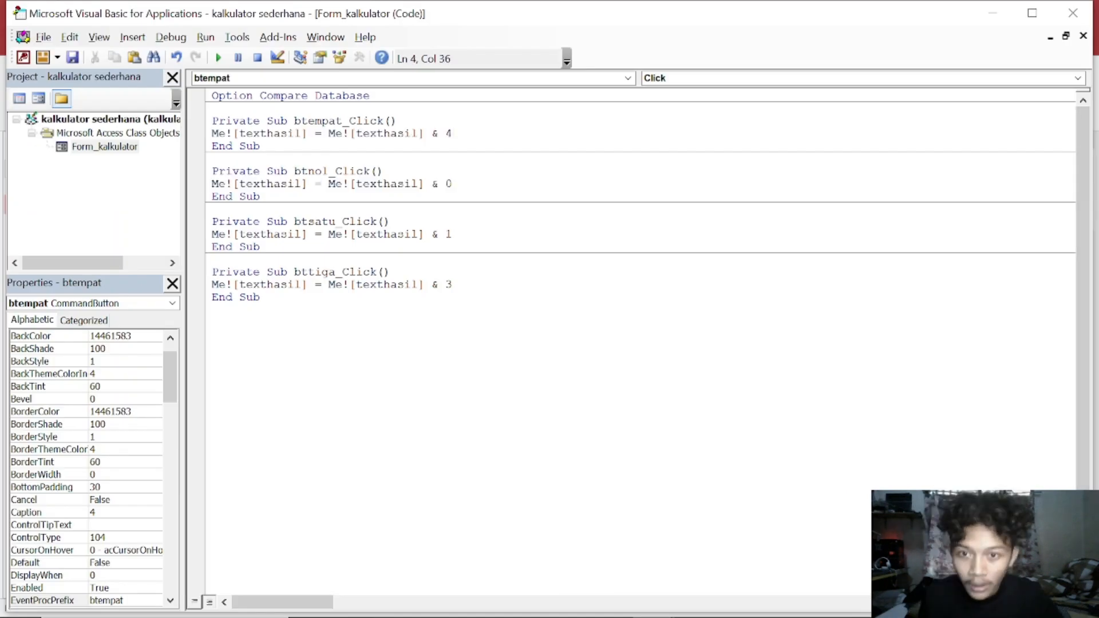
pyautogui.click(390, 272)
pyautogui.click(390, 221)
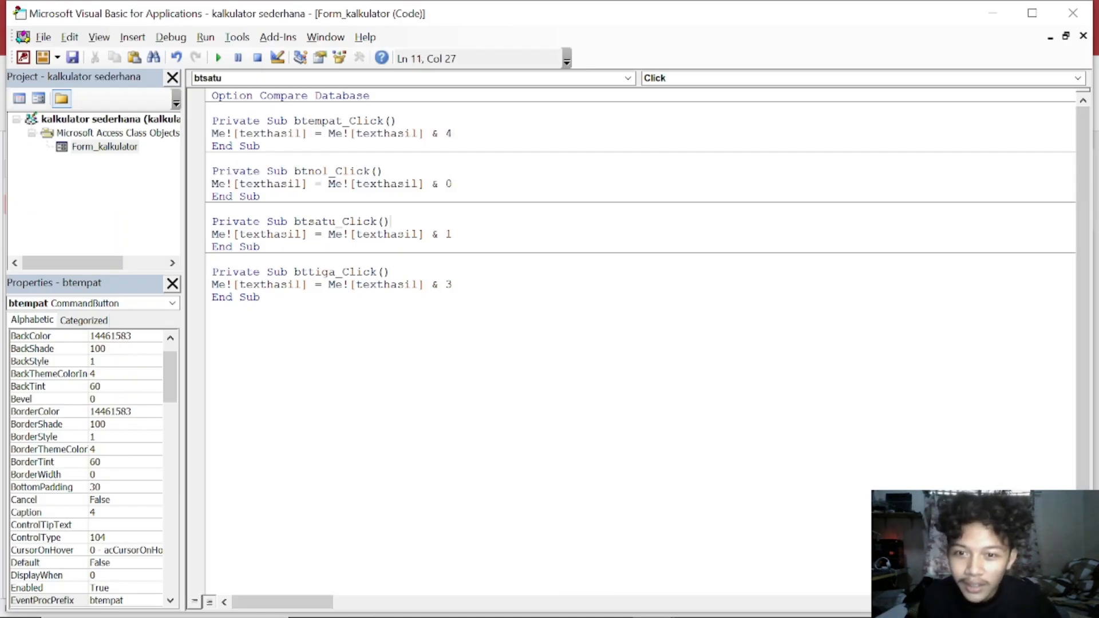
pyautogui.click(488, 287)
# Check the On Click event choices of the "4" button in the Access form design, then return to the VBA code
pyautogui.hotkey('alt', 'Tab')
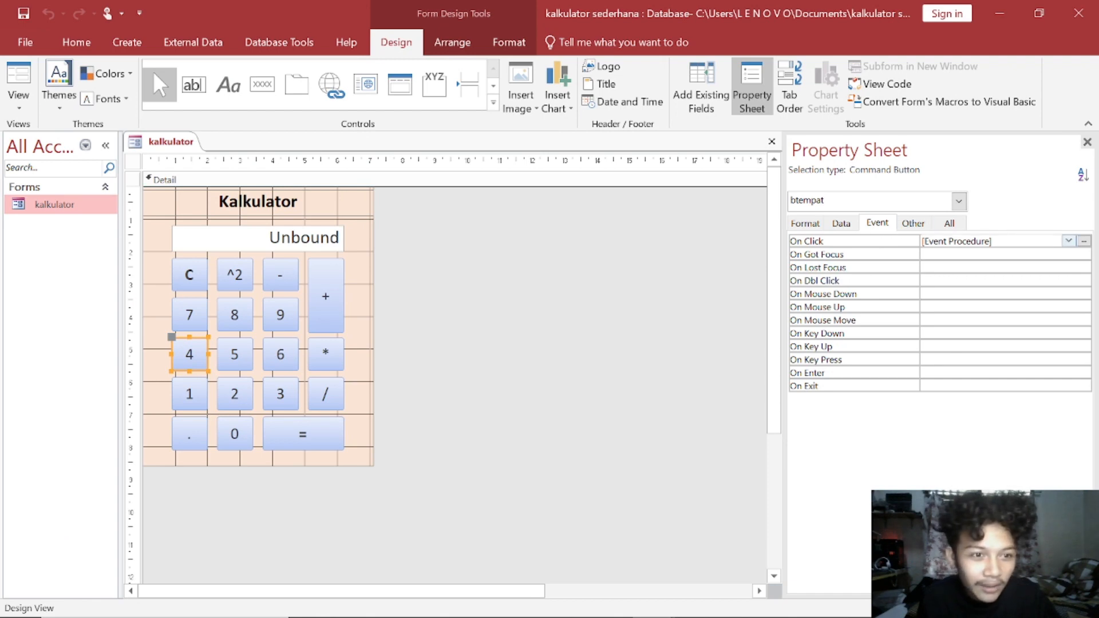
pyautogui.click(1068, 241)
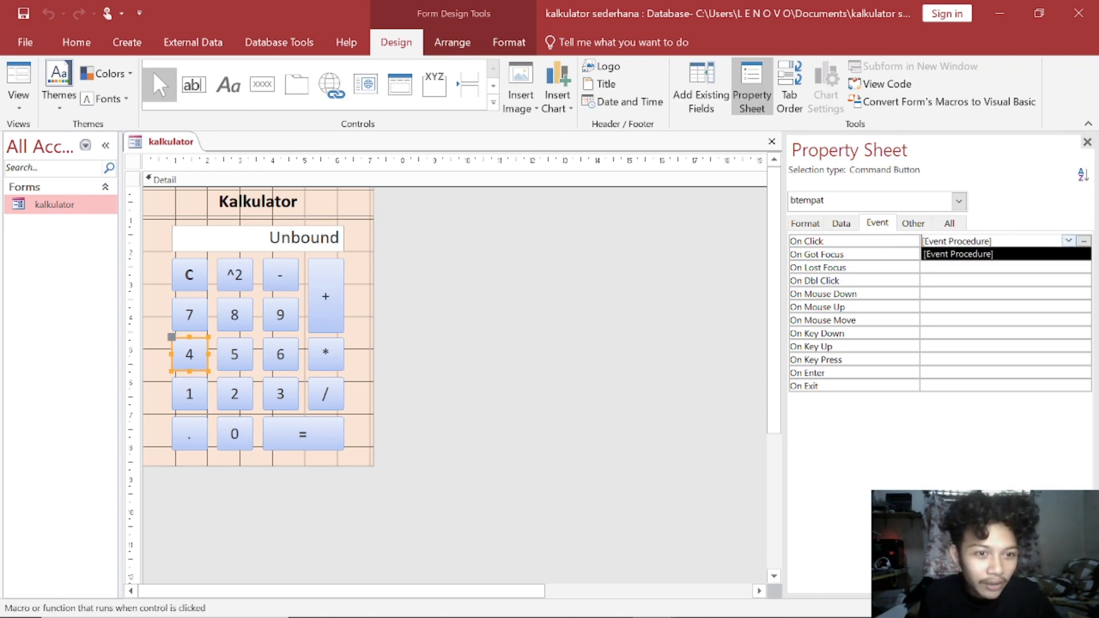
pyautogui.click(1068, 242)
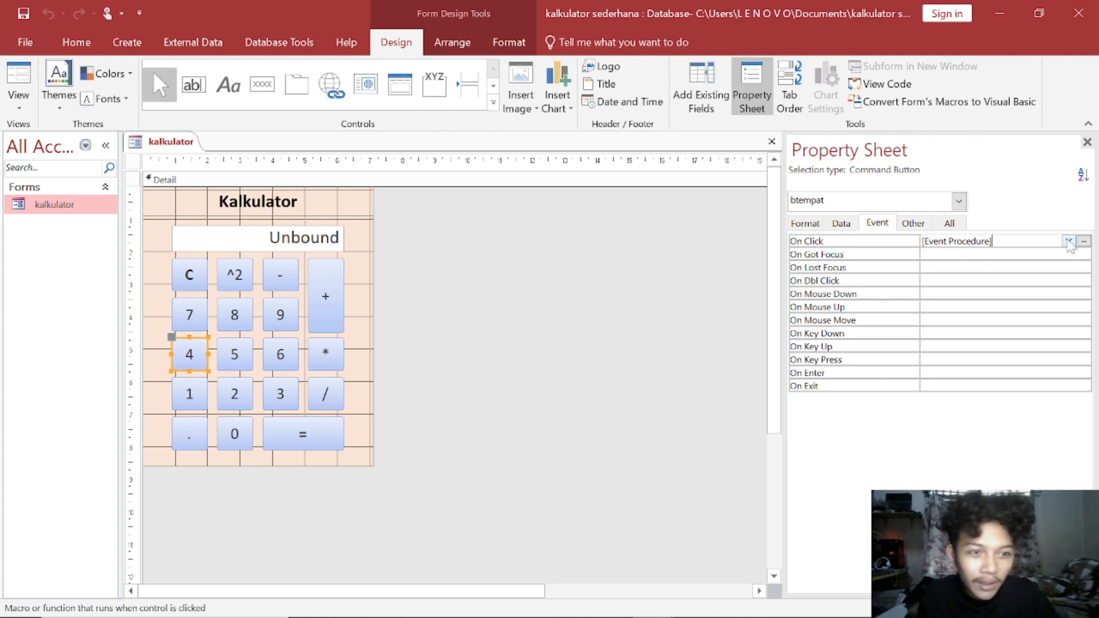
pyautogui.hotkey('alt', 'Tab')
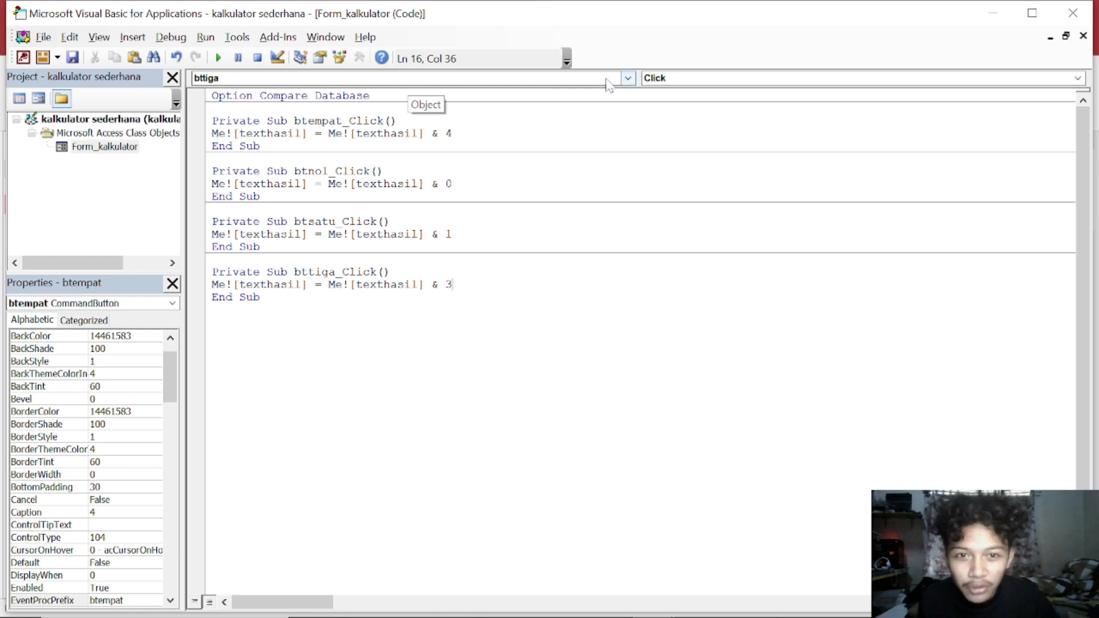
# Go to the btsatu click procedure and add an empty click procedure for btkali
pyautogui.click(630, 79)
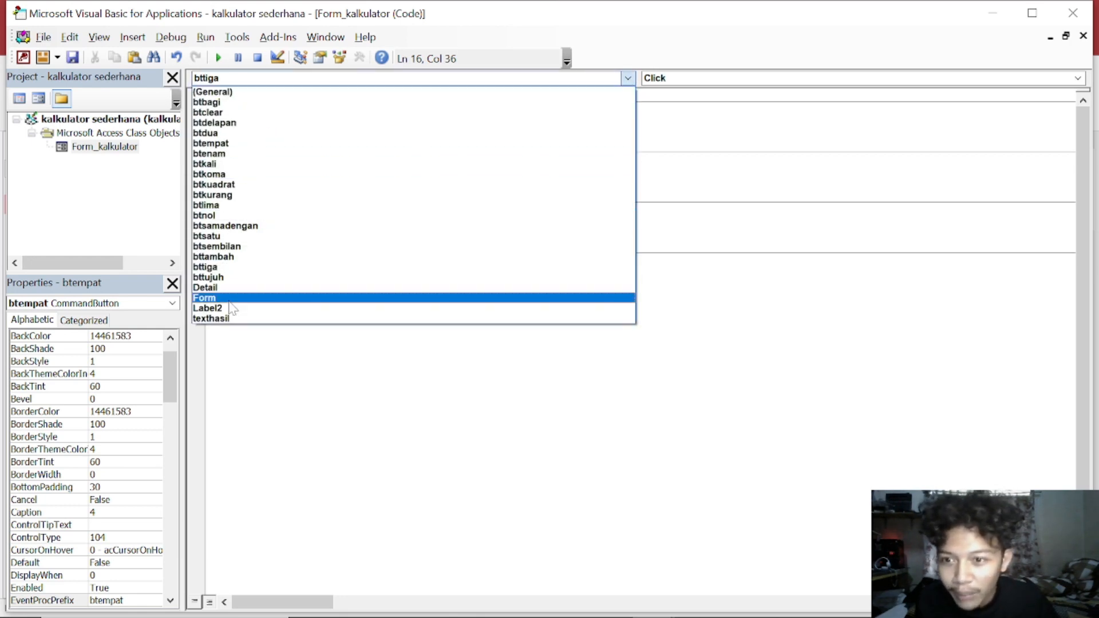
pyautogui.click(212, 236)
pyautogui.click(628, 79)
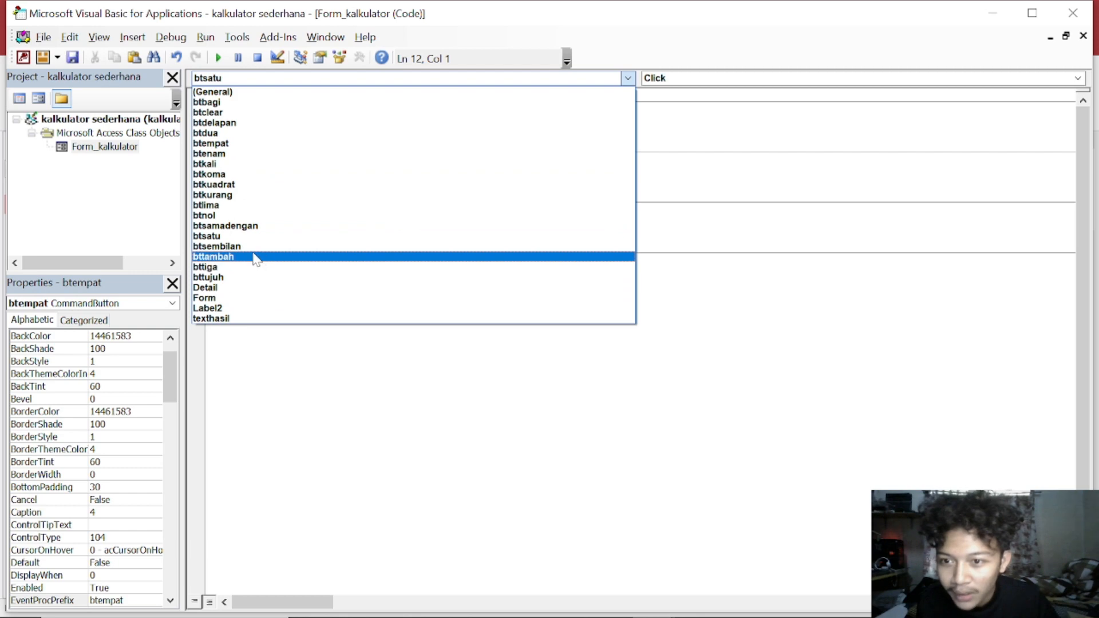
pyautogui.click(229, 164)
# Create the btlima_Click procedure with the code Me![texthasil] = Me![texthasil] & 5
pyautogui.click(628, 79)
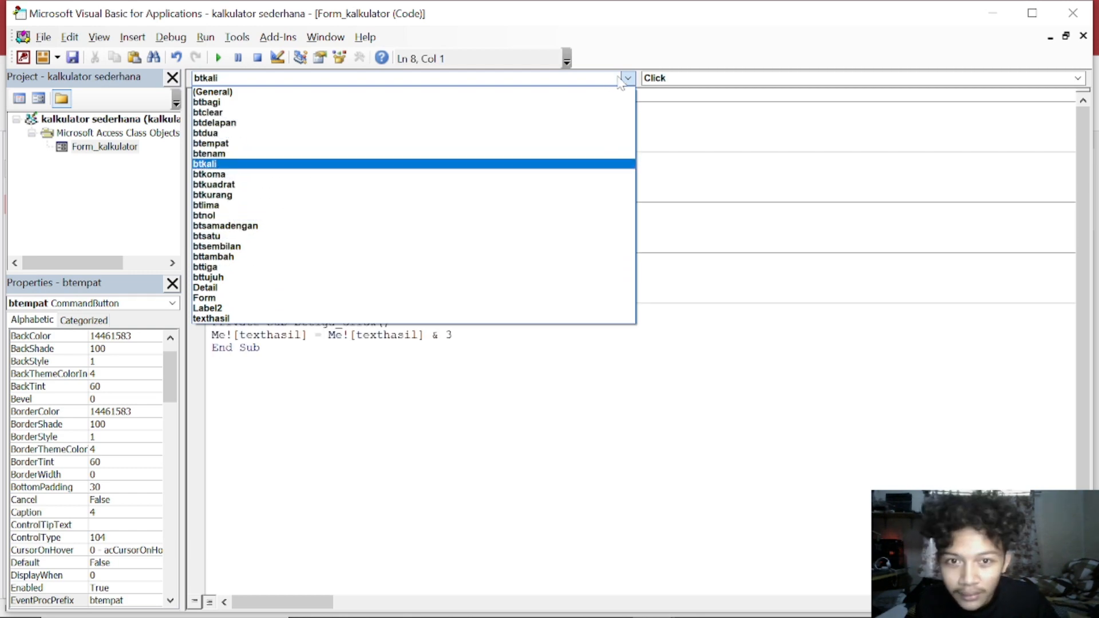
pyautogui.click(221, 207)
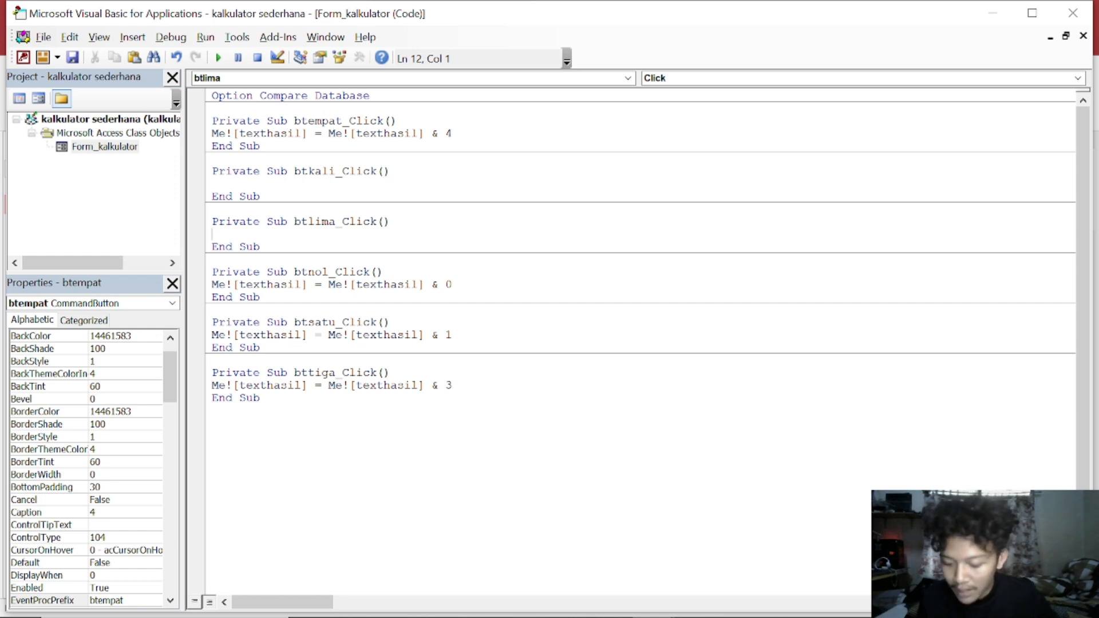
pyautogui.write('Me![texthasil] = Me![texthasil] & 0')
pyautogui.press('BackSpace')
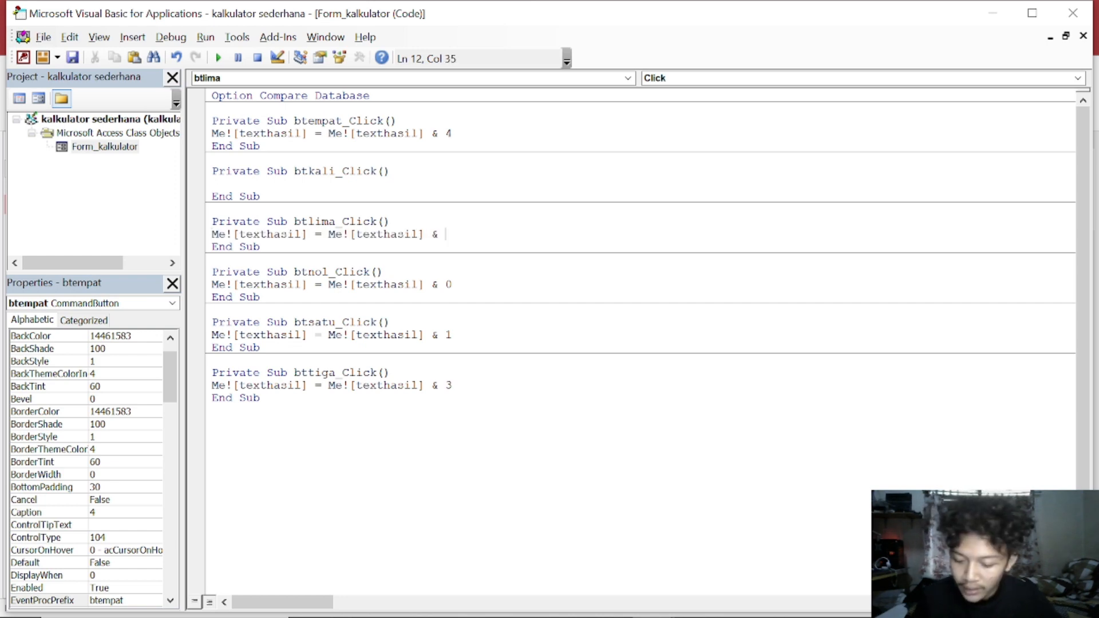
pyautogui.write('5')
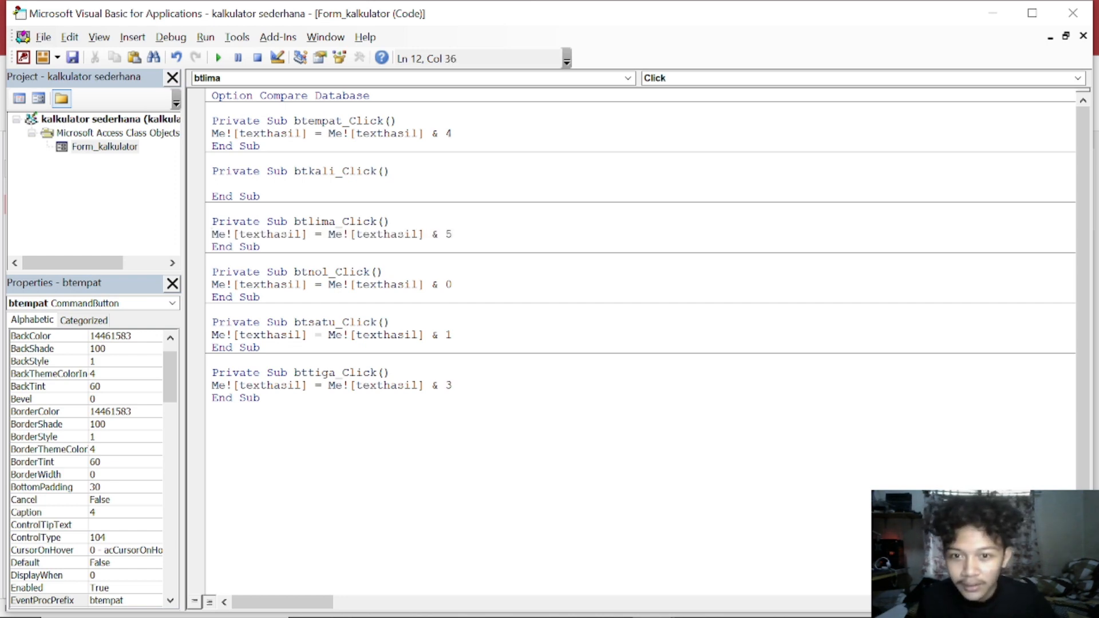
# Create click procedures for btenam, bttujuh, btdelapan and btsembilan that append 6, 7, 8 and 9 to texthasil
pyautogui.click(570, 82)
pyautogui.click(628, 77)
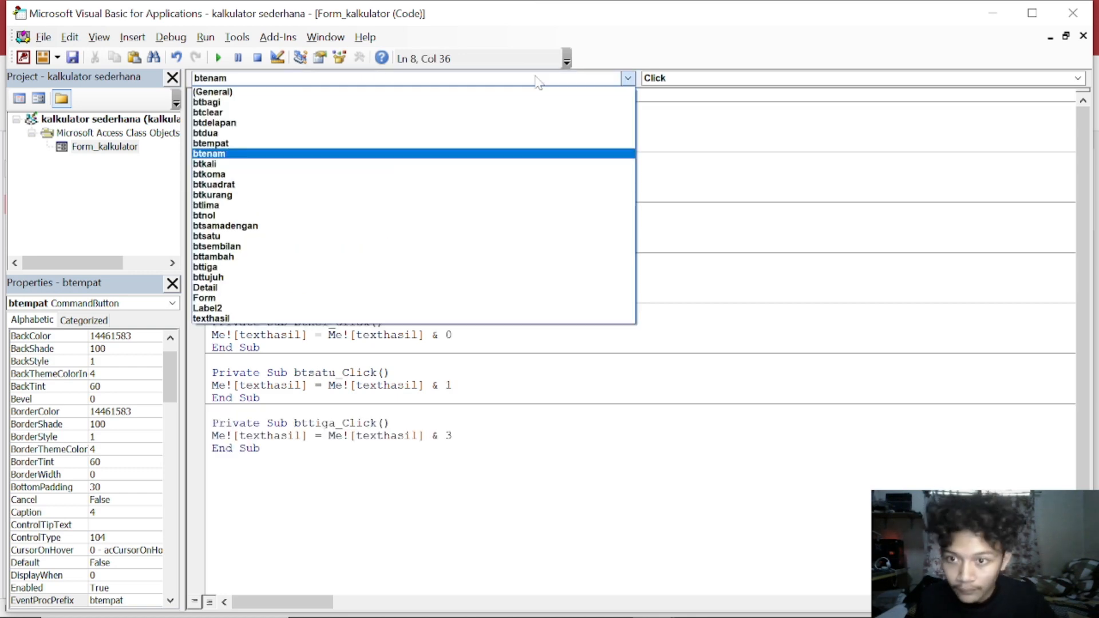
pyautogui.click(223, 270)
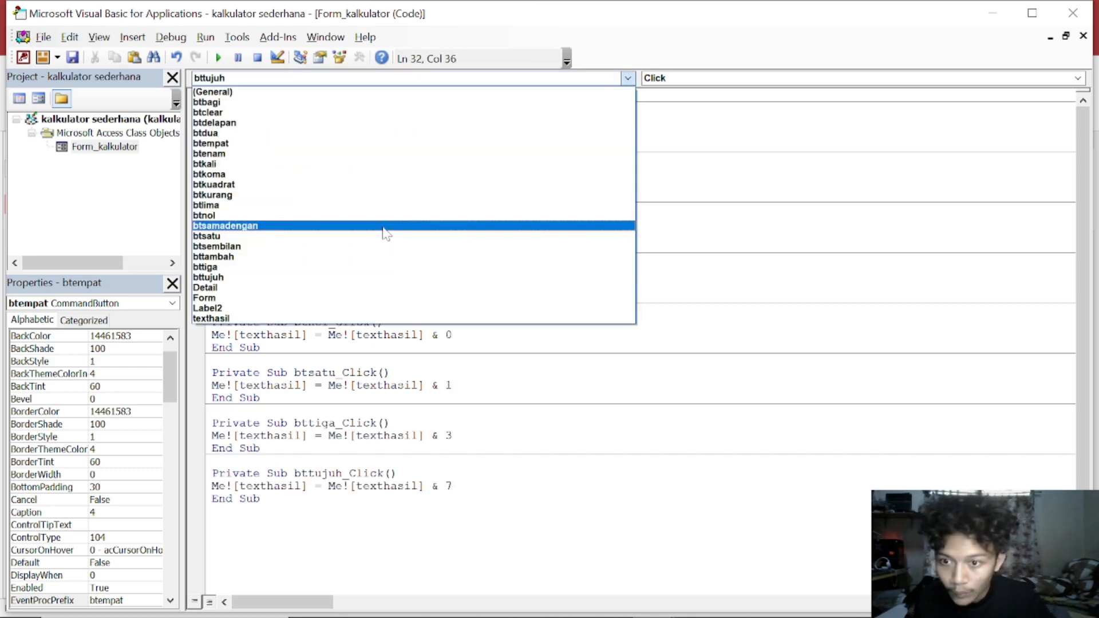
pyautogui.click(385, 233)
pyautogui.click(574, 78)
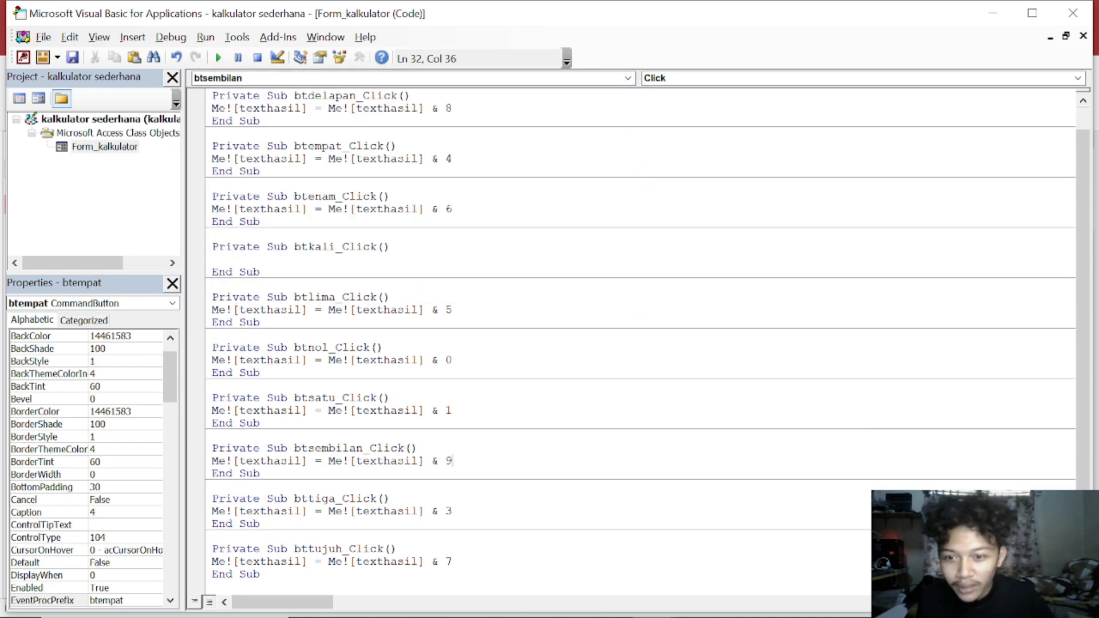
# Check that each digit button's click procedure appends the digit matching its name to texthasil
pyautogui.moveTo(307, 398); pyautogui.dragTo(355, 397)
pyautogui.moveTo(446, 411); pyautogui.dragTo(453, 411)
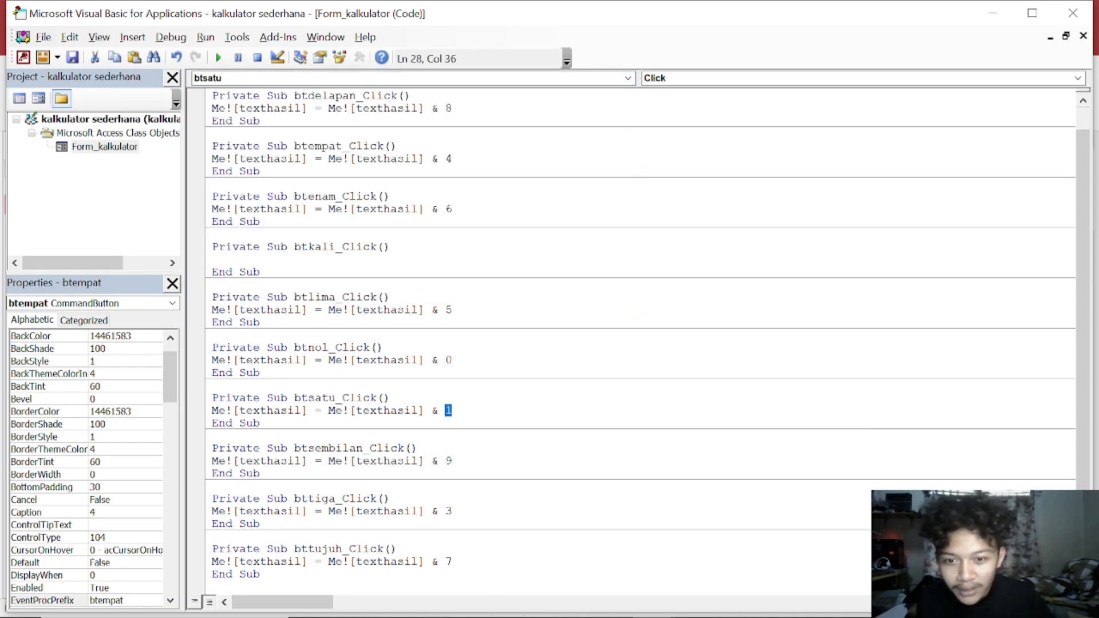
pyautogui.moveTo(307, 449); pyautogui.dragTo(363, 448)
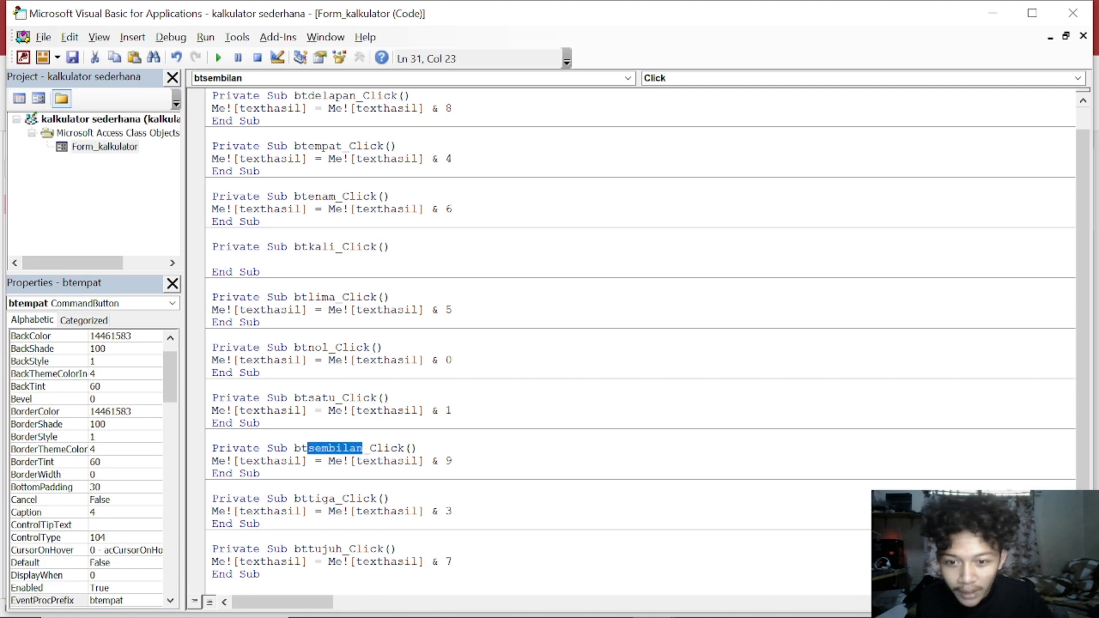
pyautogui.moveTo(446, 461); pyautogui.dragTo(452, 461)
pyautogui.moveTo(307, 498); pyautogui.dragTo(335, 498)
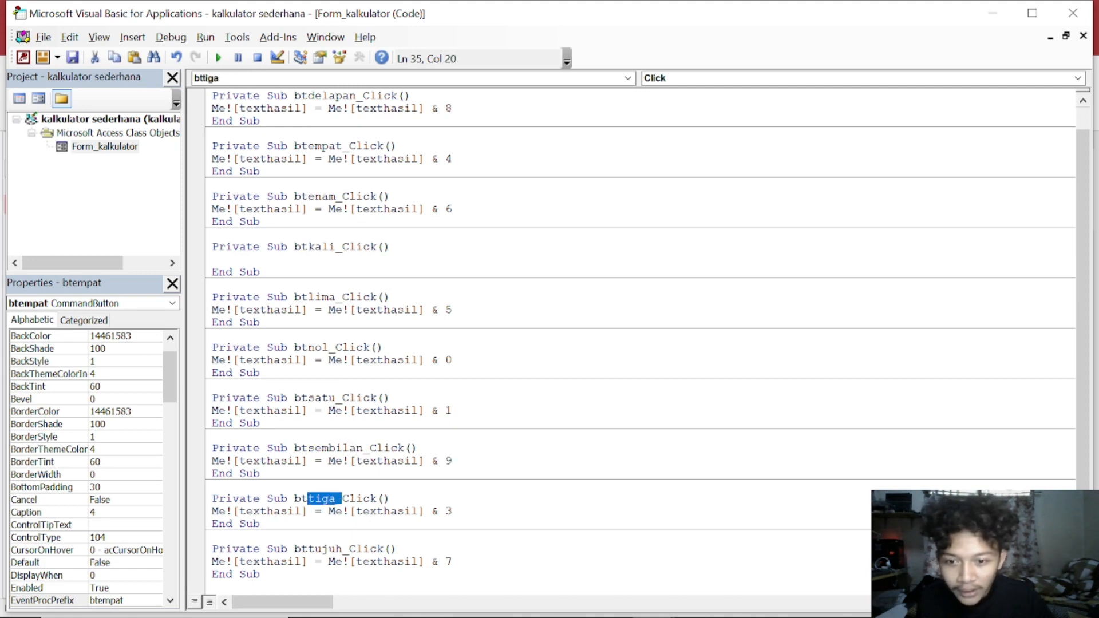
pyautogui.moveTo(438, 511); pyautogui.dragTo(453, 511)
pyautogui.moveTo(307, 549); pyautogui.dragTo(335, 549)
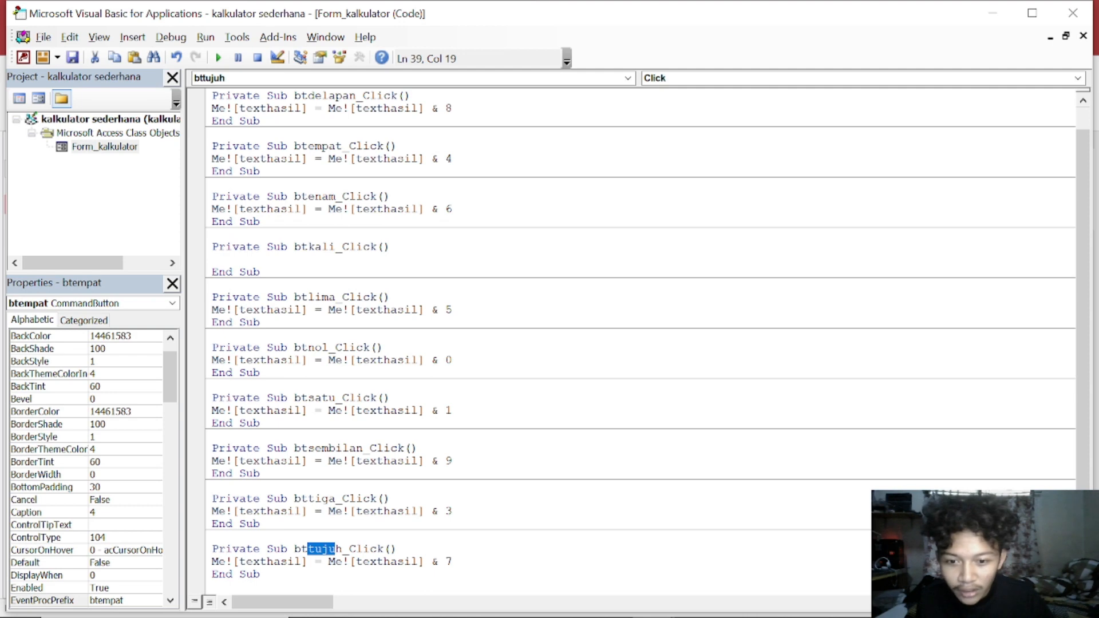
pyautogui.moveTo(443, 562); pyautogui.dragTo(453, 561)
pyautogui.moveTo(301, 146); pyautogui.dragTo(335, 158)
pyautogui.moveTo(445, 159); pyautogui.dragTo(453, 159)
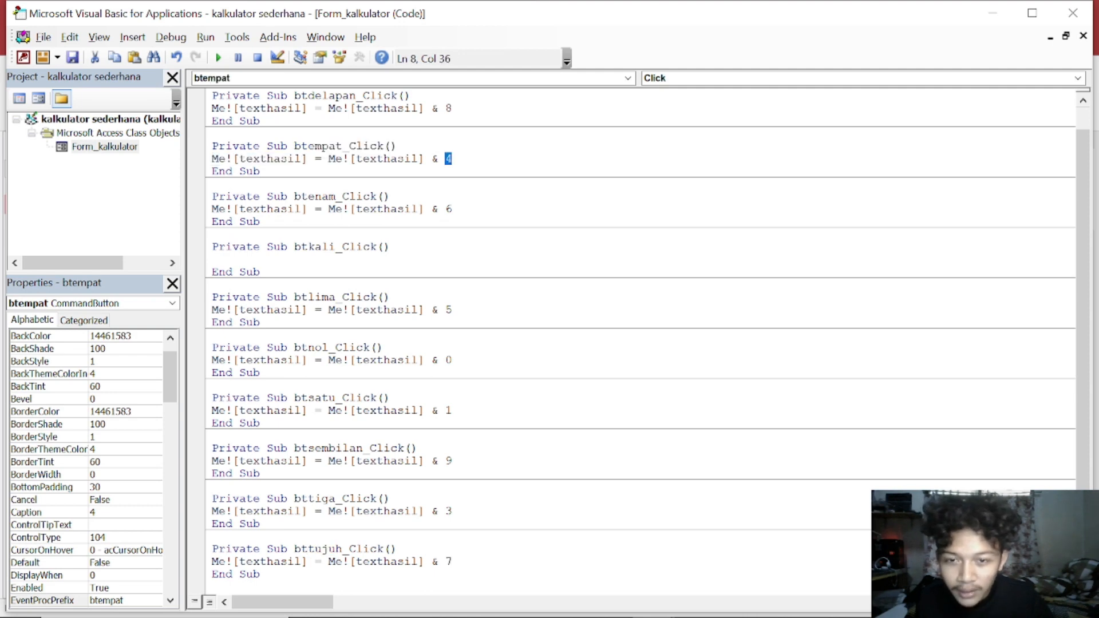
pyautogui.moveTo(314, 196); pyautogui.dragTo(355, 196)
pyautogui.moveTo(439, 209); pyautogui.dragTo(452, 209)
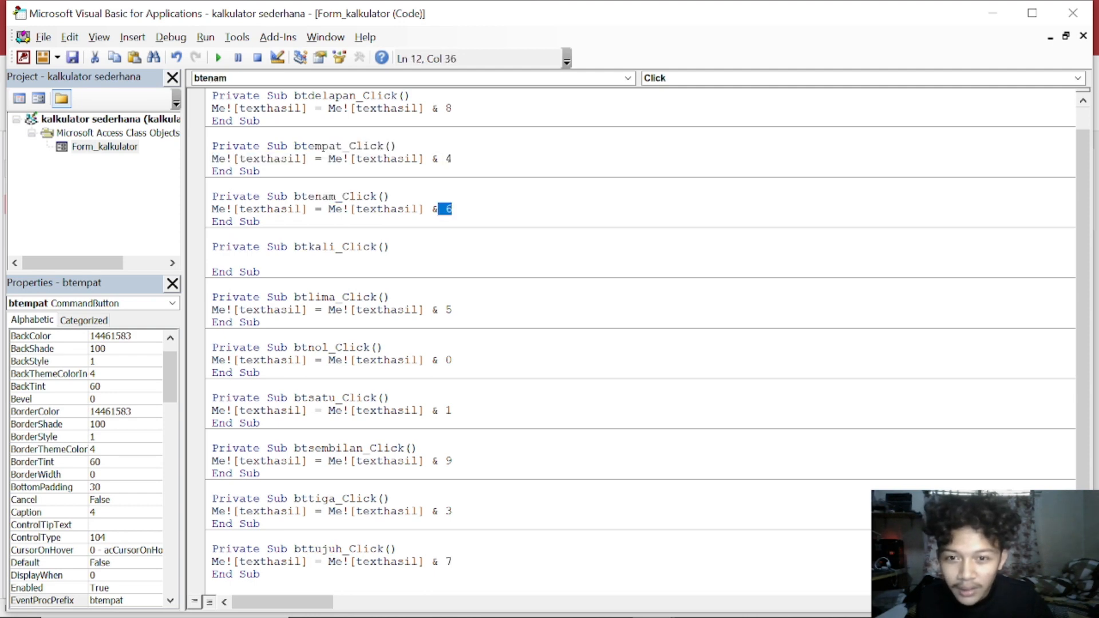
pyautogui.moveTo(314, 297); pyautogui.dragTo(341, 297)
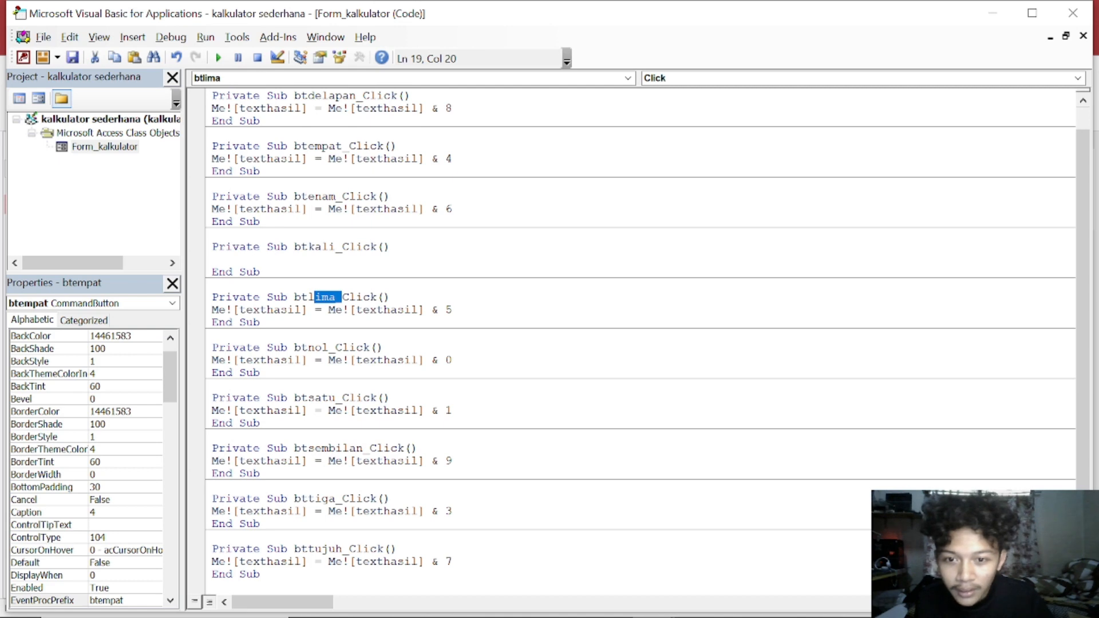
pyautogui.moveTo(445, 309); pyautogui.dragTo(453, 310)
# Switch to Access, show the kalkulator form in Form View and test its 0, 1 and 2 buttons
pyautogui.hotkey('alt', 'Tab')
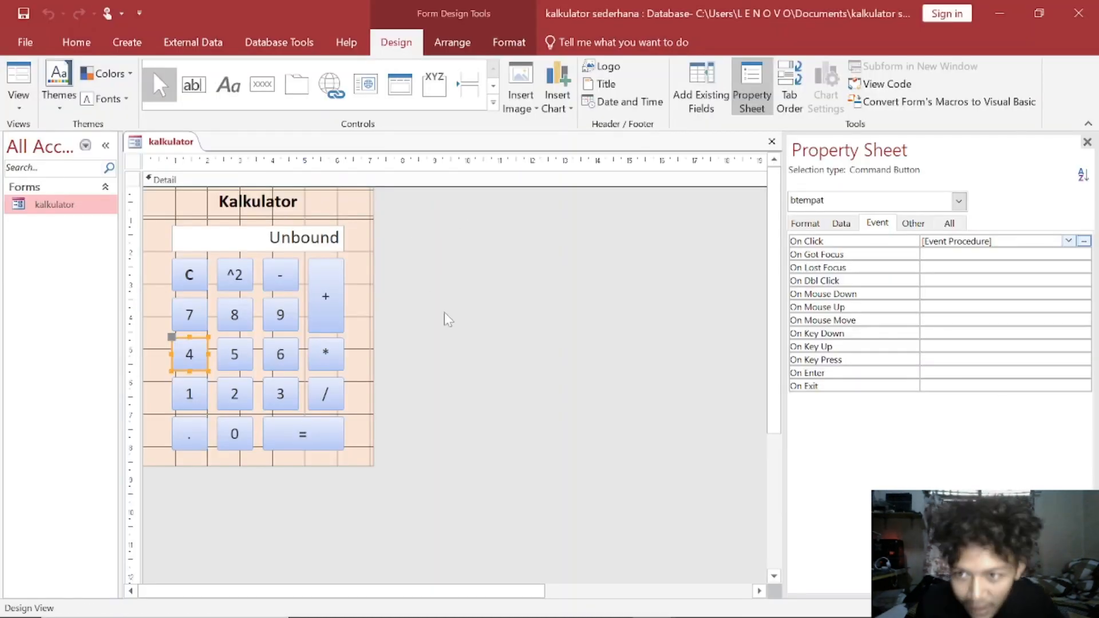
pyautogui.click(29, 106)
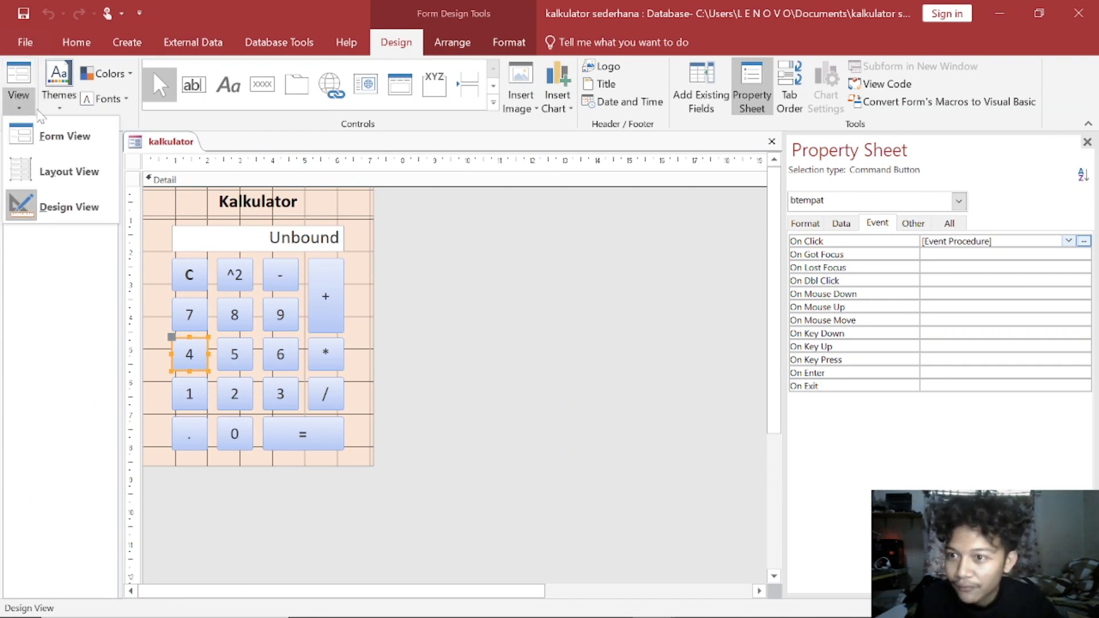
pyautogui.click(64, 136)
pyautogui.moveTo(465, 110); pyautogui.dragTo(476, 113)
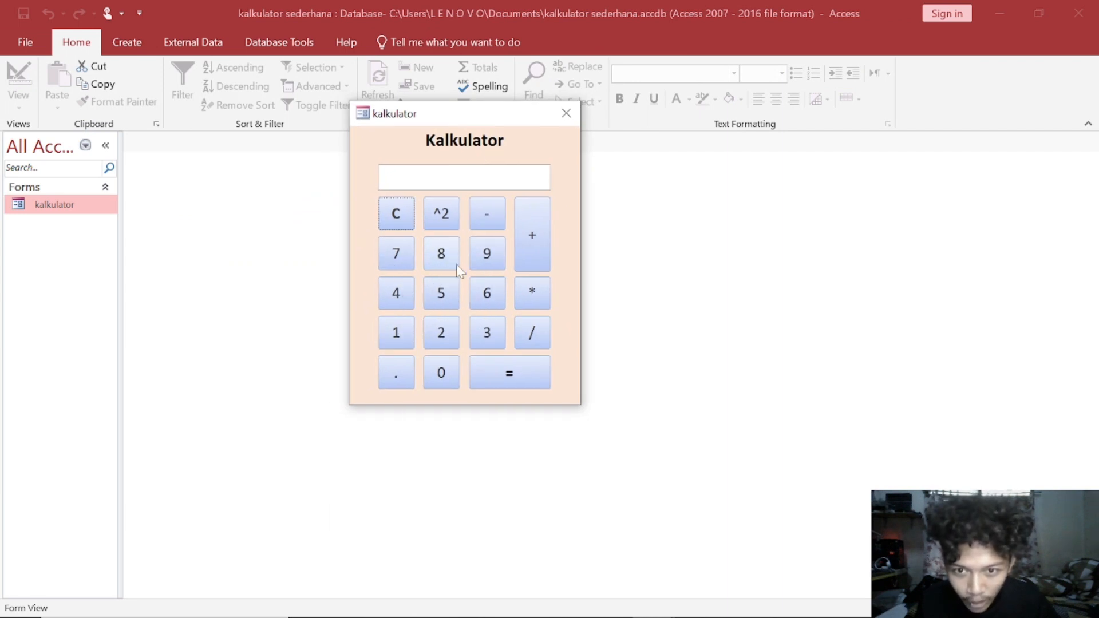
pyautogui.click(439, 380)
pyautogui.click(441, 334)
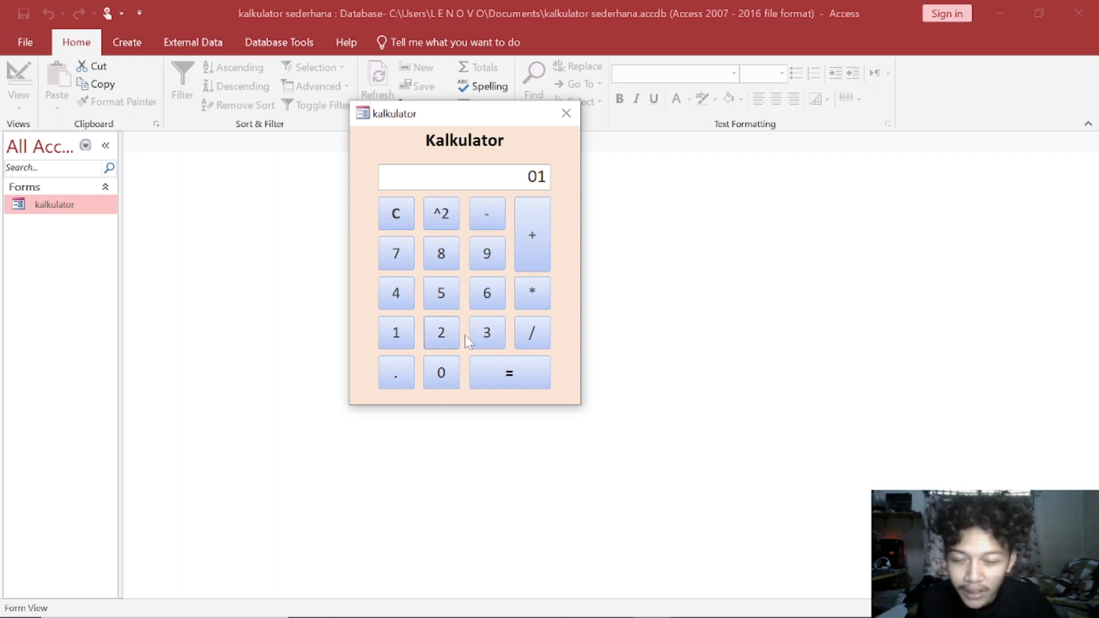
pyautogui.click(448, 334)
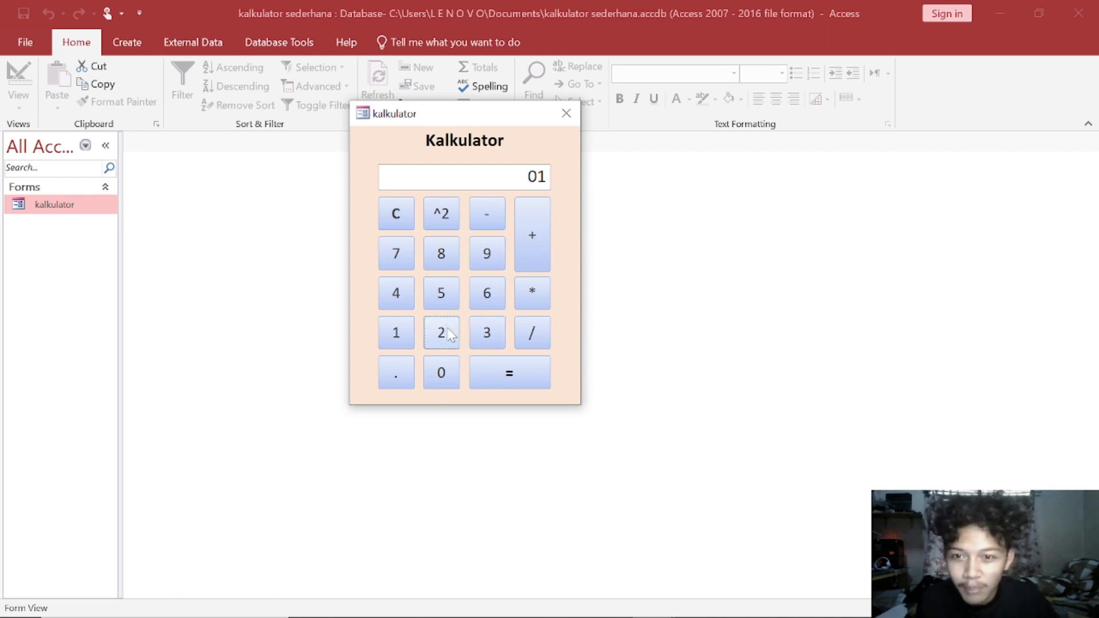
# Close the kalkulator form with its design changes saved, and open its VBA code from Design View
pyautogui.click(574, 117)
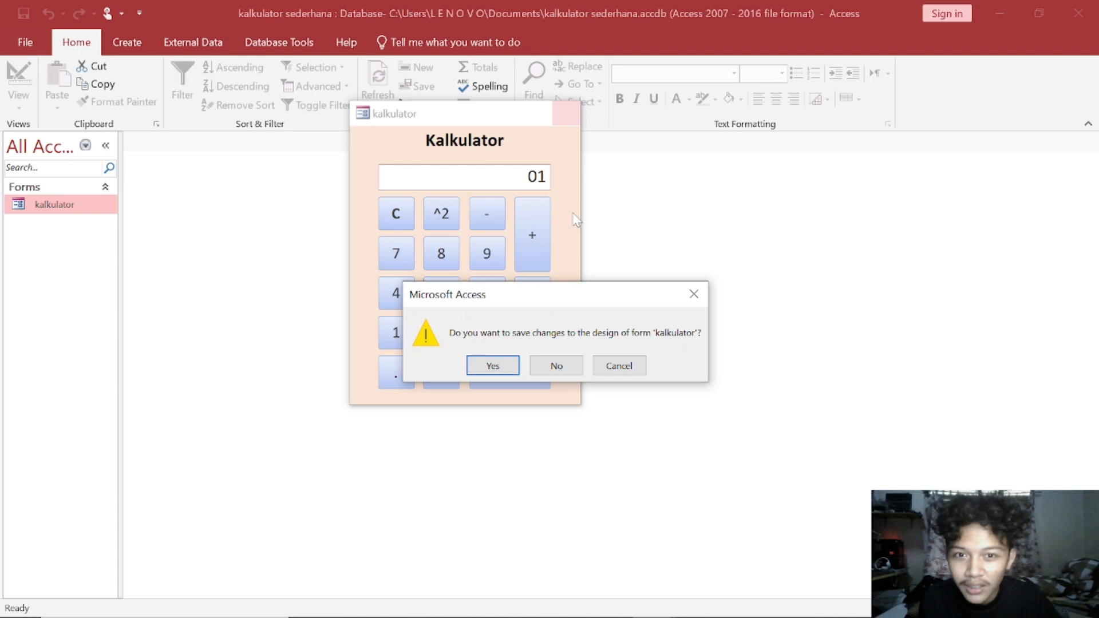
pyautogui.click(490, 365)
pyautogui.rightClick(75, 214)
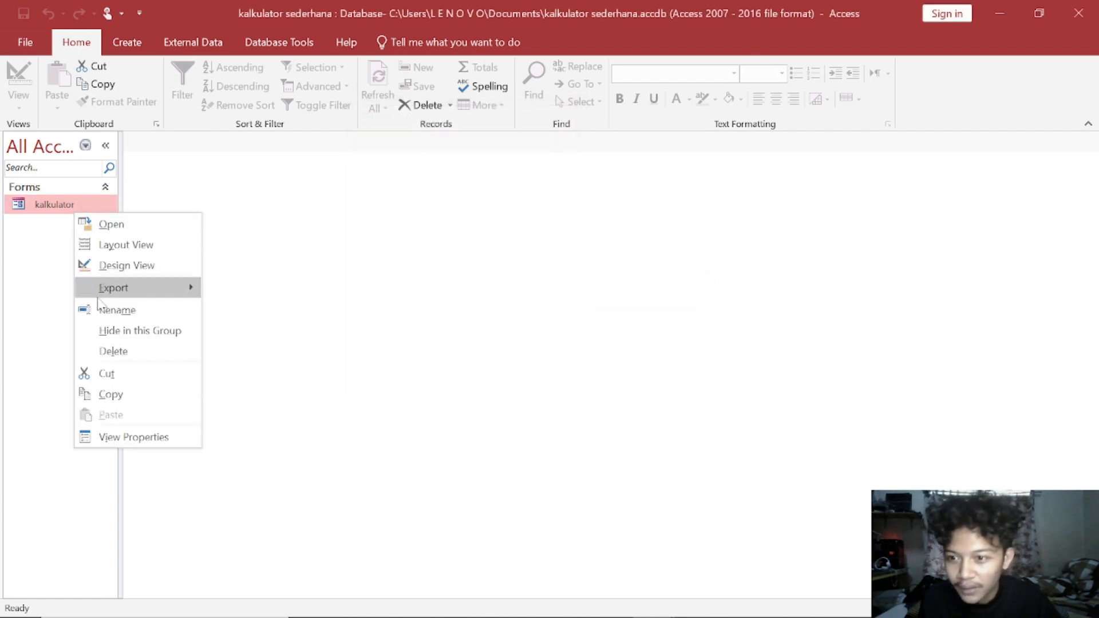
pyautogui.click(104, 266)
pyautogui.click(914, 83)
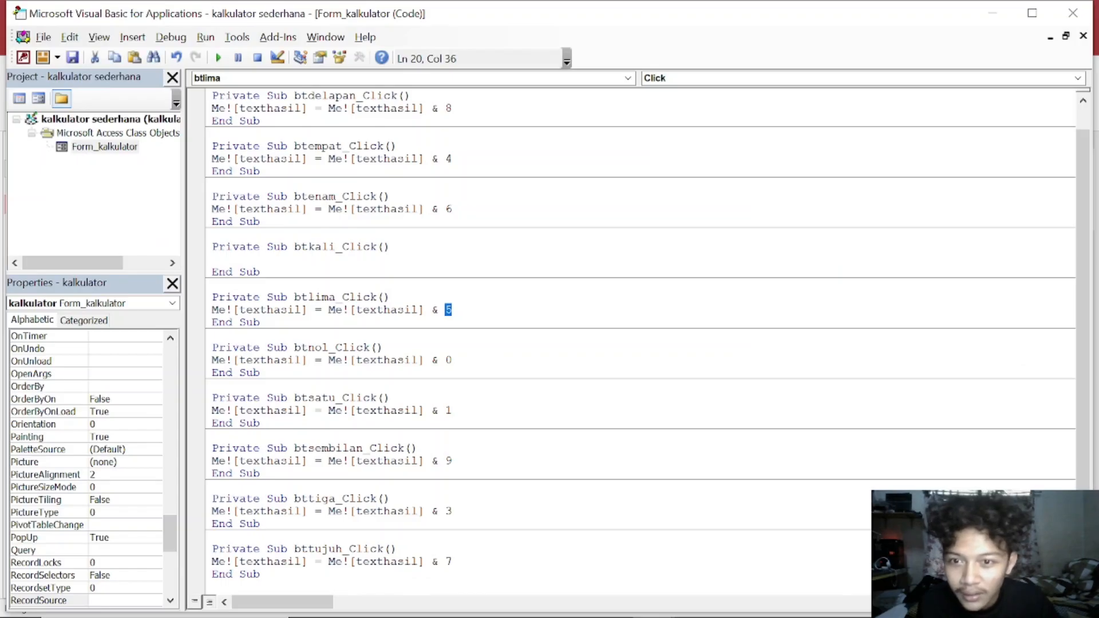
# Create the btdua_Click procedure with the code Me![texthasil] = Me![texthasil] & 2
pyautogui.click(600, 79)
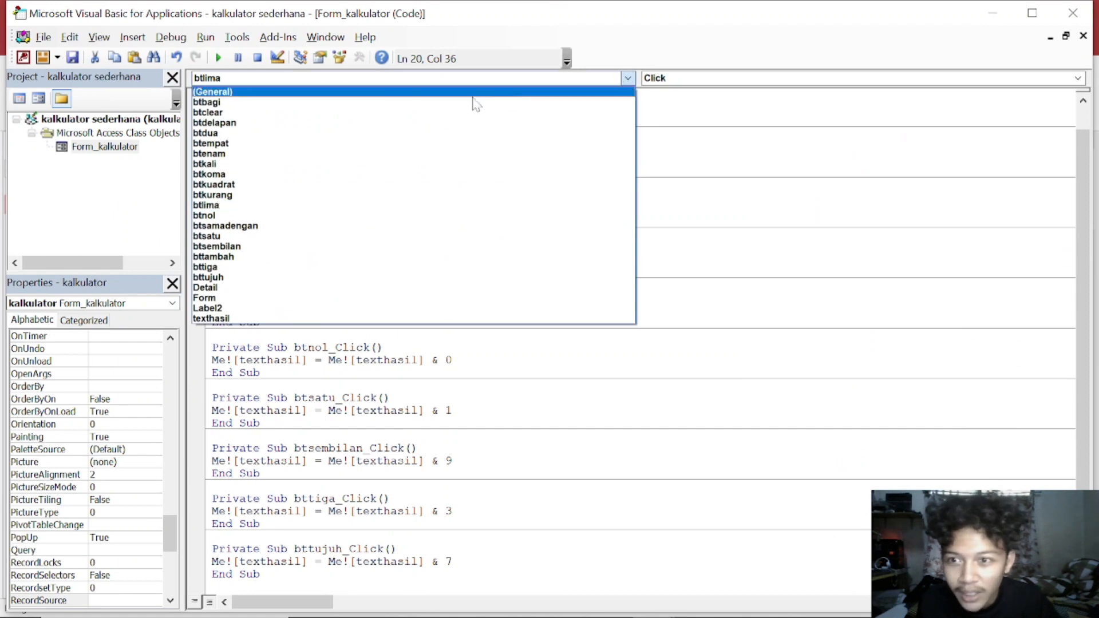
pyautogui.click(234, 134)
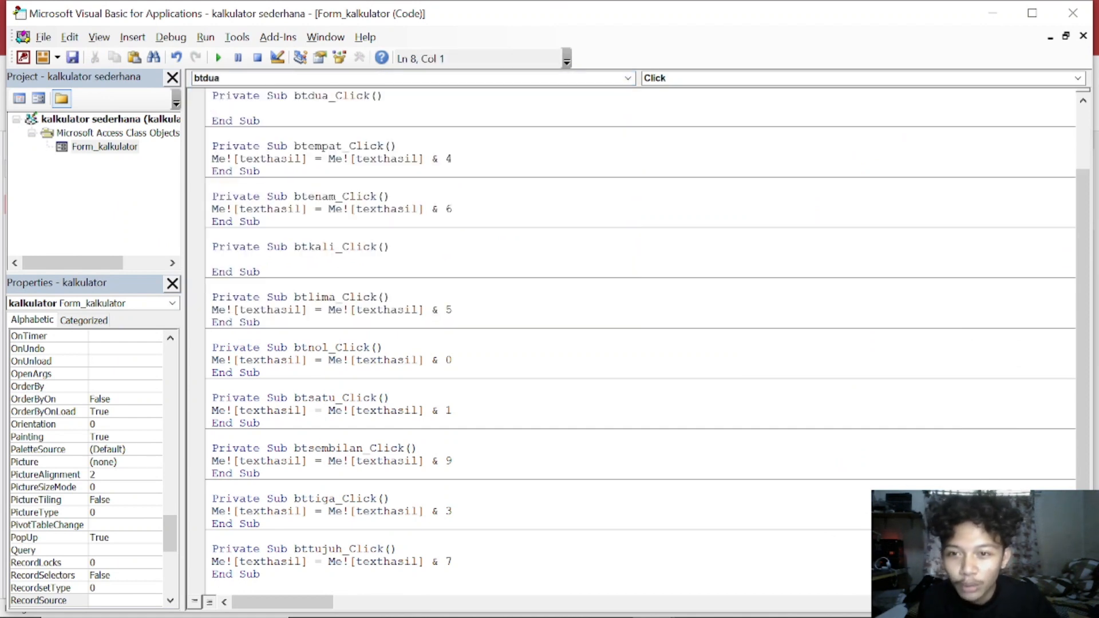
pyautogui.write('Me![texthasil] = Me![texthasil] & 0')
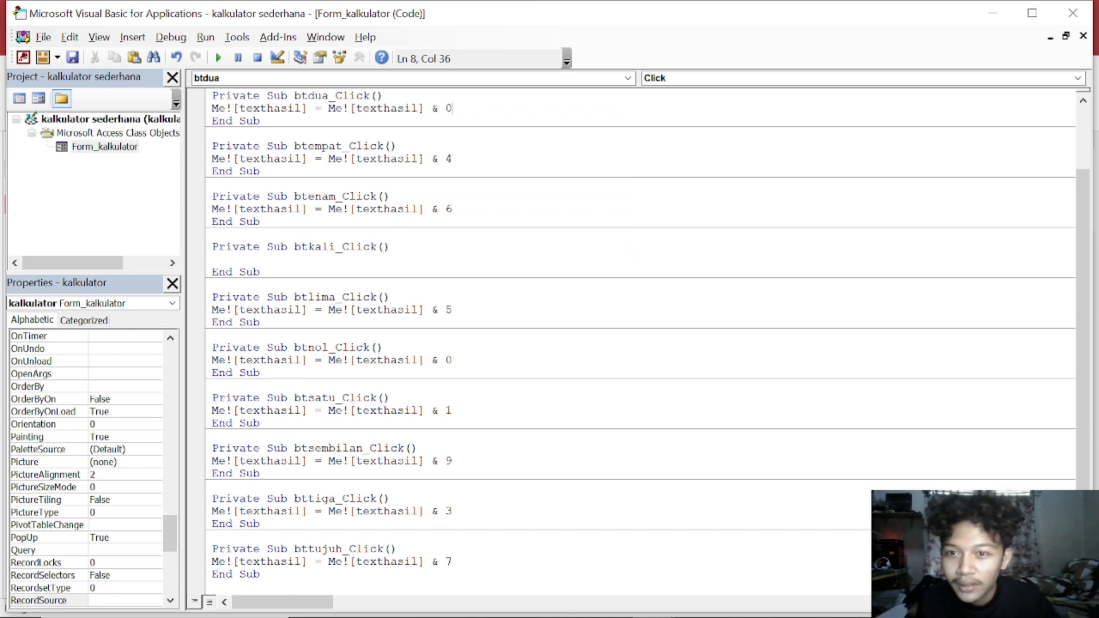
pyautogui.press('BackSpace')
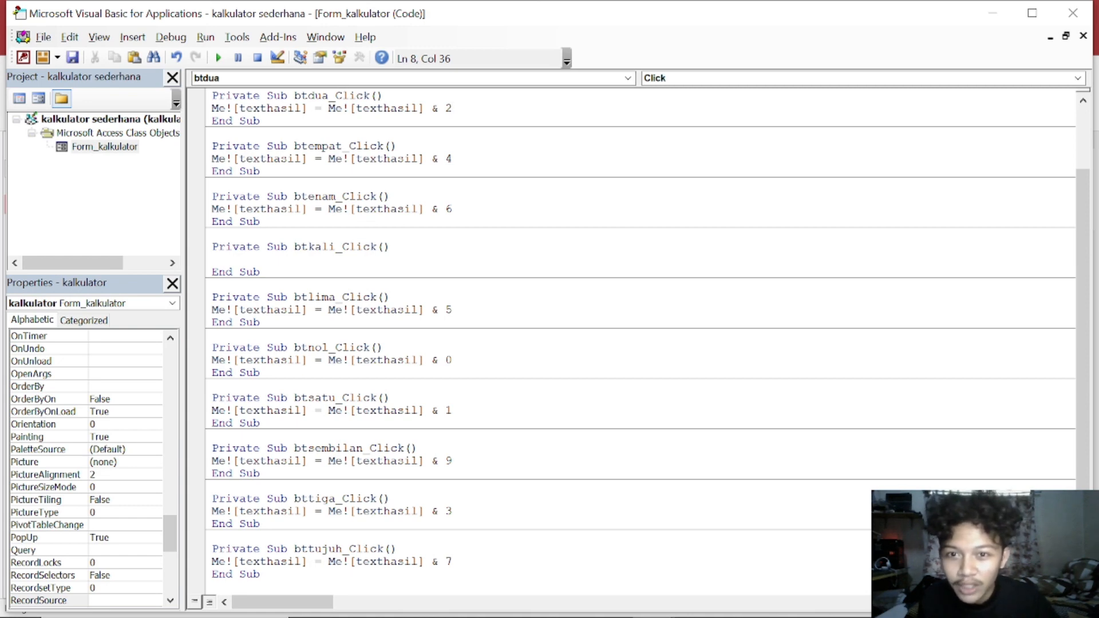
# Return to Access, run the calculator in Form View and test the digit buttons by entering 0123
pyautogui.hotkey('alt', 'F11')
pyautogui.click(19, 103)
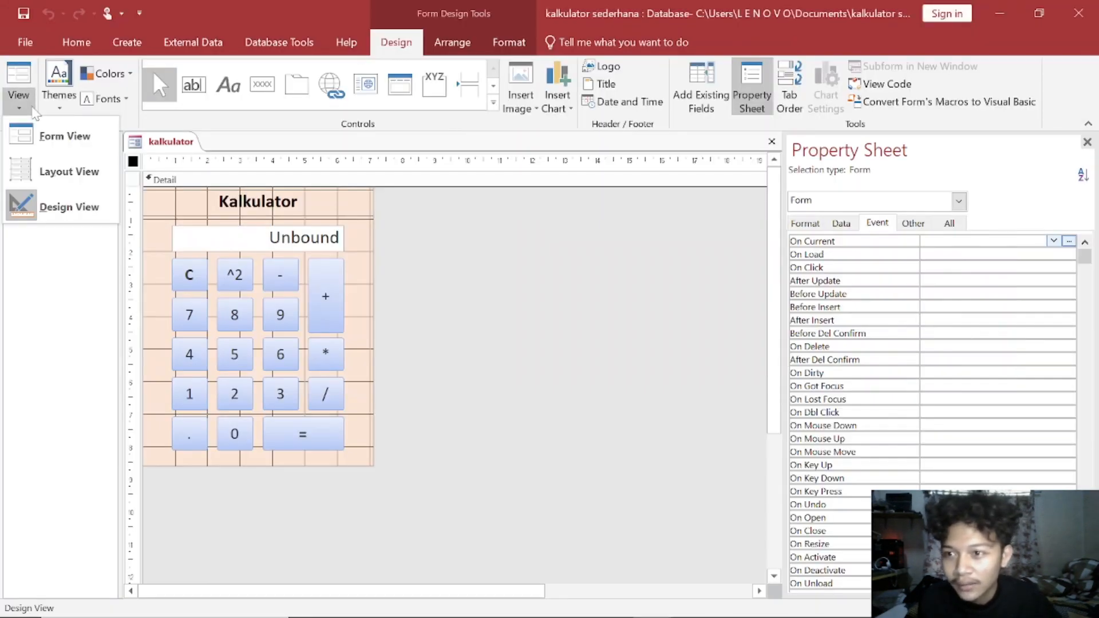
pyautogui.click(63, 136)
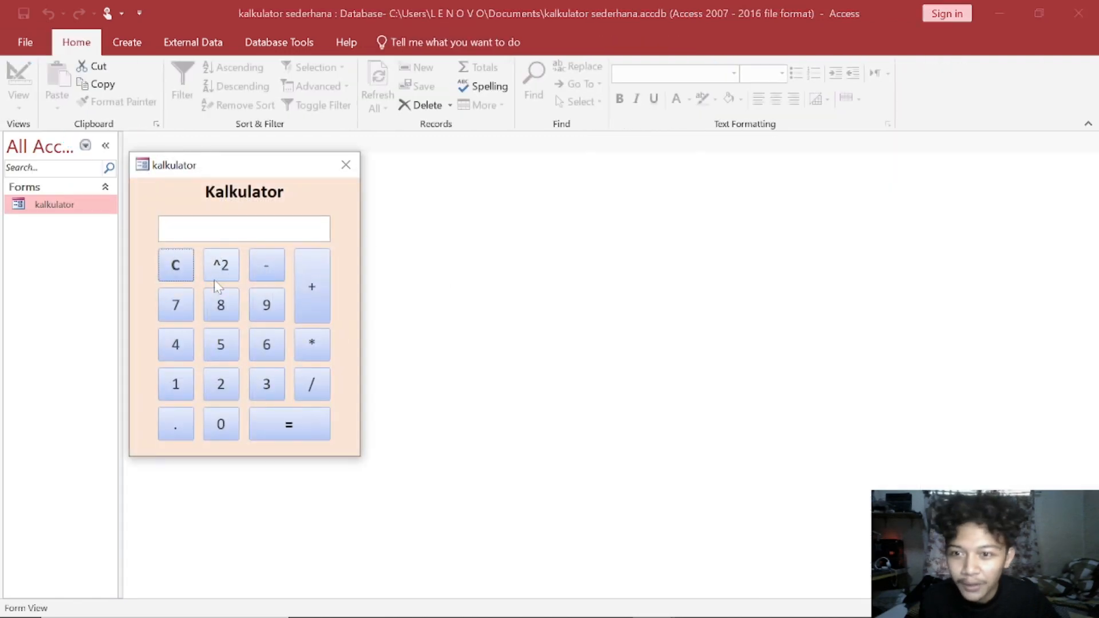
pyautogui.click(218, 423)
pyautogui.click(176, 384)
pyautogui.click(221, 384)
pyautogui.click(265, 384)
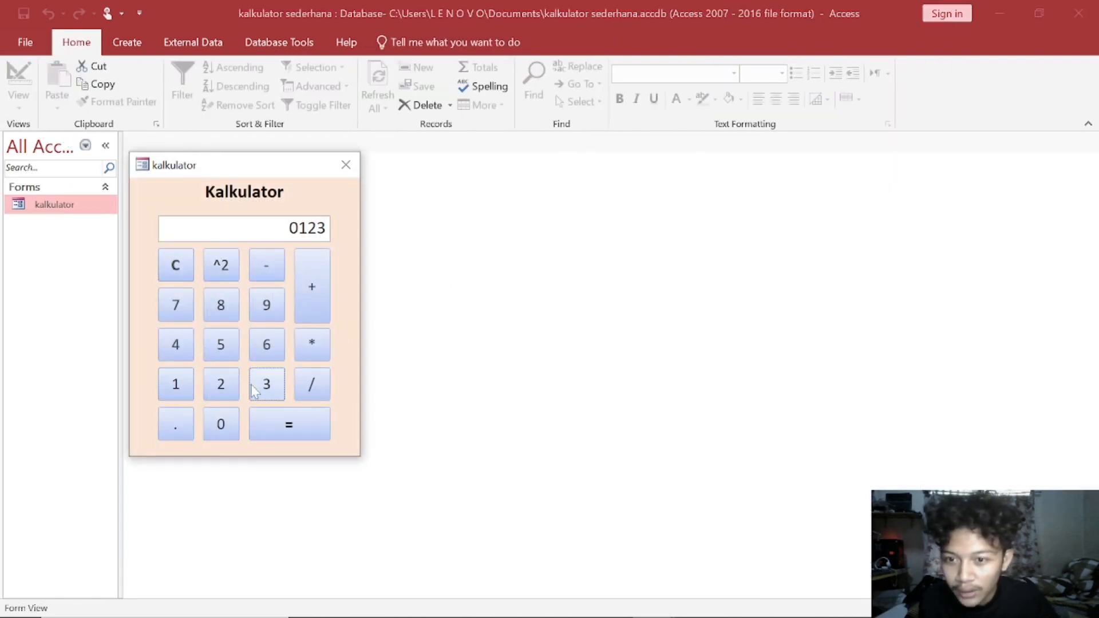
# Test the calculator's digit buttons by entering 4 through 9 in order, followed by 9, 8, 4 and 5
pyautogui.click(176, 344)
pyautogui.click(221, 344)
pyautogui.click(267, 344)
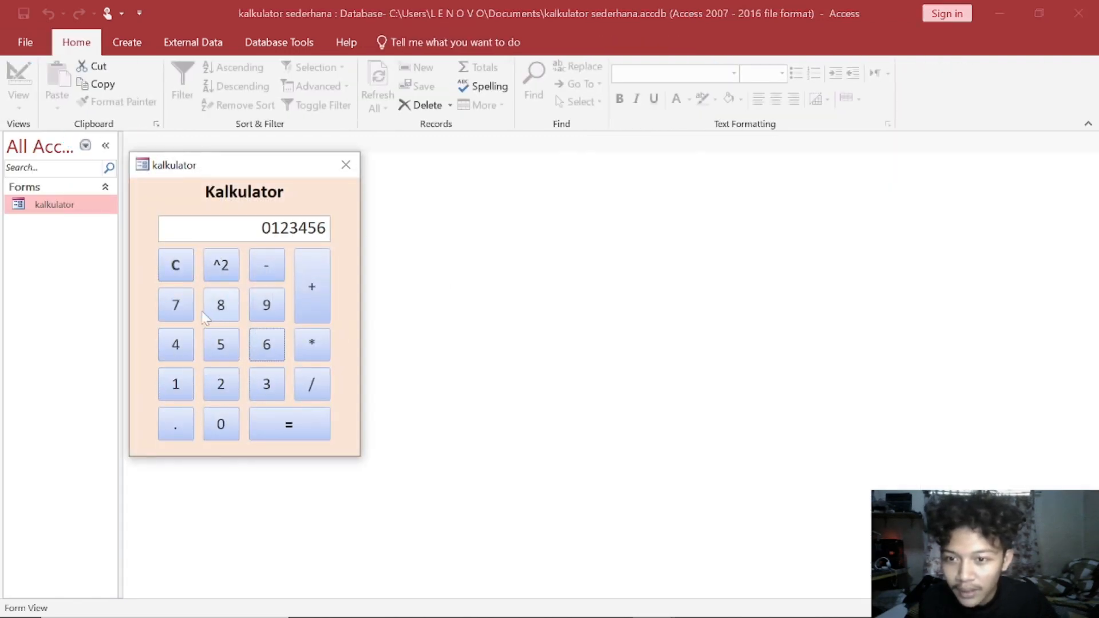
pyautogui.click(178, 305)
pyautogui.click(221, 305)
pyautogui.click(266, 305)
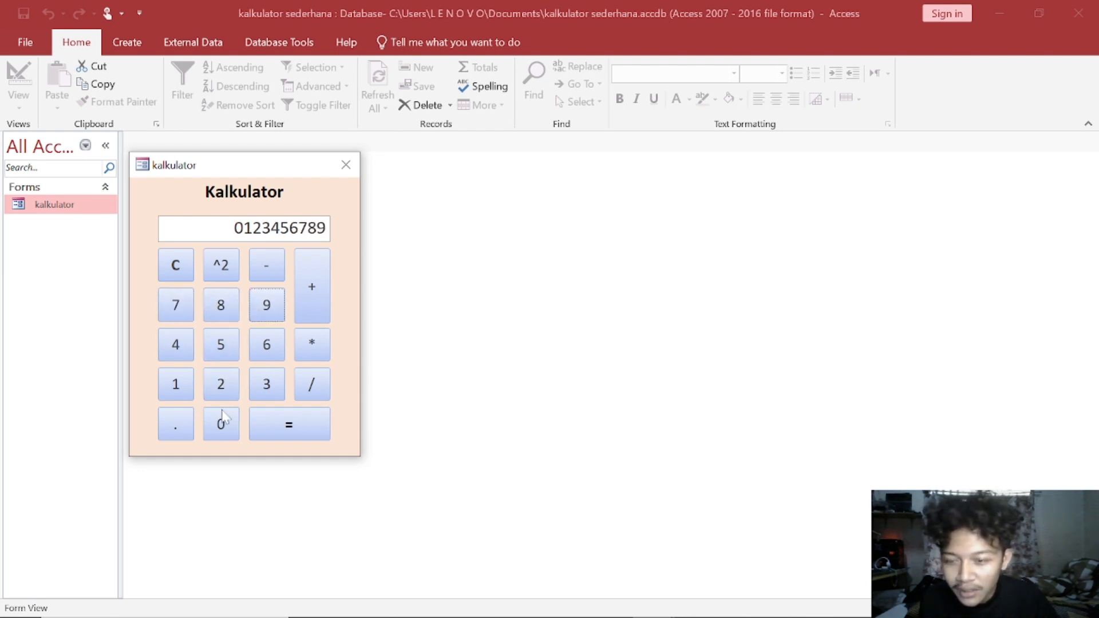
pyautogui.click(266, 305)
pyautogui.click(221, 305)
pyautogui.click(175, 344)
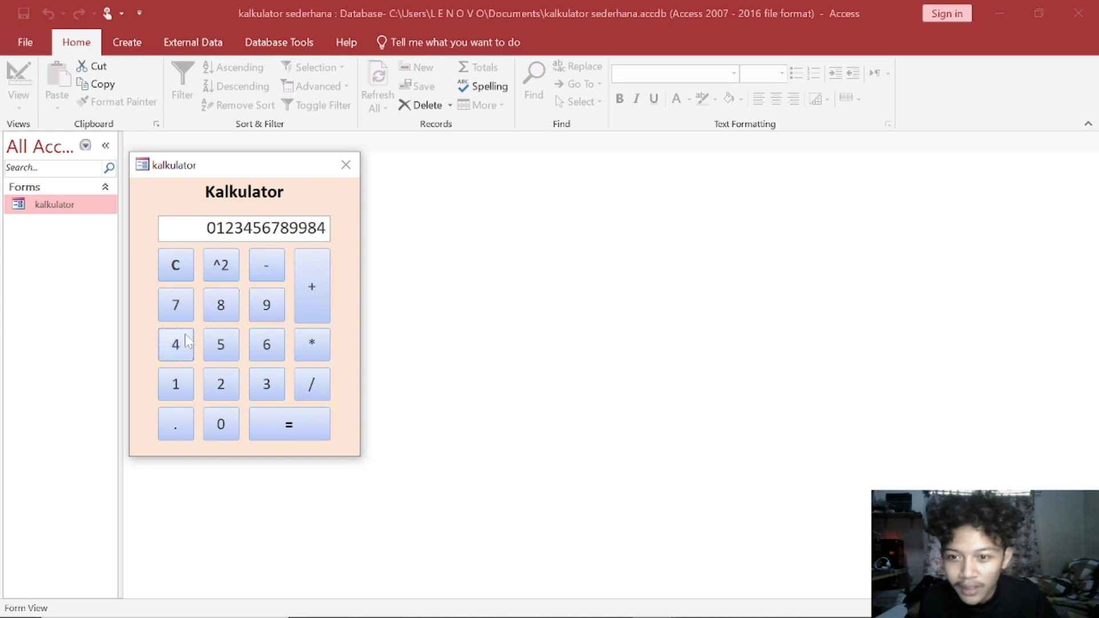
pyautogui.click(221, 344)
# Close the kalkulator form, saving its design changes, and reopen it in Design View
pyautogui.click(341, 170)
pyautogui.click(495, 364)
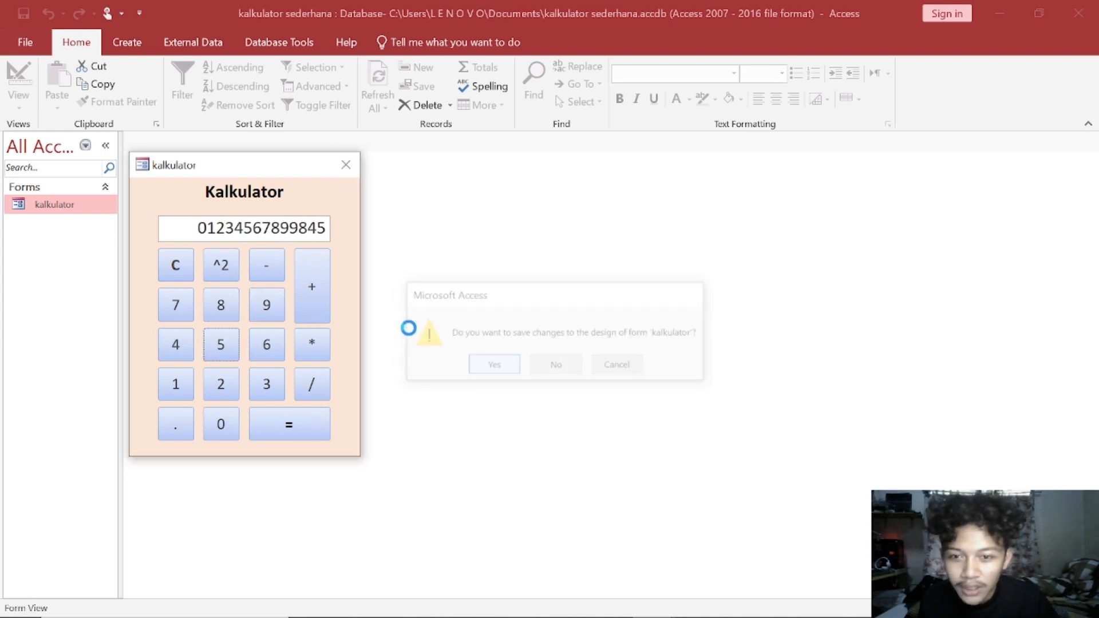
pyautogui.rightClick(72, 207)
pyautogui.click(113, 260)
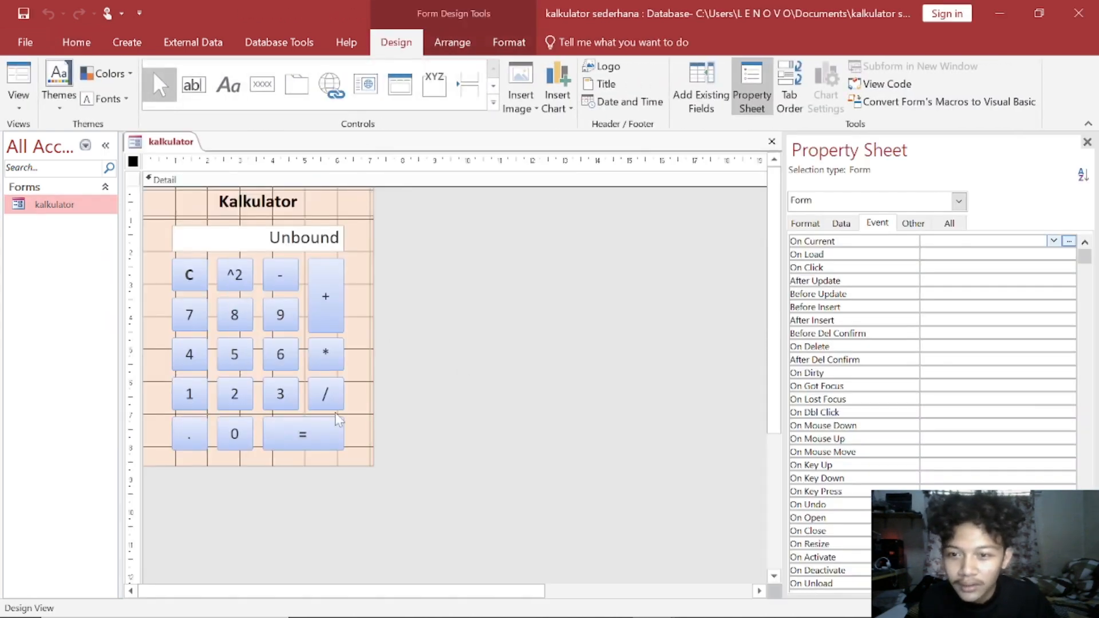
# In the VBA editor, add a btkoma Click procedure that writes "0," to an empty texthasil, otherwise appends ",", and sets btkoma.Enabled = True
pyautogui.click(173, 432)
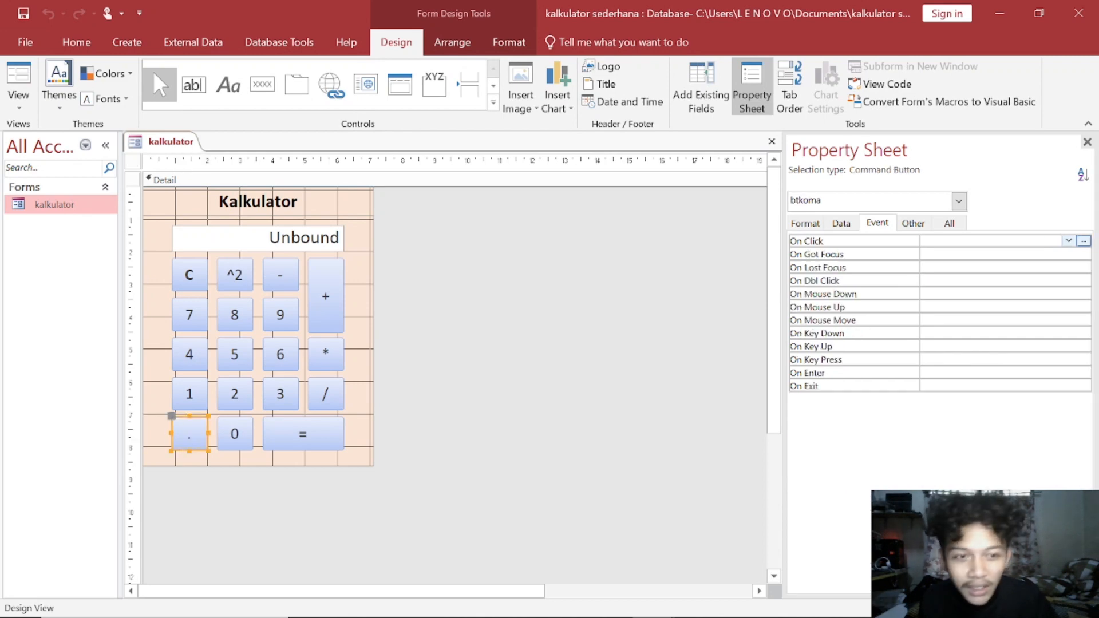
pyautogui.hotkey('alt', 'F11')
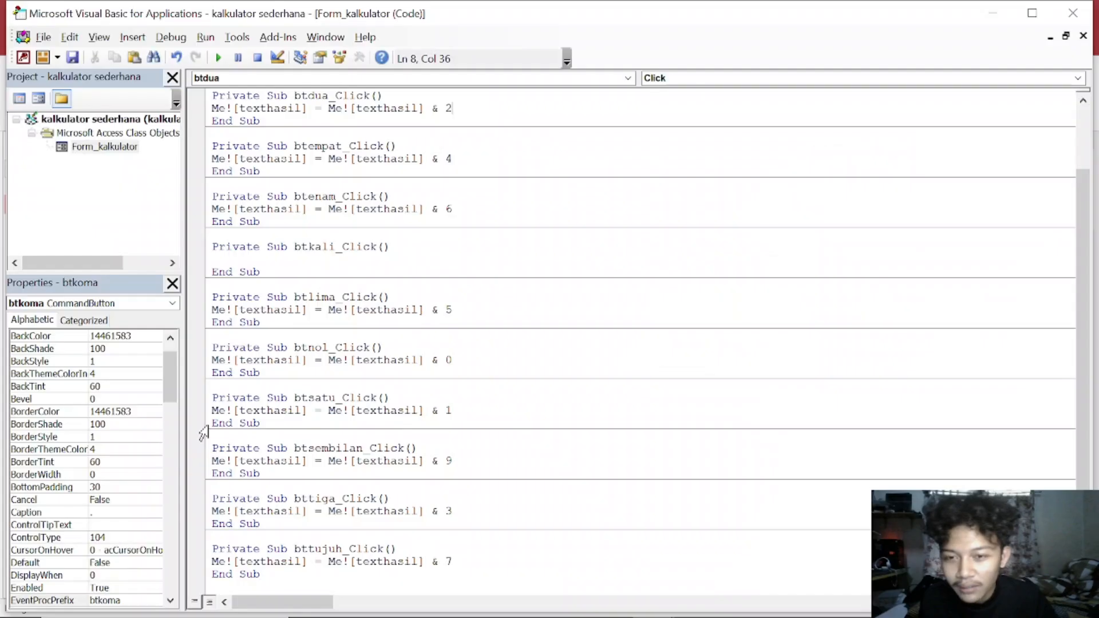
pyautogui.click(442, 80)
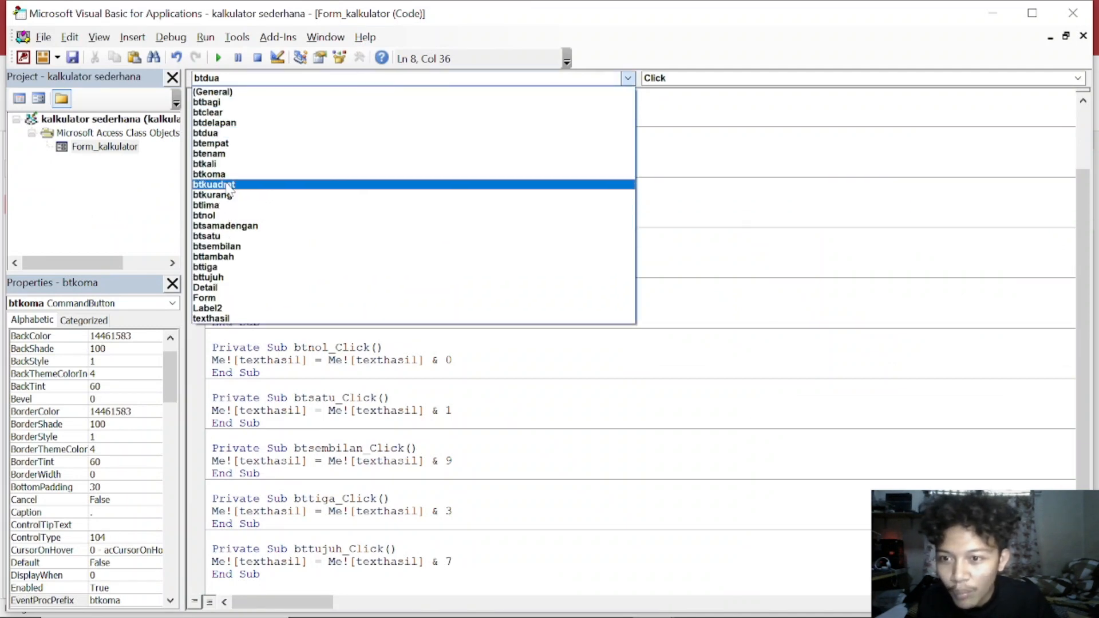
pyautogui.click(226, 175)
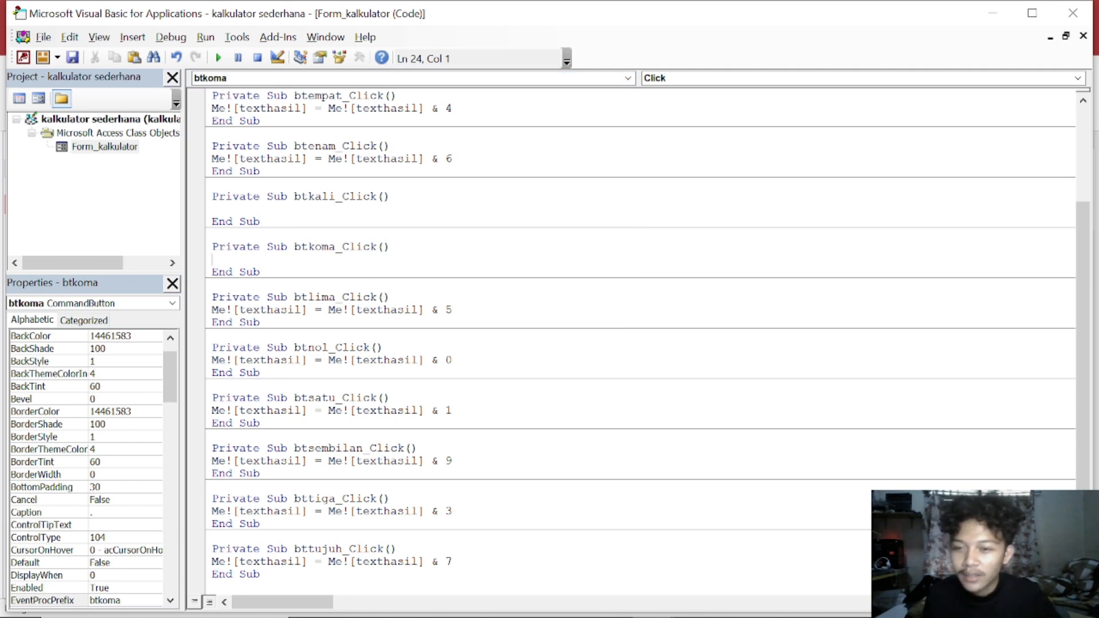
pyautogui.write('If Me![texthasil] = "" Then Me![texthasil] = "0," Else Me![texthasil] = Me![texthasil] & "," End If btkoma.Enabled = True')
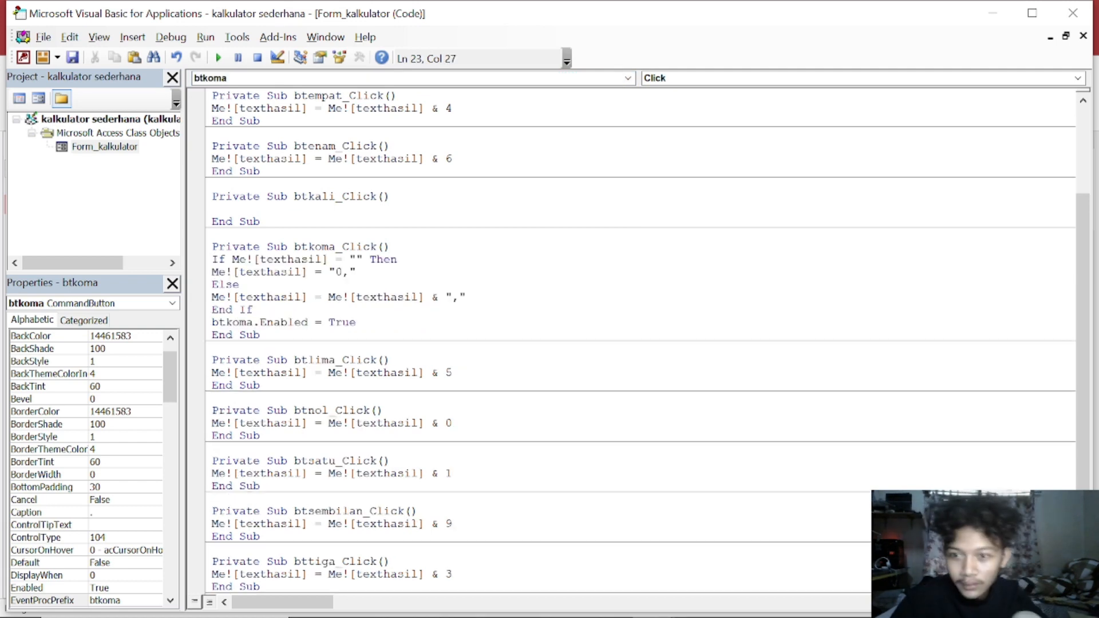
# Review the btkoma_Click code line by line, comparing its If/Else branches with the texthasil text box on the form
pyautogui.hotkey('shift', 'Up')
pyautogui.moveTo(335, 312); pyautogui.dragTo(208, 261)
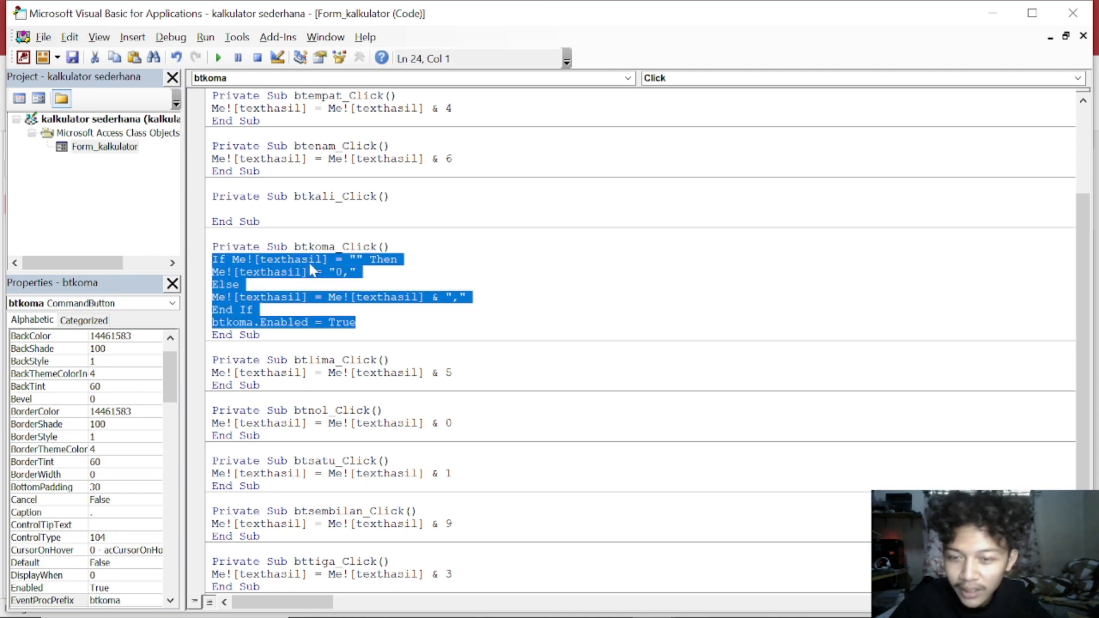
pyautogui.click(356, 272)
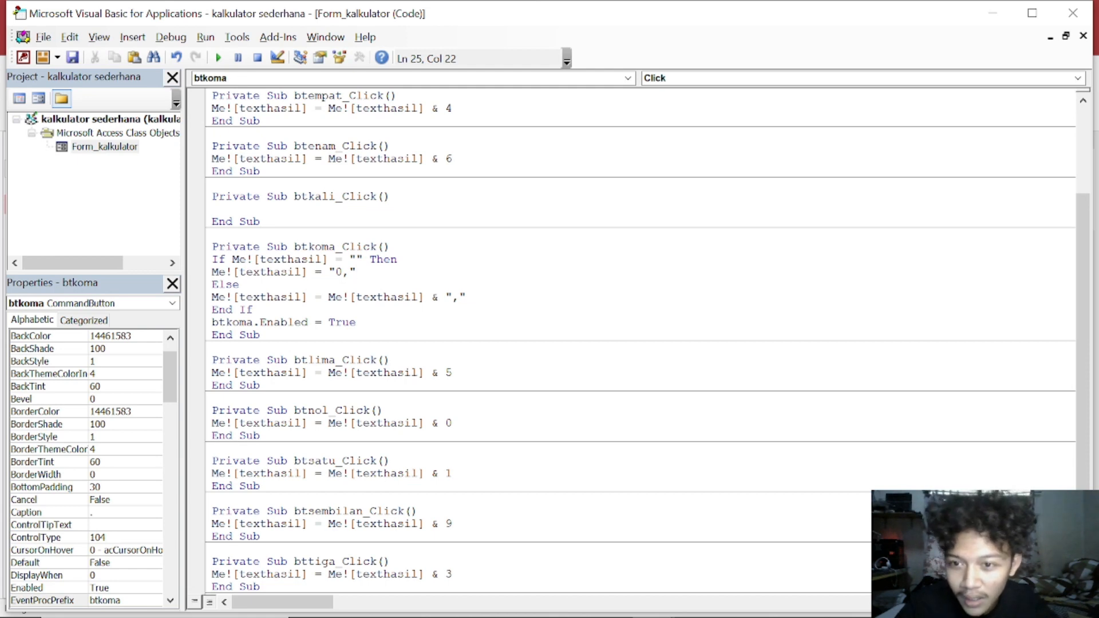
pyautogui.hotkey('alt', 'Tab')
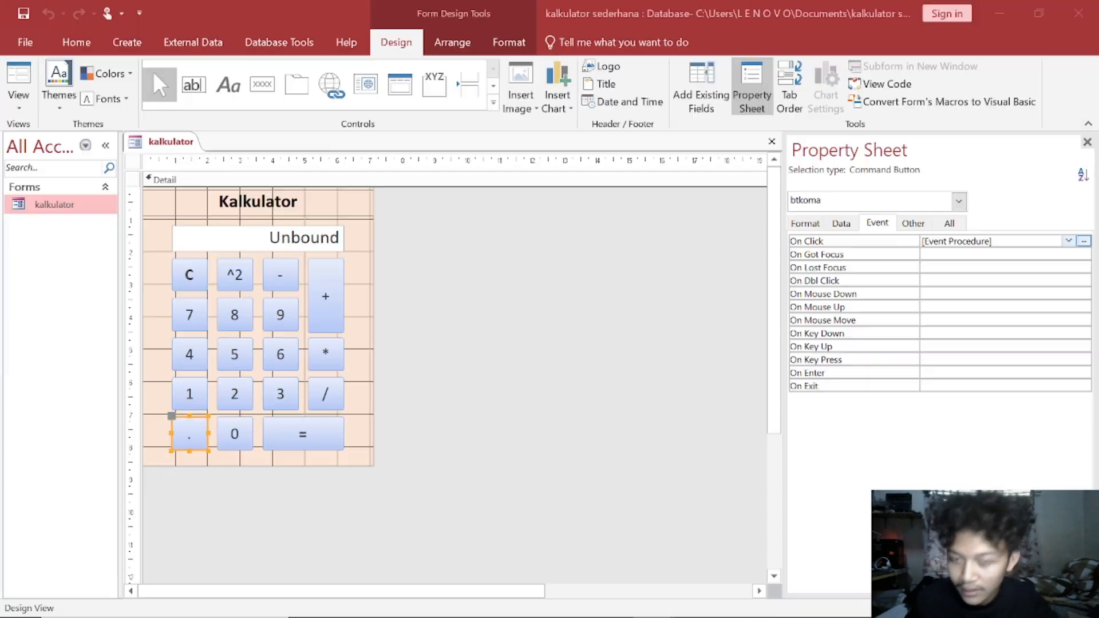
pyautogui.click(257, 235)
pyautogui.hotkey('alt', 'Tab')
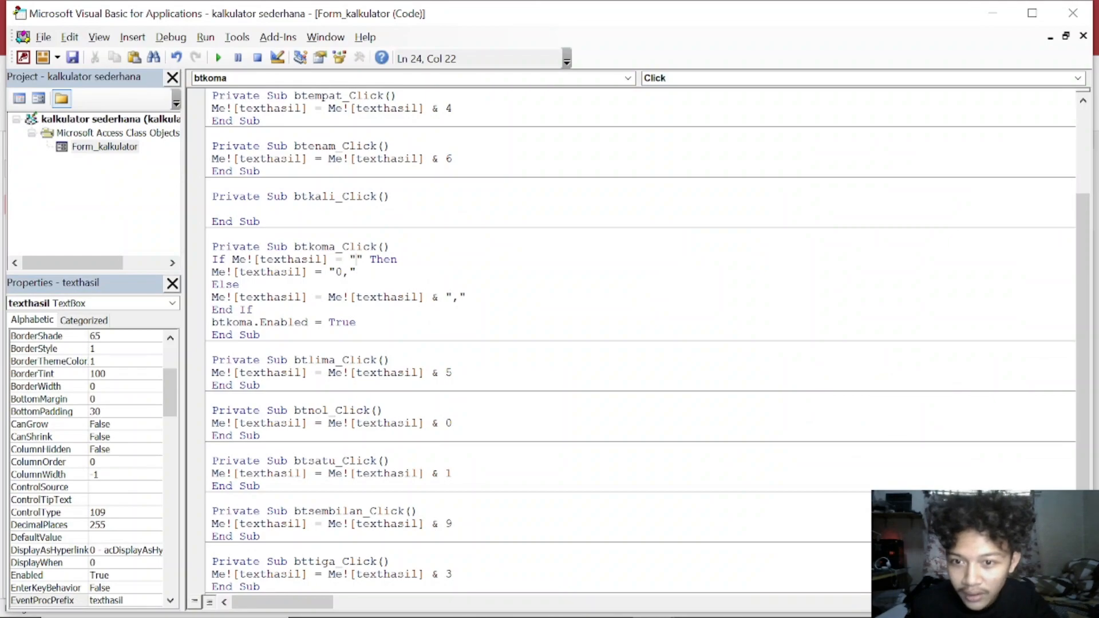
pyautogui.hotkey('alt', 'Tab')
pyautogui.hotkey('alt', 'Tab')
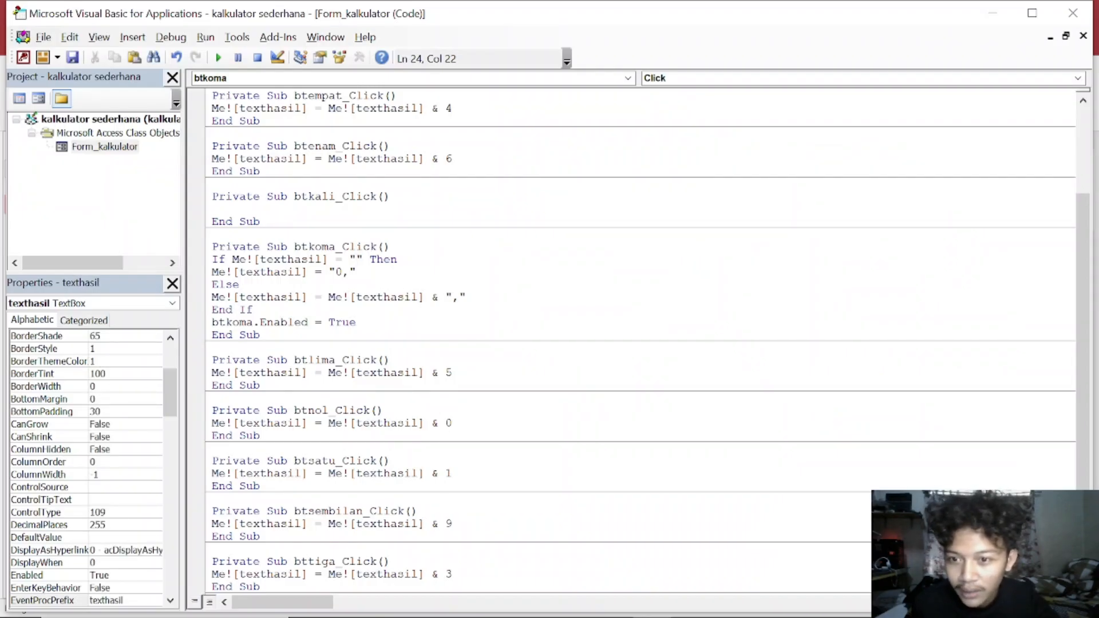
pyautogui.click(281, 271)
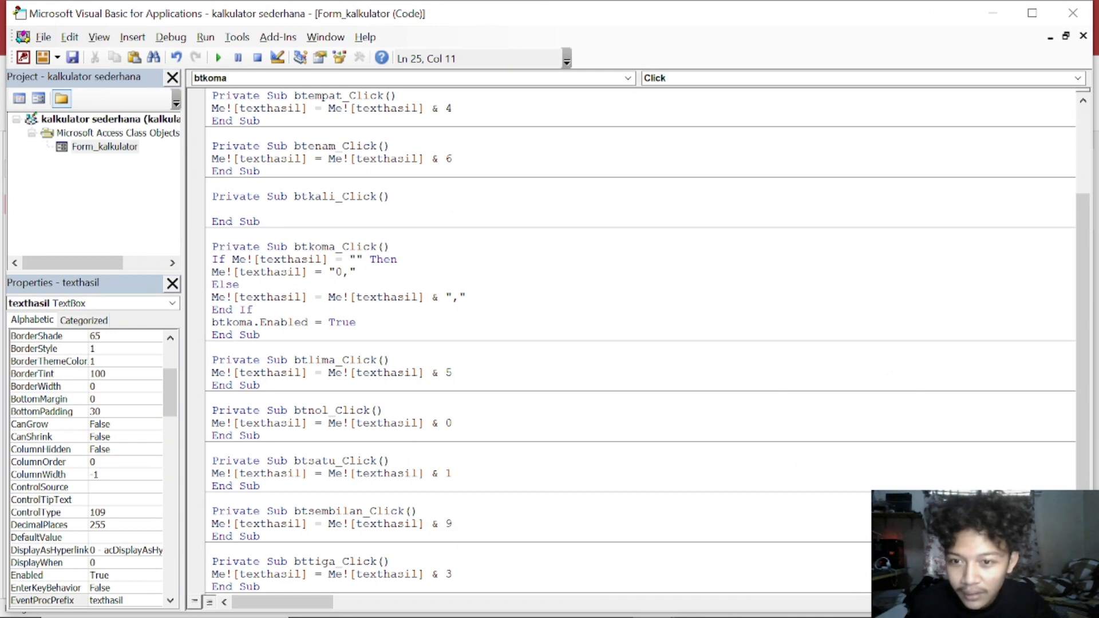
pyautogui.hotkey('alt', 'Tab')
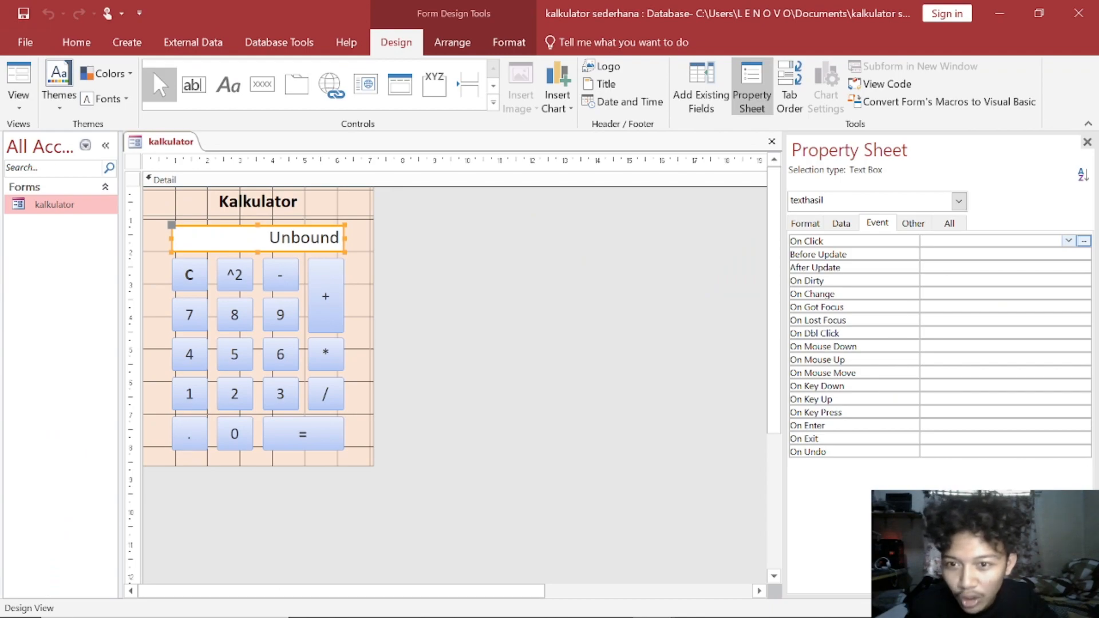
pyautogui.hotkey('alt', 'Tab')
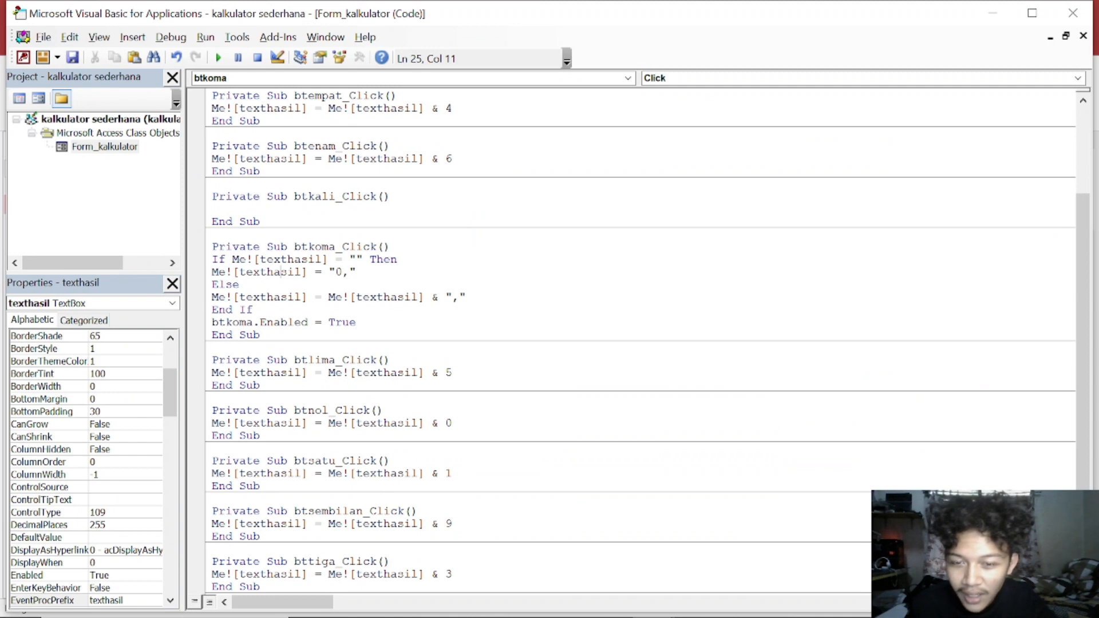
pyautogui.hotkey('alt', 'Tab')
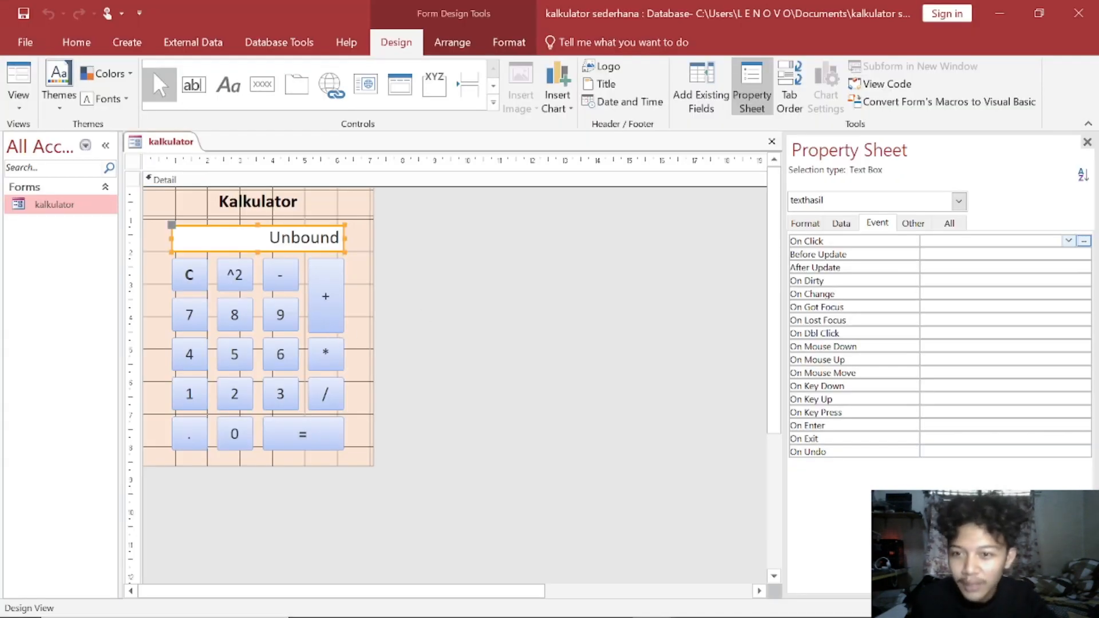
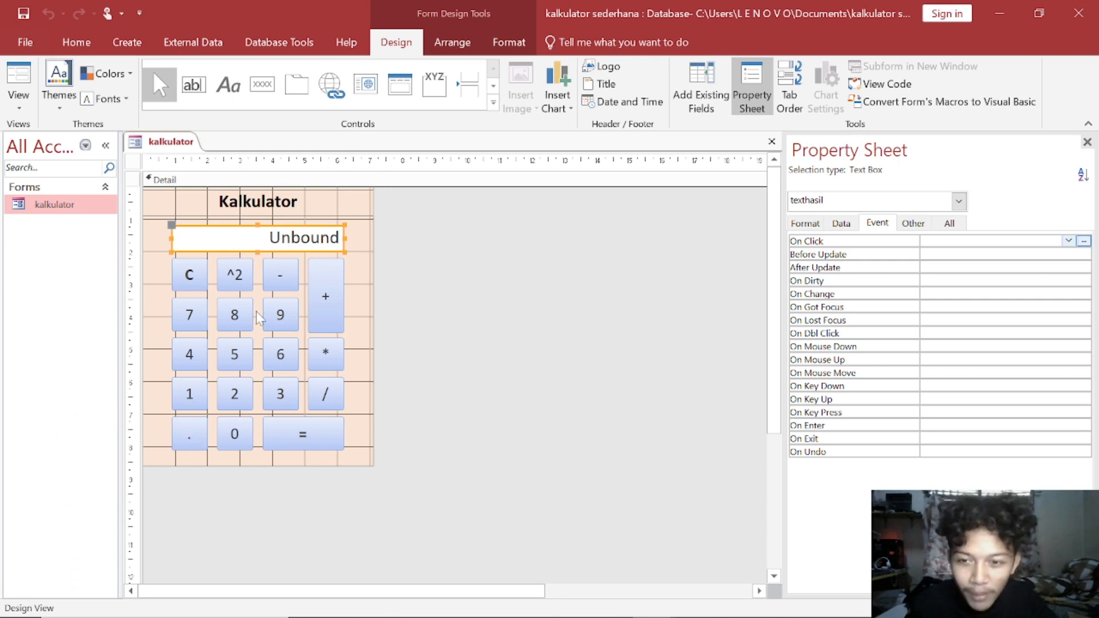
pyautogui.hotkey('alt', 'Tab')
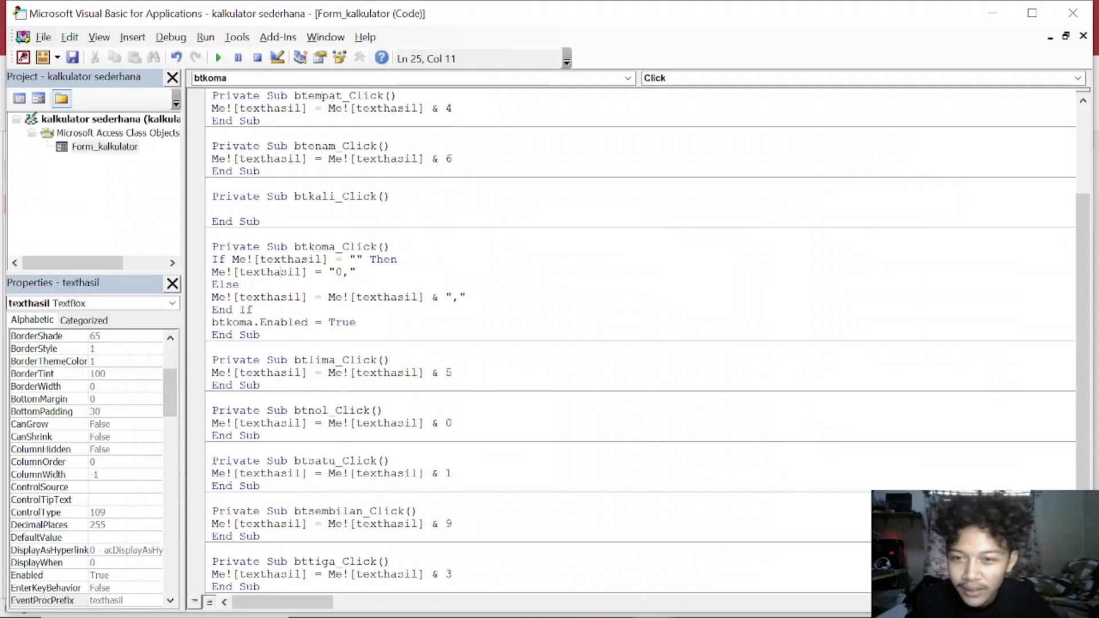
pyautogui.press('Down')
pyautogui.press('Down')
pyautogui.press('Down')
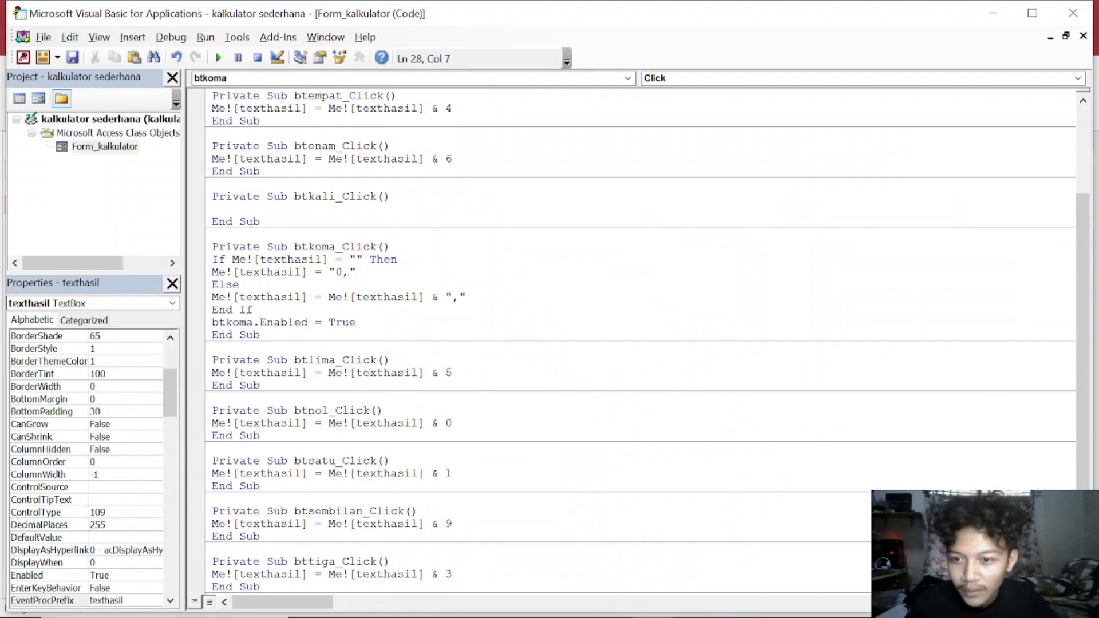
pyautogui.hotkey('alt', 'Tab')
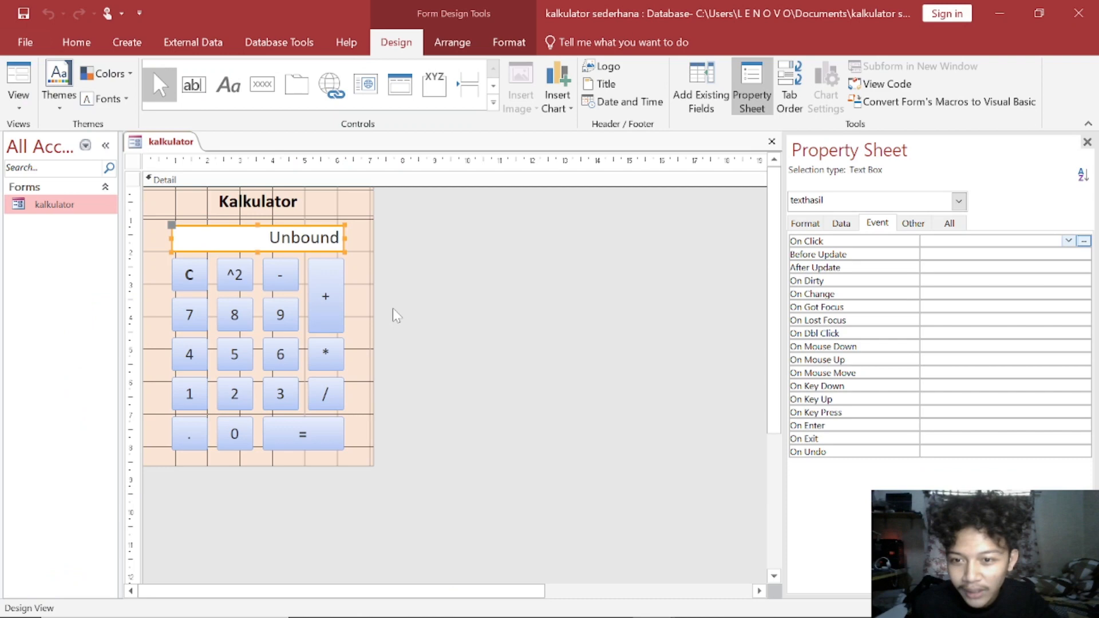
# Show the calculator in Form View and test the decimal button on the empty display
pyautogui.click(19, 103)
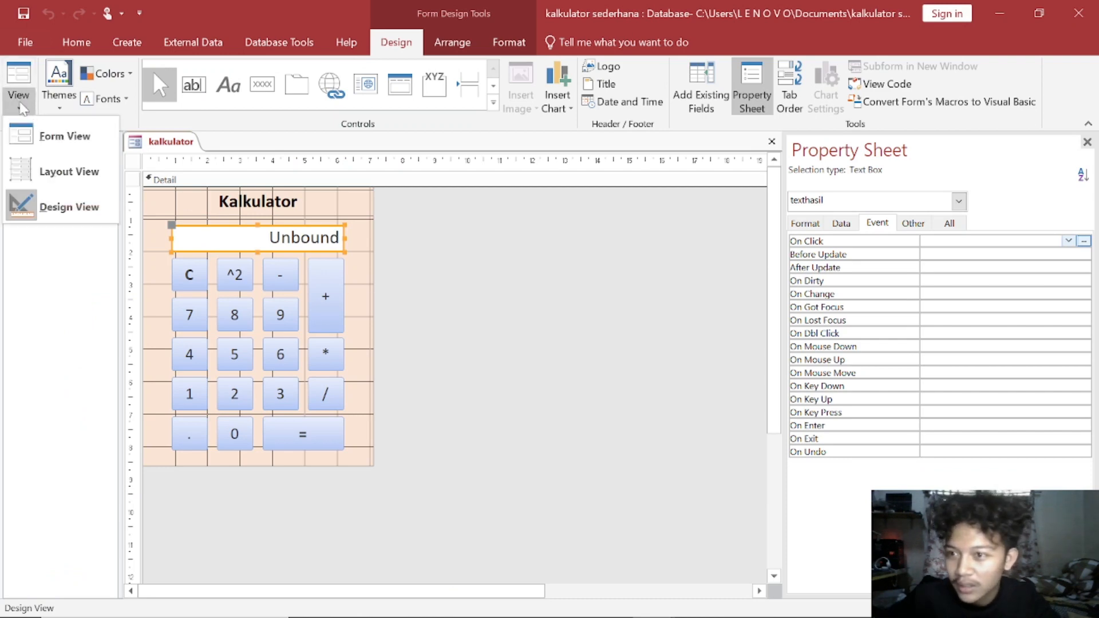
pyautogui.click(35, 129)
pyautogui.moveTo(242, 169); pyautogui.dragTo(389, 159)
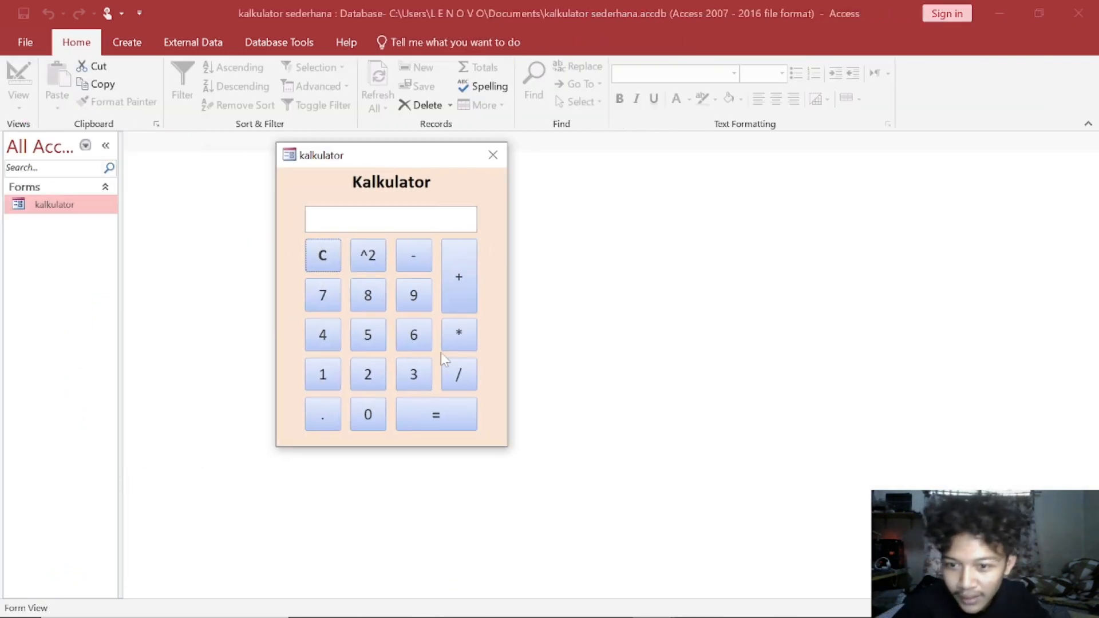
pyautogui.click(324, 416)
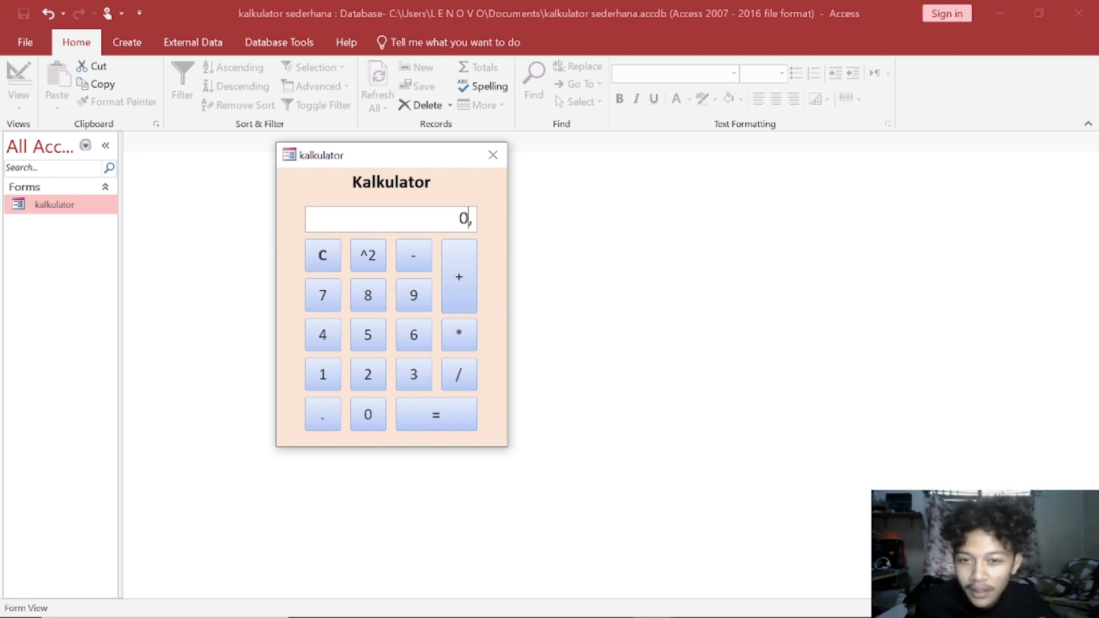
# Check the "0," value assigned to texthasil in the btkoma_Click code and return to the running calculator form
pyautogui.hotkey('alt', 'Tab')
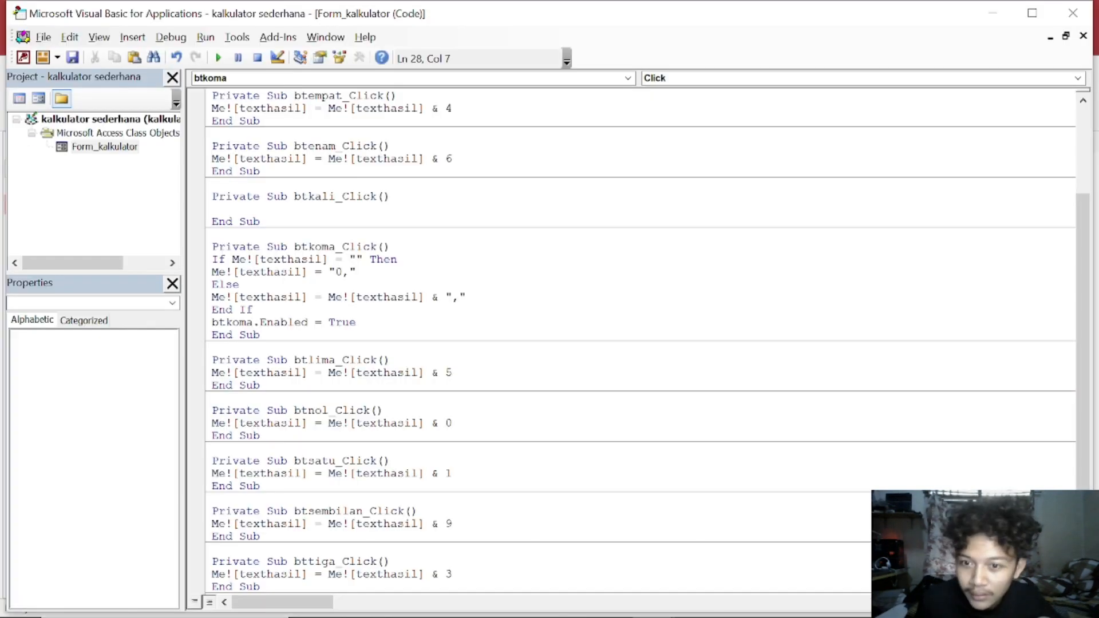
pyautogui.hotkey('shift', 'Left')
pyautogui.hotkey('shift', 'Left')
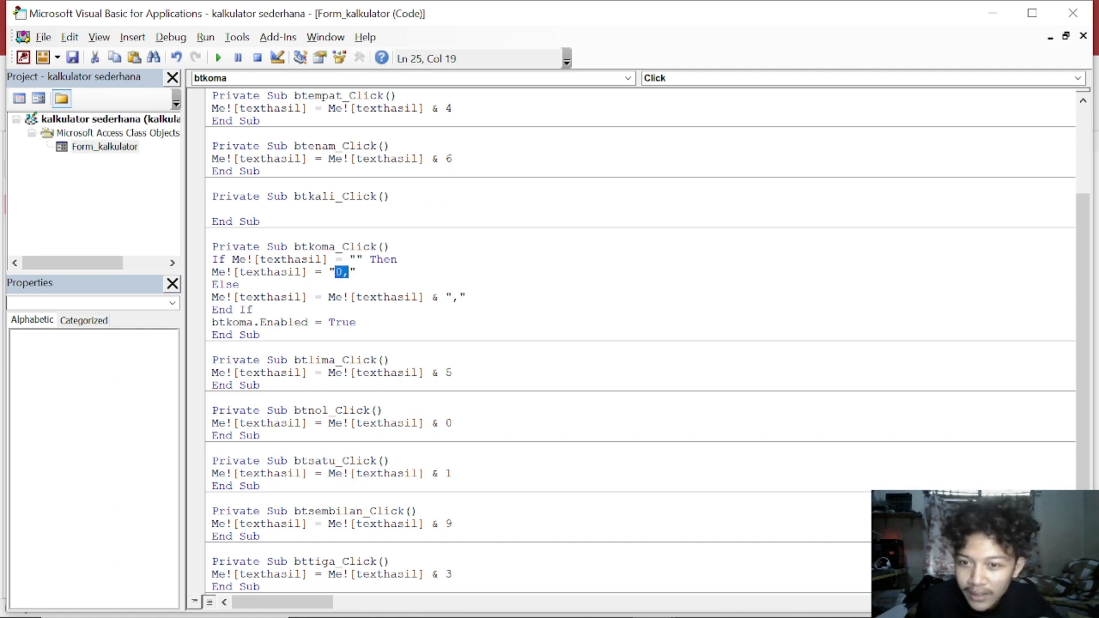
pyautogui.hotkey('alt', 'Tab')
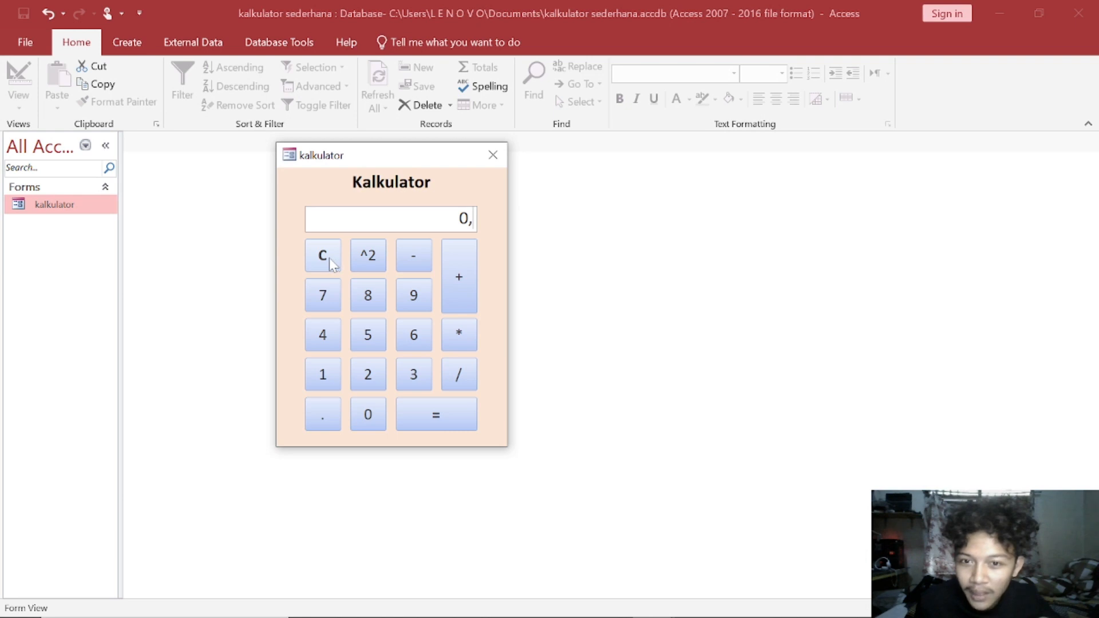
# Try the calculator's C button and clear the contents of the display
pyautogui.click(323, 264)
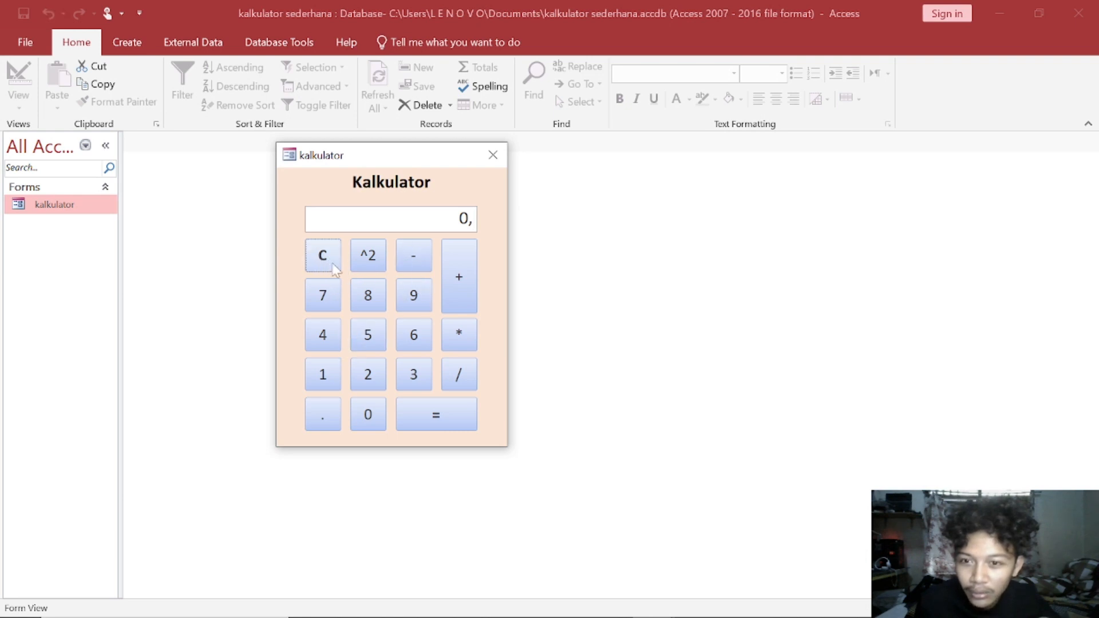
pyautogui.moveTo(454, 220); pyautogui.dragTo(546, 220)
pyautogui.press('BackSpace')
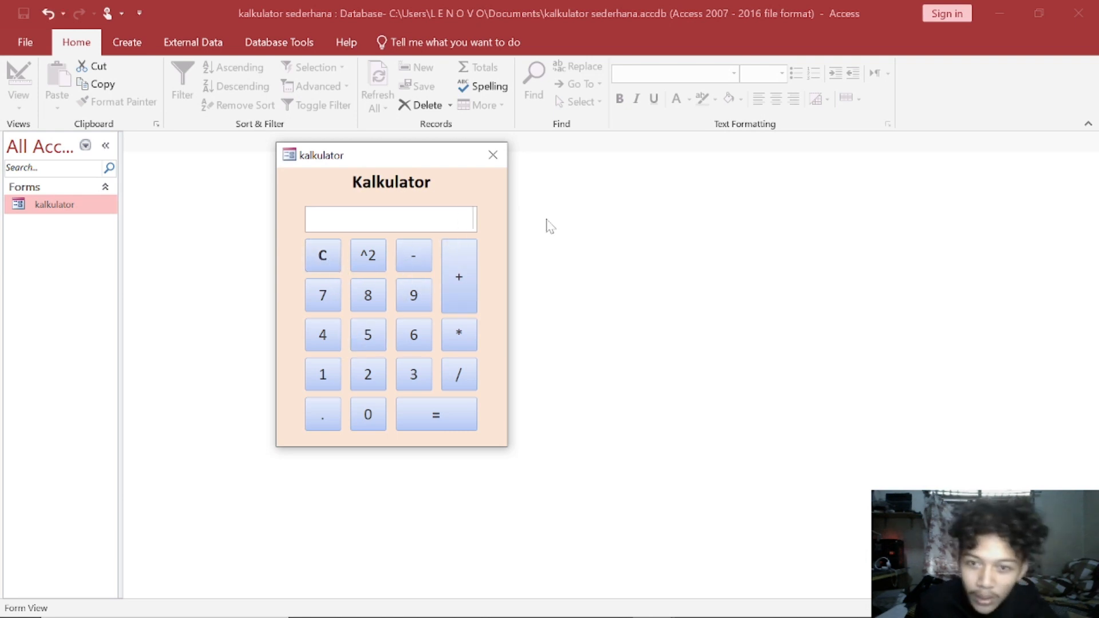
# Test the decimal button after a digit by entering 1,2 on the calculator
pyautogui.click(324, 375)
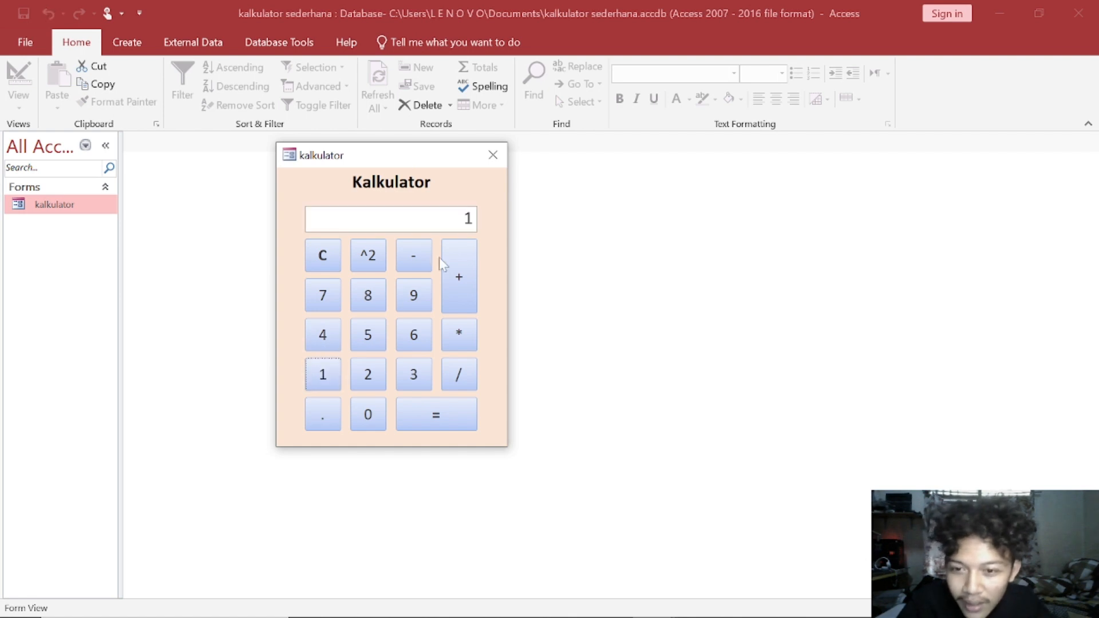
pyautogui.click(329, 420)
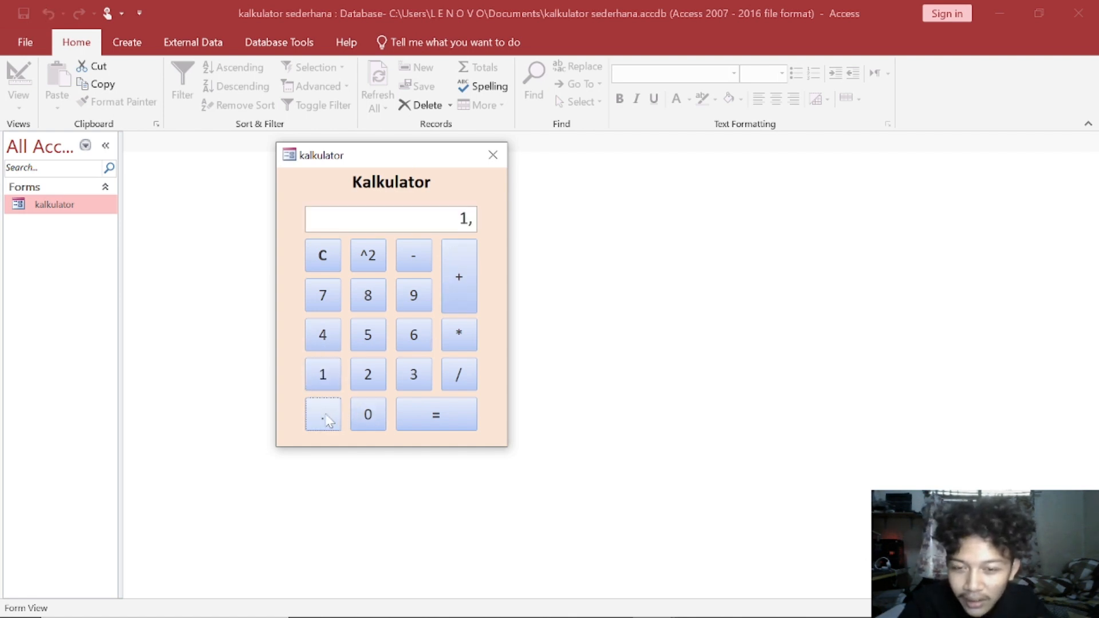
pyautogui.click(468, 219)
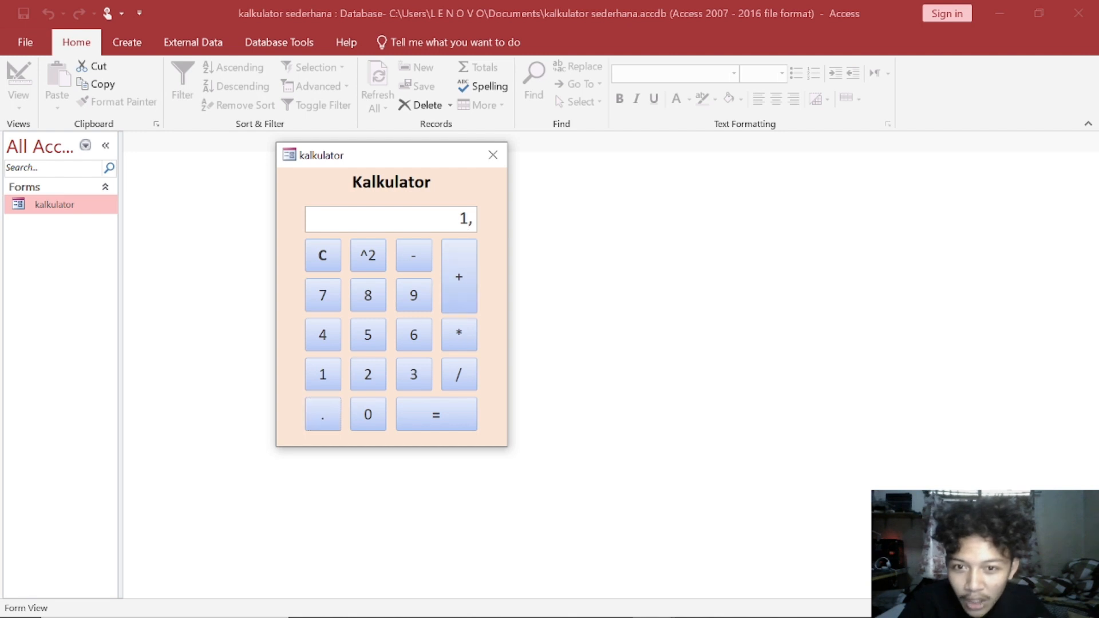
pyautogui.write('2')
pyautogui.click(370, 379)
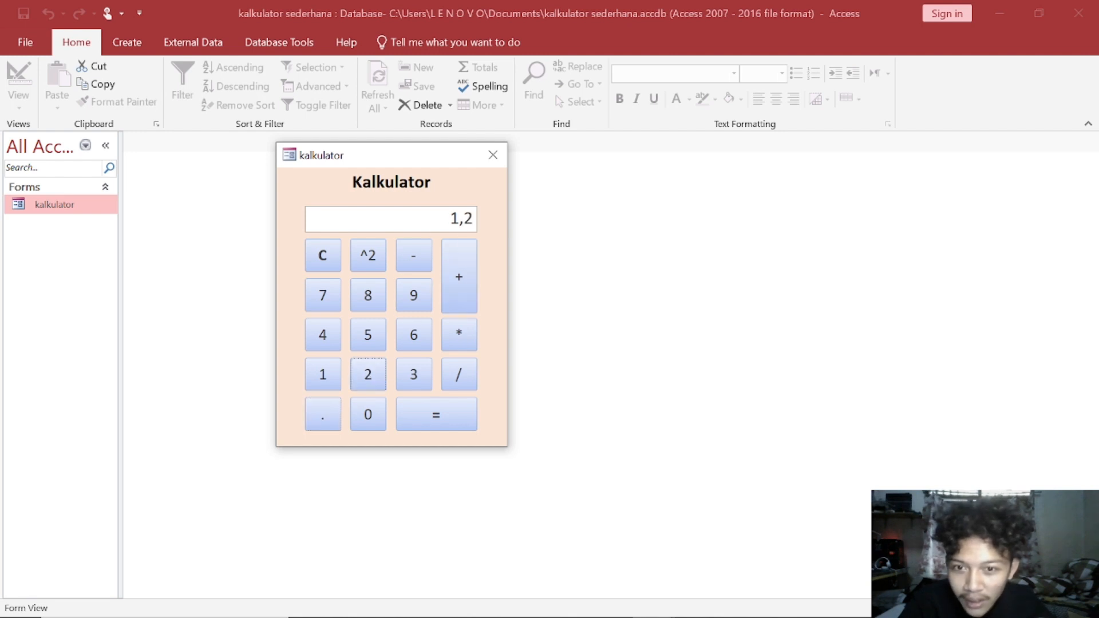
# Check the btkoma_Click code in the VBA editor and try the C button on the running calculator
pyautogui.hotkey('alt', 'Tab')
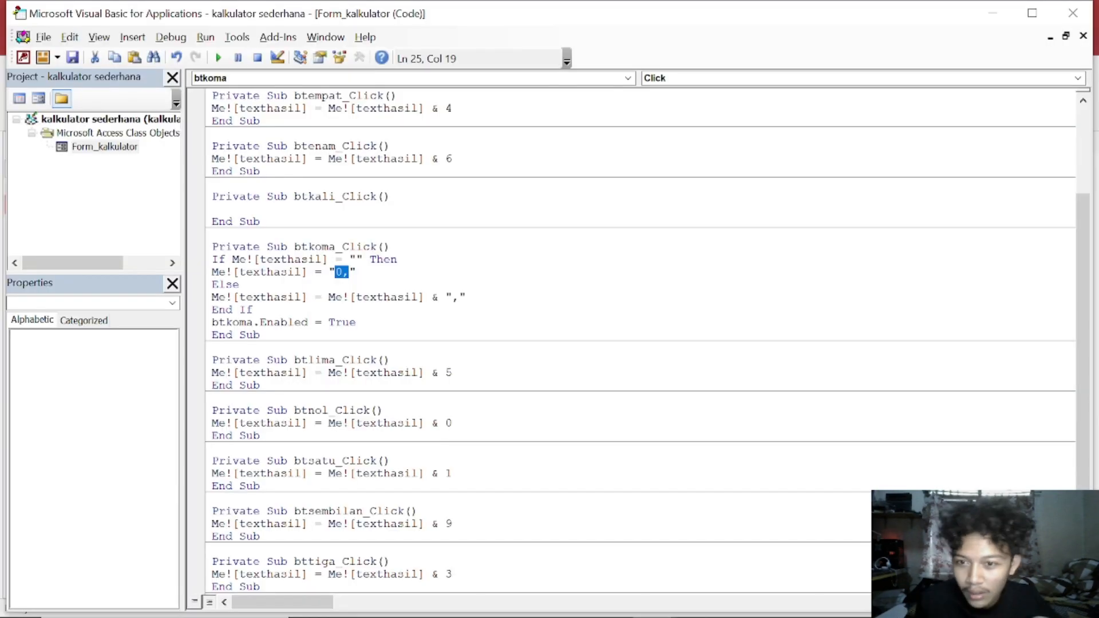
pyautogui.moveTo(359, 312); pyautogui.dragTo(350, 322)
pyautogui.click(358, 322)
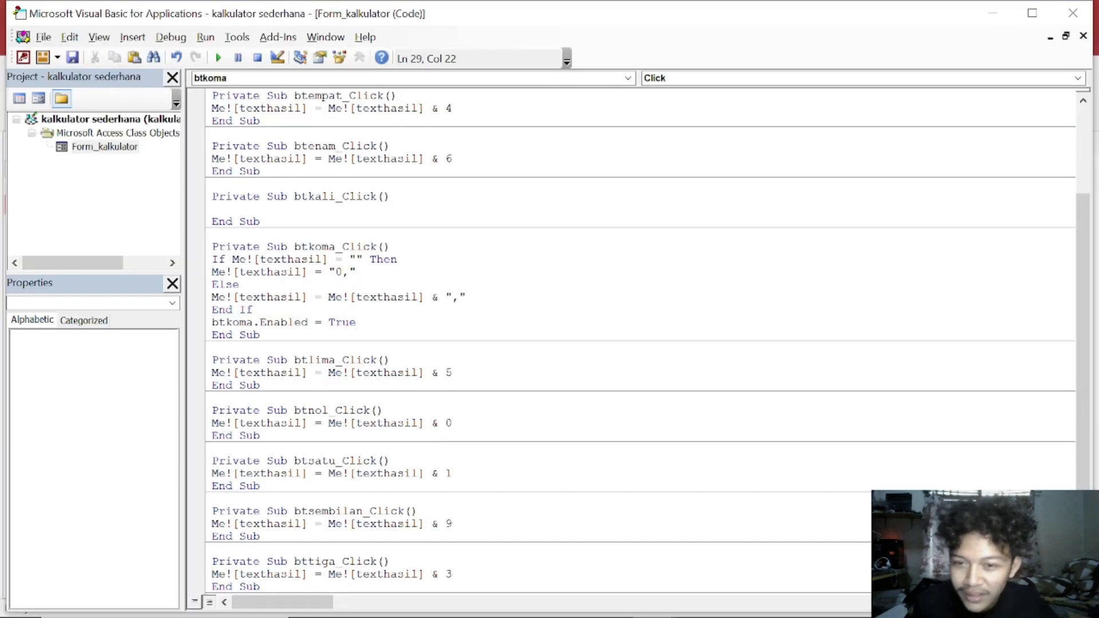
pyautogui.hotkey('alt', 'Tab')
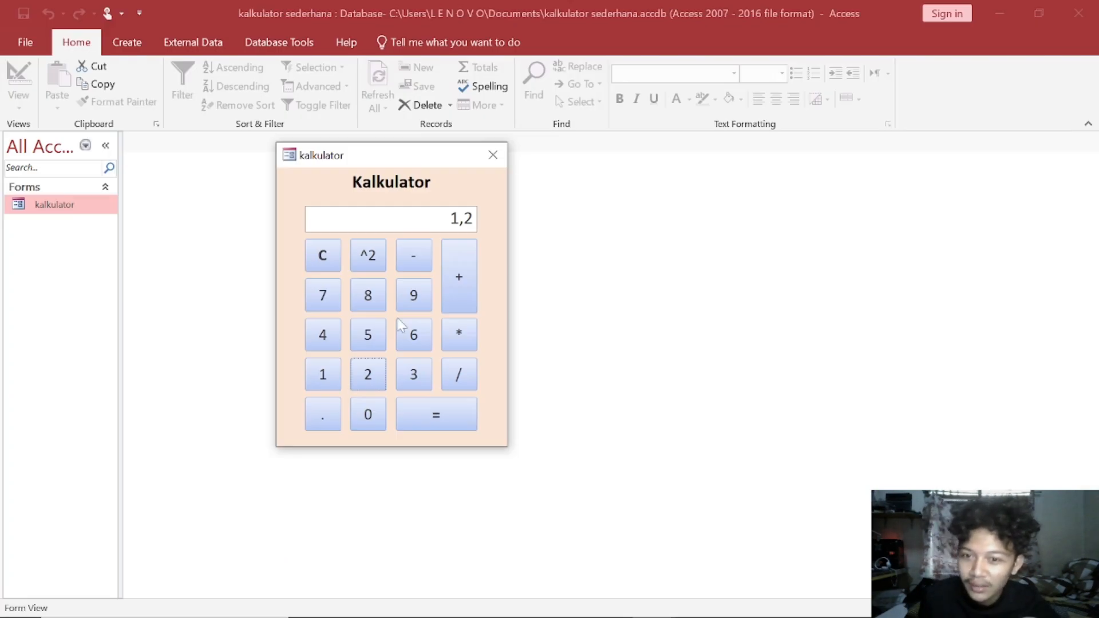
pyautogui.click(324, 256)
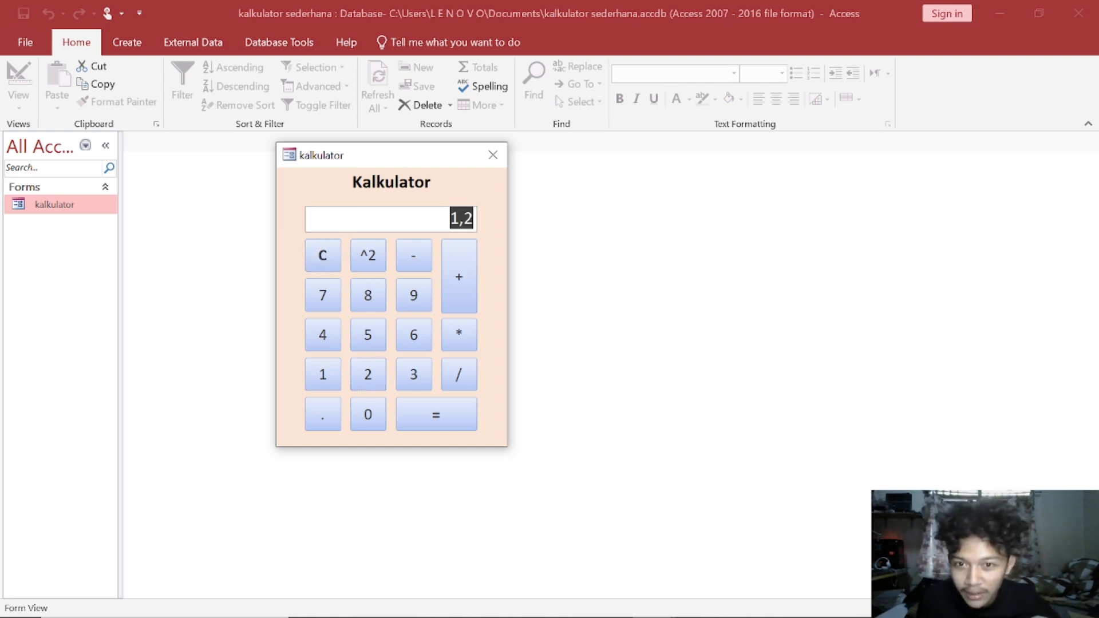
# Close the kalkulator form saving its design changes, and reopen it in Design View with its VBA code
pyautogui.click(493, 155)
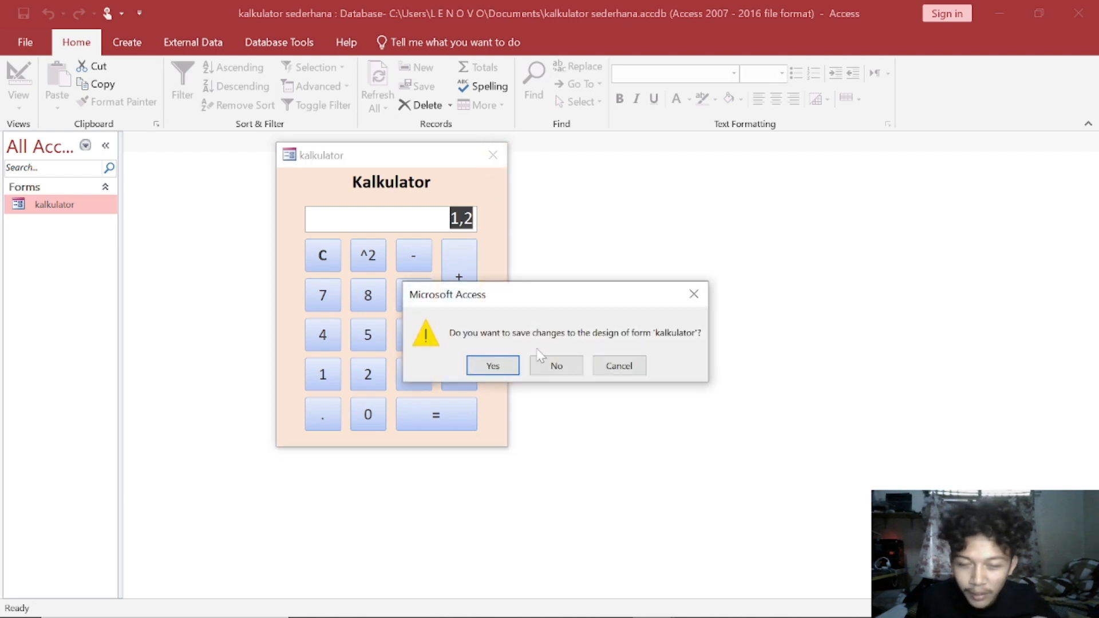
pyautogui.click(493, 365)
pyautogui.rightClick(75, 205)
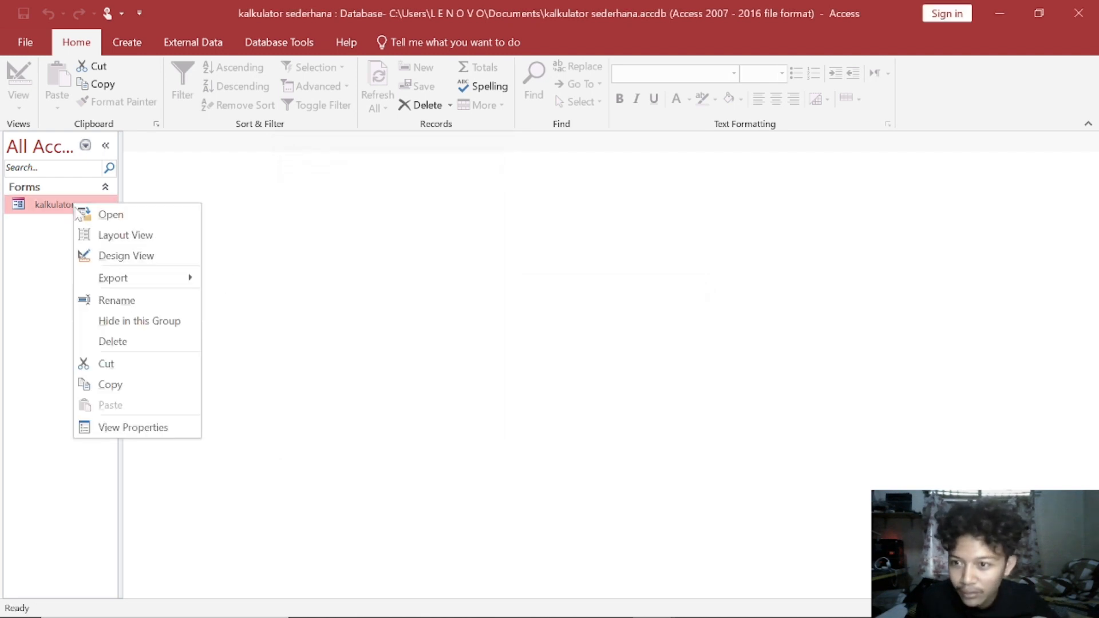
pyautogui.click(114, 255)
pyautogui.hotkey('alt', 'F11')
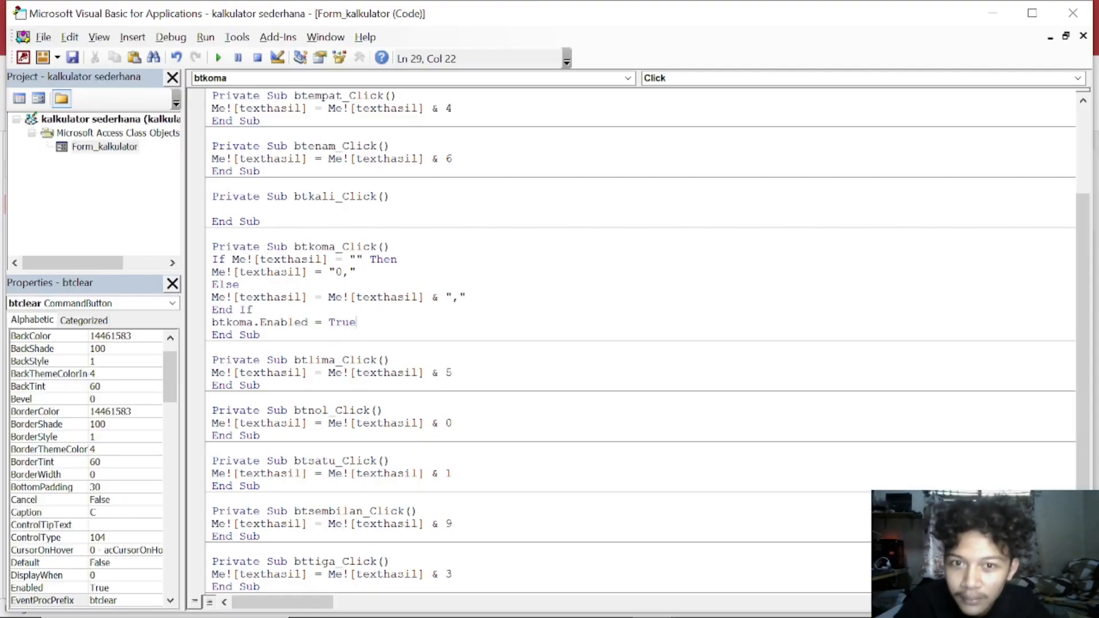
# Create the btclear_Click procedure with the line Me![texthasil] = "" to empty the display
pyautogui.scroll(4, 641, 344)
pyautogui.click(548, 80)
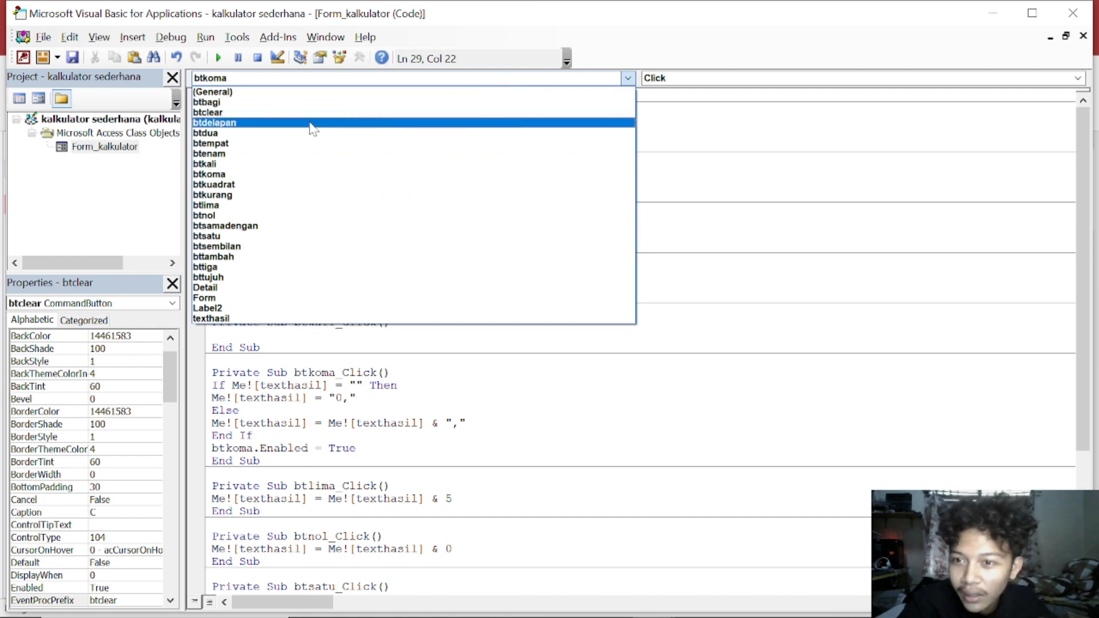
pyautogui.click(212, 112)
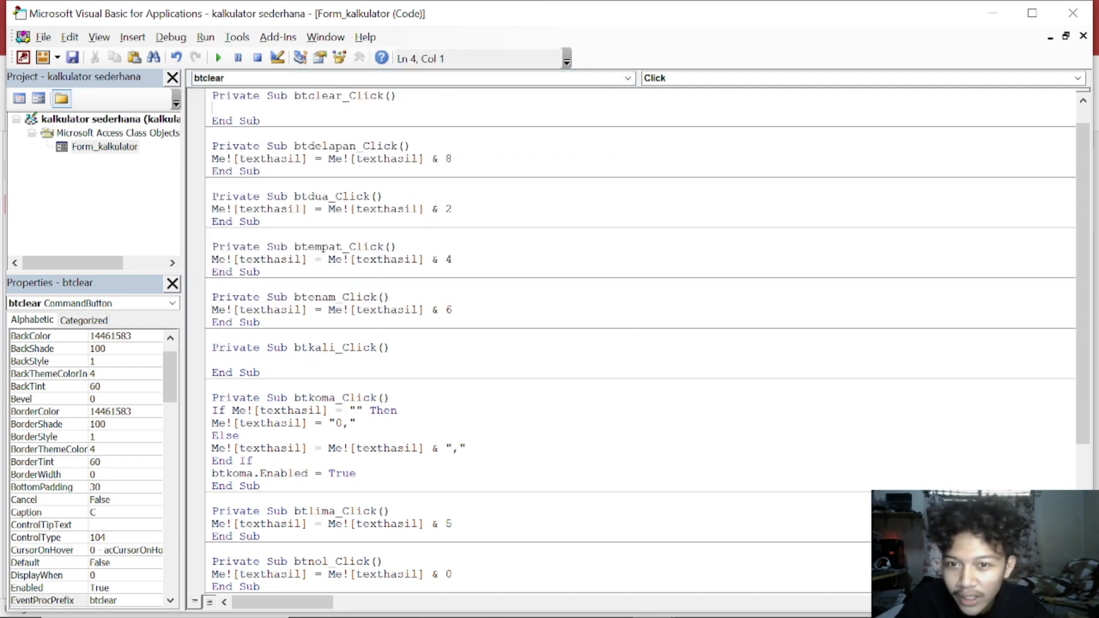
pyautogui.moveTo(454, 159); pyautogui.dragTo(212, 158)
pyautogui.hotkey('ctrl', 'c')
pyautogui.click(213, 108)
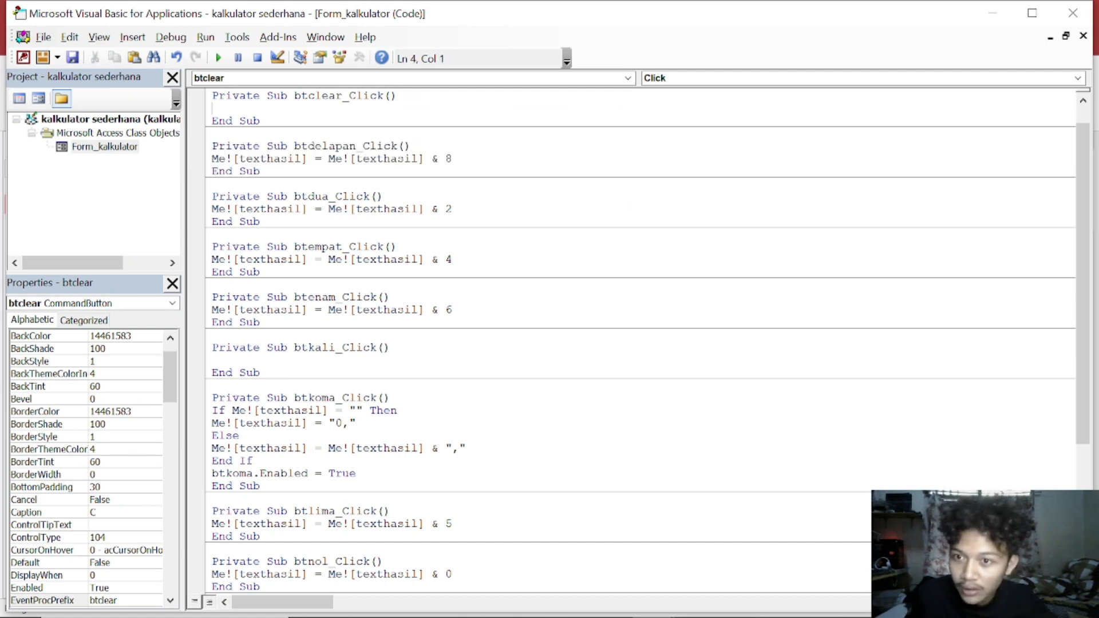
pyautogui.hotkey('ctrl', 'v')
pyautogui.moveTo(327, 108); pyautogui.dragTo(452, 109)
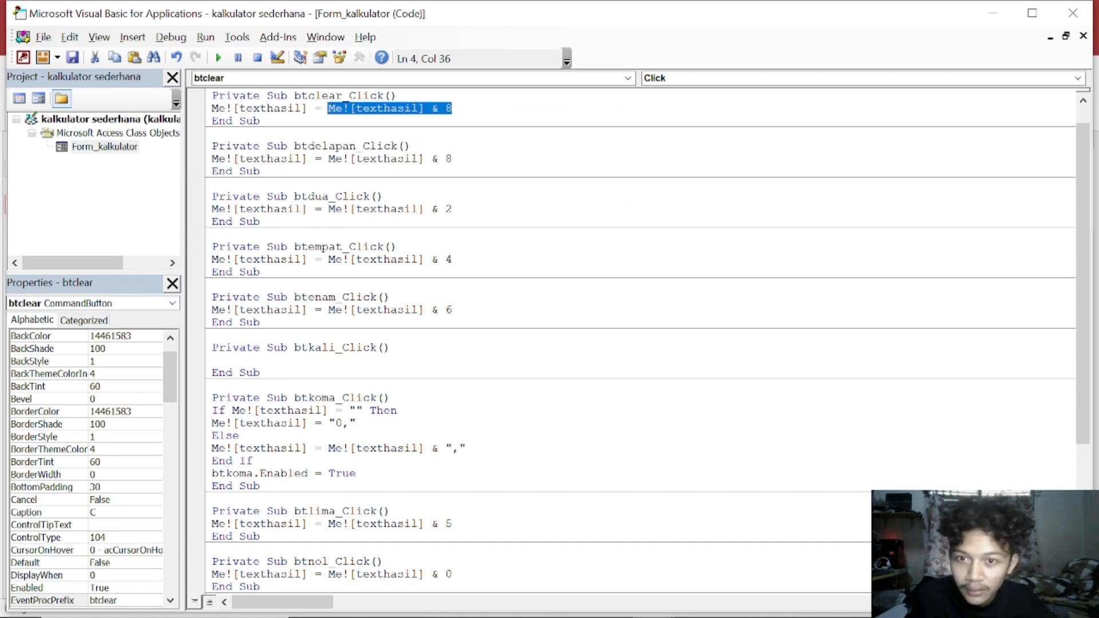
pyautogui.write('""')
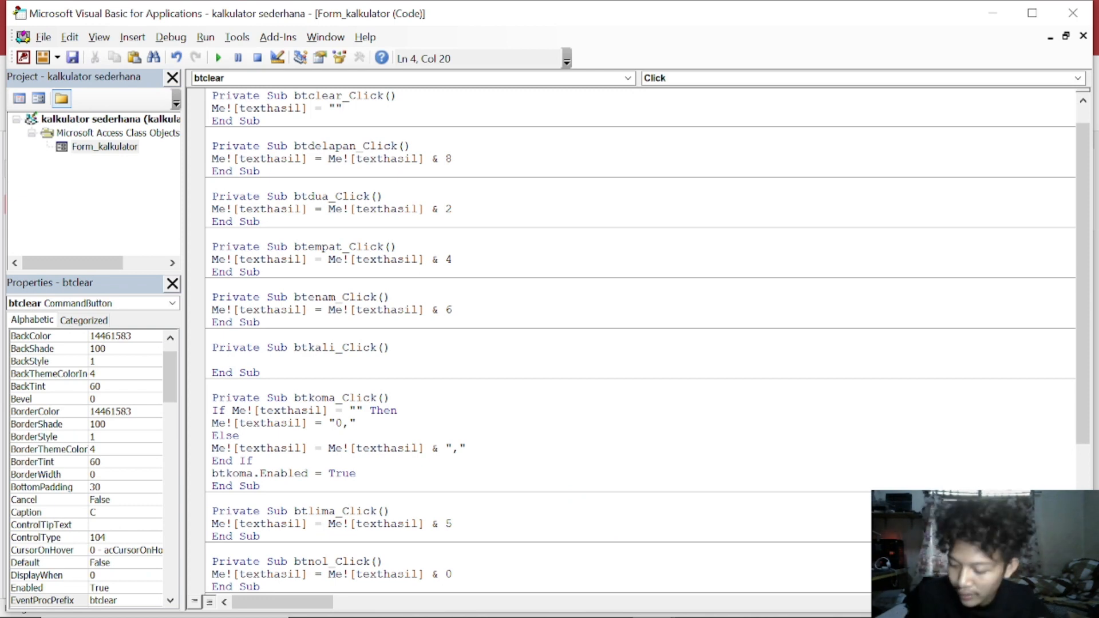
# Run the calculator in Form View, enter 875895 and test clearing the display with the C button
pyautogui.hotkey('alt', 'F11')
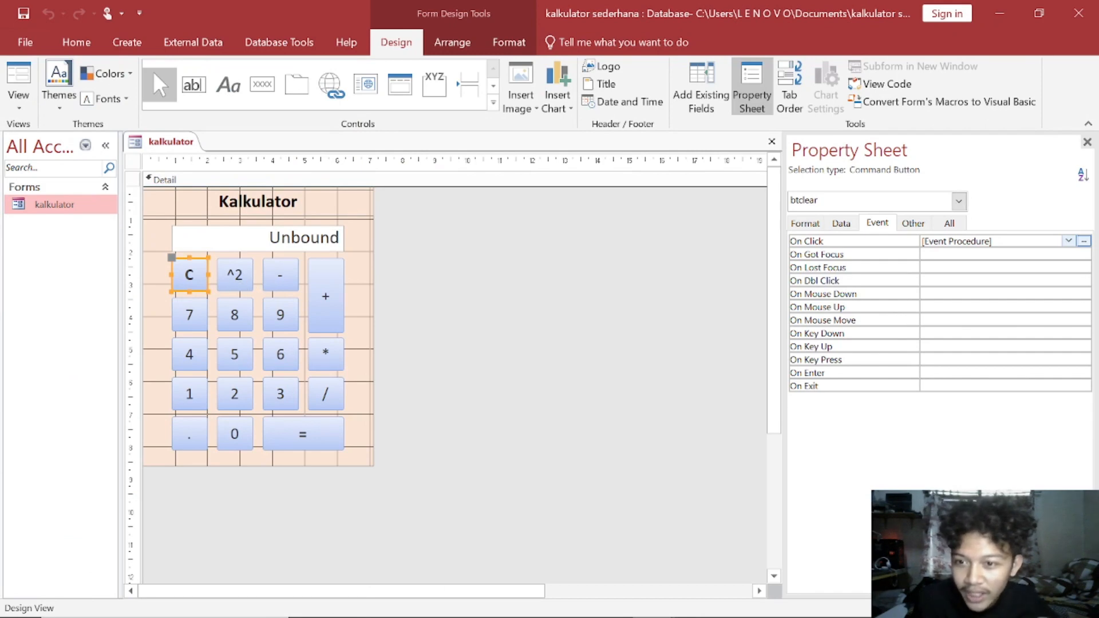
pyautogui.click(18, 102)
pyautogui.click(66, 148)
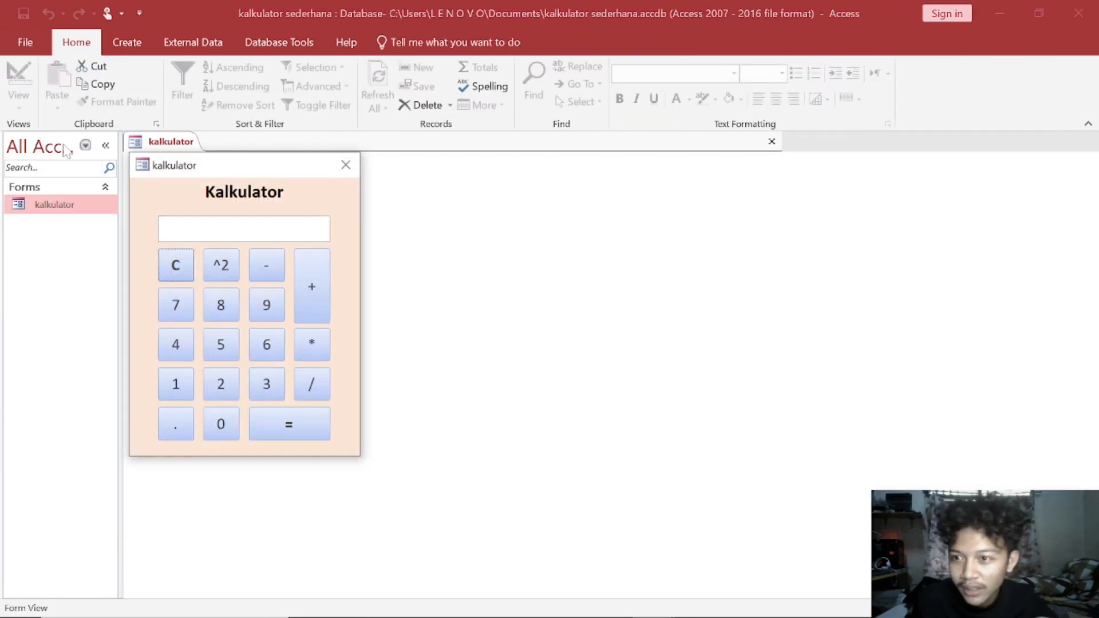
pyautogui.click(221, 305)
pyautogui.click(176, 304)
pyautogui.click(221, 344)
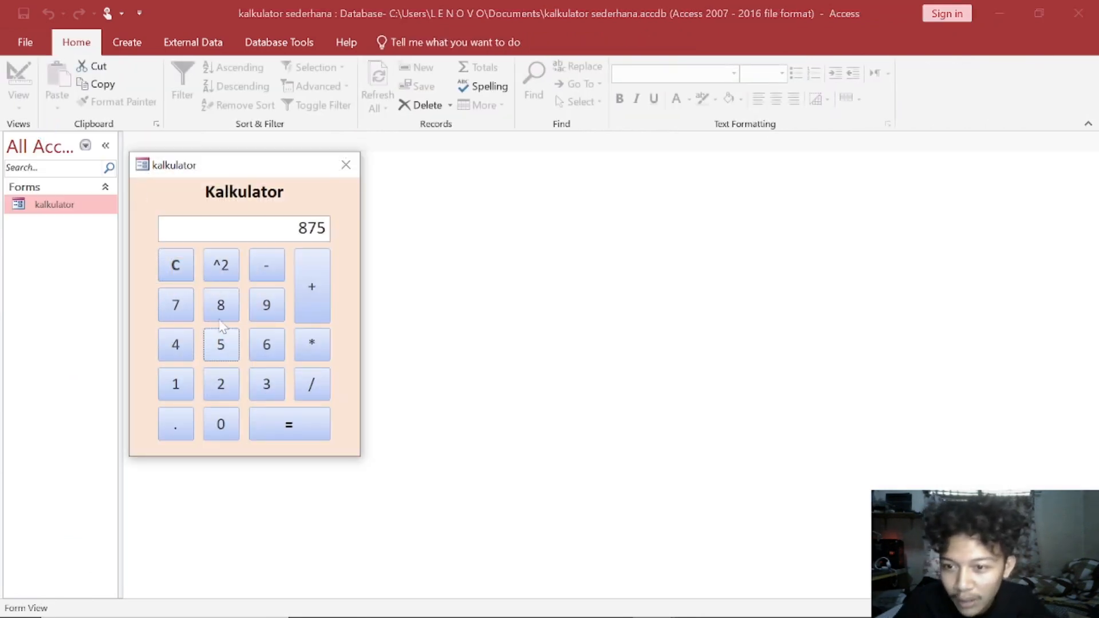
pyautogui.click(221, 304)
pyautogui.click(267, 304)
pyautogui.click(221, 344)
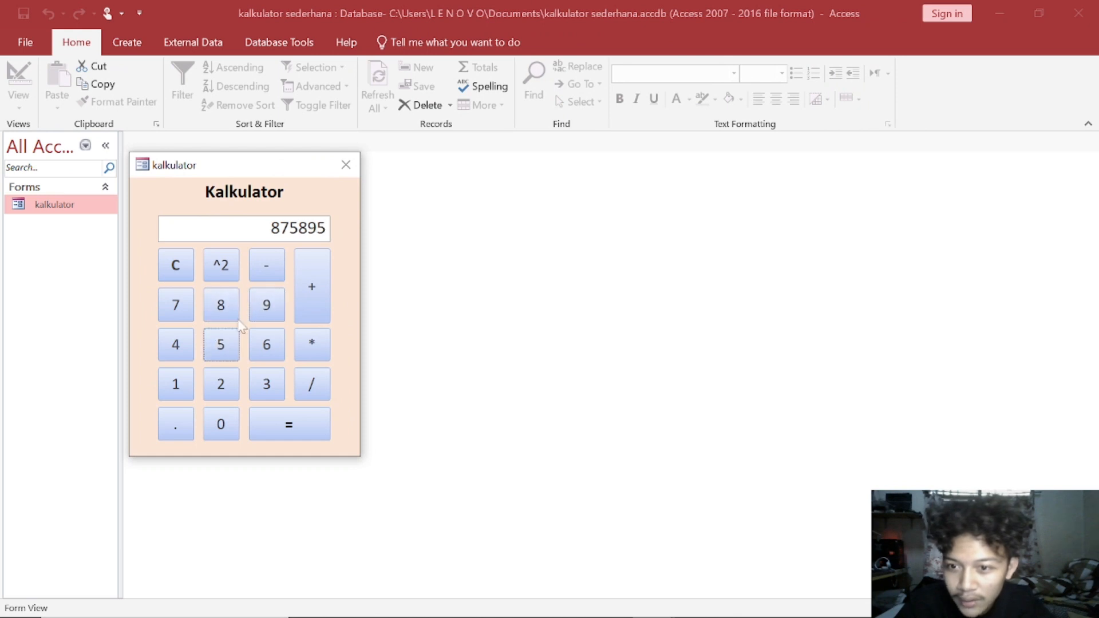
pyautogui.click(177, 269)
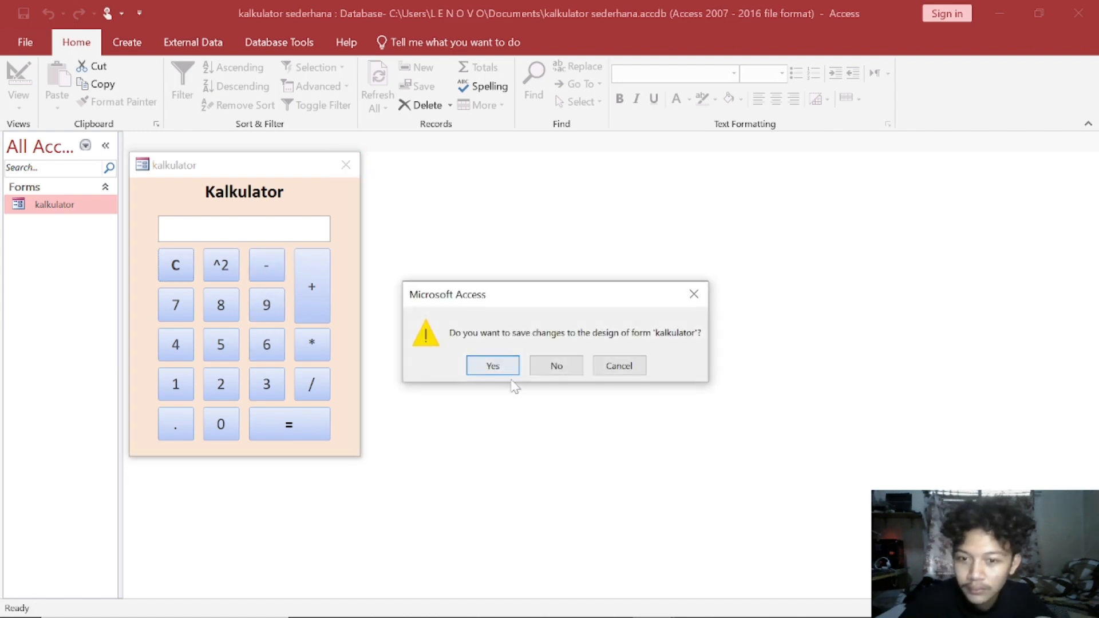
# Save the kalkulator form's design changes while closing it, and reopen the form in Design View
pyautogui.click(478, 364)
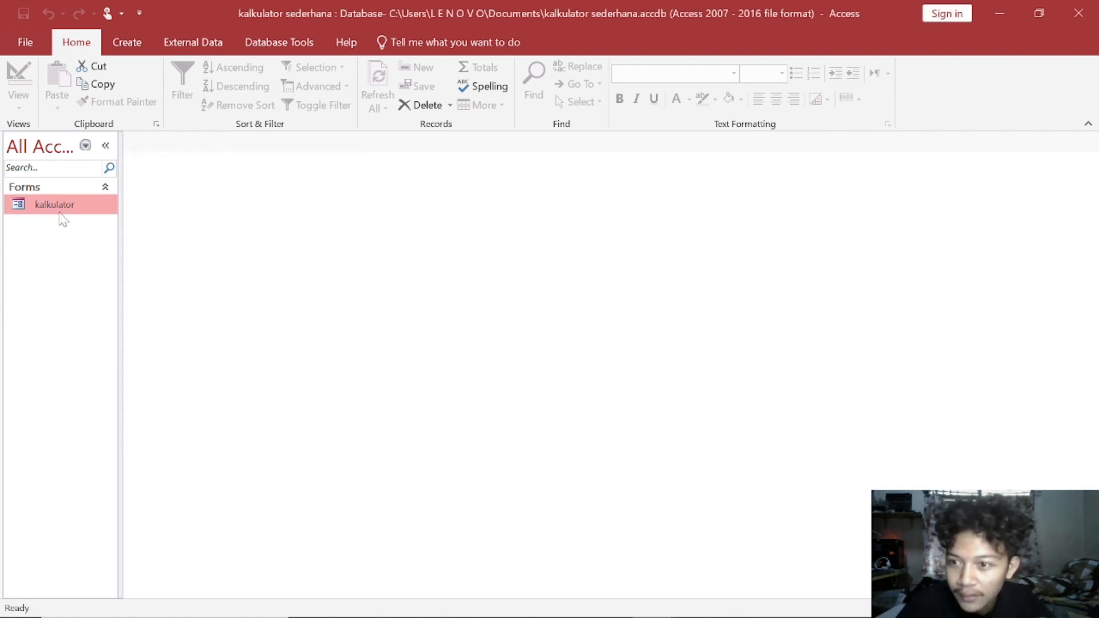
pyautogui.rightClick(60, 207)
pyautogui.click(100, 266)
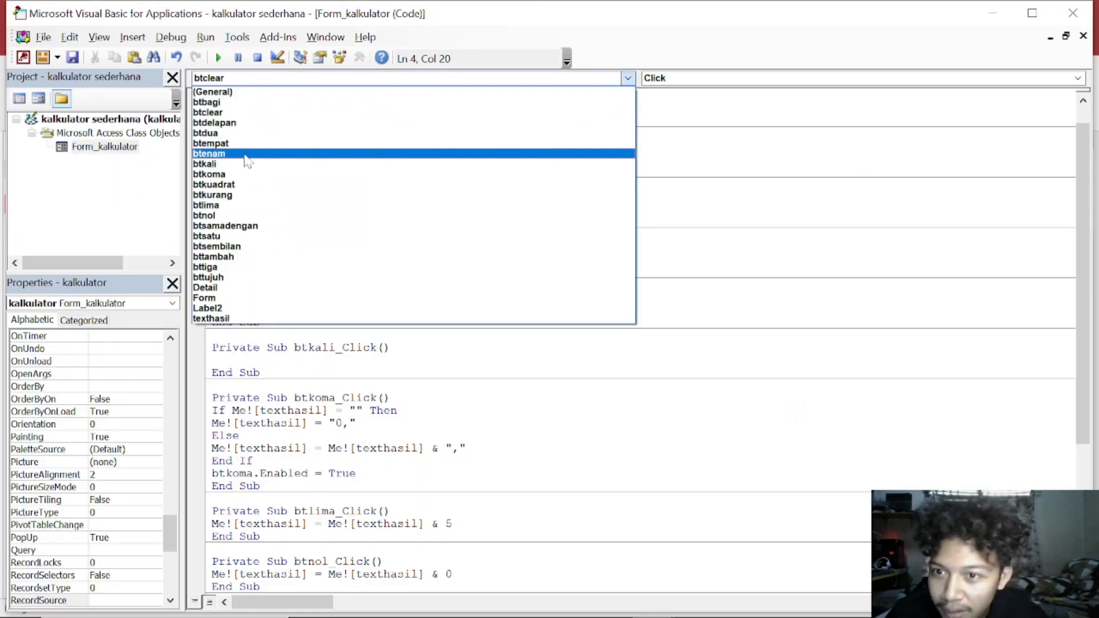
# Create btkurang_Click, storing Me![texthasil] in angka1, setting Operator to "-" and btkoma.Enabled to True, and setting Me![texthasil] to ""
pyautogui.click(241, 196)
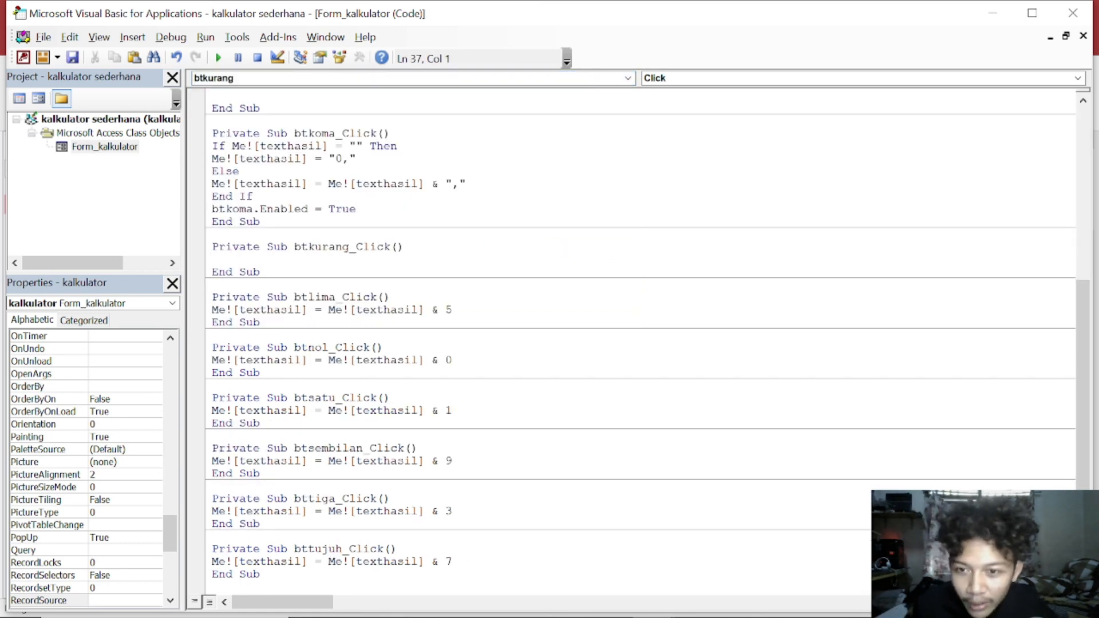
pyautogui.write('angka1 = Me![texthasil] Operator = "-" btkoma.Enabled = True Me![texthasil] = ""')
# Examine the angka1 and Operator lines of btkurang_Click against the texthasil display box and buttons in the form design
pyautogui.moveTo(343, 297); pyautogui.dragTo(211, 260)
pyautogui.click(313, 273)
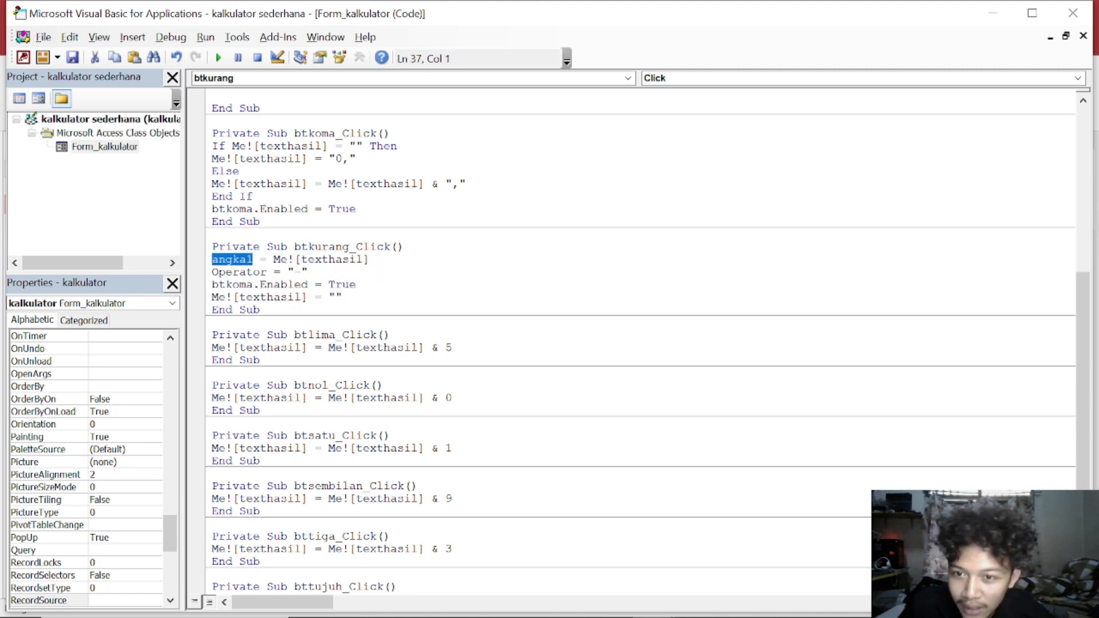
pyautogui.doubleClick(337, 260)
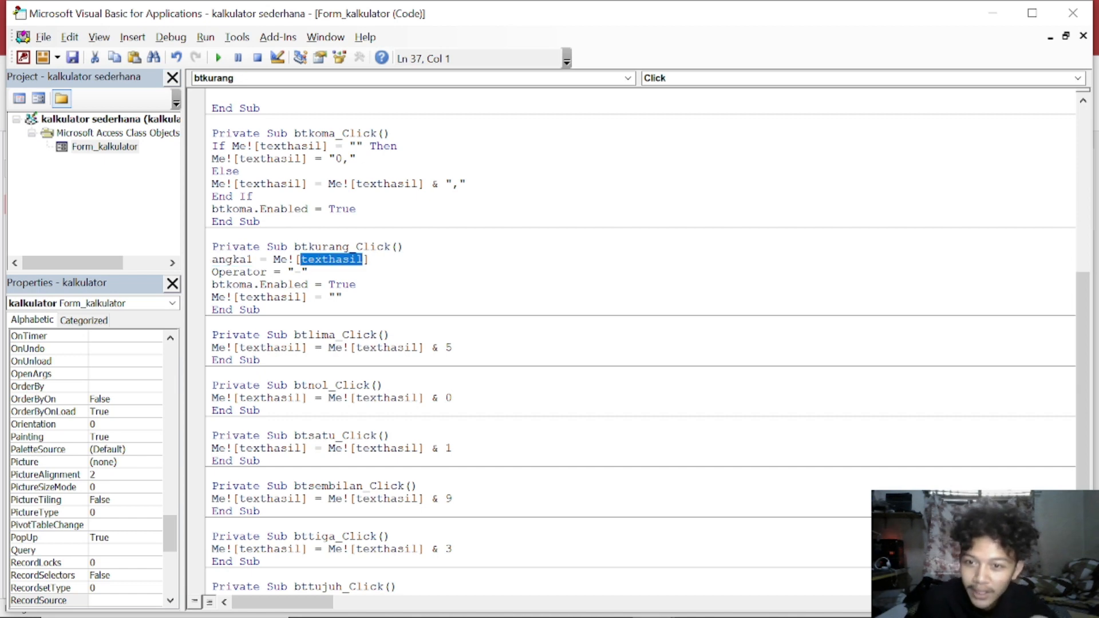
pyautogui.hotkey('alt', 'F11')
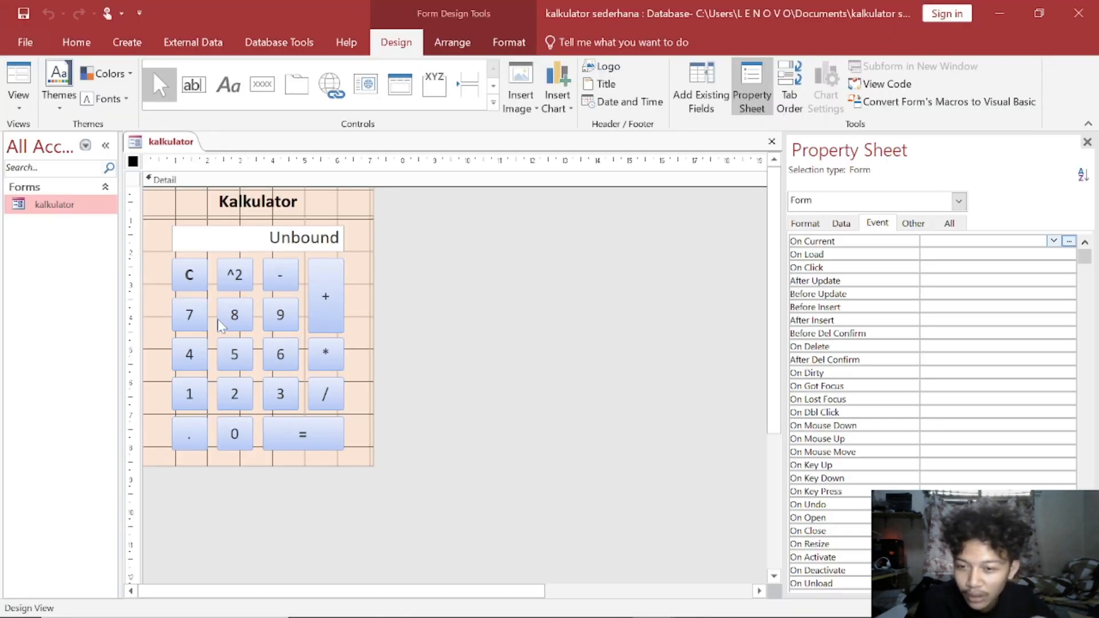
pyautogui.click(236, 356)
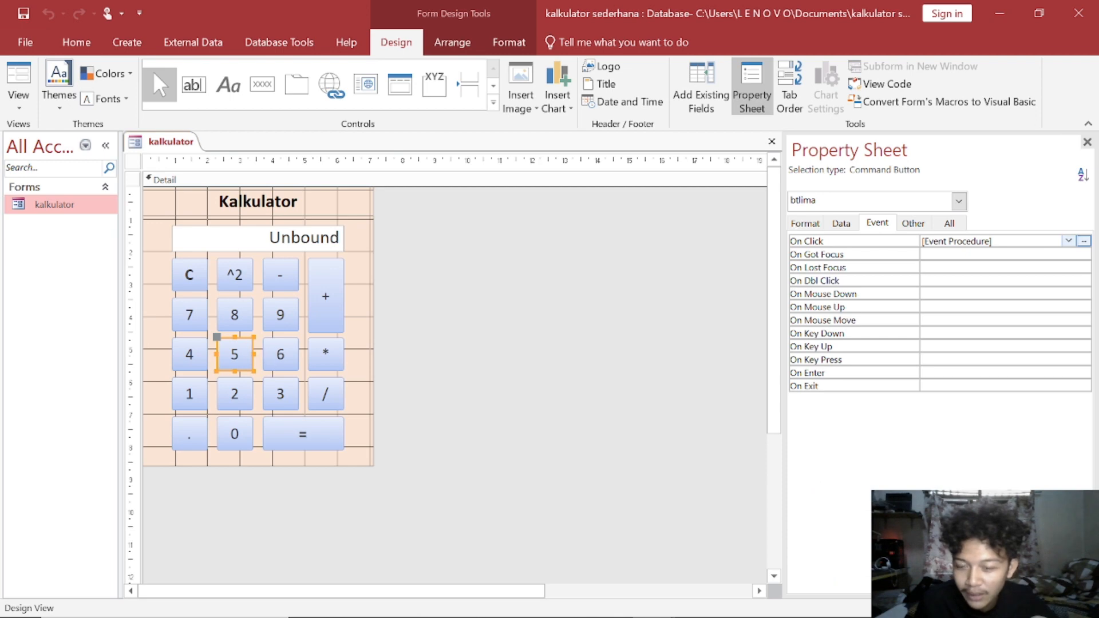
pyautogui.click(285, 241)
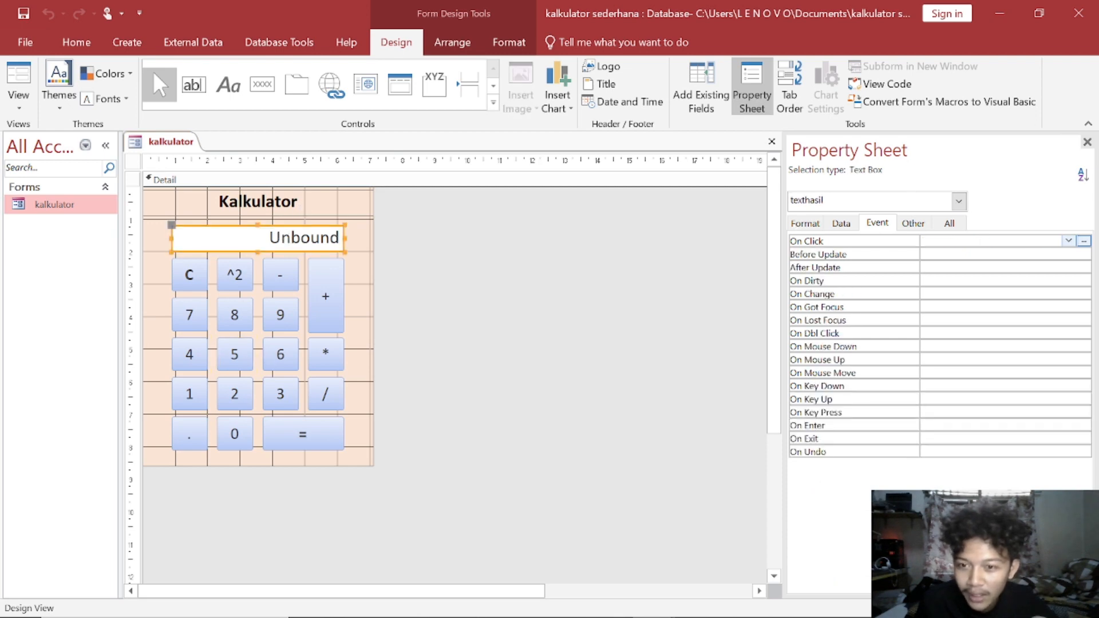
pyautogui.hotkey('alt', 'F11')
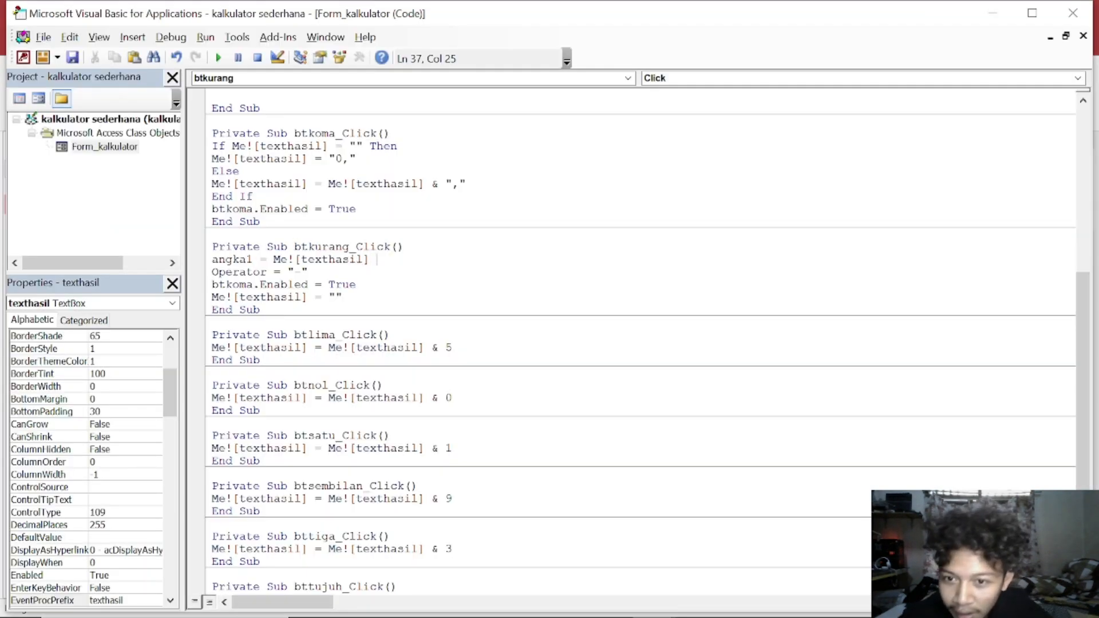
pyautogui.hotkey('alt', 'F11')
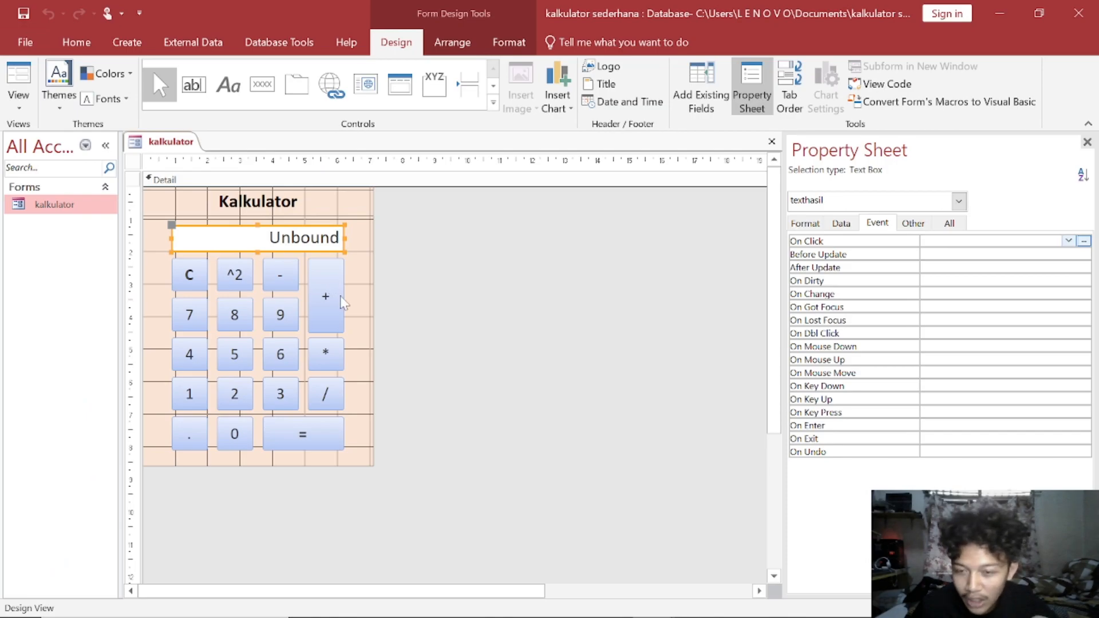
pyautogui.hotkey('alt', 'F11')
pyautogui.press('Down')
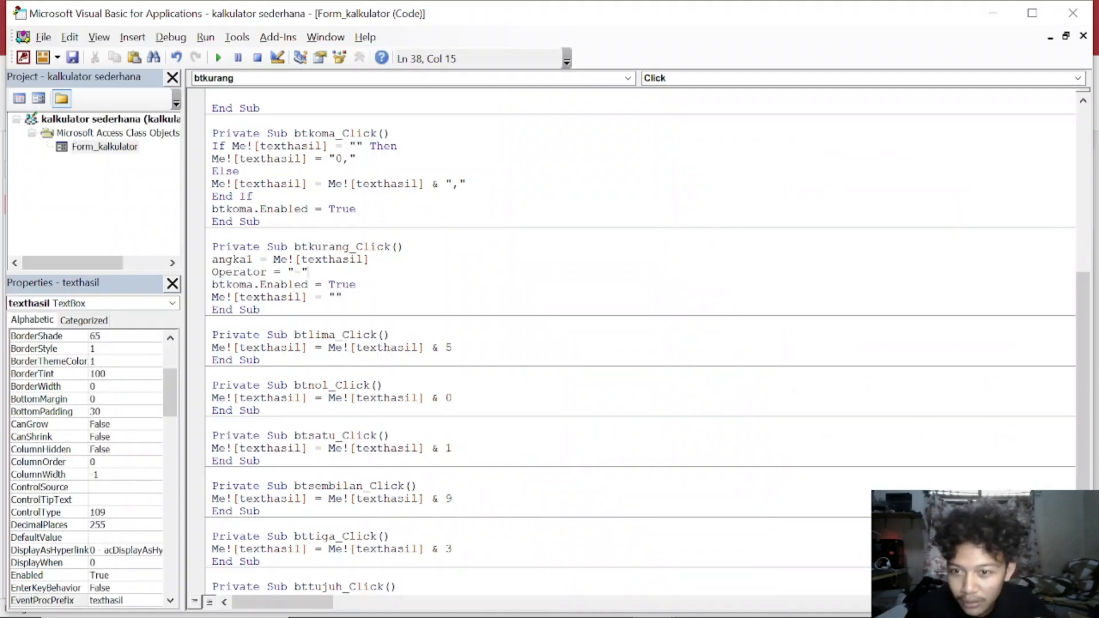
# Create the bttambah_Click procedure and fill it with a copy of the four code lines from btkurang_Click
pyautogui.moveTo(342, 297); pyautogui.dragTo(208, 261)
pyautogui.hotkey('ctrl', 'c')
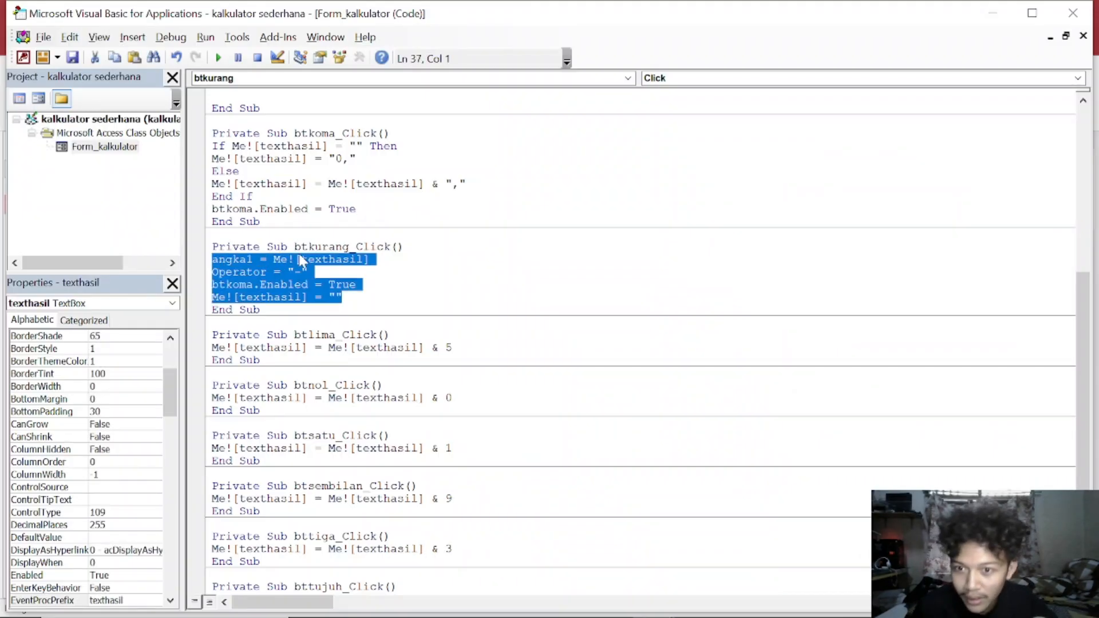
pyautogui.click(322, 247)
pyautogui.click(508, 83)
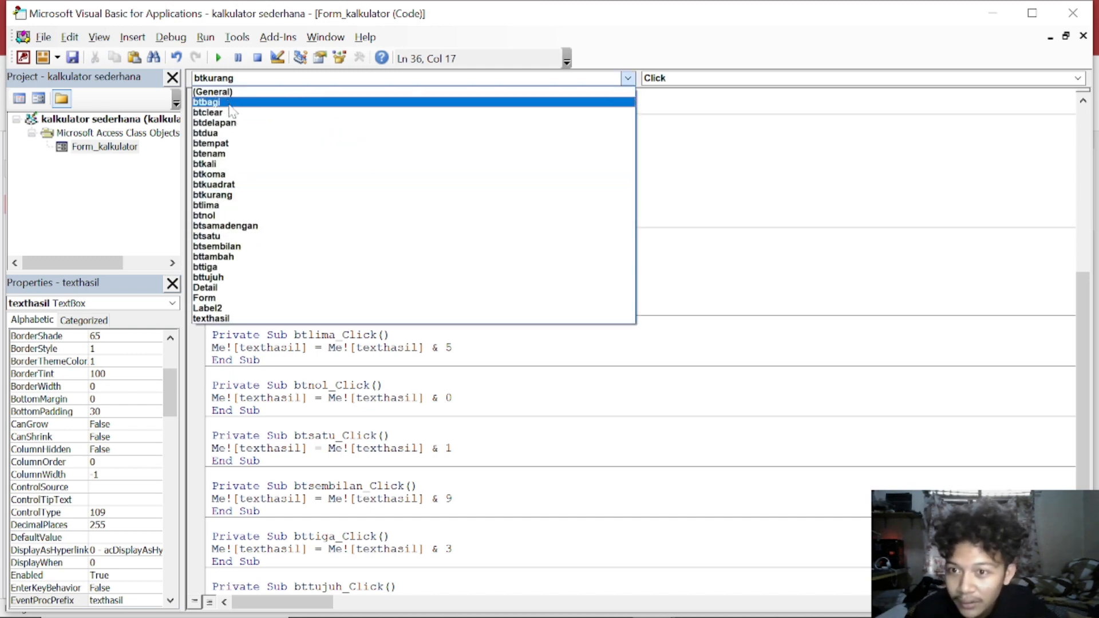
pyautogui.press('Escape')
pyautogui.moveTo(342, 297); pyautogui.dragTo(212, 259)
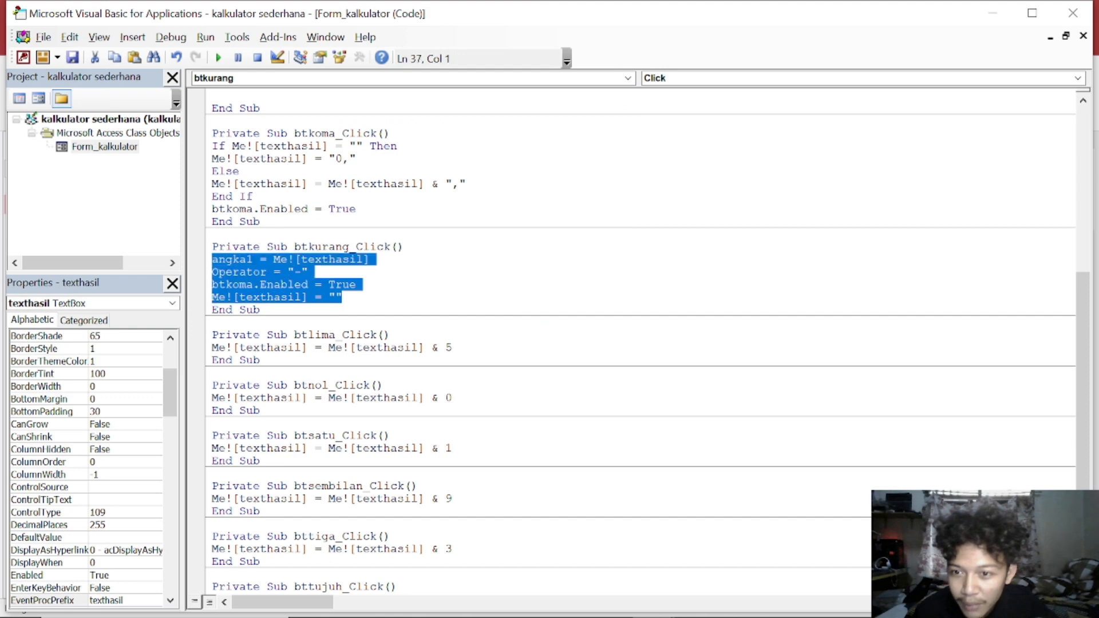
pyautogui.click(489, 86)
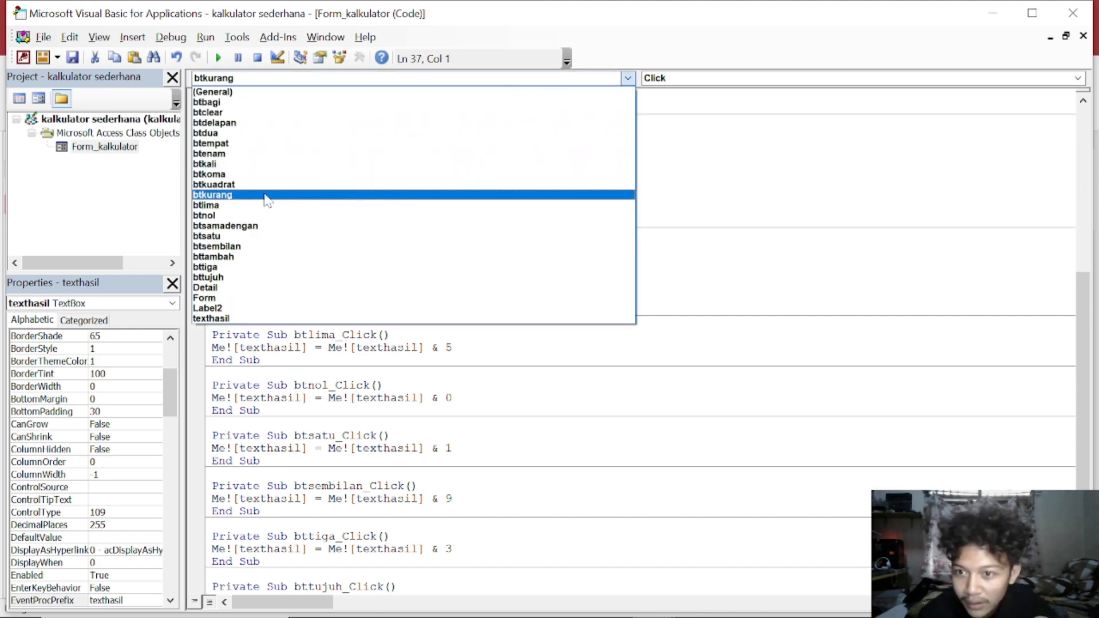
pyautogui.click(253, 257)
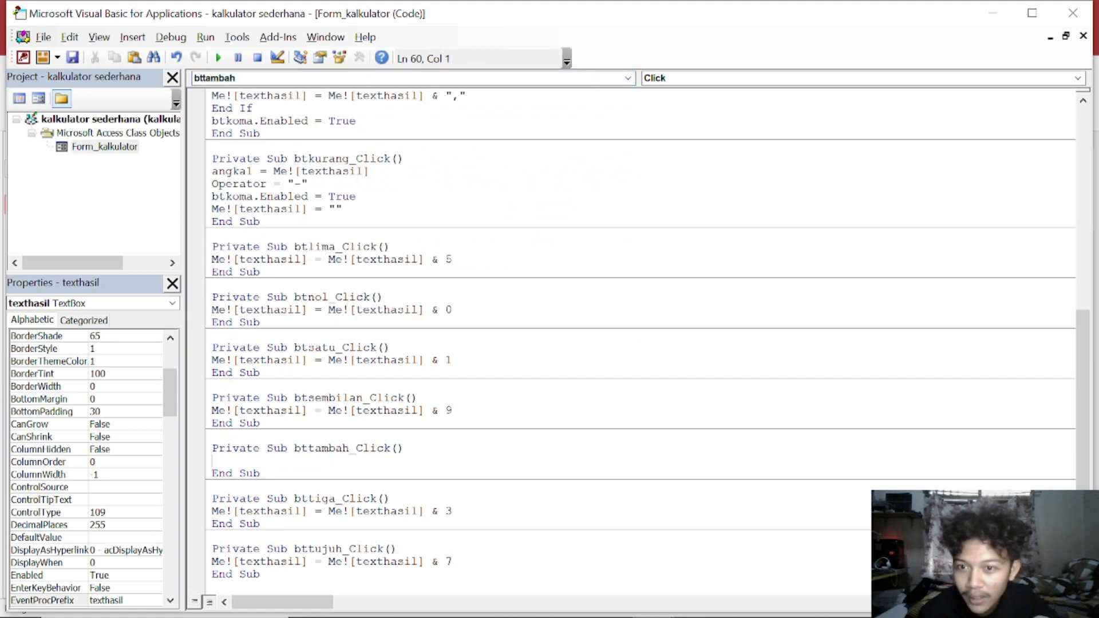
pyautogui.hotkey('ctrl', 'v')
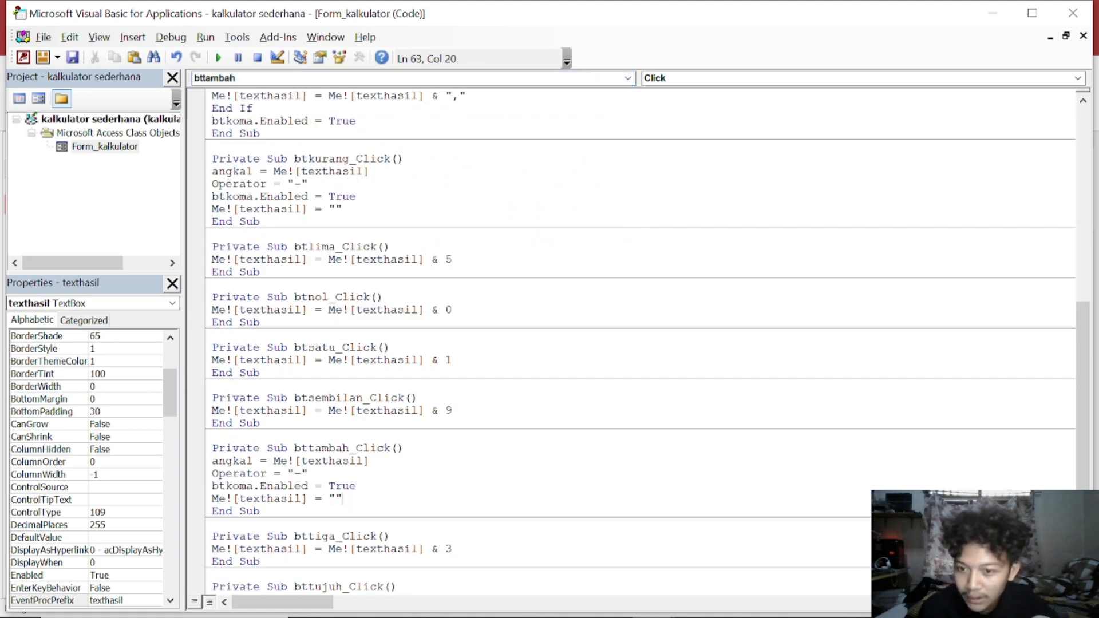
# Copy the four code lines of bttambah_Click, and set the Operator value in that procedure to "+"
pyautogui.moveTo(341, 499); pyautogui.dragTo(215, 462)
pyautogui.hotkey('ctrl', 'c')
pyautogui.click(307, 474)
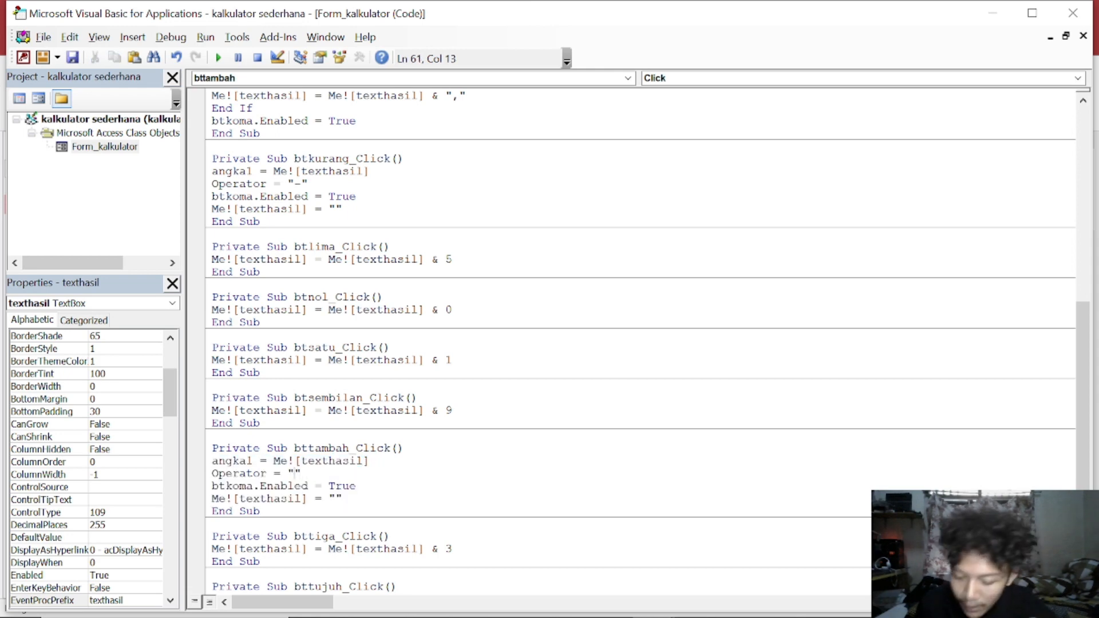
pyautogui.write('+')
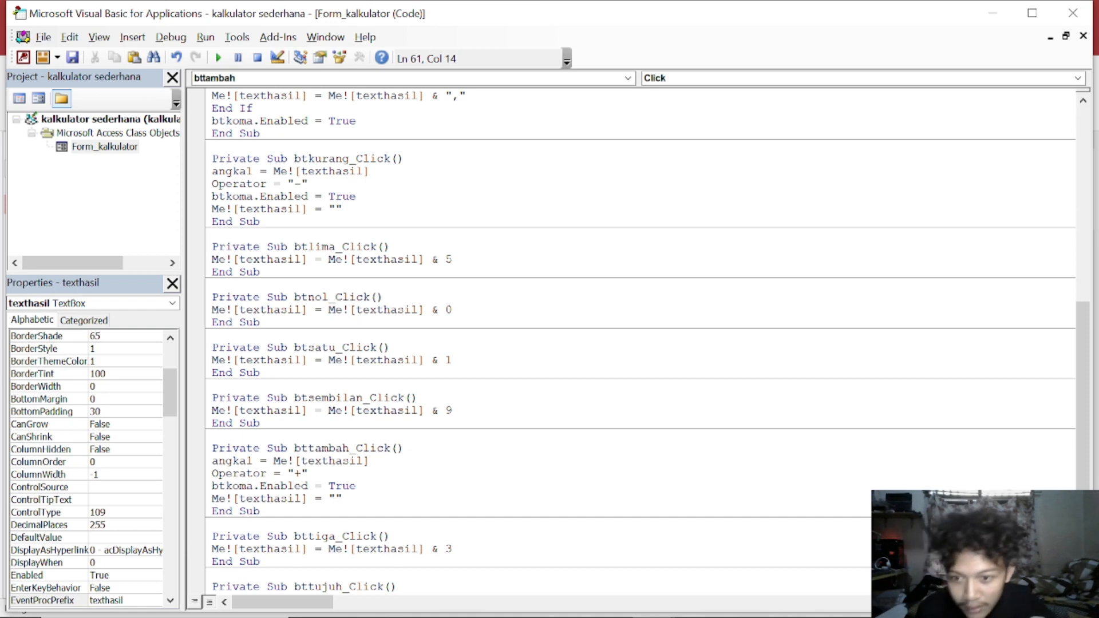
# Create the btkali_Click procedure, fill it with the copied four code lines and set its Operator to "*"
pyautogui.click(501, 79)
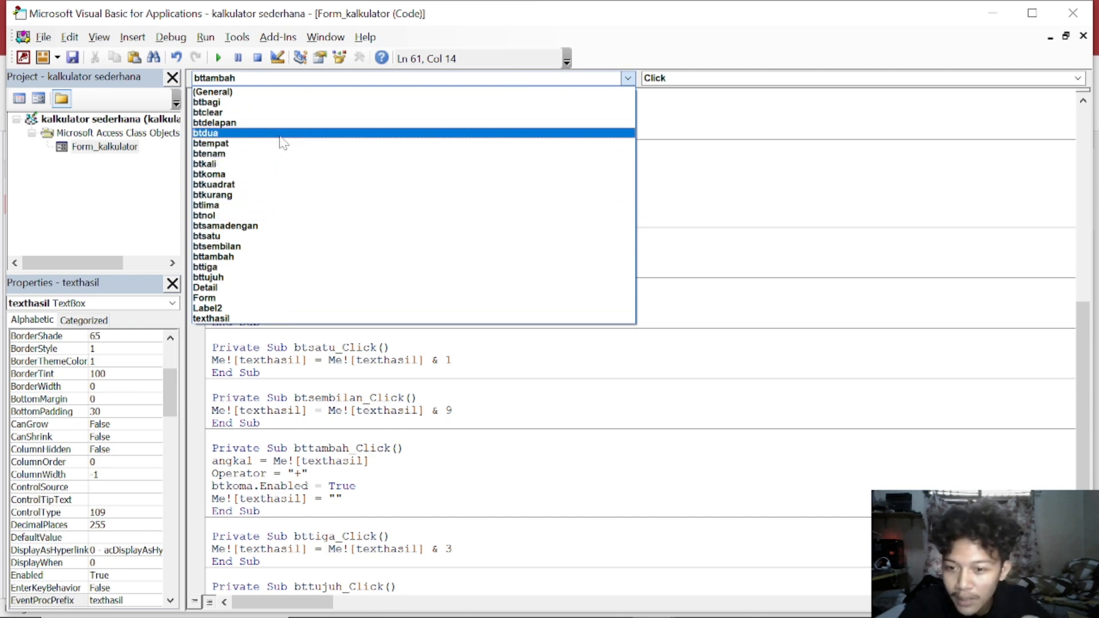
pyautogui.click(197, 164)
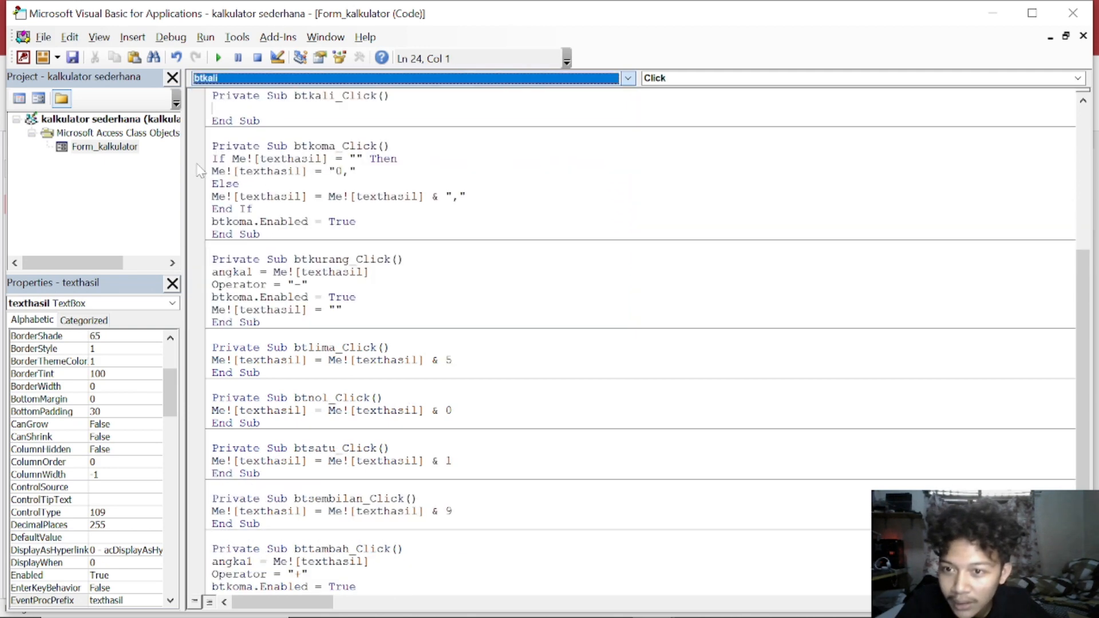
pyautogui.write('angkal = Me![texthasil] Operator = "-" btkoma.Enabled = True Me![texthasil] = ""')
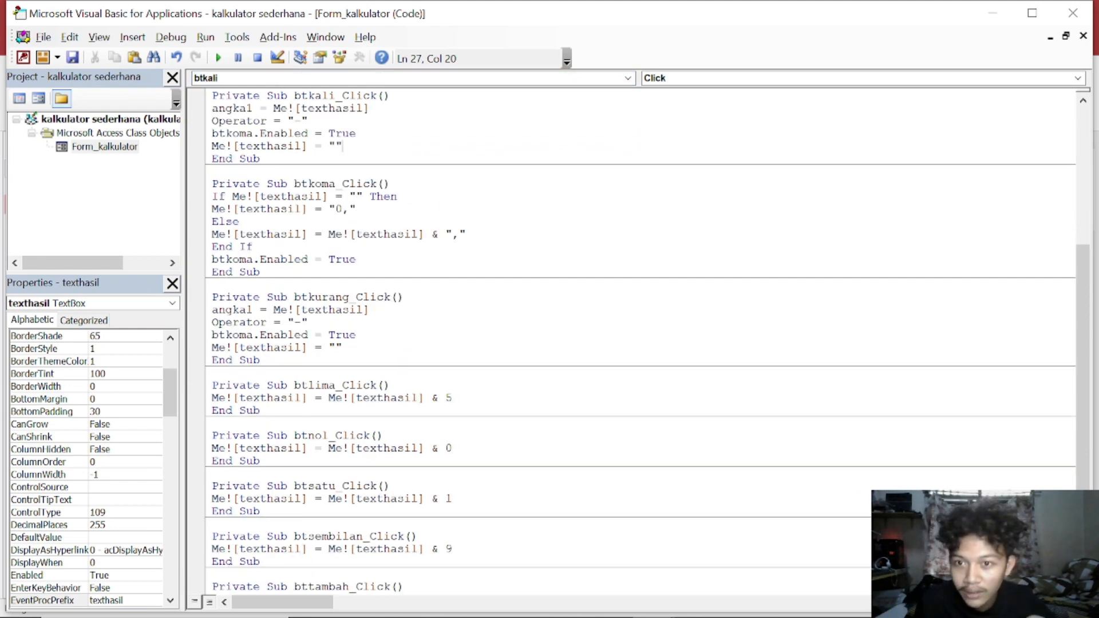
pyautogui.click(301, 121)
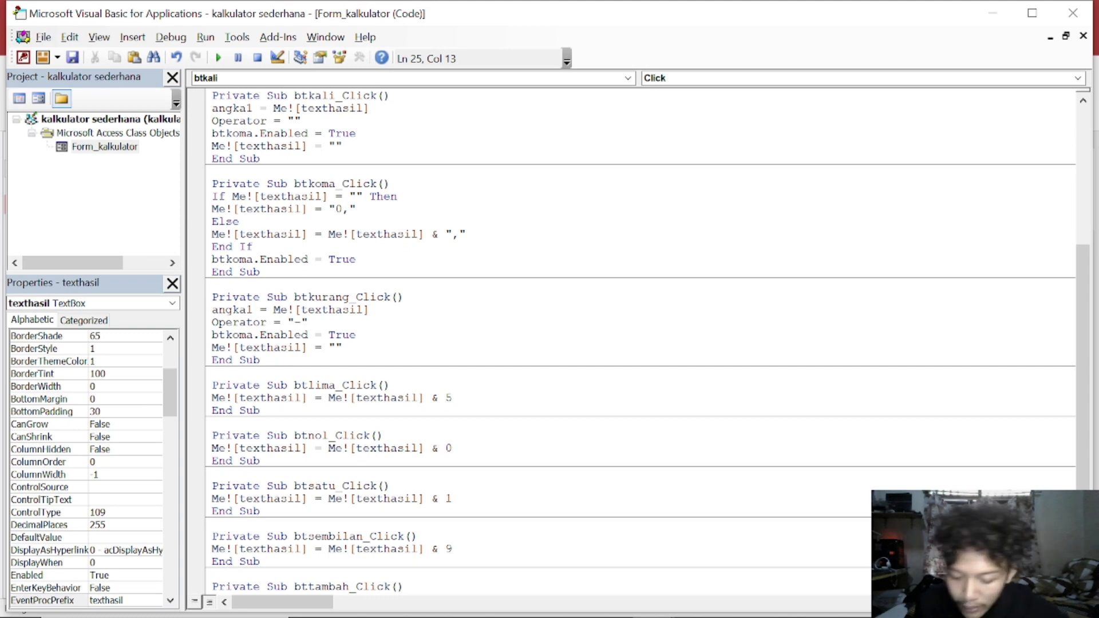
pyautogui.write('*')
# Create the btbagi_Click procedure, fill it with the copied four code lines and set its Operator to "/"
pyautogui.click(400, 78)
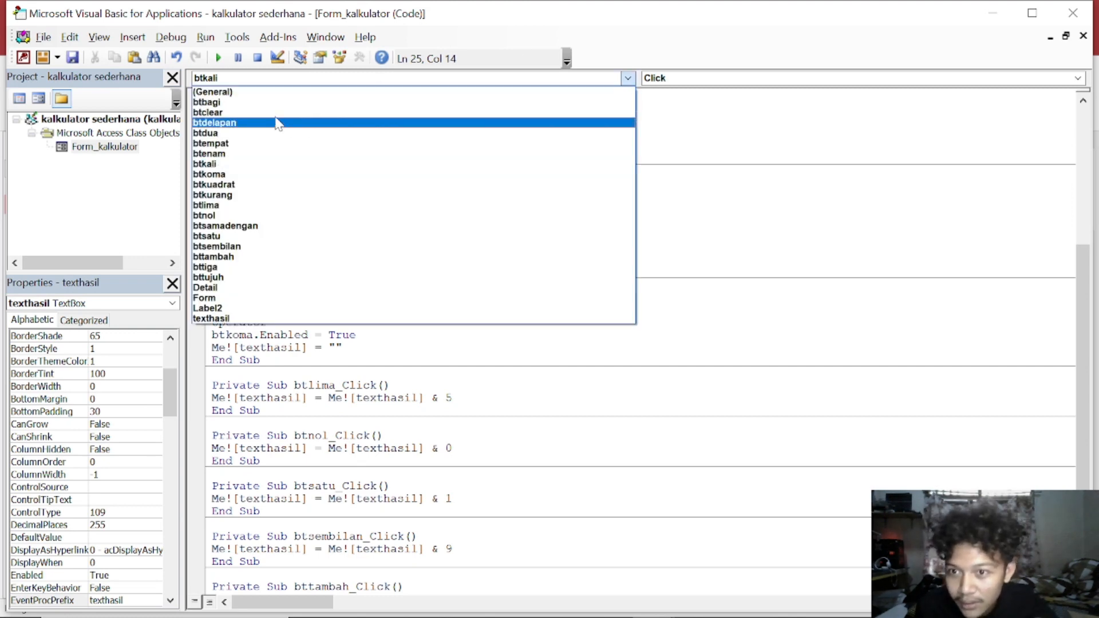
pyautogui.click(207, 102)
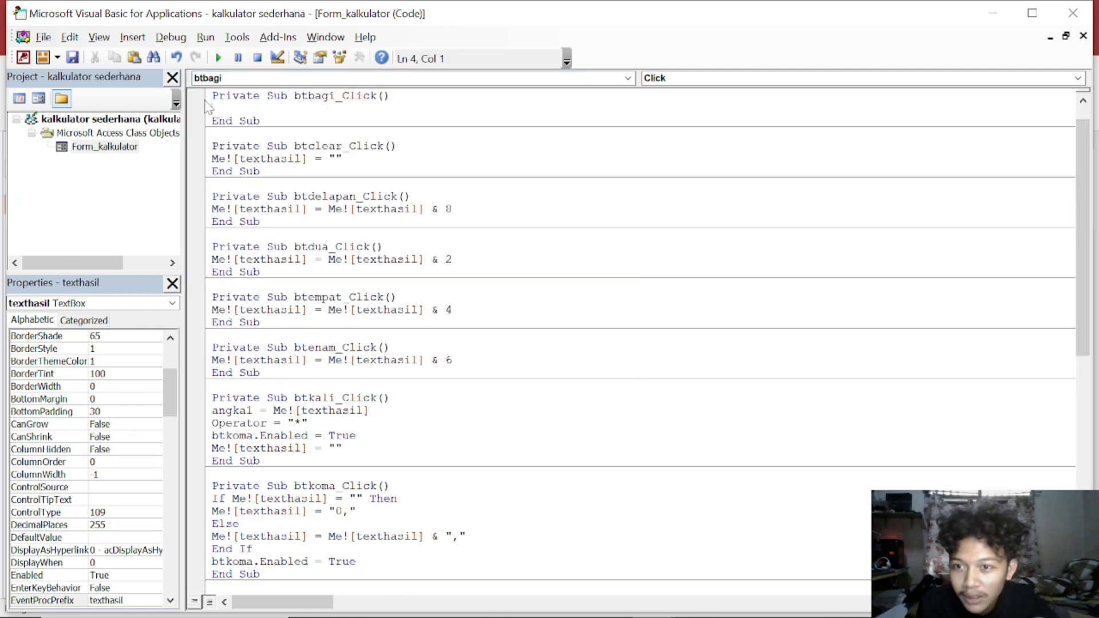
pyautogui.hotkey('ctrl', 'v')
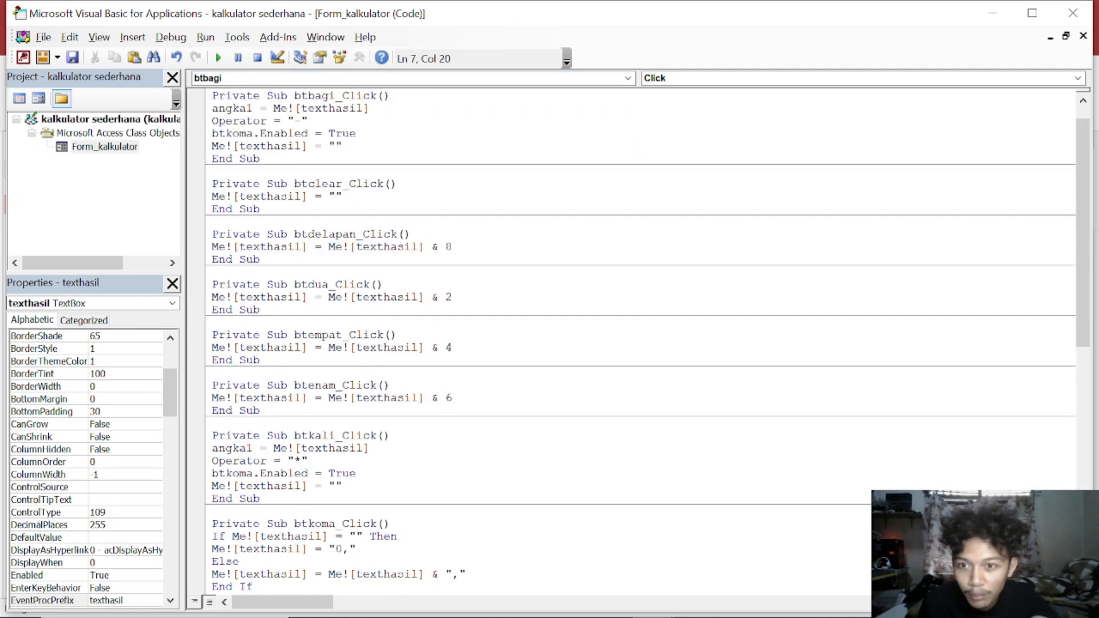
pyautogui.click(301, 121)
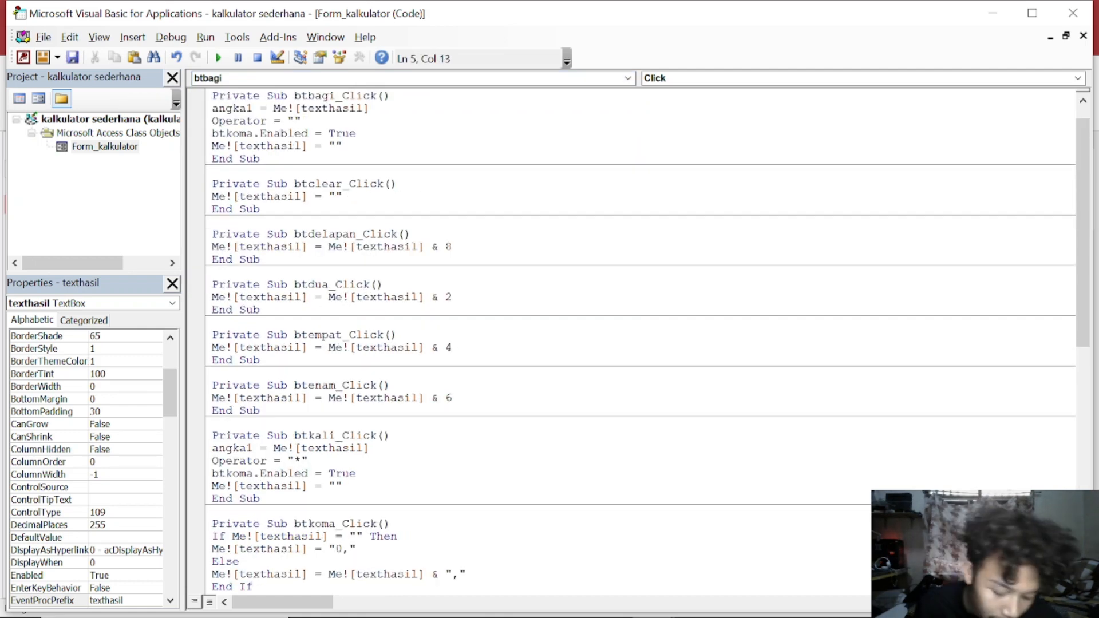
pyautogui.write('/')
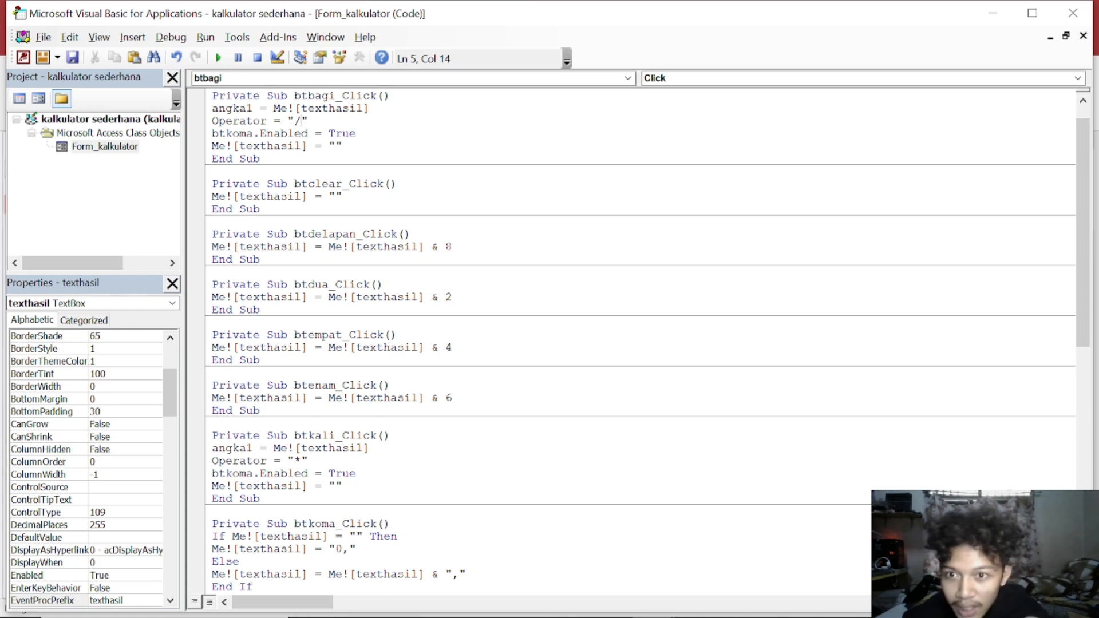
# Create btsamadengan_Click, storing Me![texthasil] in angka2 and using If/ElseIf branches for "+", "-", "*" and "/" to calculate hasil from angka1 and angka2 and show it in texthasil
pyautogui.hotkey('alt', 'Tab')
pyautogui.click(280, 280)
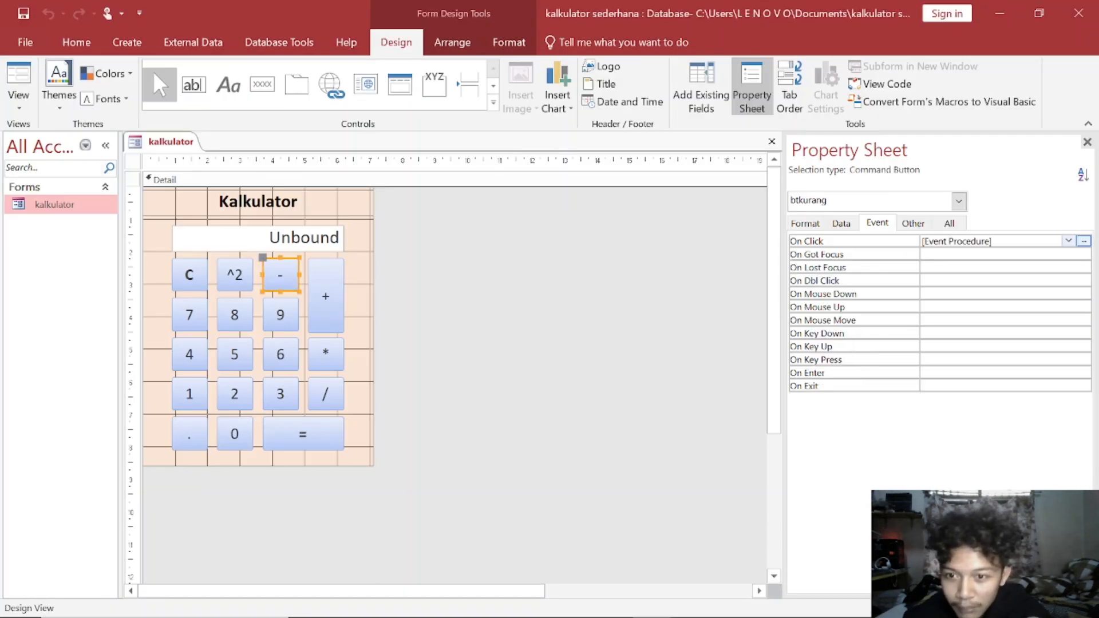
pyautogui.click(325, 283)
pyautogui.click(331, 392)
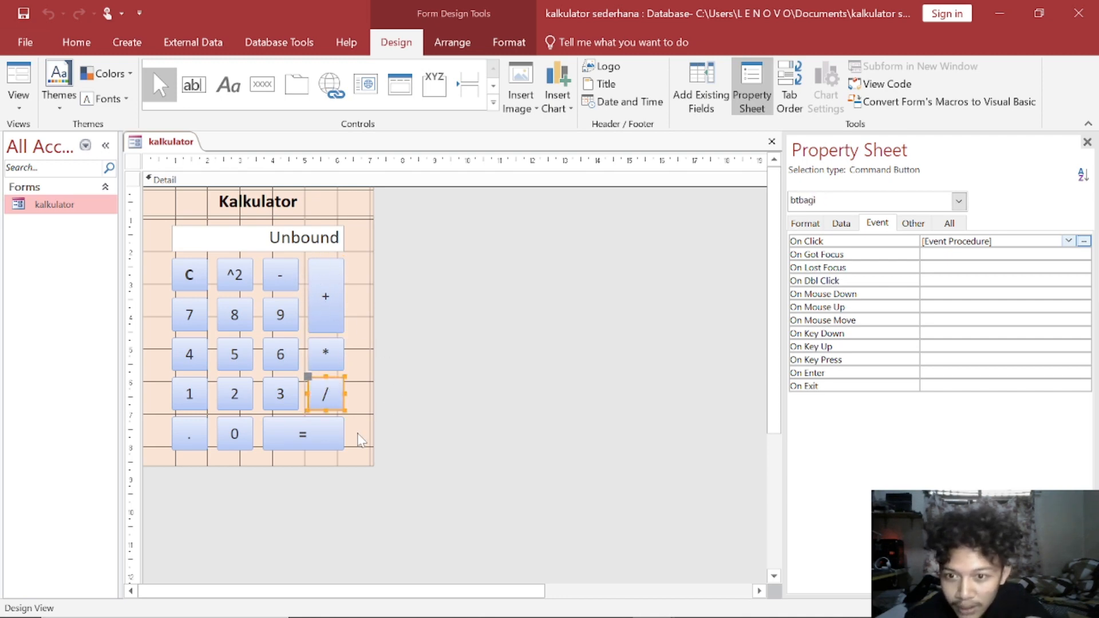
pyautogui.click(308, 437)
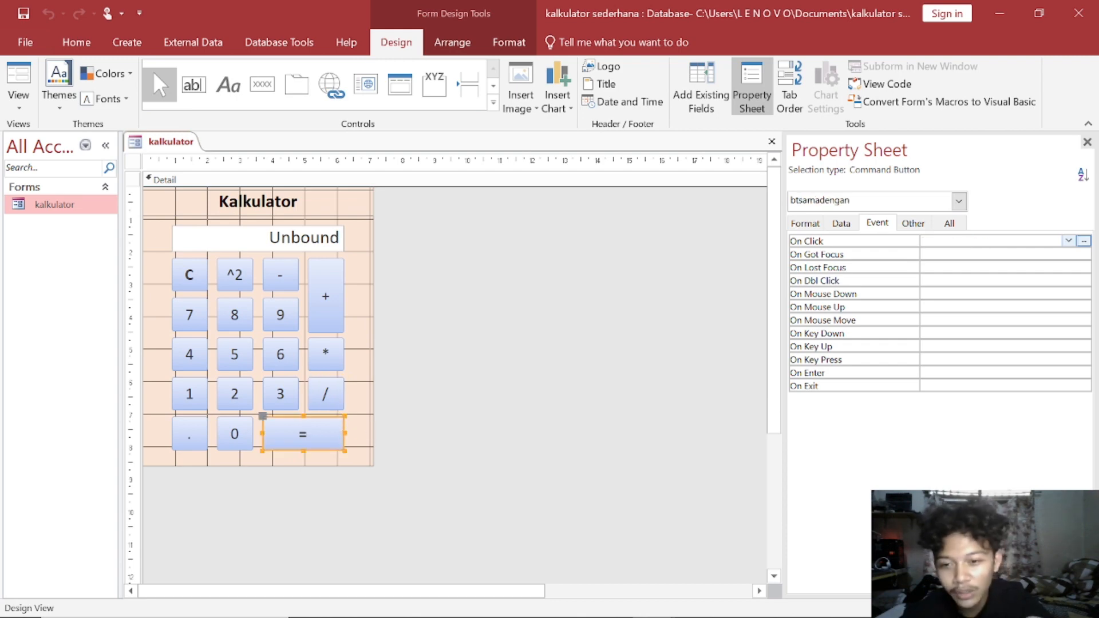
pyautogui.click(344, 617)
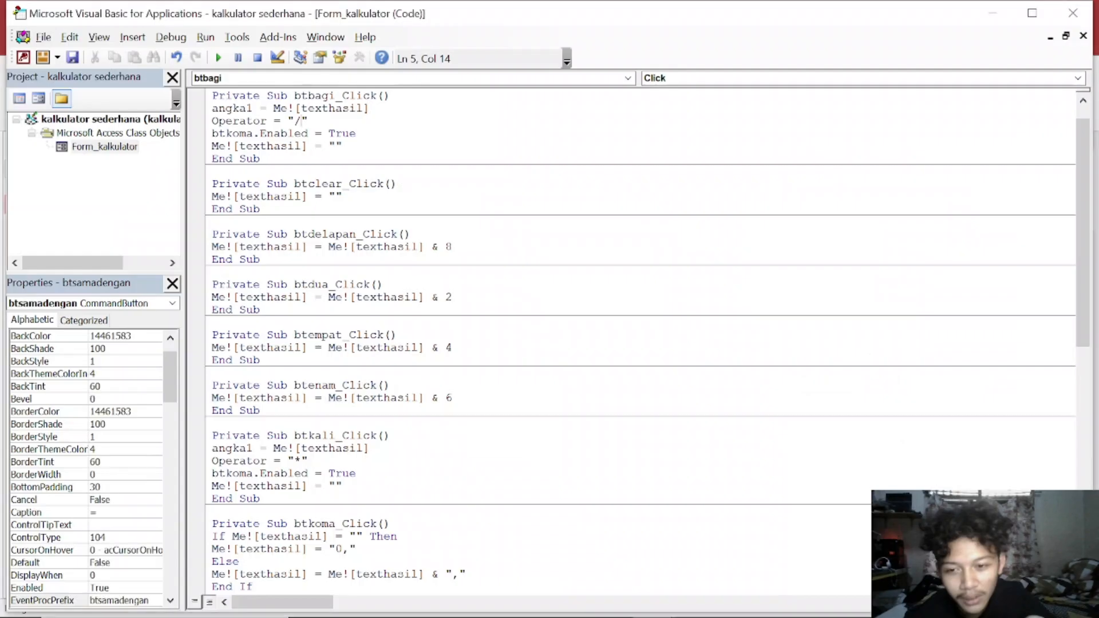
pyautogui.click(371, 80)
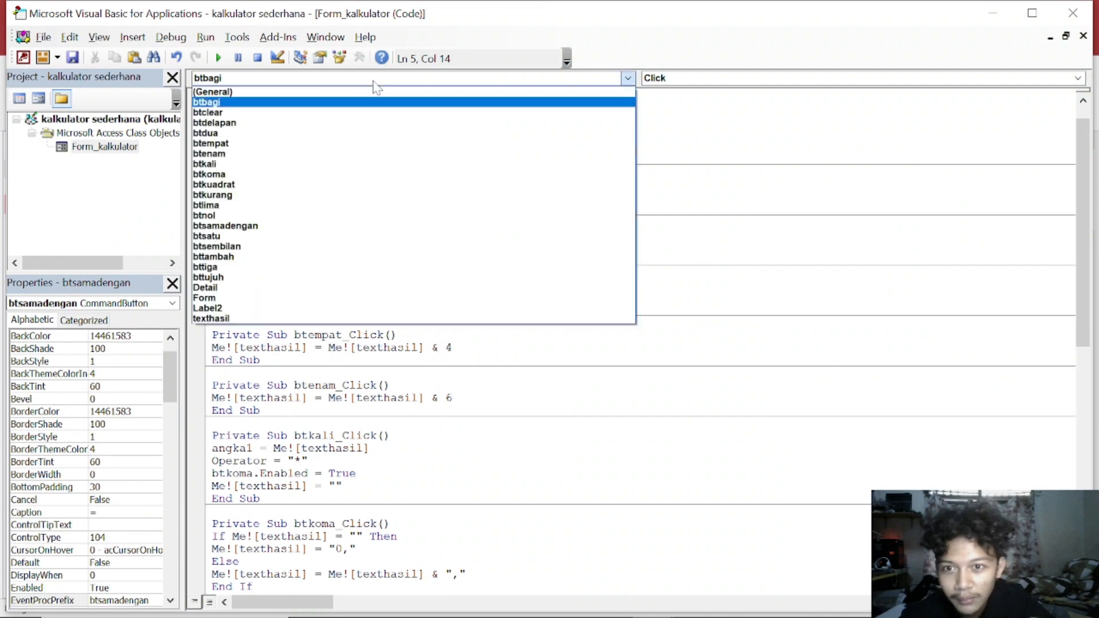
pyautogui.click(225, 226)
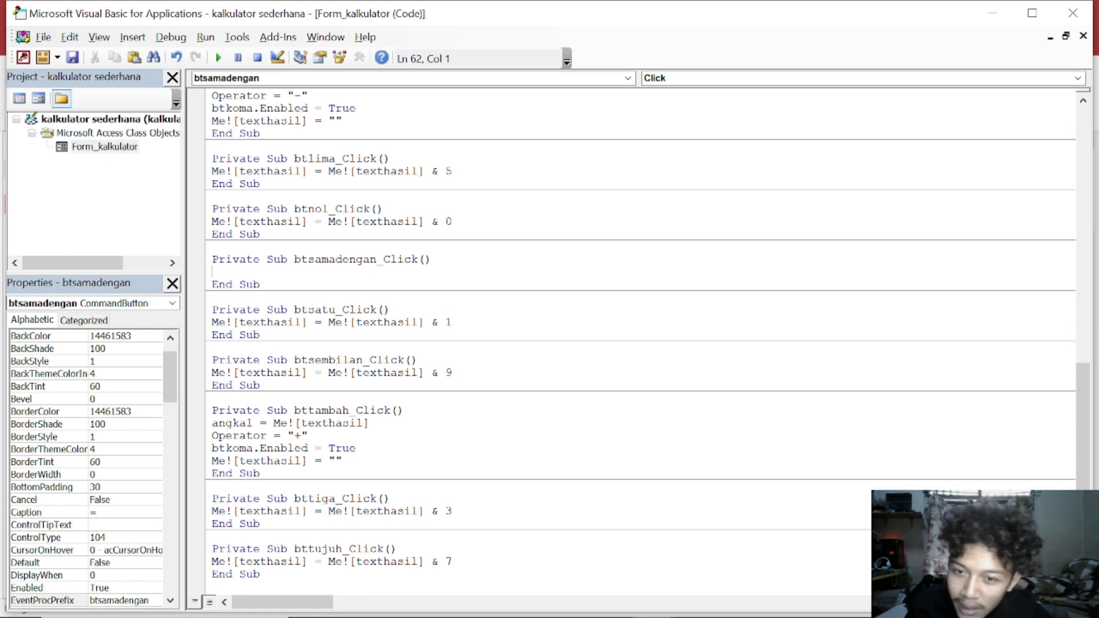
pyautogui.hotkey('alt', 'Tab')
pyautogui.write('angka2 = Me![texthasil] If Operator = "+" Then Me![texthasil] = "" hasil = angka1 + angka2 Me![texthasil] = hasil ElseIf Operator = "-" Then hasil = angka1 - angka2 Me![texthasil] = hasil ElseIf Operator = "*" Then hasil = angka1 * angka2 Me![texthasil] = hasil ElseIf Operator = "/" Then hasil = angka1 / angka2 Me![texthasil] = hasil End If')
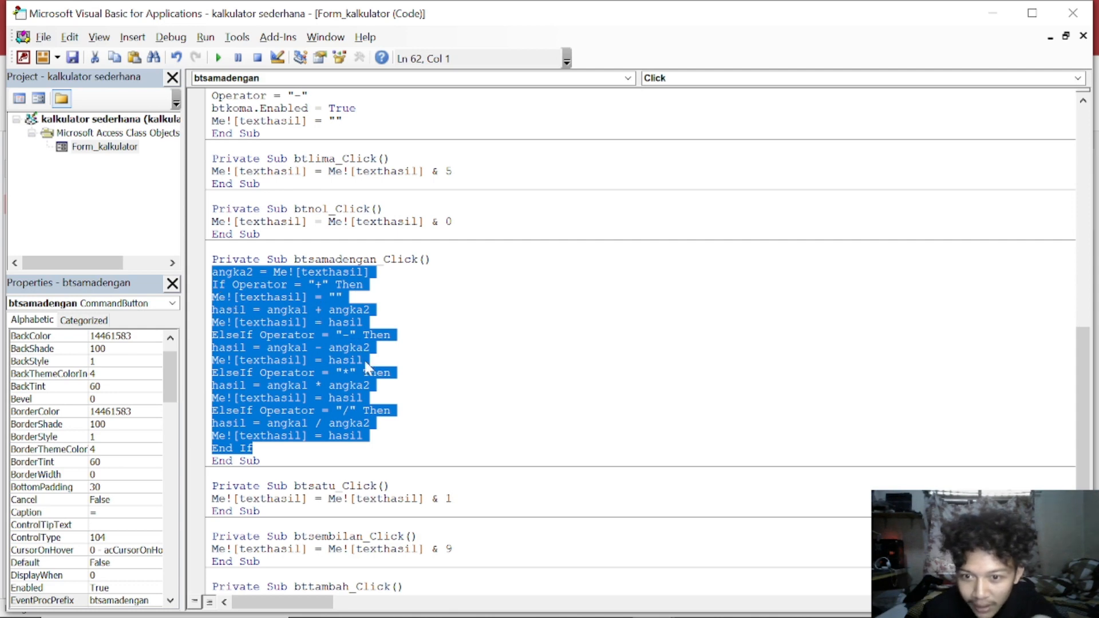
# Examine the addition lines of btsamadengan_Click against the number, plus and equals buttons in the form design
pyautogui.click(395, 309)
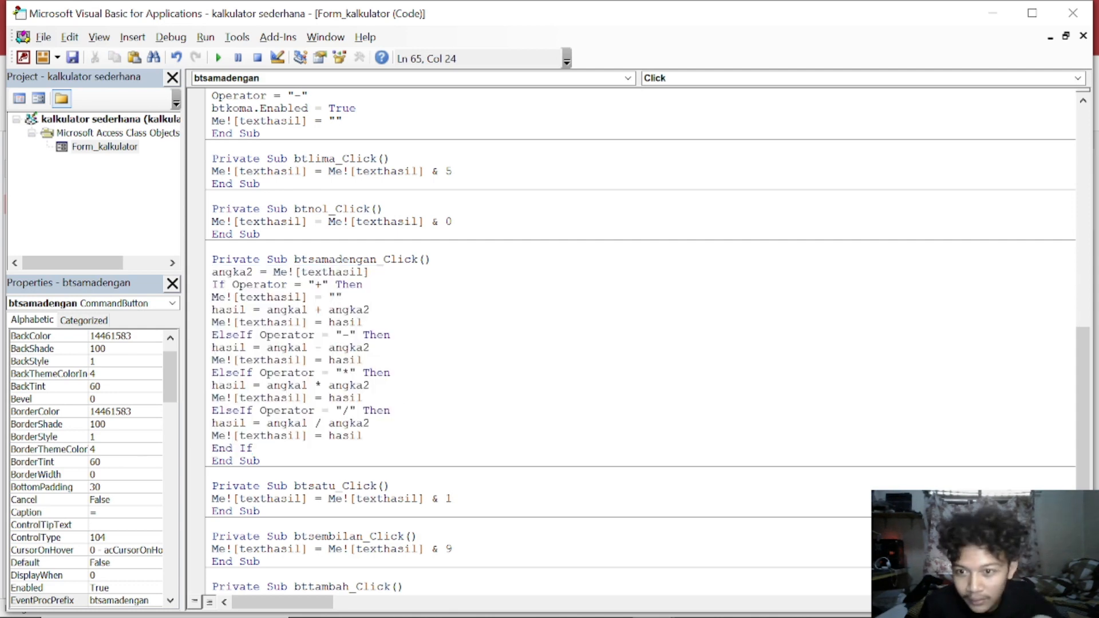
pyautogui.moveTo(212, 272); pyautogui.dragTo(395, 322)
pyautogui.click(412, 321)
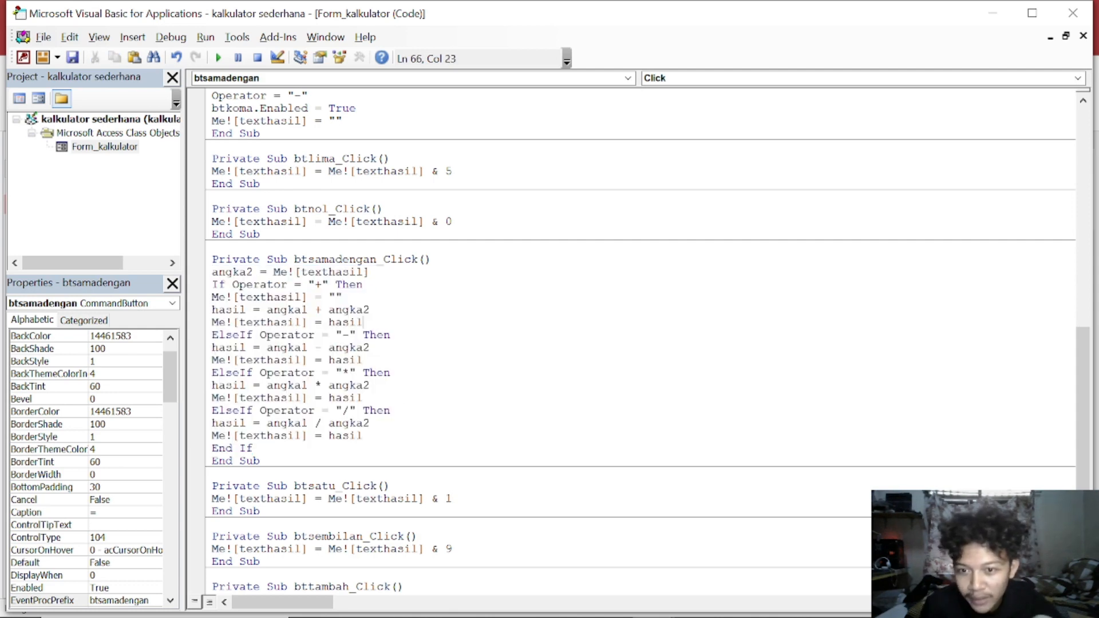
pyautogui.hotkey('alt', 'Tab')
pyautogui.press('Tab')
pyautogui.click(418, 322)
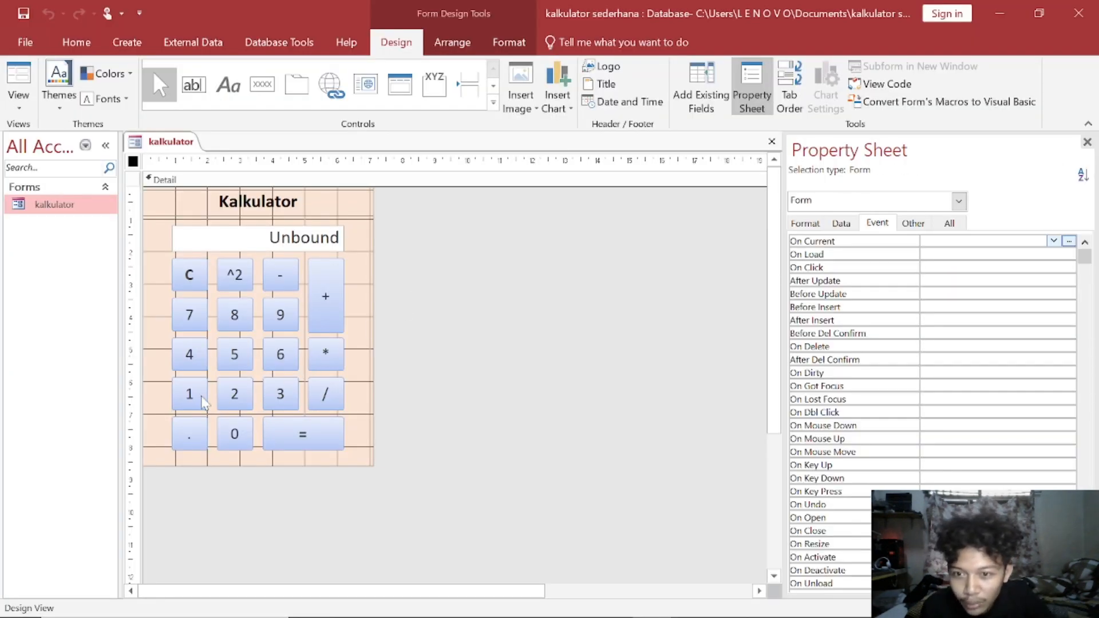
pyautogui.click(340, 289)
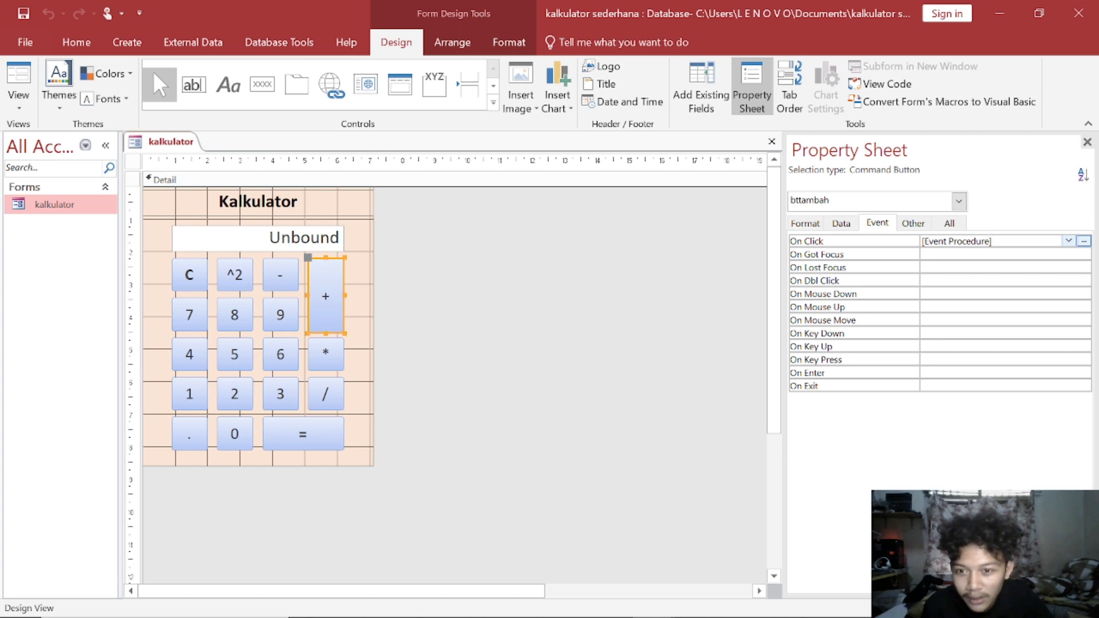
pyautogui.click(274, 322)
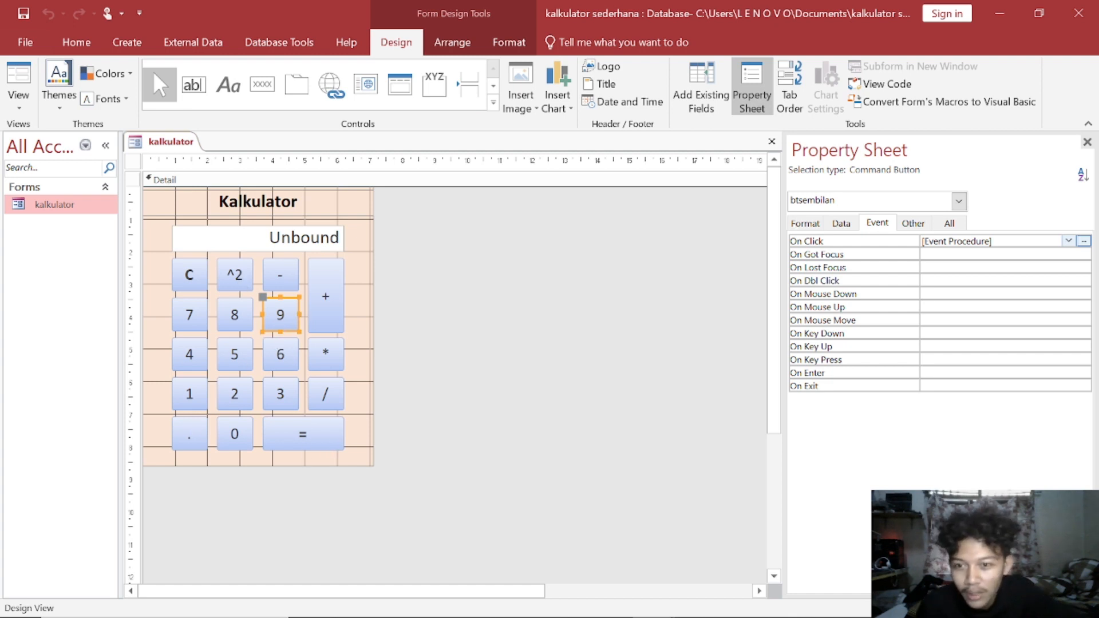
pyautogui.click(312, 447)
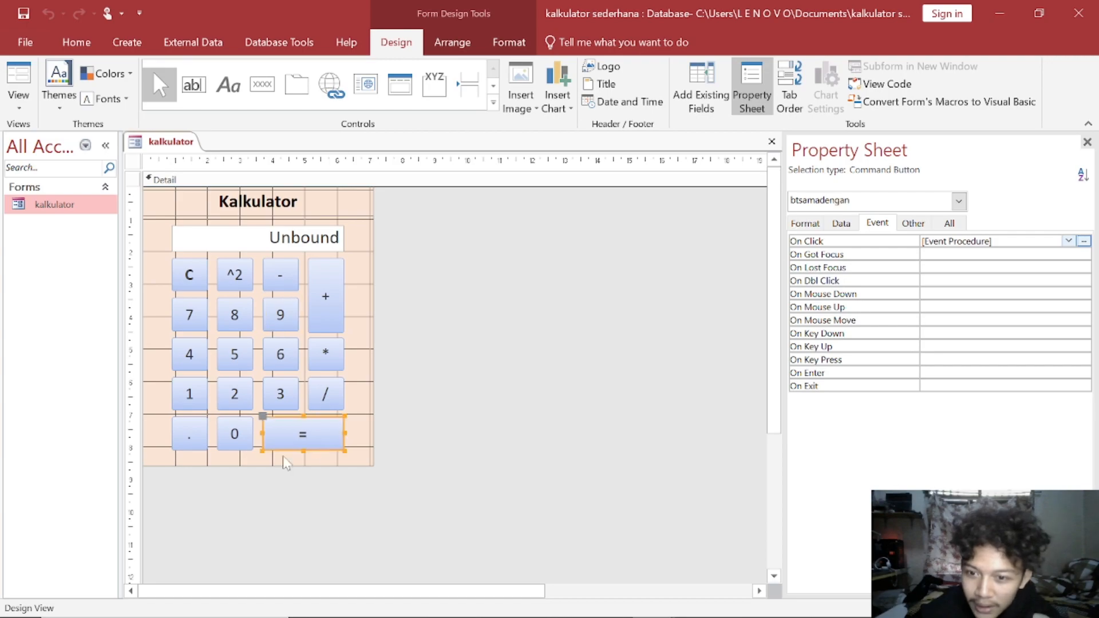
pyautogui.press('F7')
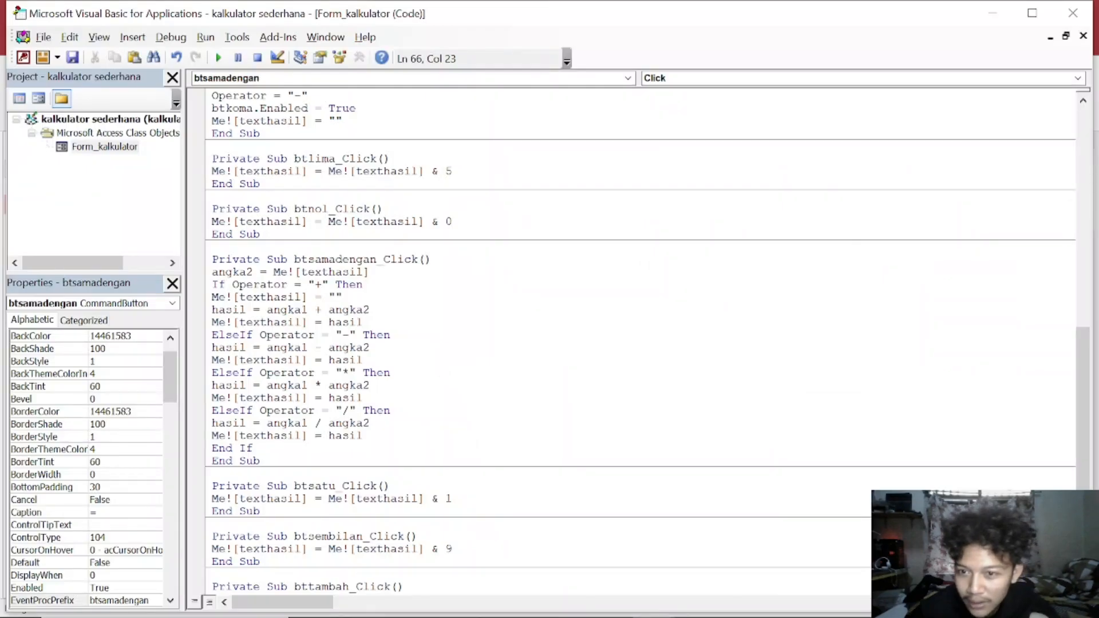
# Examine the angka2 assignment against the texthasil display box in the form design, and the "+" condition with its hasil calculation
pyautogui.moveTo(212, 271); pyautogui.dragTo(343, 272)
pyautogui.doubleClick(352, 271)
pyautogui.hotkey('alt', 'Tab')
pyautogui.click(329, 237)
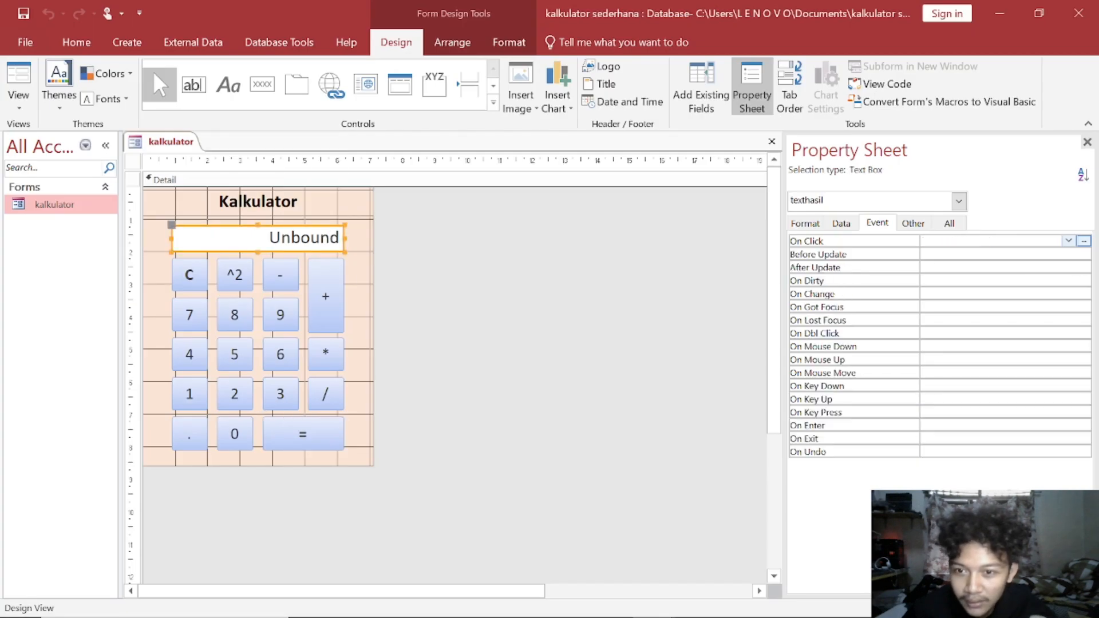
pyautogui.hotkey('alt', 'Tab')
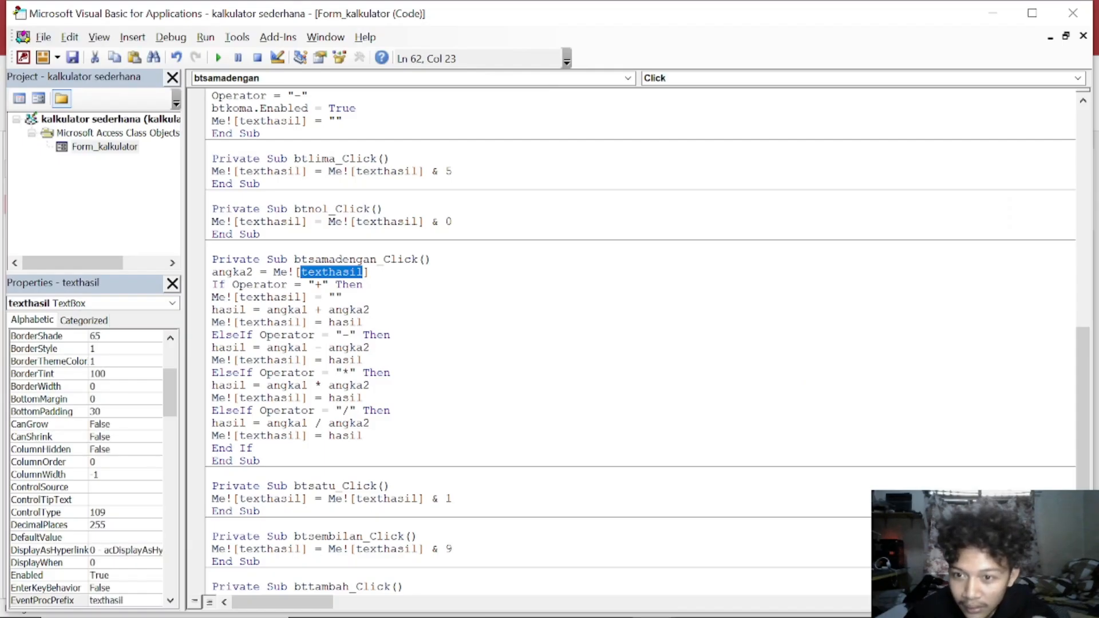
pyautogui.moveTo(314, 284); pyautogui.dragTo(321, 285)
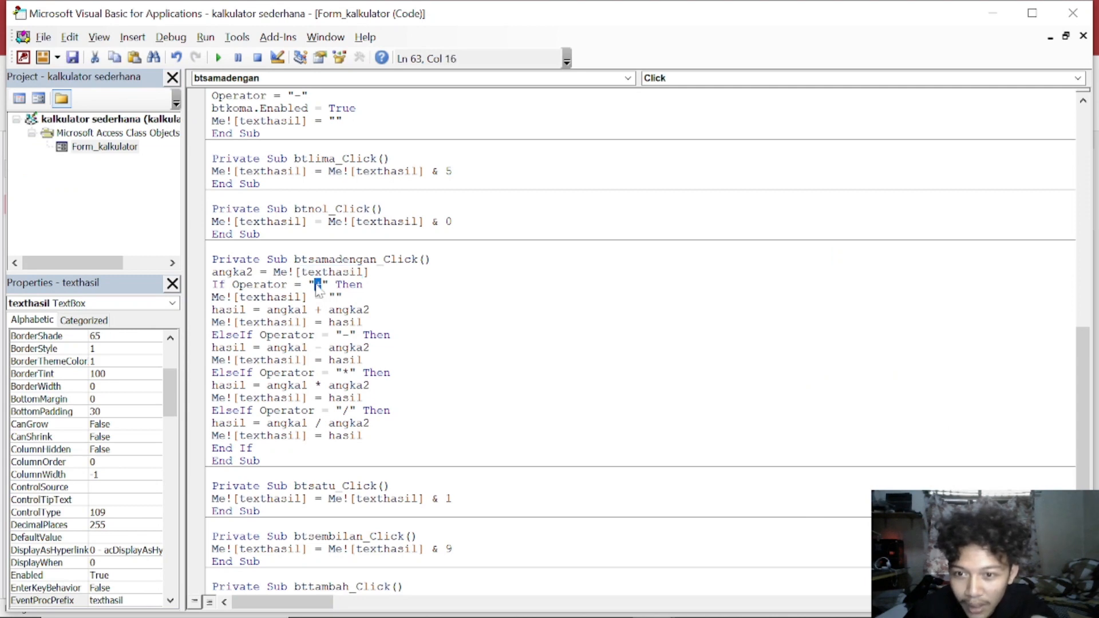
pyautogui.moveTo(212, 309); pyautogui.dragTo(265, 310)
pyautogui.click(273, 310)
# Examine the subtraction, multiplication and division branches of btsamadengan_Click, comparing each Operator condition with its hasil calculation
pyautogui.moveTo(212, 335); pyautogui.dragTo(342, 335)
pyautogui.click(348, 335)
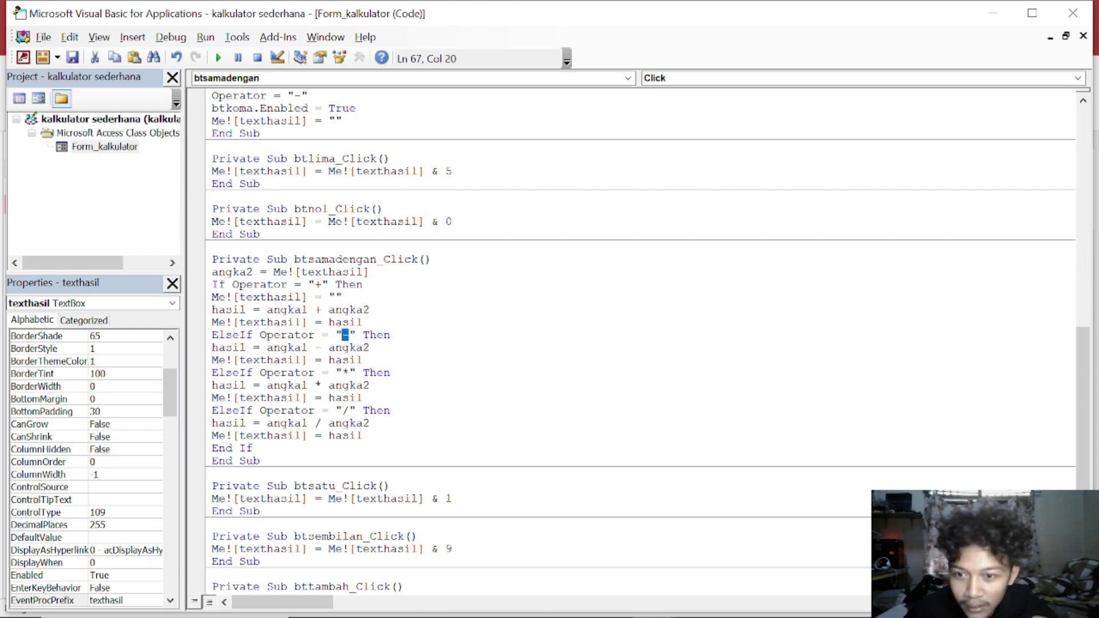
pyautogui.moveTo(212, 348); pyautogui.dragTo(369, 348)
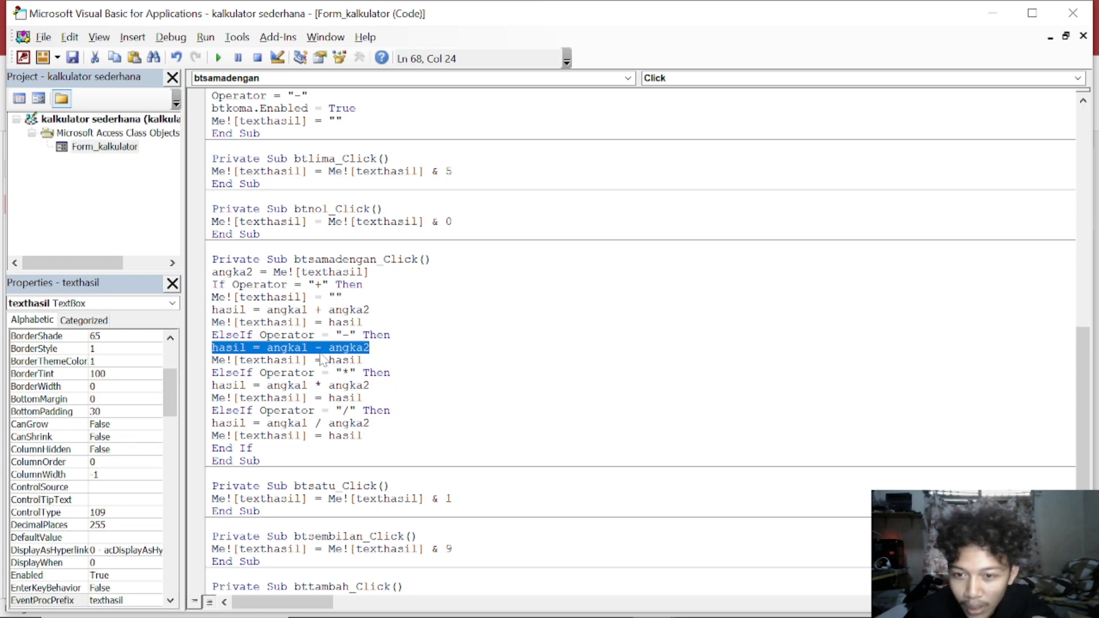
pyautogui.click(286, 348)
pyautogui.doubleClick(286, 348)
pyautogui.doubleClick(349, 347)
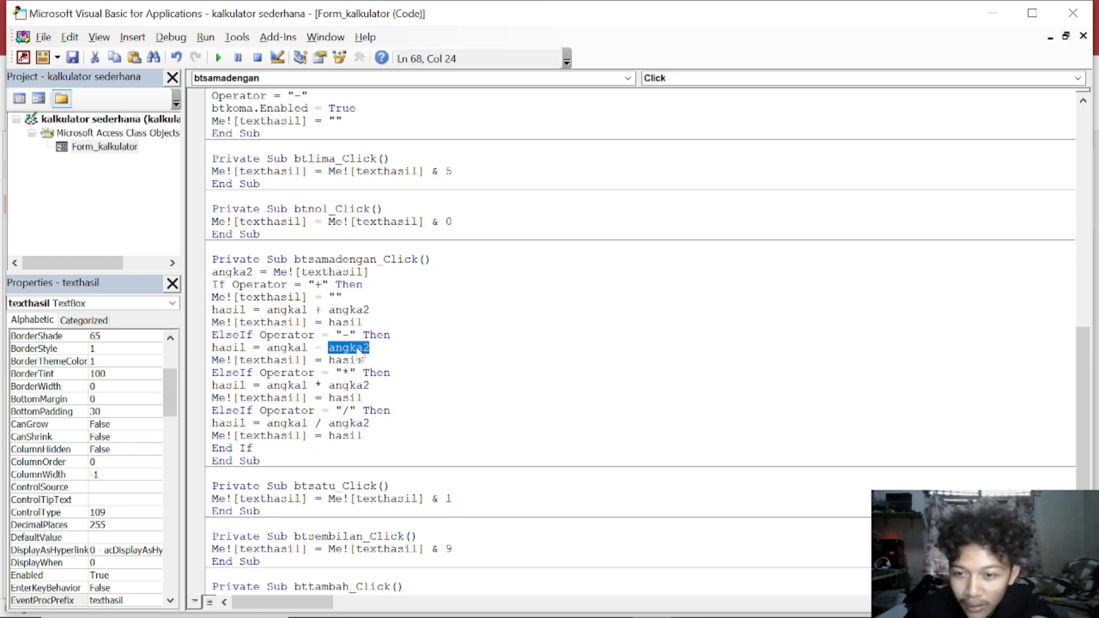
pyautogui.moveTo(259, 373); pyautogui.dragTo(355, 373)
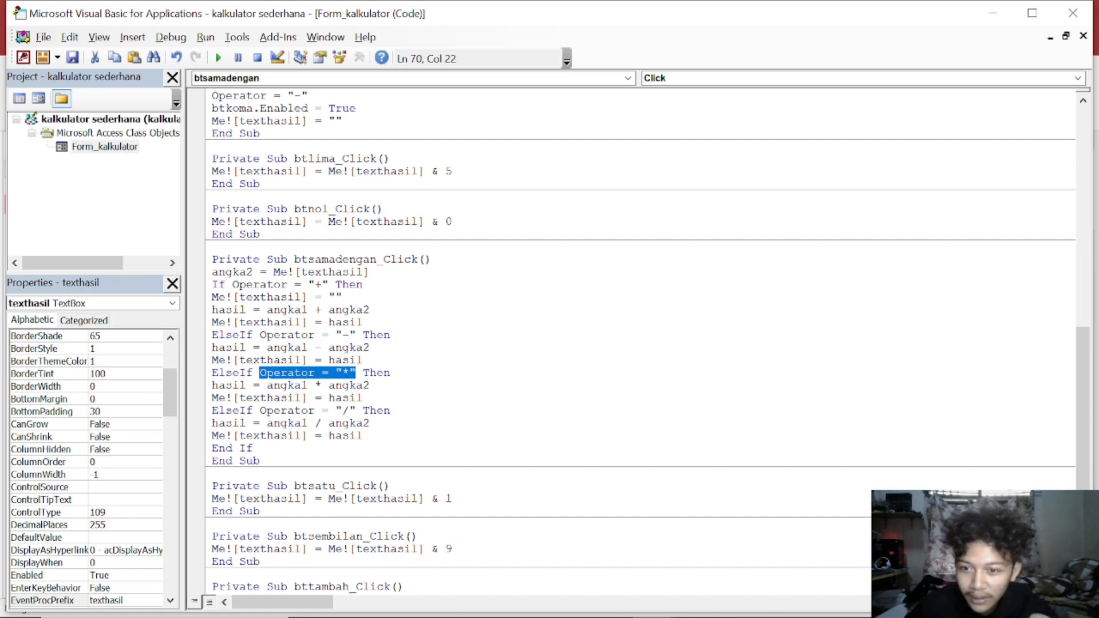
pyautogui.moveTo(213, 386); pyautogui.dragTo(314, 386)
pyautogui.doubleClick(349, 385)
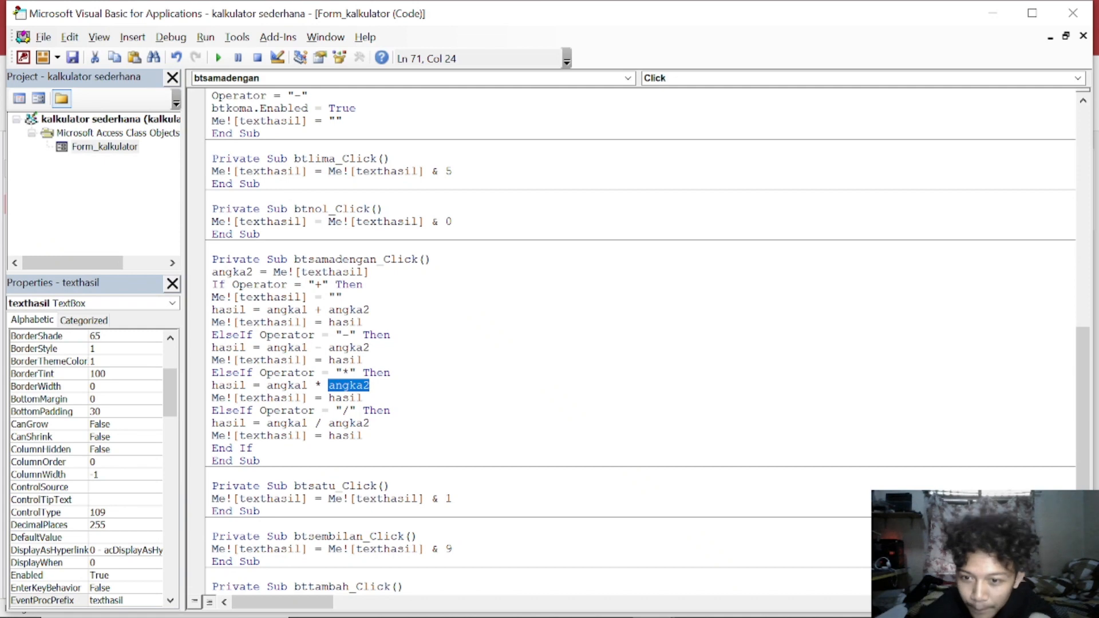
pyautogui.moveTo(212, 410); pyautogui.dragTo(355, 410)
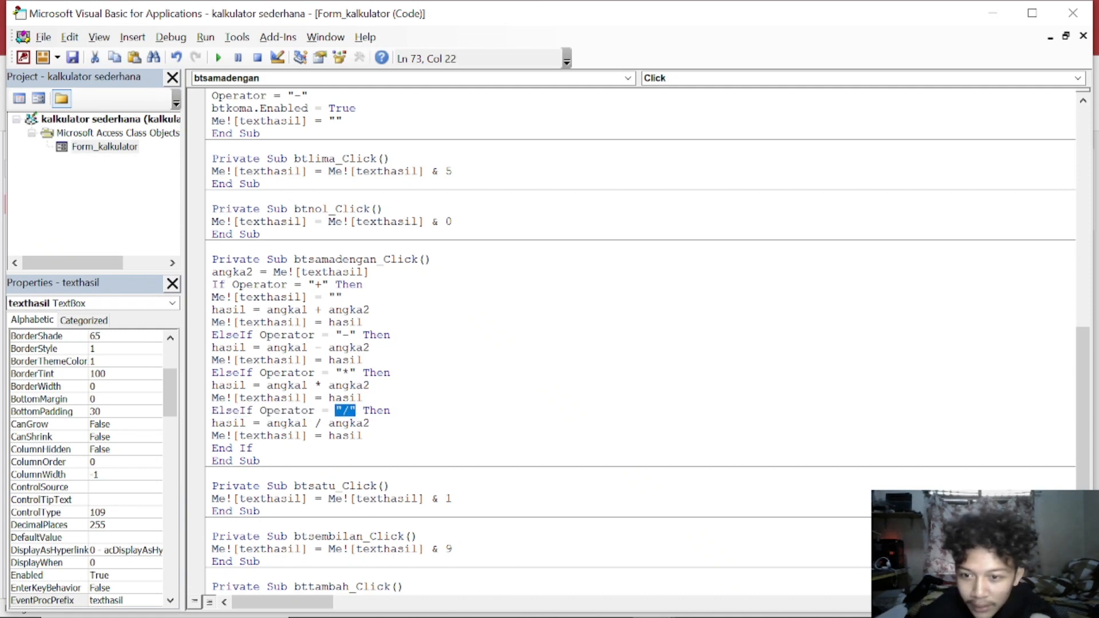
pyautogui.moveTo(212, 423); pyautogui.dragTo(369, 423)
pyautogui.click(302, 423)
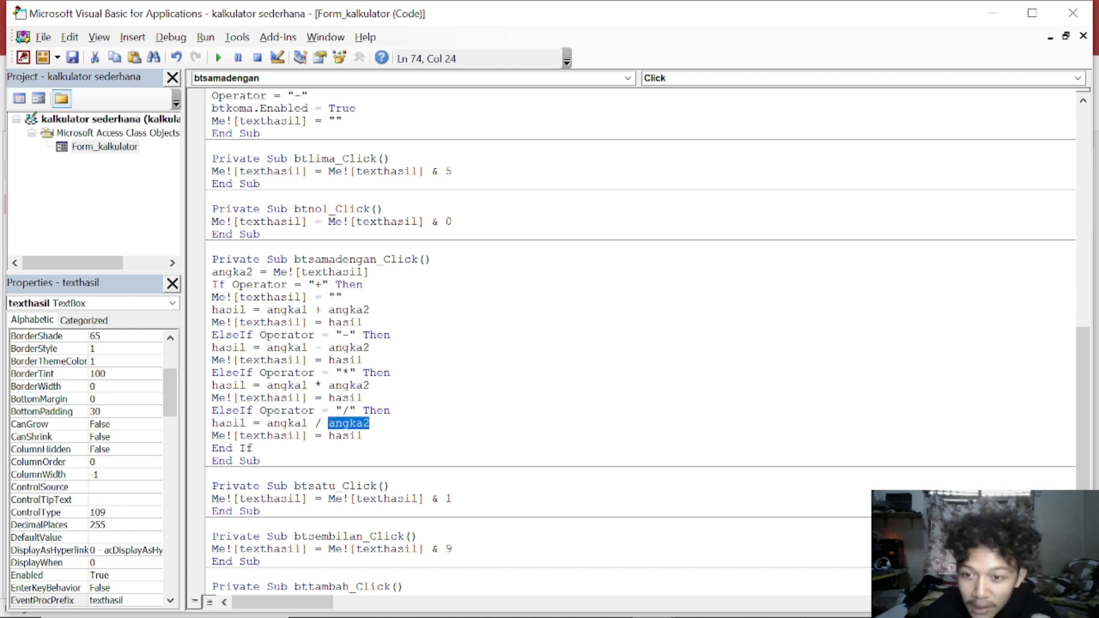
# Examine the last line of the division branch, where hasil is assigned to Me![texthasil]
pyautogui.moveTo(212, 435); pyautogui.dragTo(342, 435)
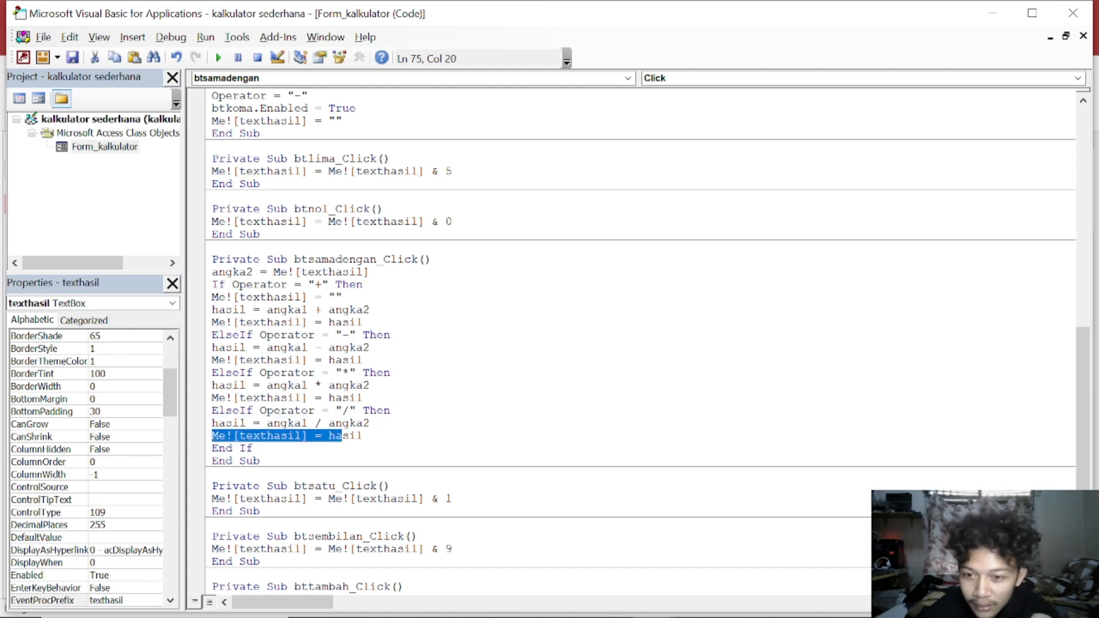
pyautogui.click(288, 438)
pyautogui.doubleClick(274, 439)
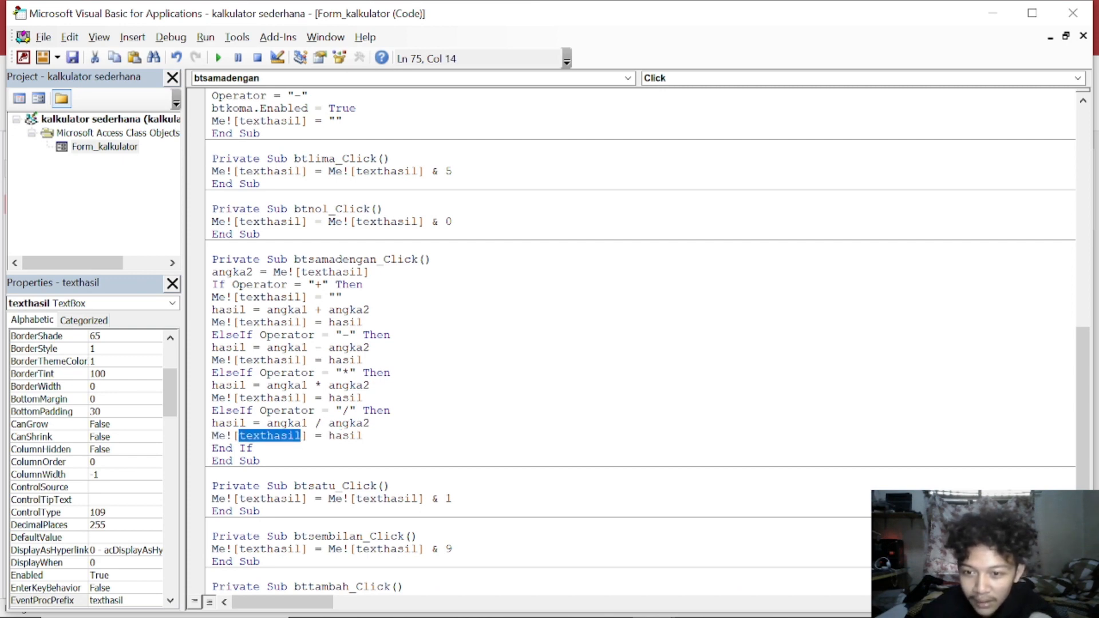
pyautogui.doubleClick(345, 436)
pyautogui.click(267, 435)
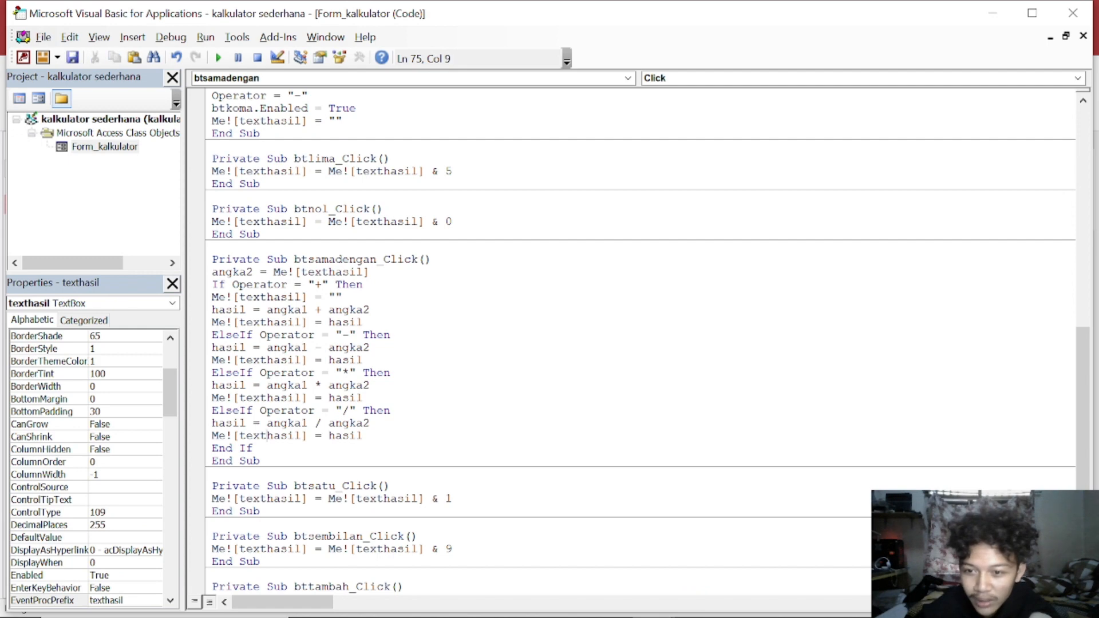
# Switch to Access, run the kalkulator form in Form View and test the equals button with 4 + 9
pyautogui.hotkey('alt', 'Tab')
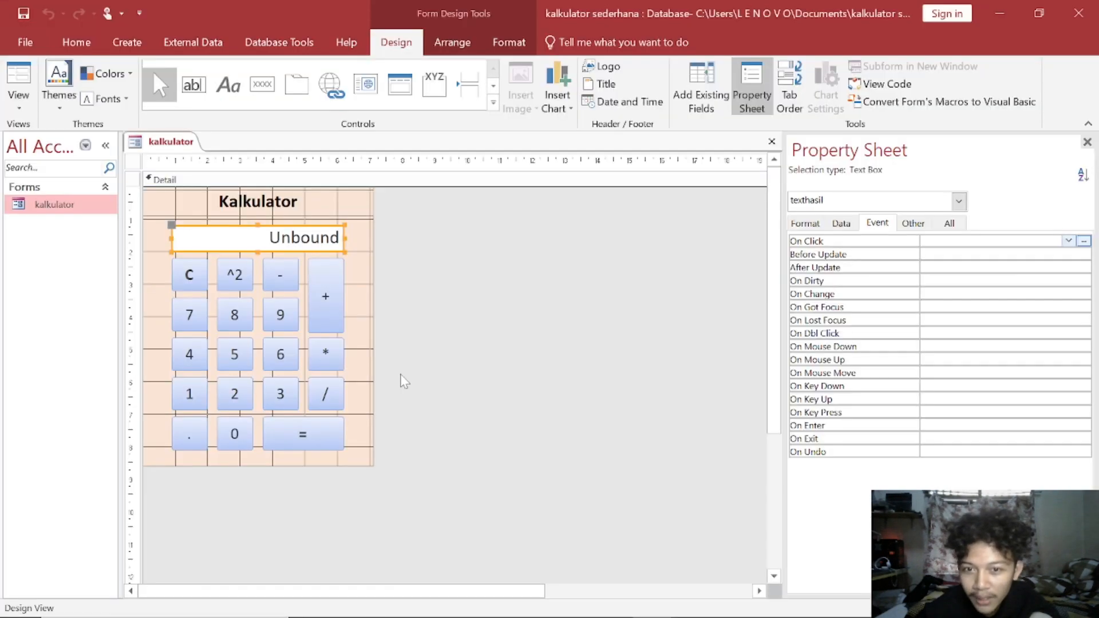
pyautogui.click(18, 104)
pyautogui.click(51, 135)
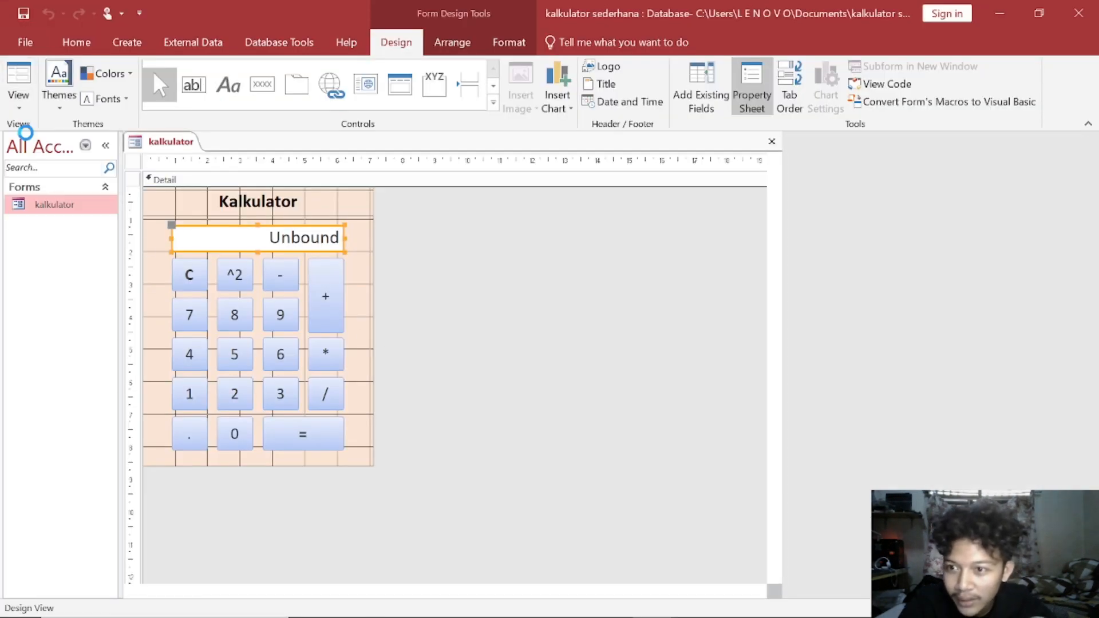
pyautogui.moveTo(218, 163); pyautogui.dragTo(406, 156)
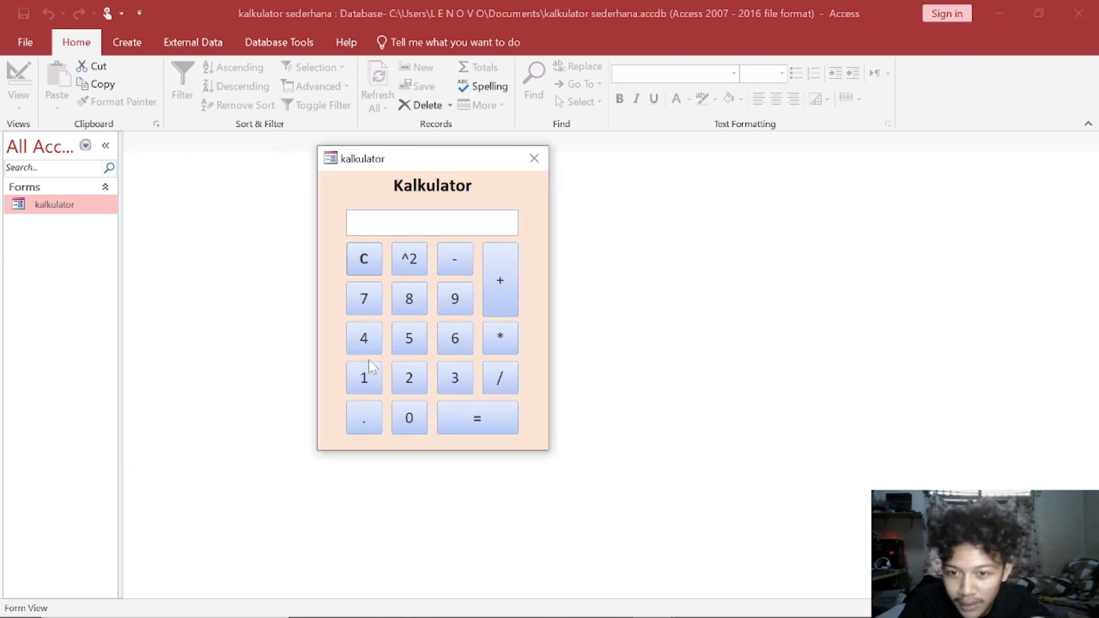
pyautogui.click(365, 341)
pyautogui.click(504, 302)
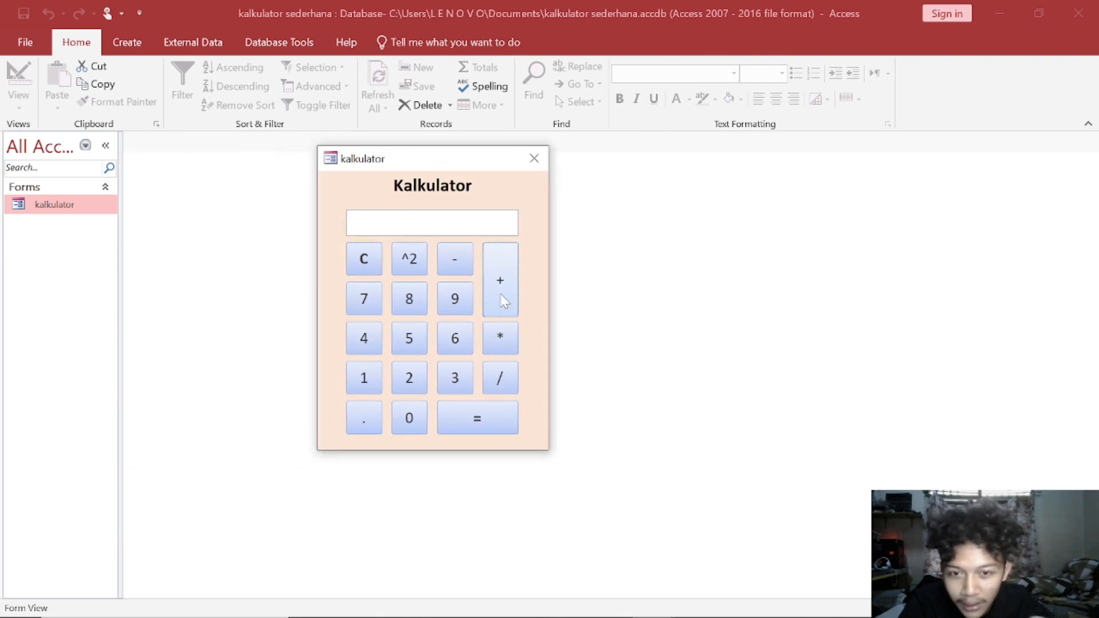
pyautogui.click(452, 301)
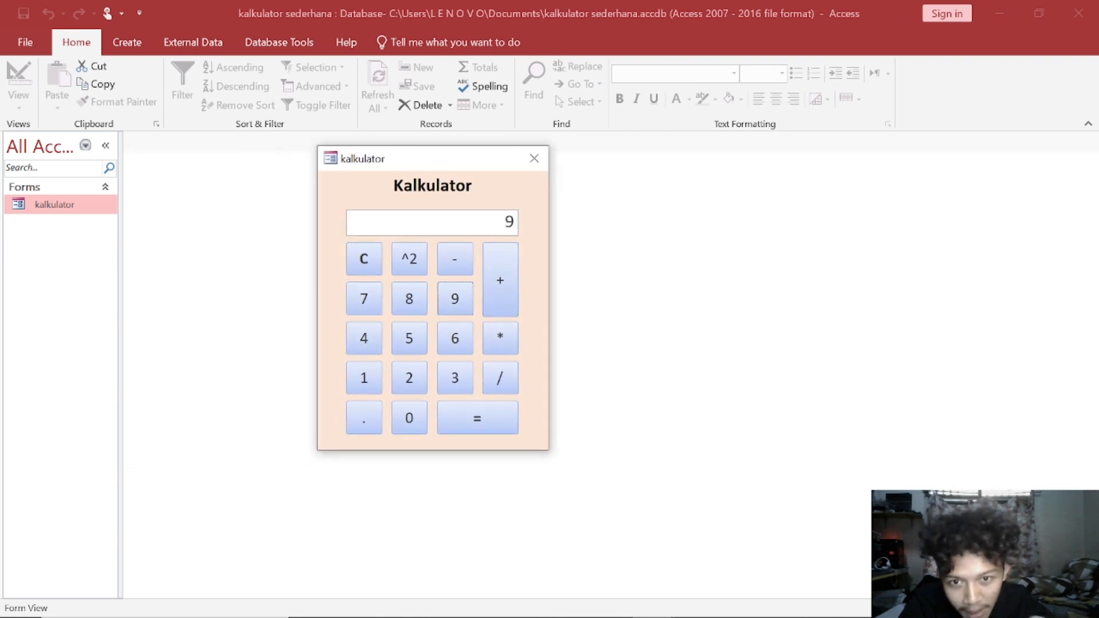
pyautogui.click(481, 419)
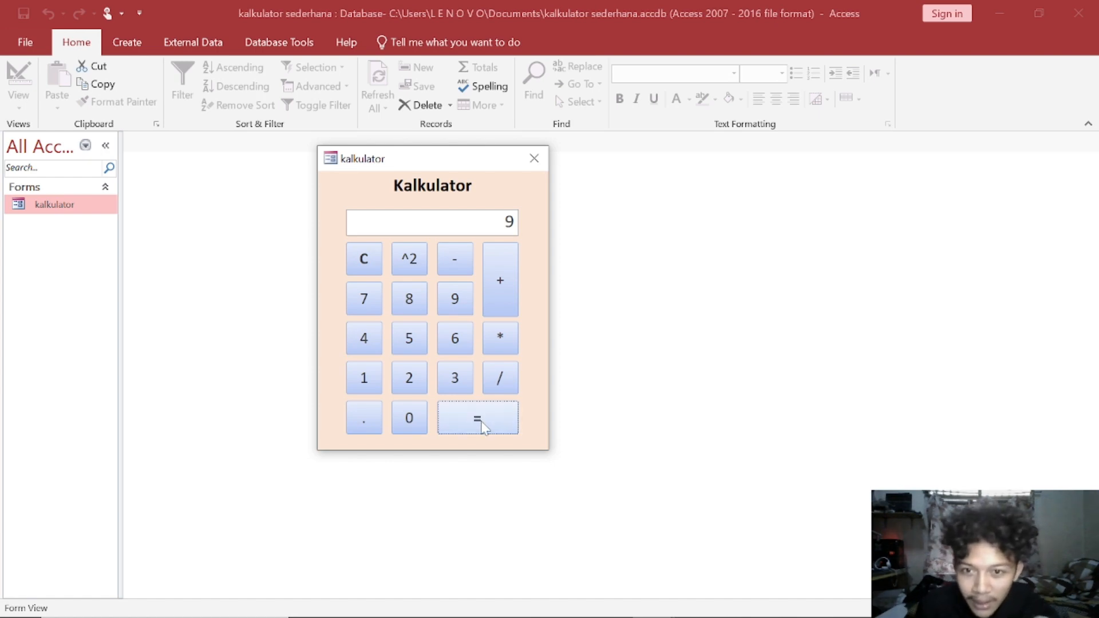
pyautogui.click(478, 426)
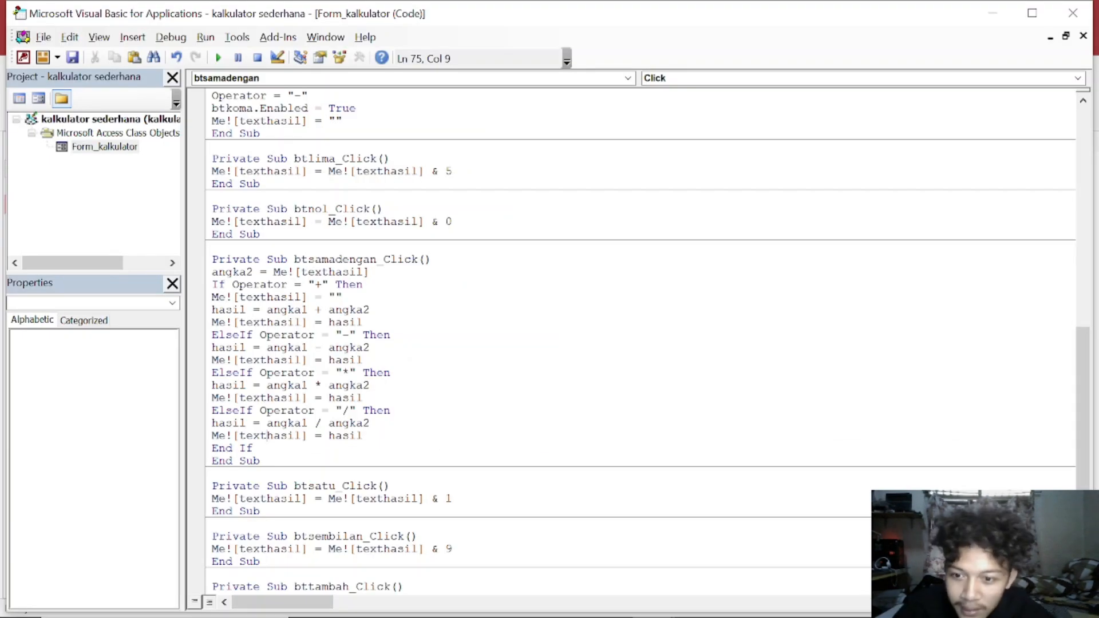
# Examine how angka2 and hasil are used in btsamadengan_Click and angka1 in bttambah_Click
pyautogui.moveTo(253, 272); pyautogui.dragTo(211, 271)
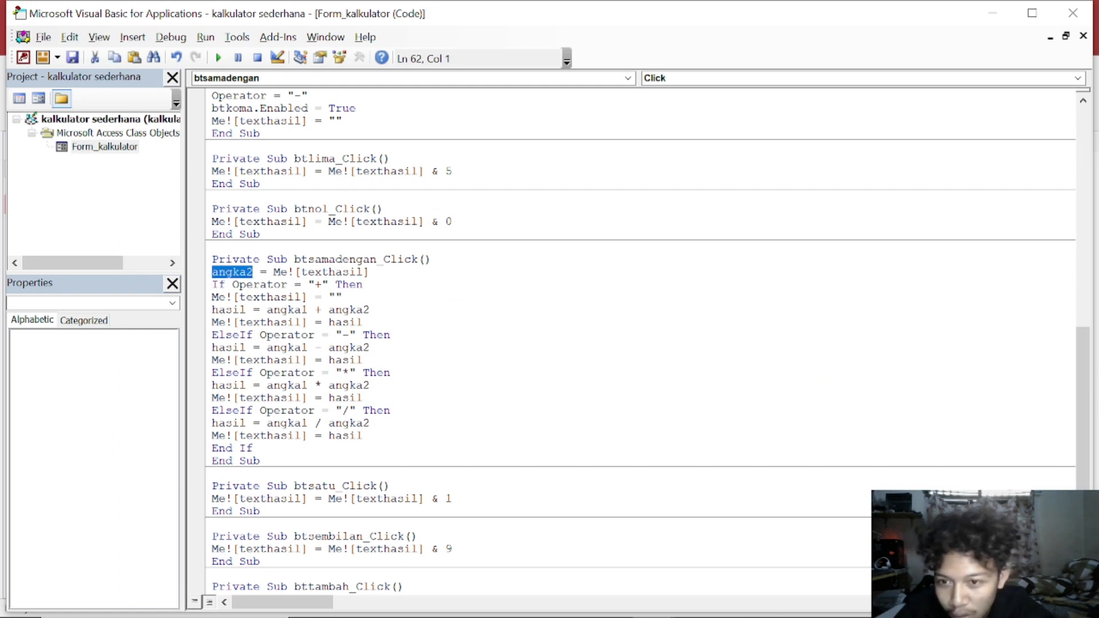
pyautogui.moveTo(246, 347); pyautogui.dragTo(211, 347)
pyautogui.scroll(-4, 641, 343)
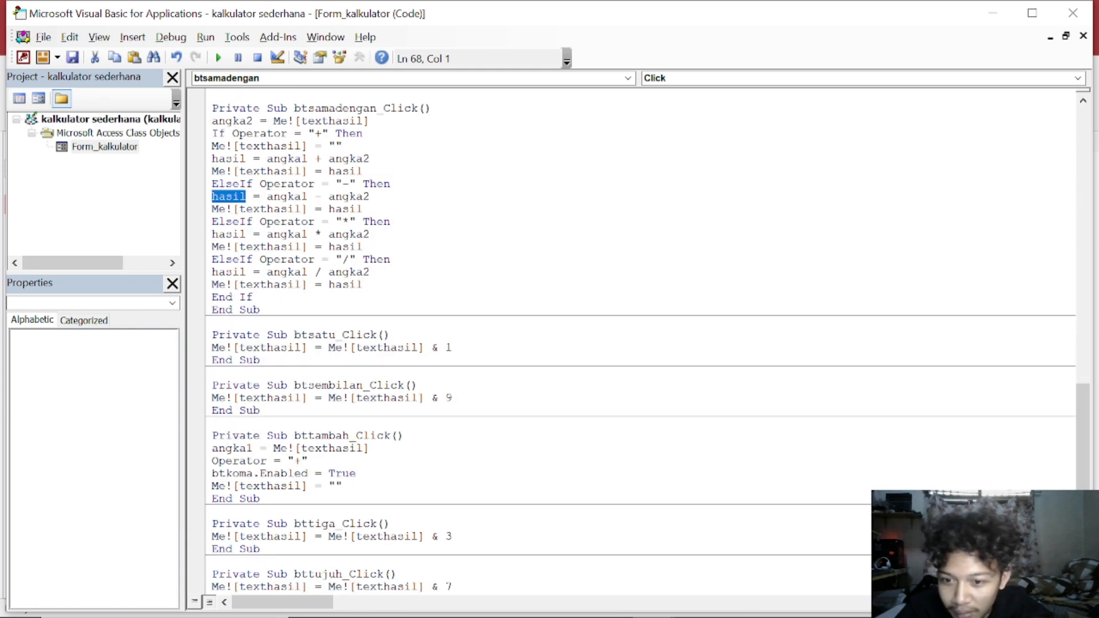
pyautogui.moveTo(253, 449); pyautogui.dragTo(217, 448)
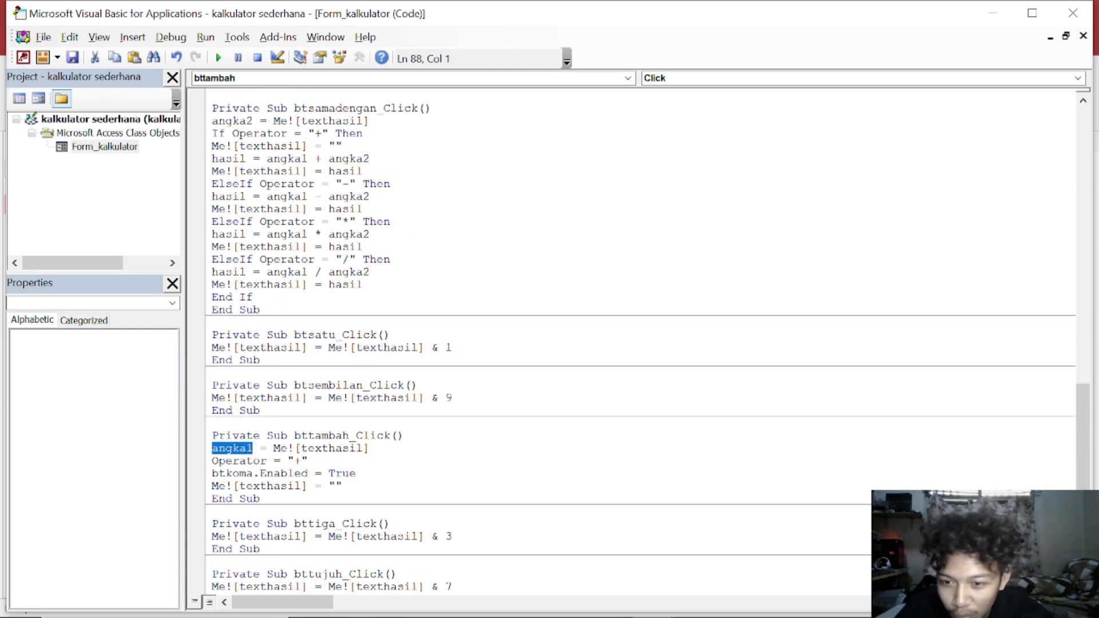
pyautogui.scroll(4, 641, 344)
pyautogui.scroll(16, 641, 343)
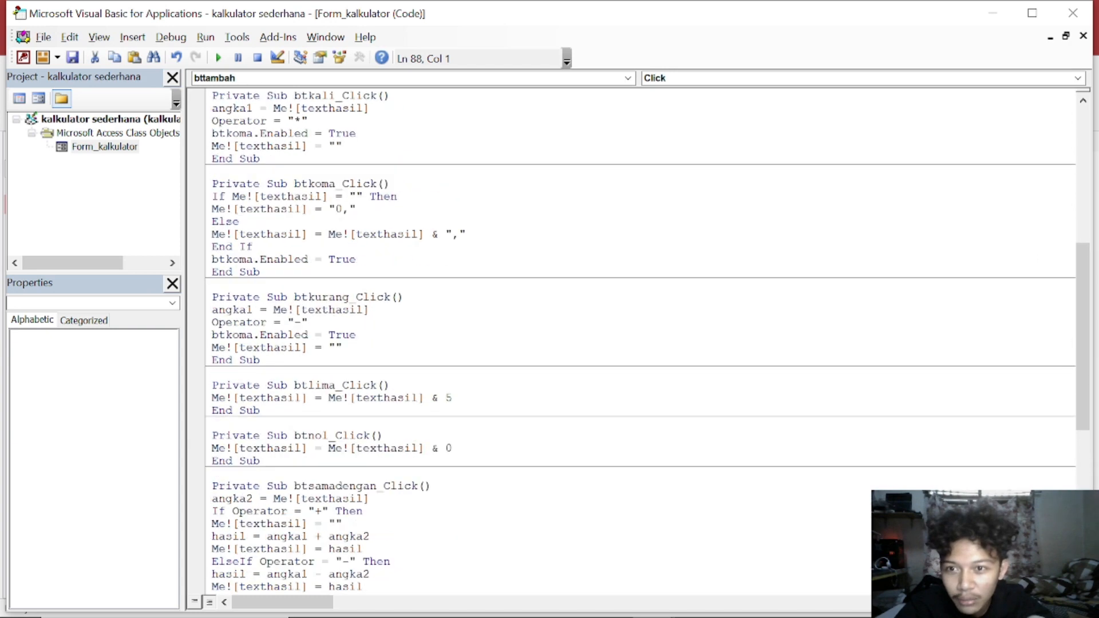
# Below Option Compare Database, declare operator As String and angka1, angka2 and hasil As Double
pyautogui.click(213, 109)
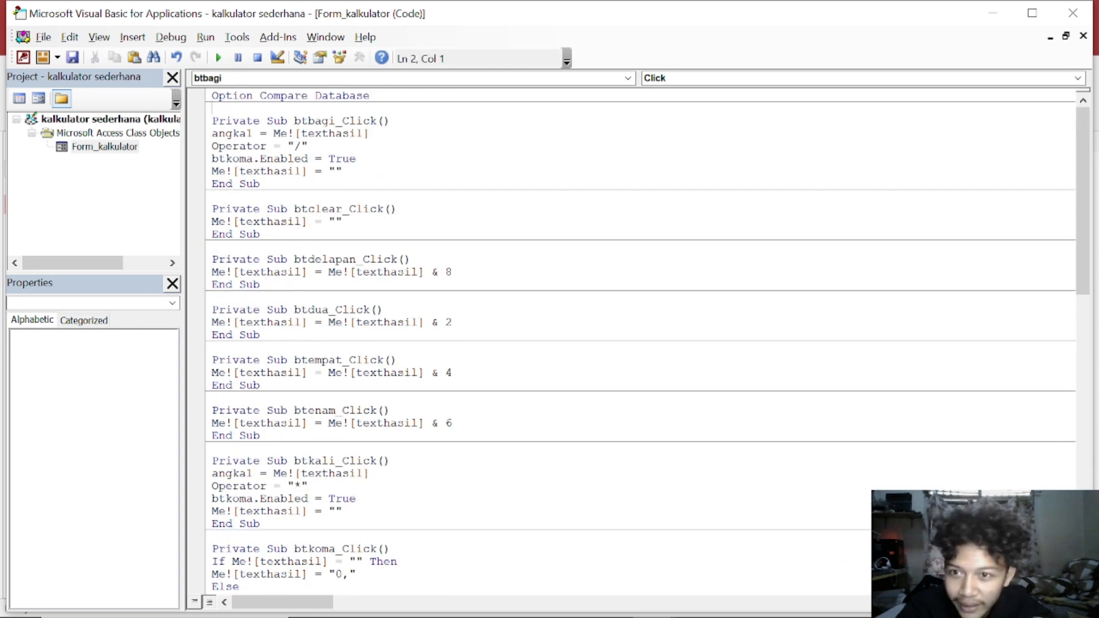
pyautogui.moveTo(371, 96); pyautogui.dragTo(210, 97)
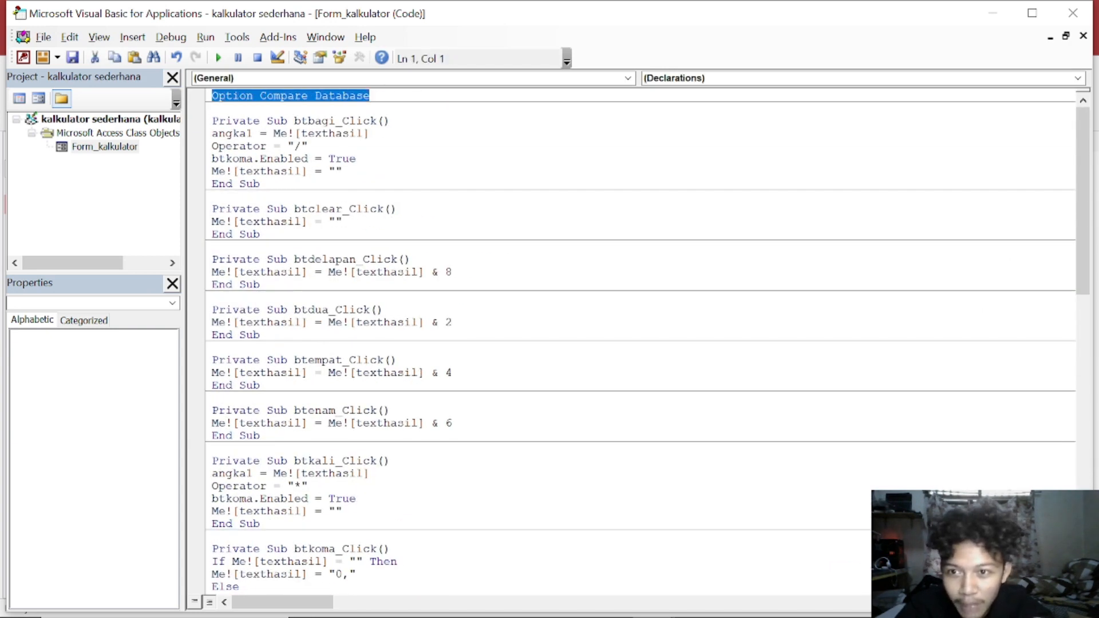
pyautogui.click(213, 108)
pyautogui.scroll(-2, 641, 343)
pyautogui.scroll(2, 641, 344)
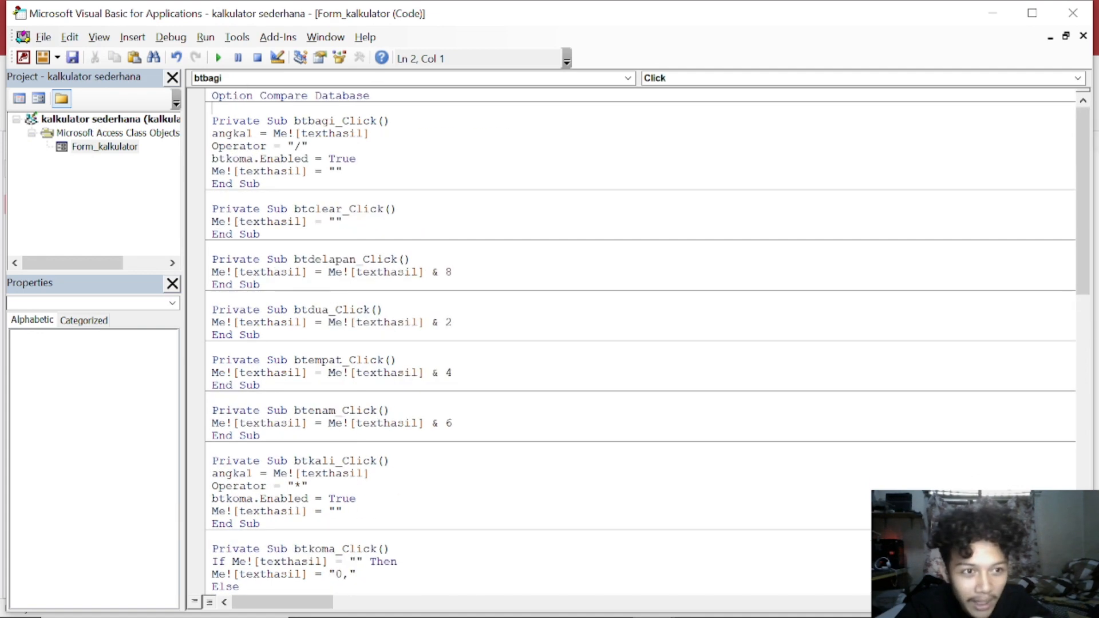
pyautogui.moveTo(371, 96); pyautogui.dragTo(212, 96)
pyautogui.click(272, 108)
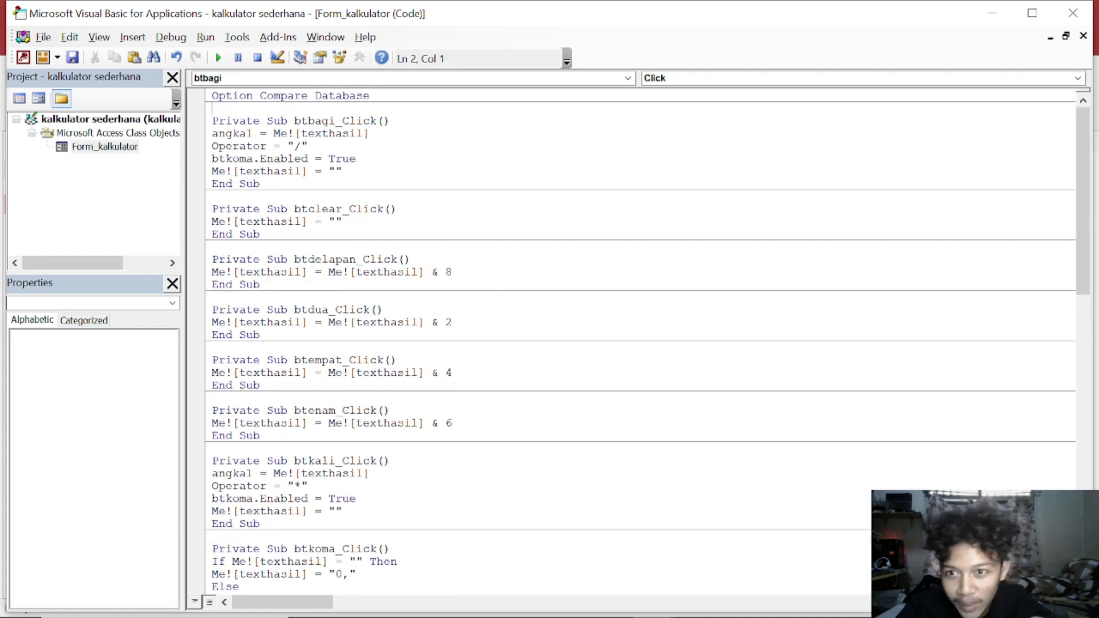
pyautogui.press('Return')
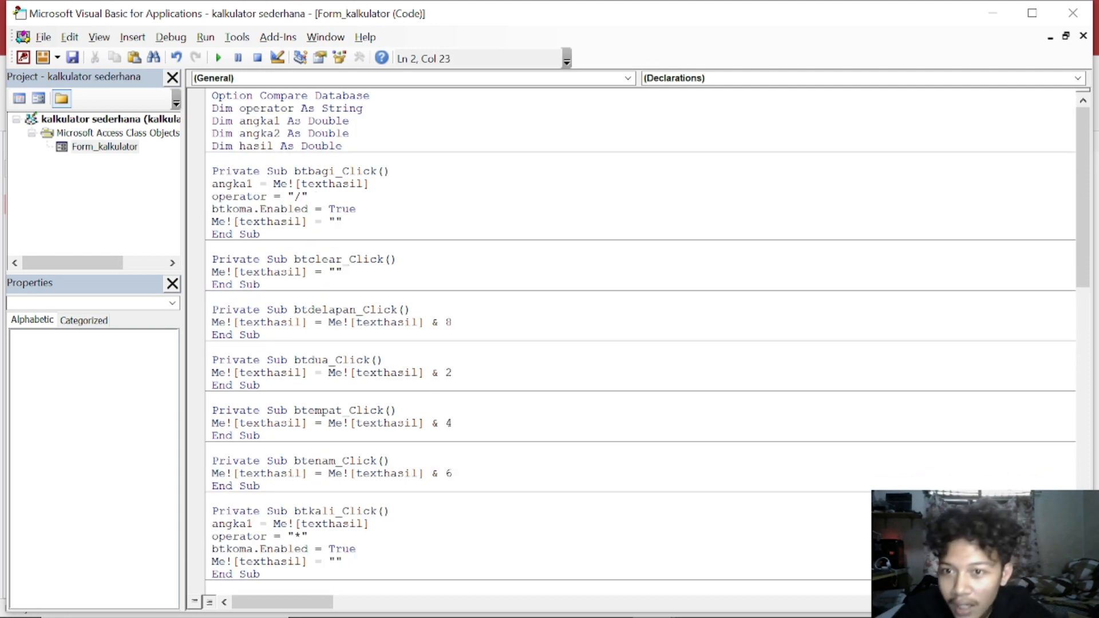
# Examine the module-level declarations, checking the data type given to operator, angka1, angka2 and hasil
pyautogui.doubleClick(232, 96)
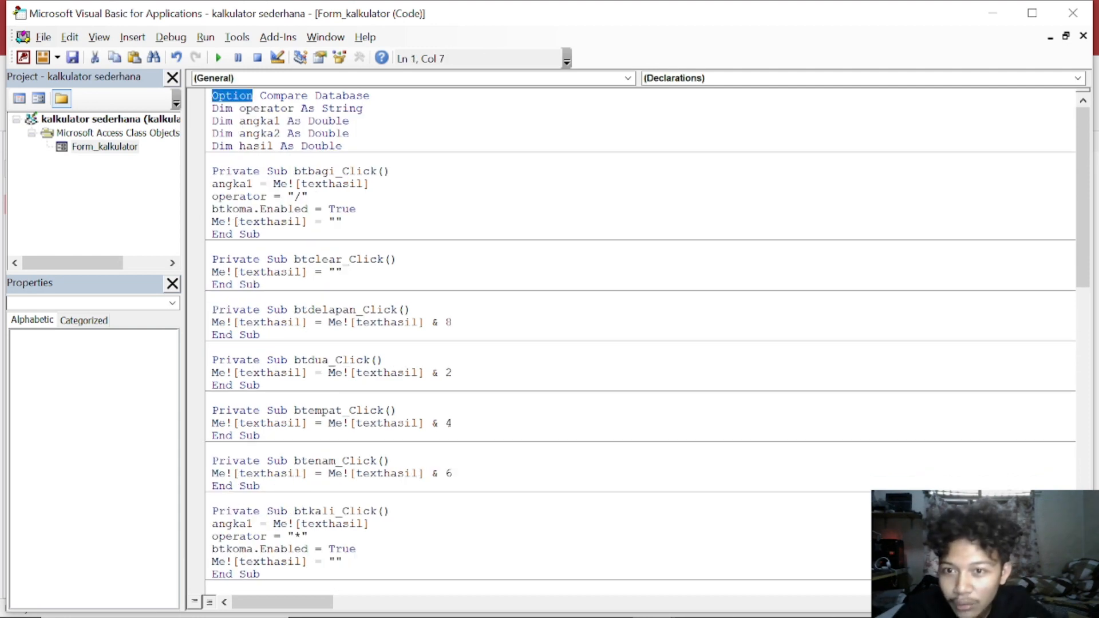
pyautogui.doubleClick(273, 108)
pyautogui.doubleClick(345, 108)
pyautogui.click(259, 121)
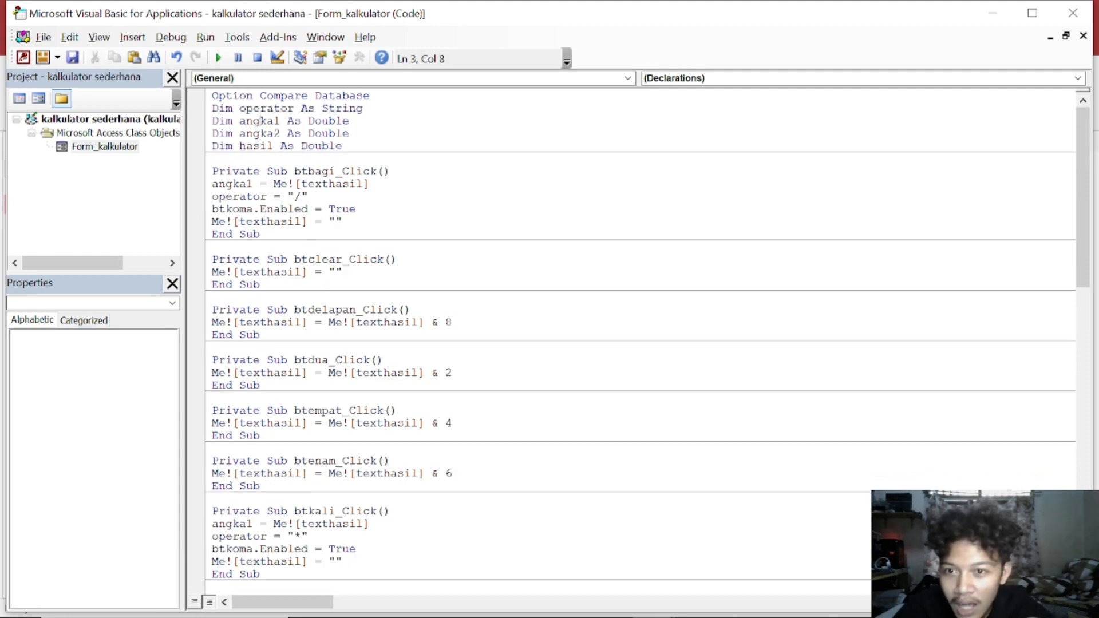
pyautogui.doubleClick(259, 121)
pyautogui.doubleClick(328, 120)
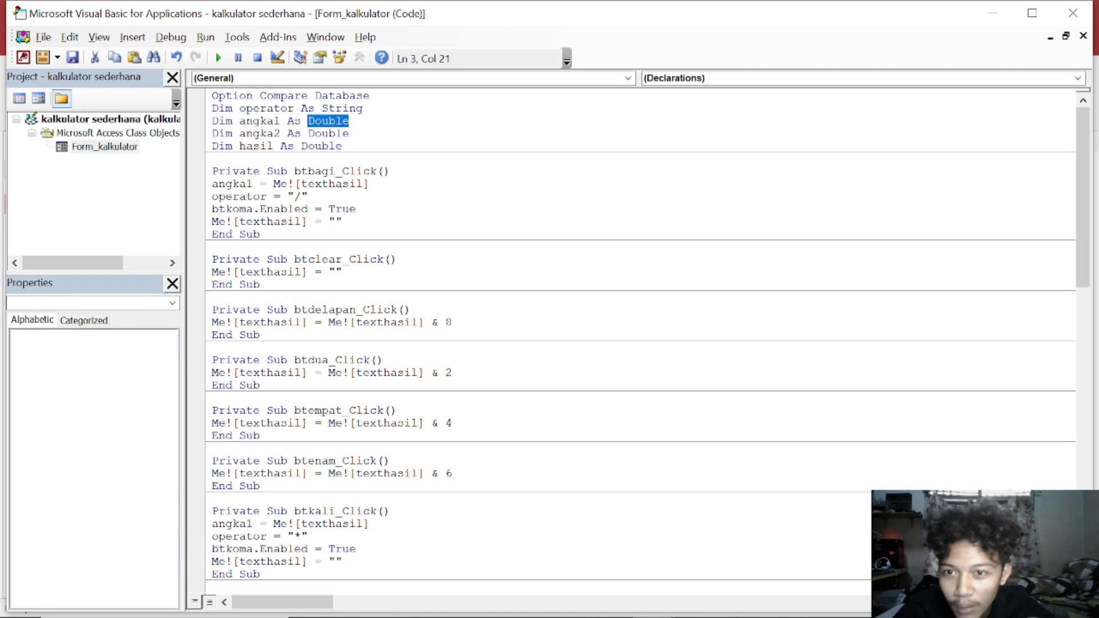
pyautogui.doubleClick(259, 133)
pyautogui.click(315, 134)
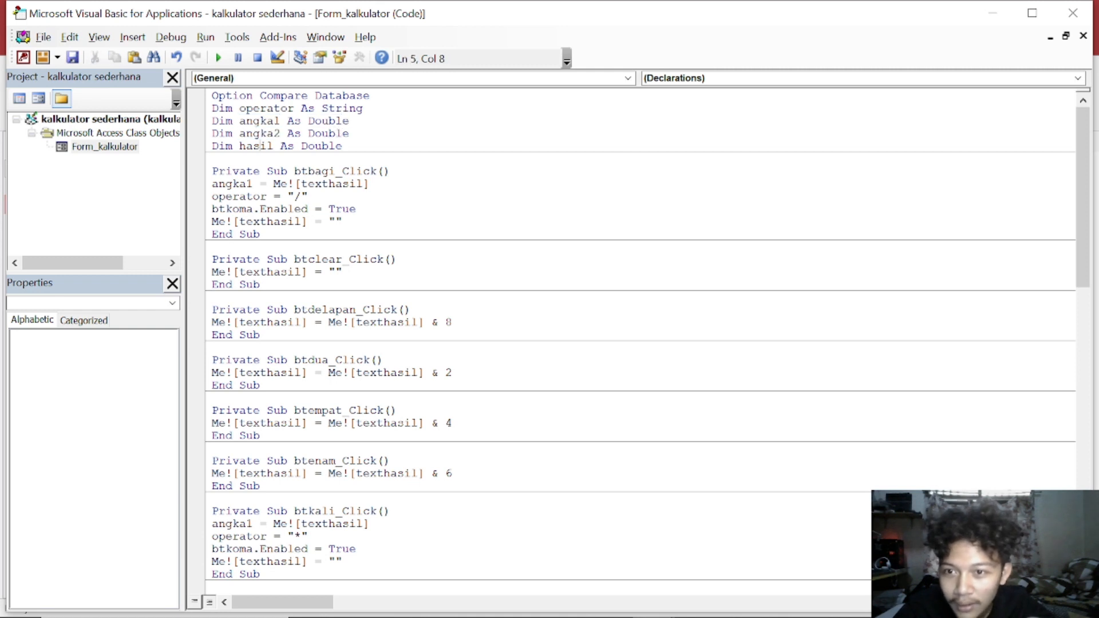
pyautogui.doubleClick(259, 146)
pyautogui.doubleClick(321, 146)
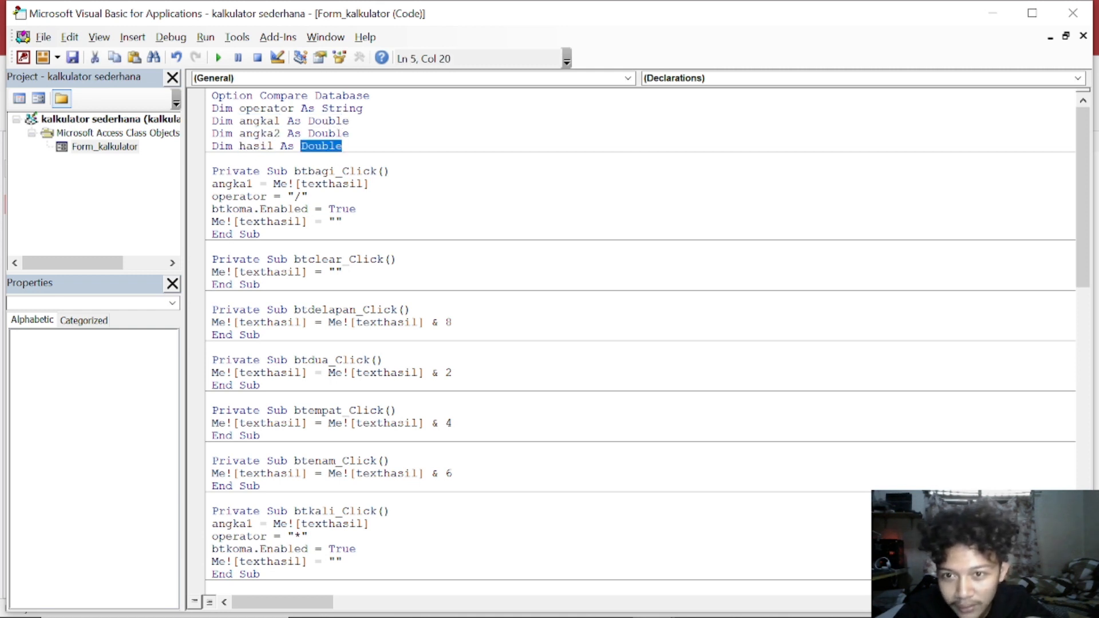
pyautogui.click(343, 146)
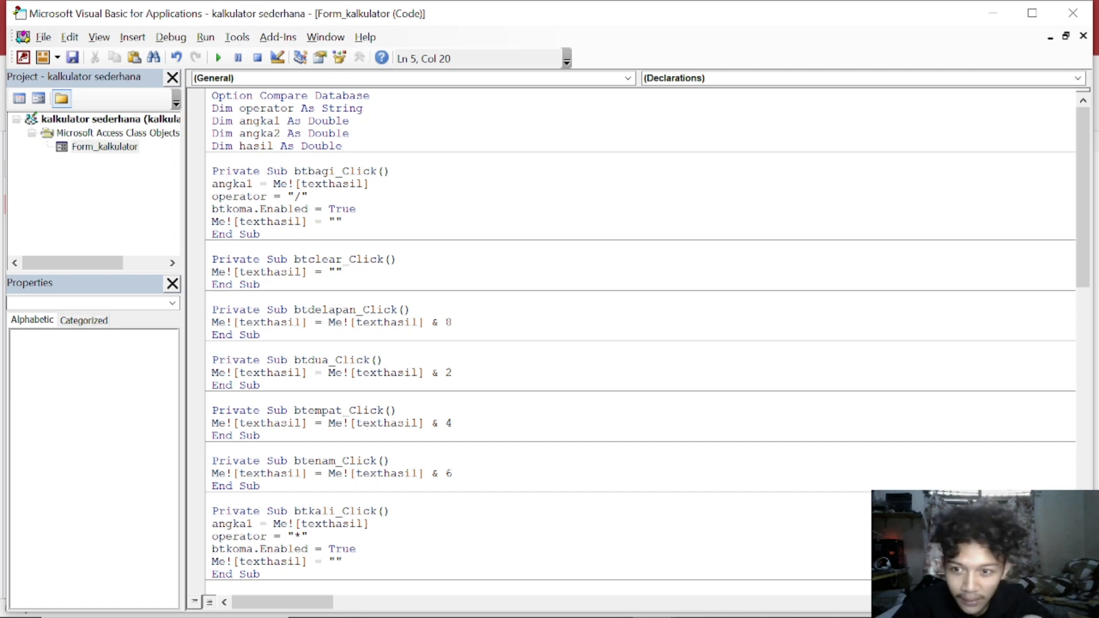
pyautogui.doubleClick(267, 108)
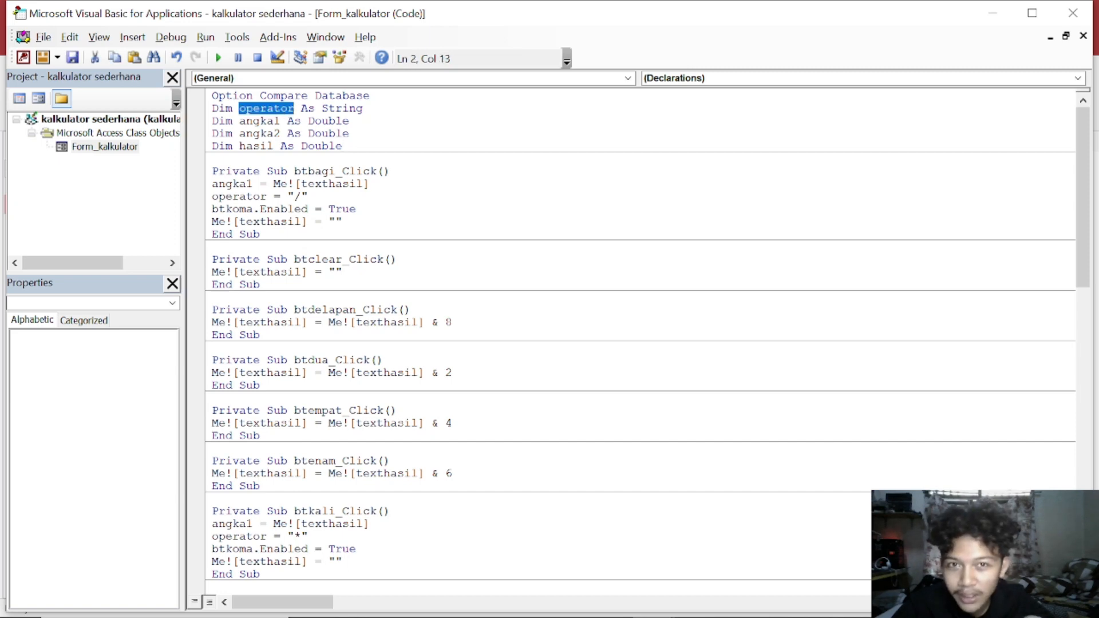
pyautogui.doubleClick(344, 108)
pyautogui.doubleClick(260, 120)
pyautogui.click(350, 121)
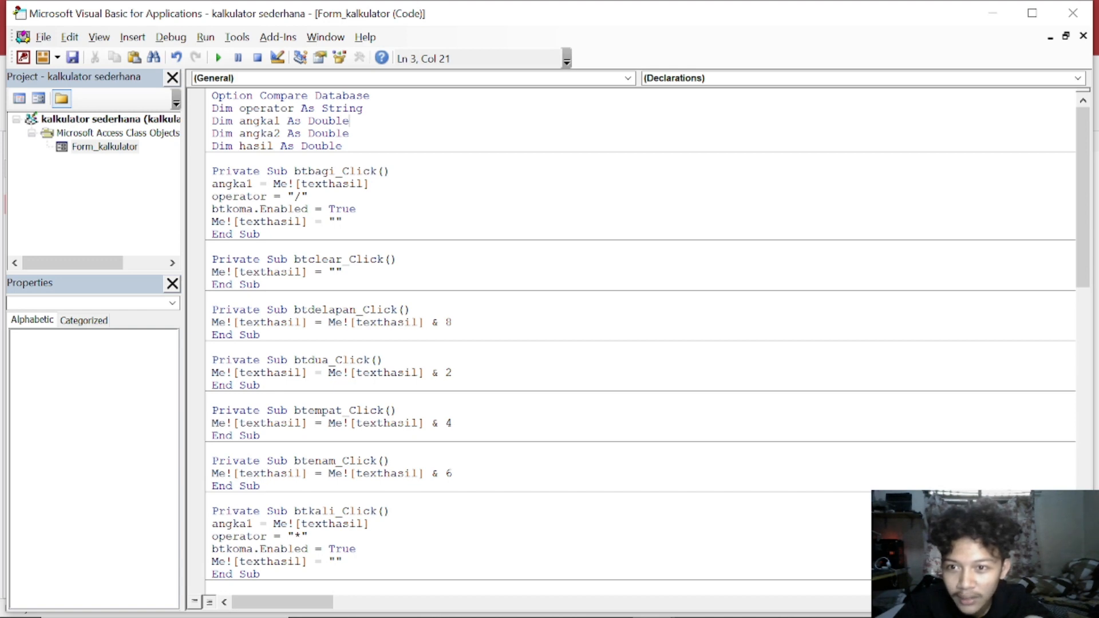
pyautogui.doubleClick(252, 146)
pyautogui.doubleClick(324, 146)
pyautogui.click(346, 146)
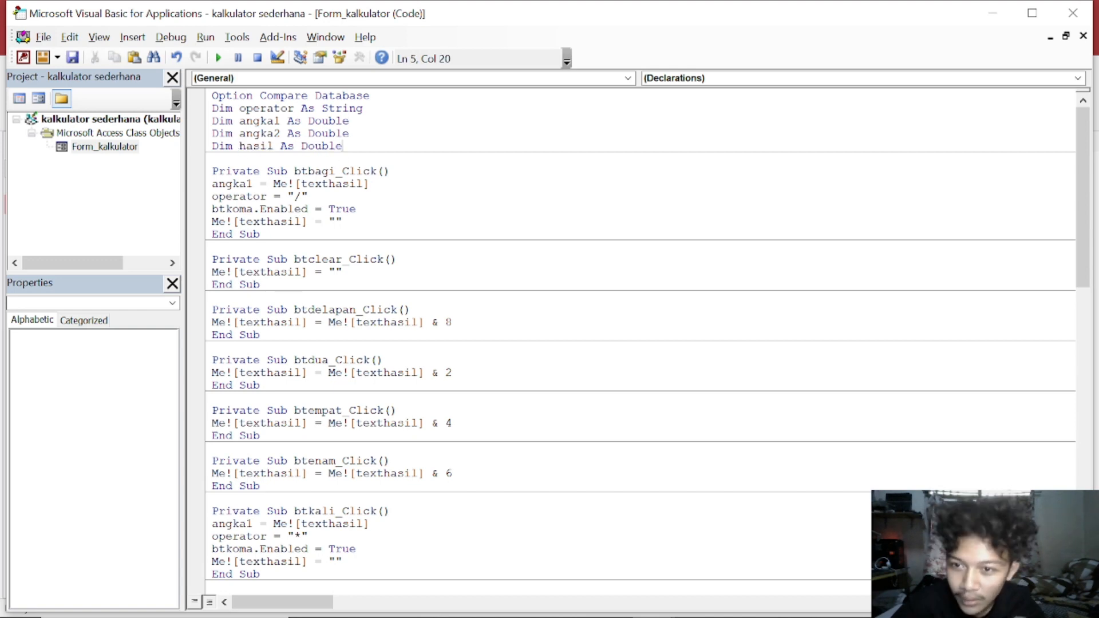
# Switch to the running Access form, clear the display, test 4 + 9 with the equals button, and clear the result
pyautogui.hotkey('alt', 'Tab')
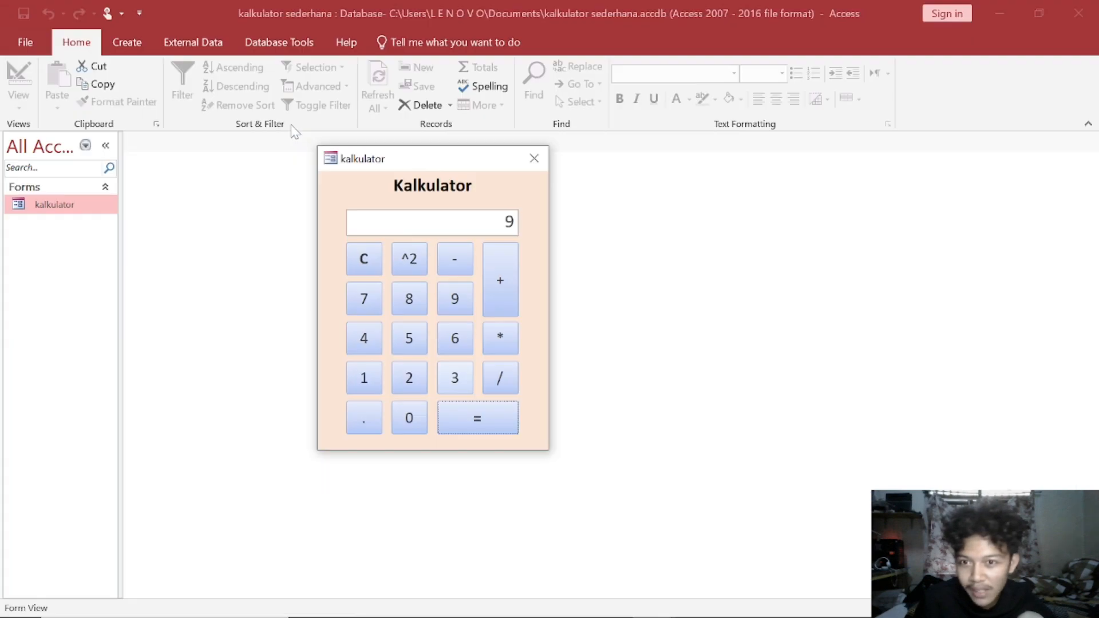
pyautogui.click(365, 263)
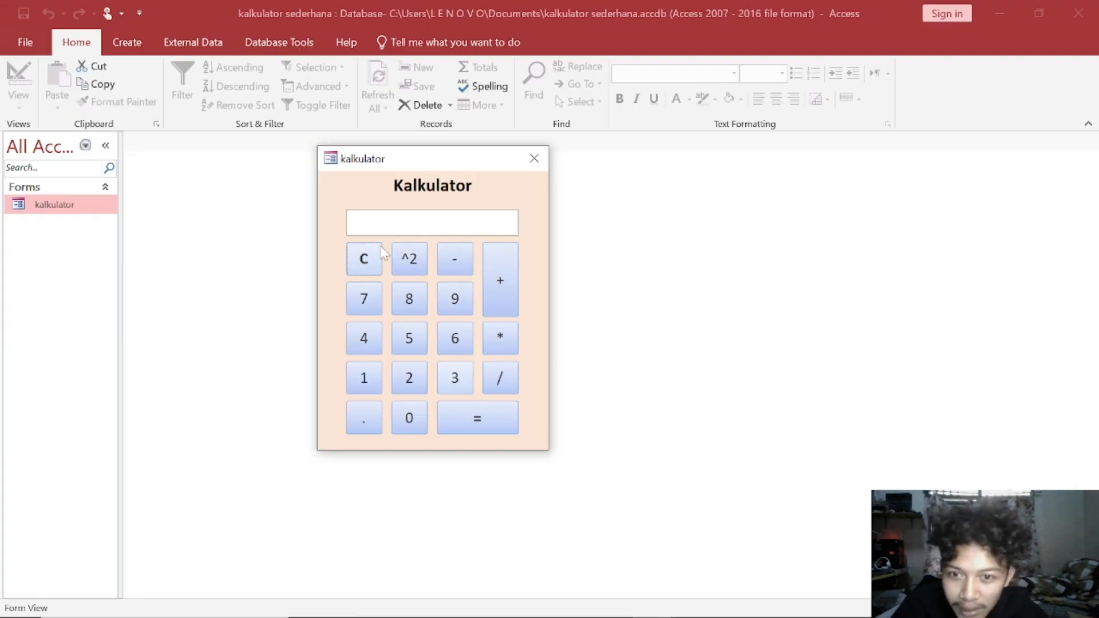
pyautogui.click(366, 342)
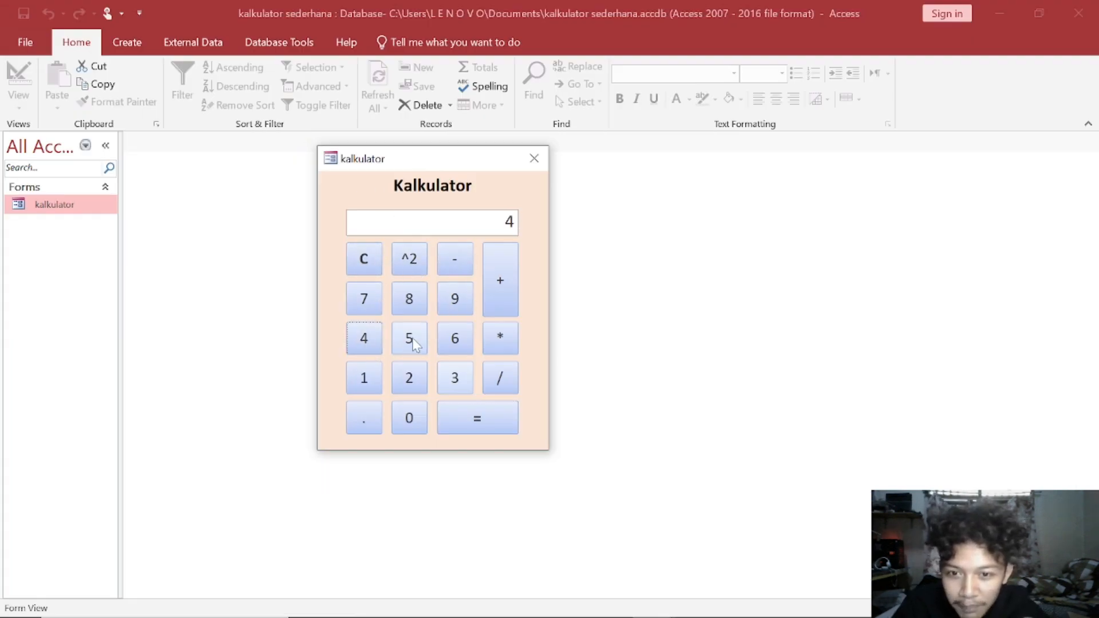
pyautogui.click(499, 282)
pyautogui.click(453, 297)
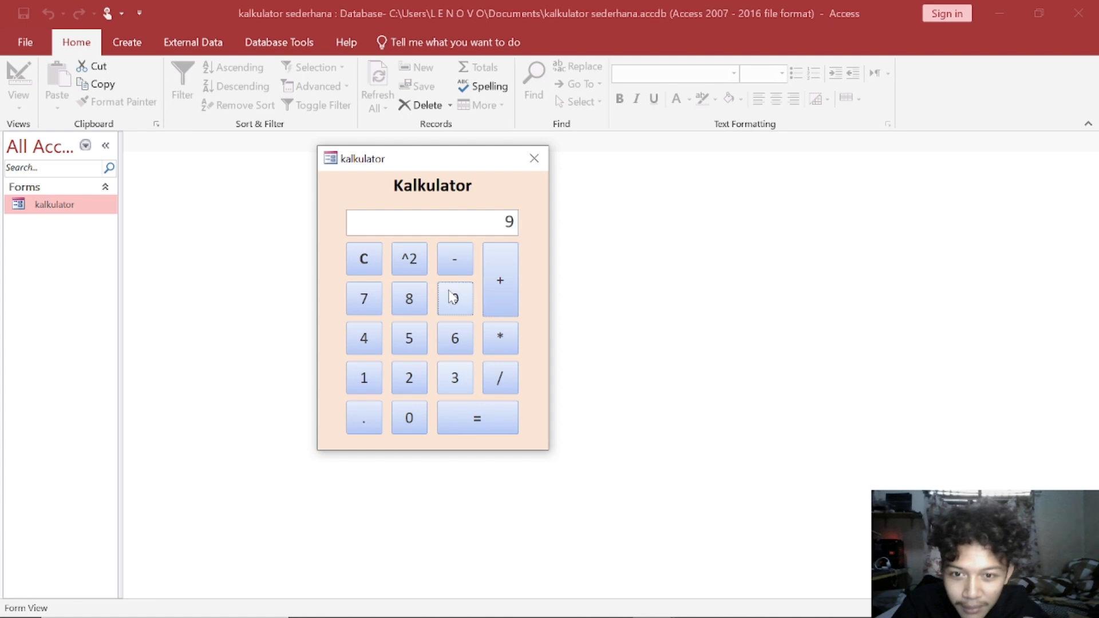
pyautogui.click(475, 420)
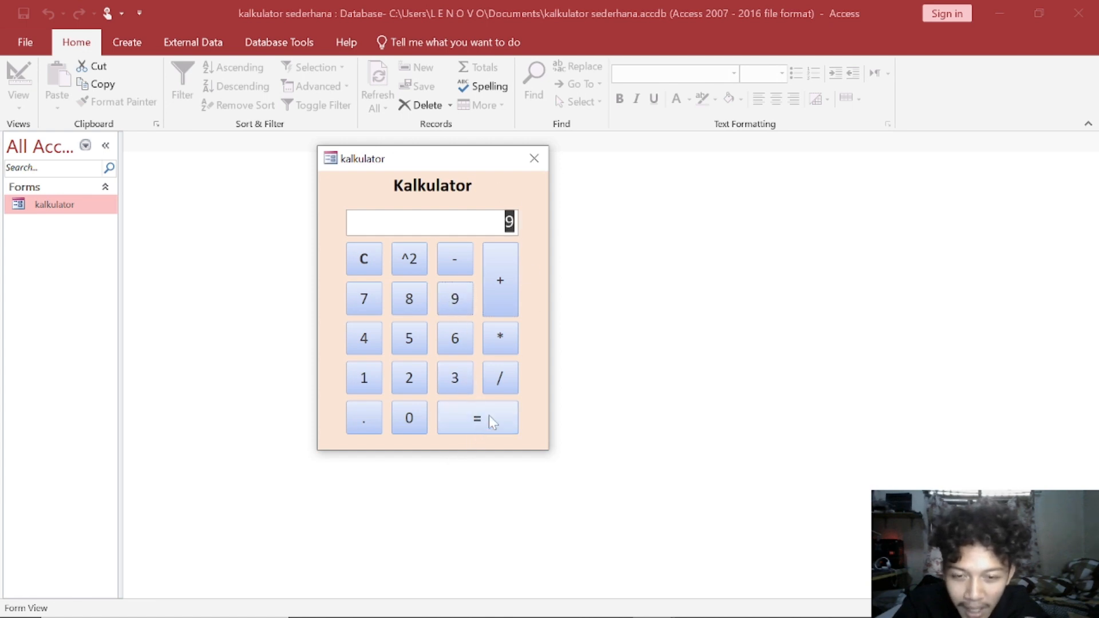
pyautogui.click(488, 415)
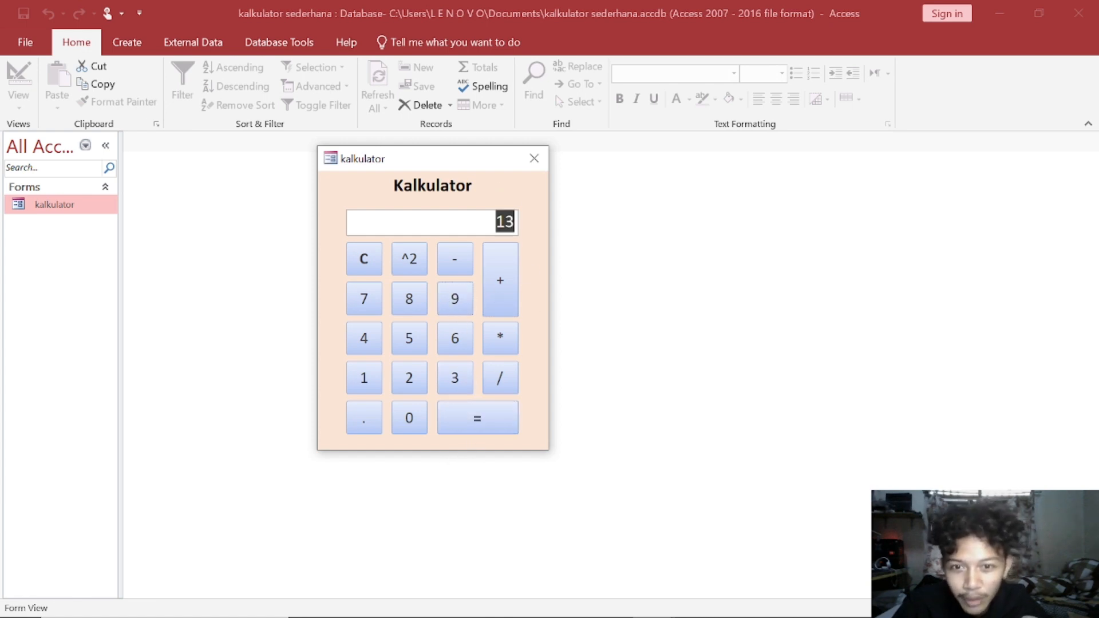
pyautogui.click(365, 267)
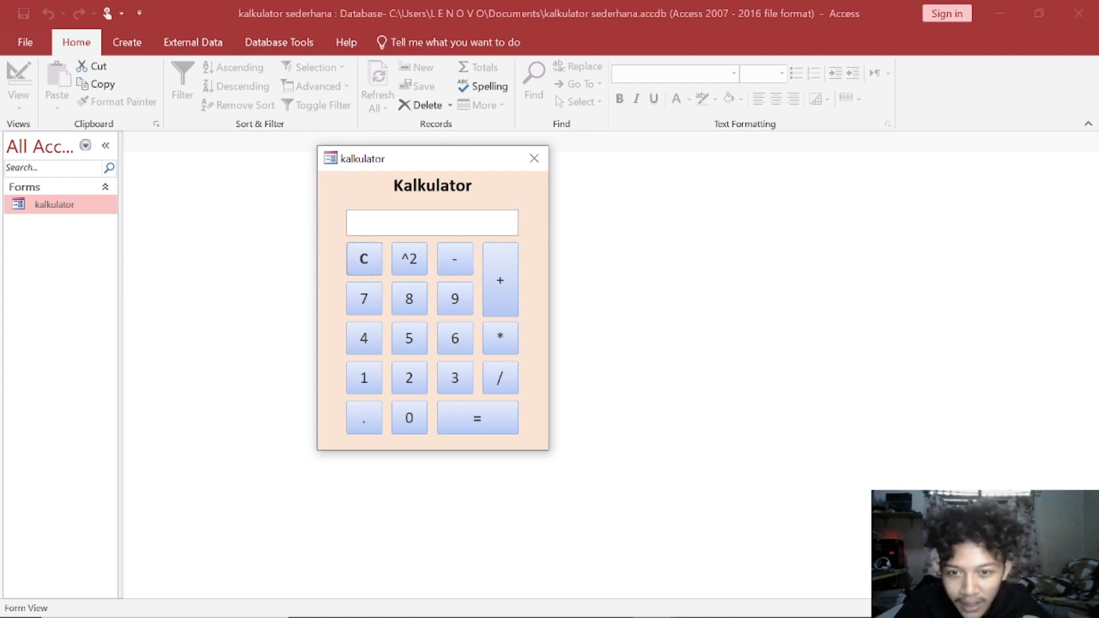
# Test multiplication on the calculator form by computing 2 * 3 with the equals button
pyautogui.click(409, 377)
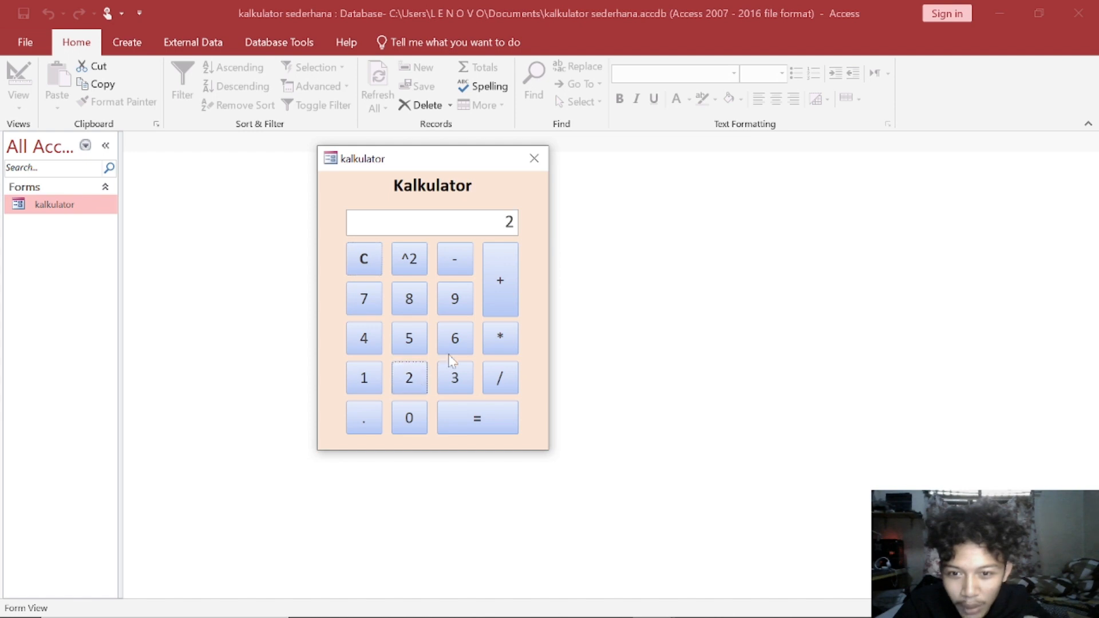
pyautogui.click(502, 347)
pyautogui.click(456, 380)
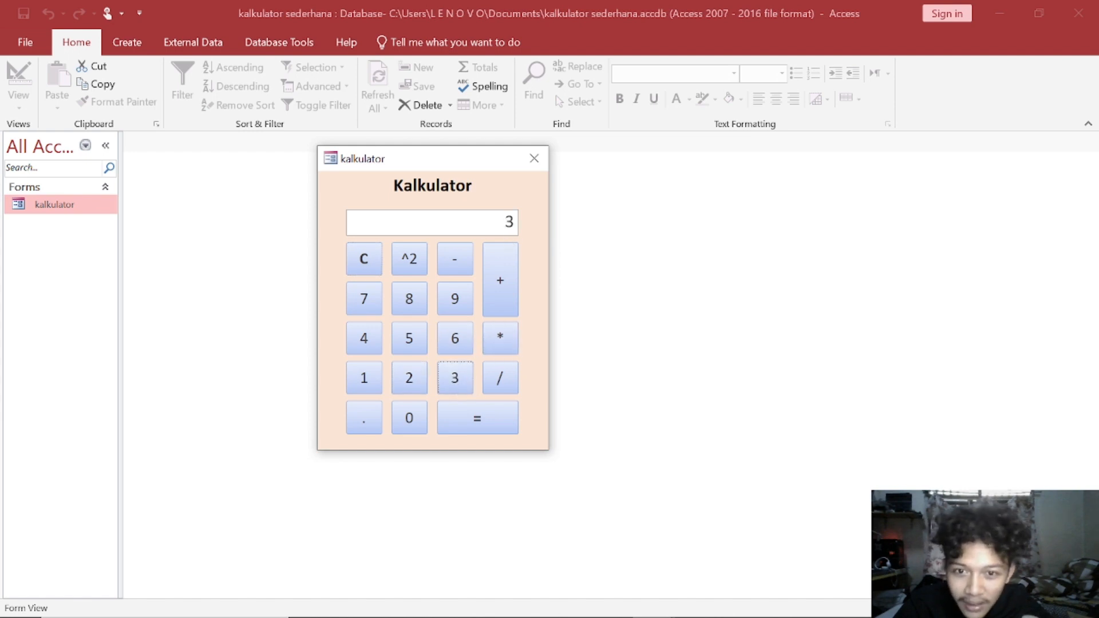
pyautogui.click(493, 427)
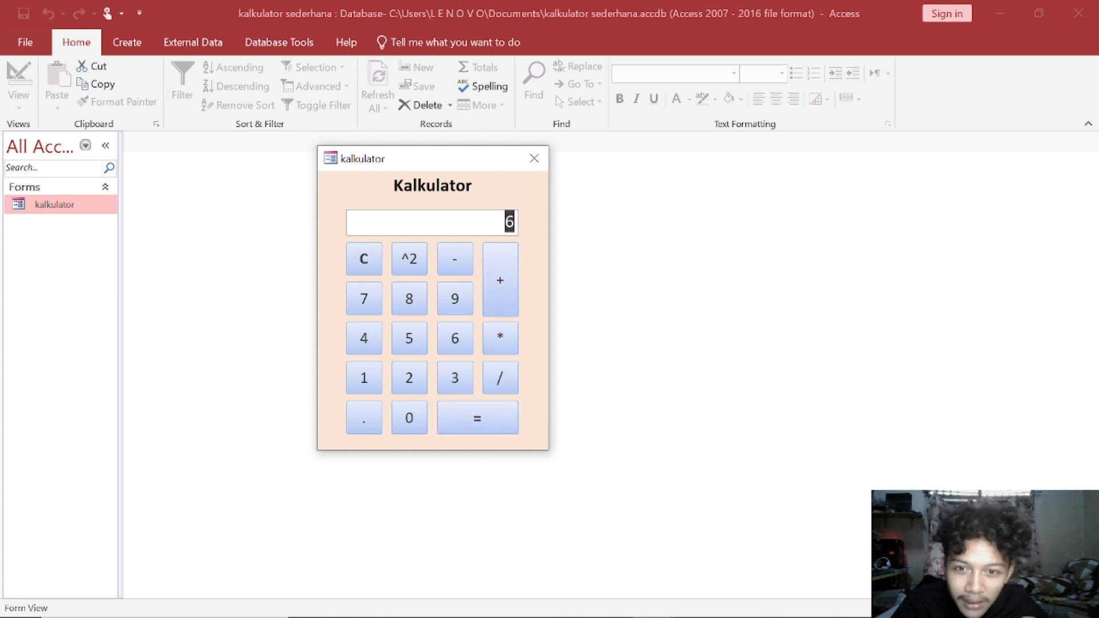
pyautogui.click(505, 222)
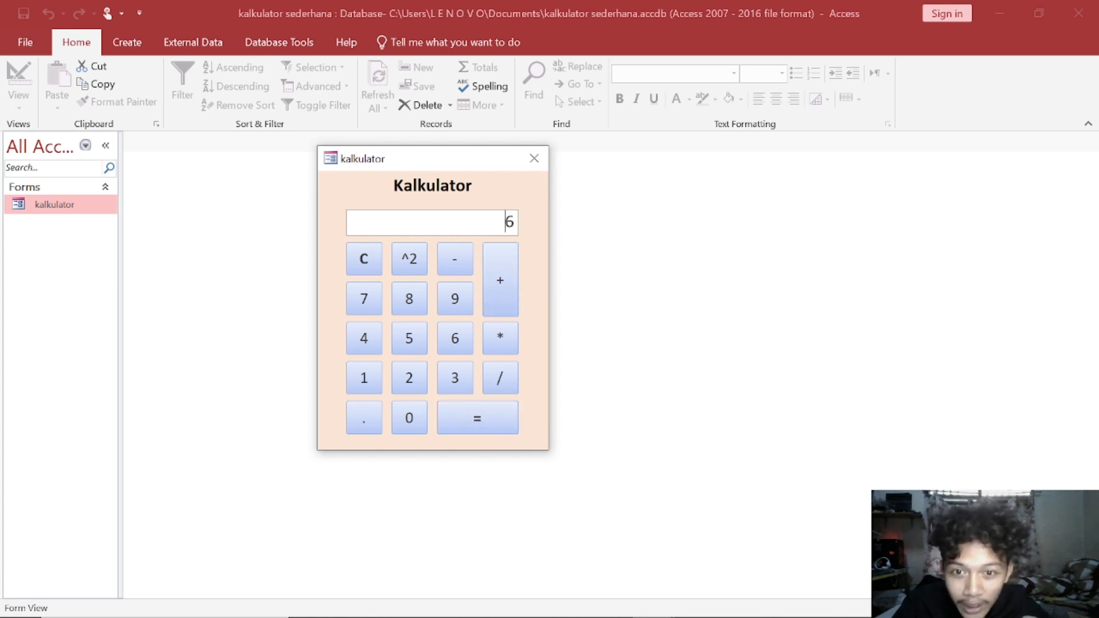
# Continue the test by multiplying the displayed result by 2 and check the new result
pyautogui.click(500, 338)
pyautogui.click(410, 388)
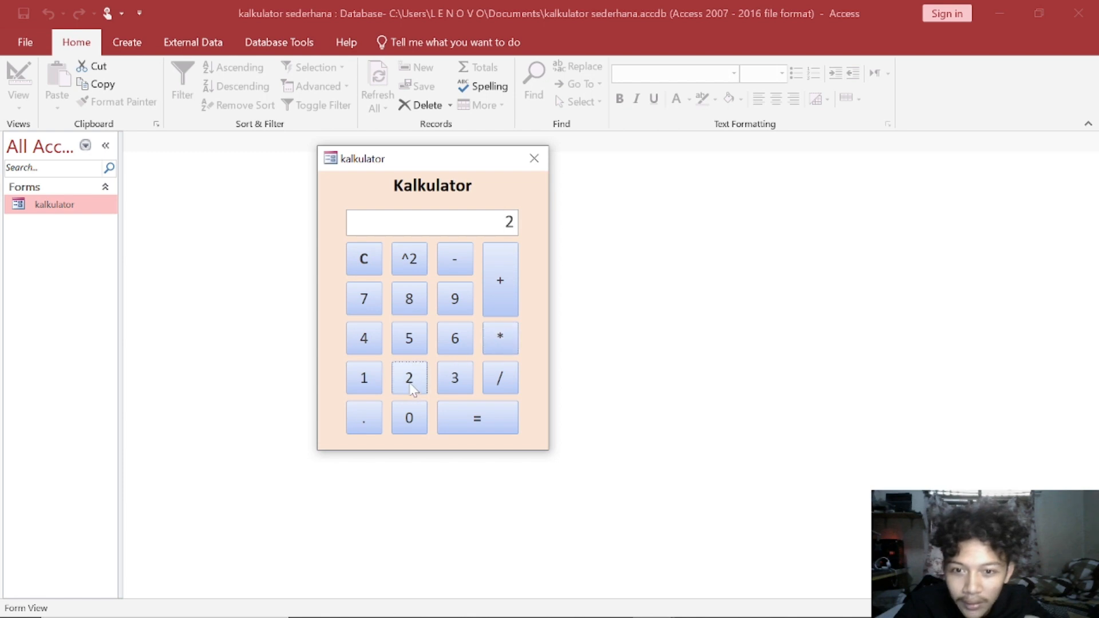
pyautogui.click(452, 417)
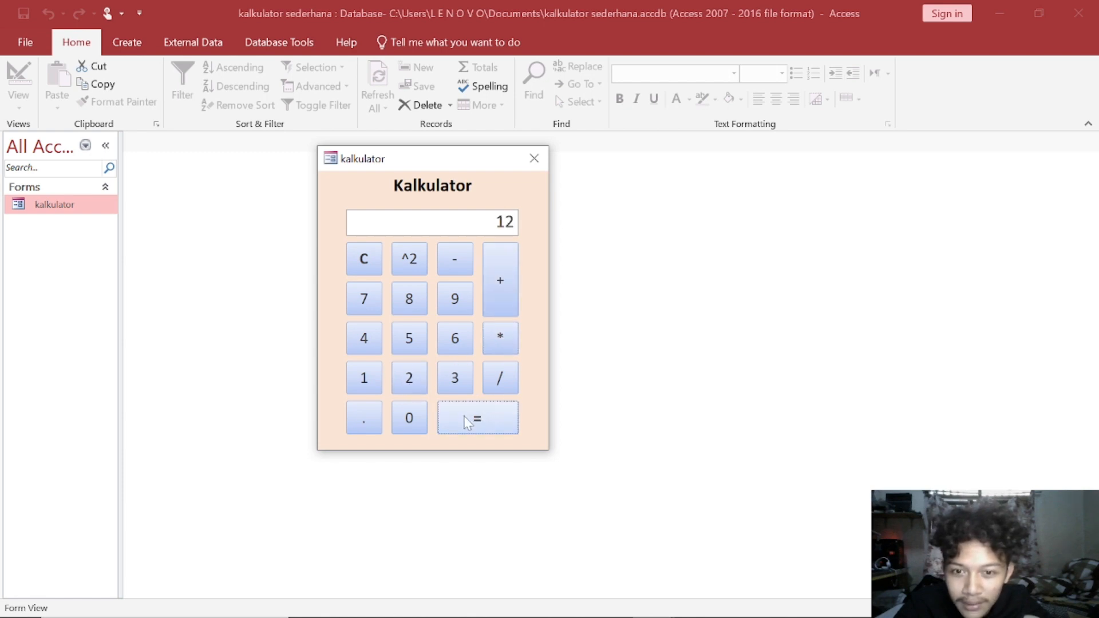
pyautogui.doubleClick(504, 222)
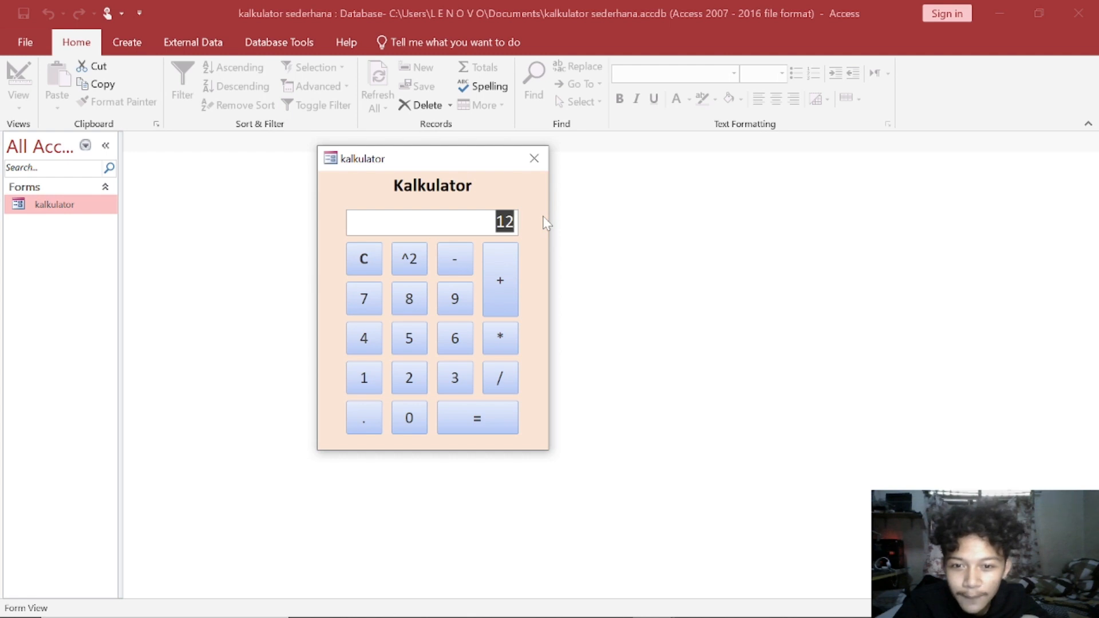
pyautogui.doubleClick(501, 222)
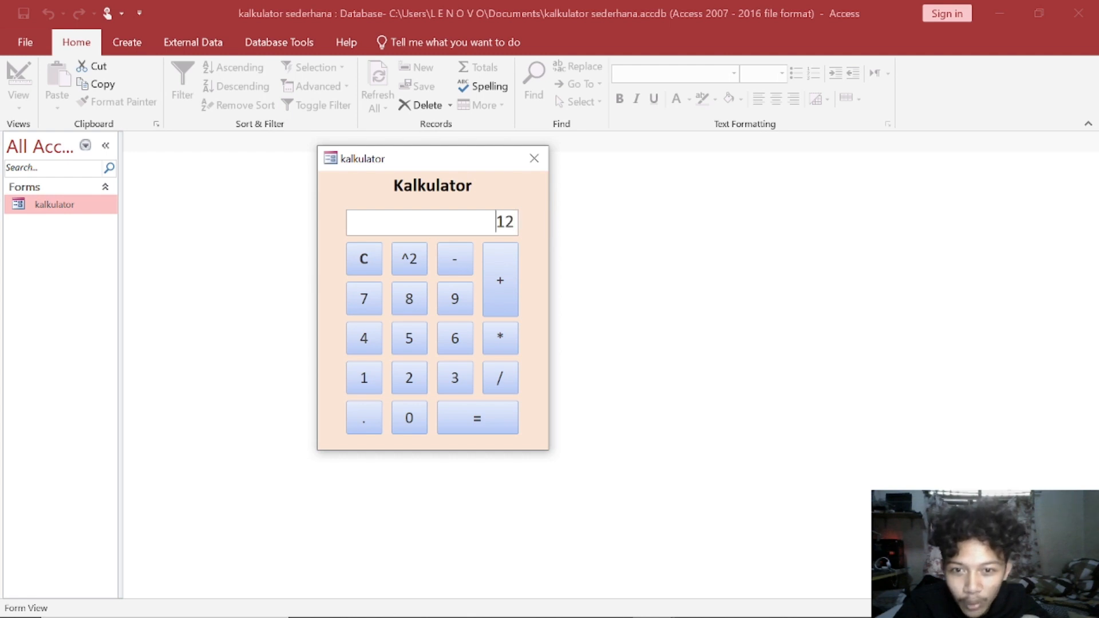
# Test division by dividing the displayed result by 3 and check the new result
pyautogui.click(507, 380)
pyautogui.click(455, 376)
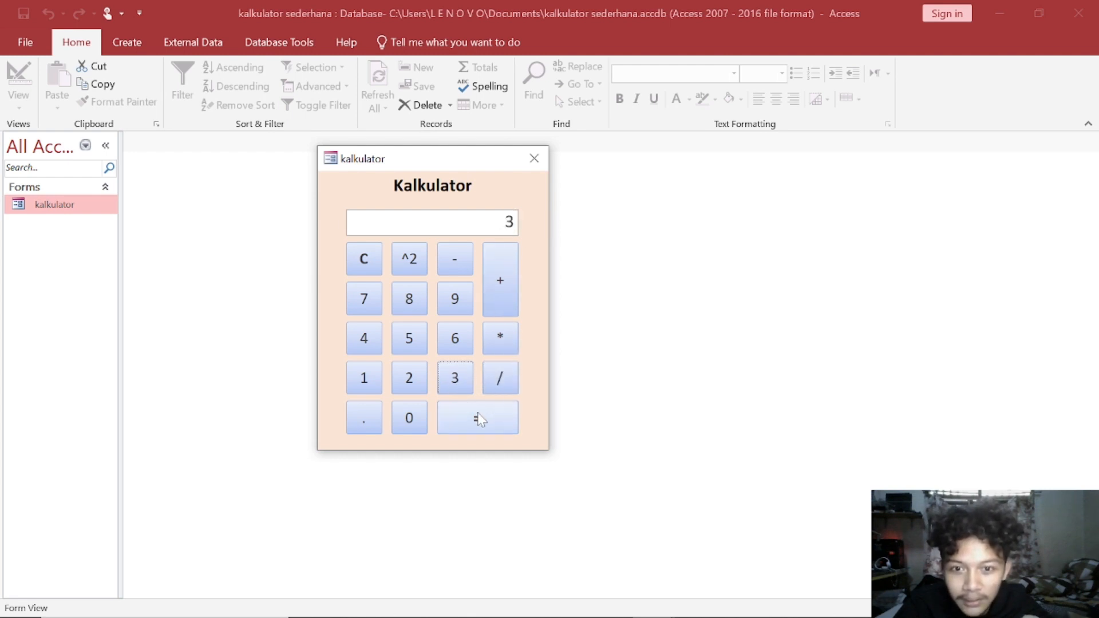
pyautogui.click(480, 420)
pyautogui.doubleClick(508, 222)
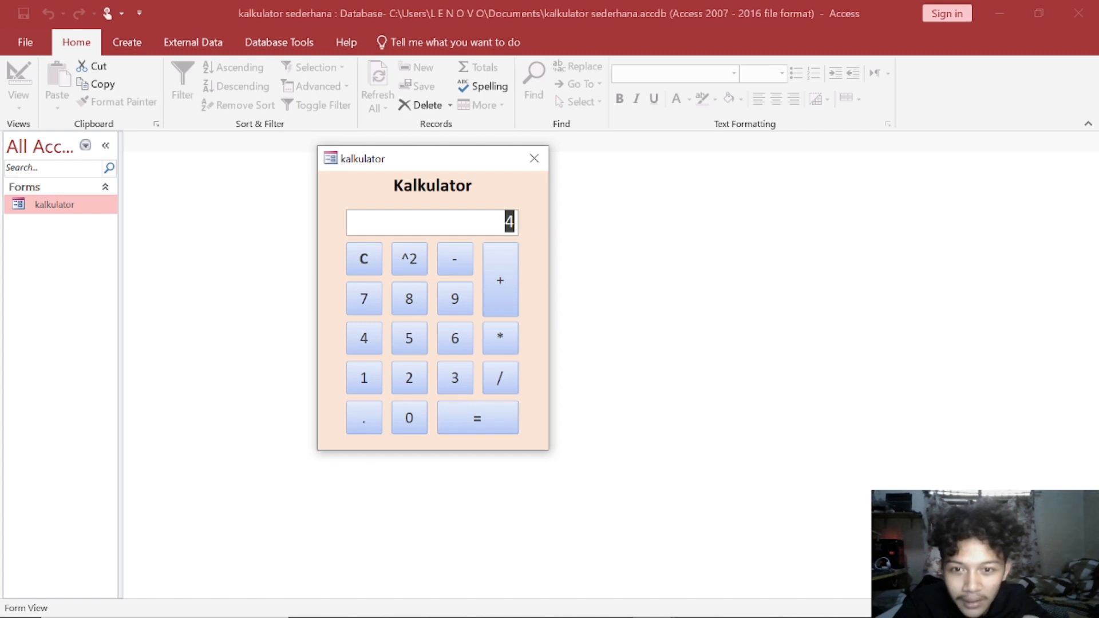
pyautogui.click(506, 222)
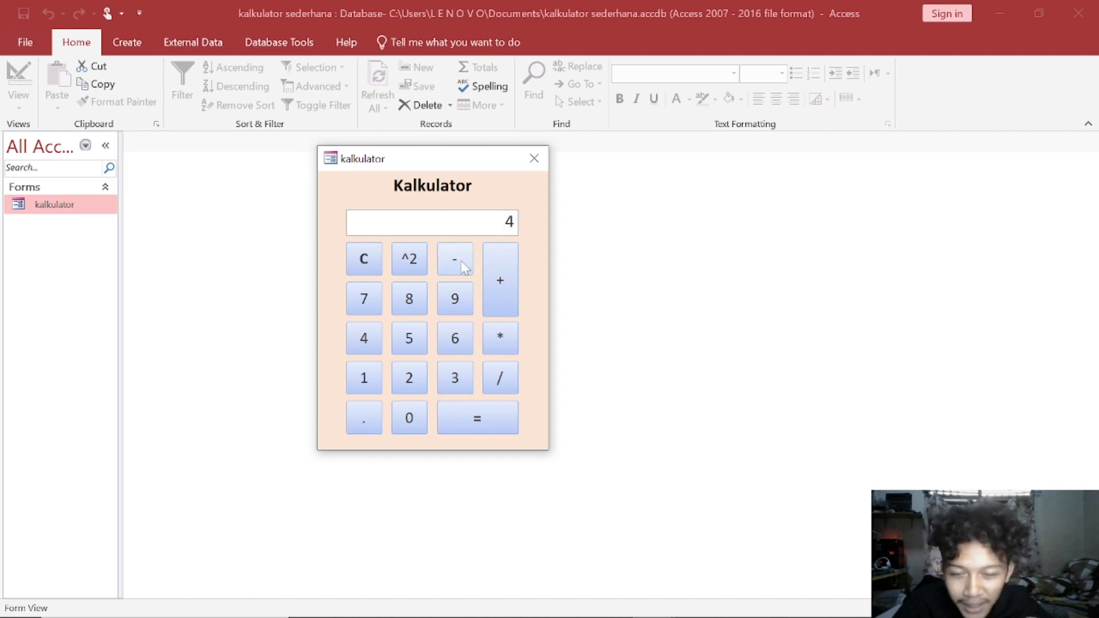
# Test subtraction by subtracting 4 from the displayed result and check the value in the display
pyautogui.click(460, 260)
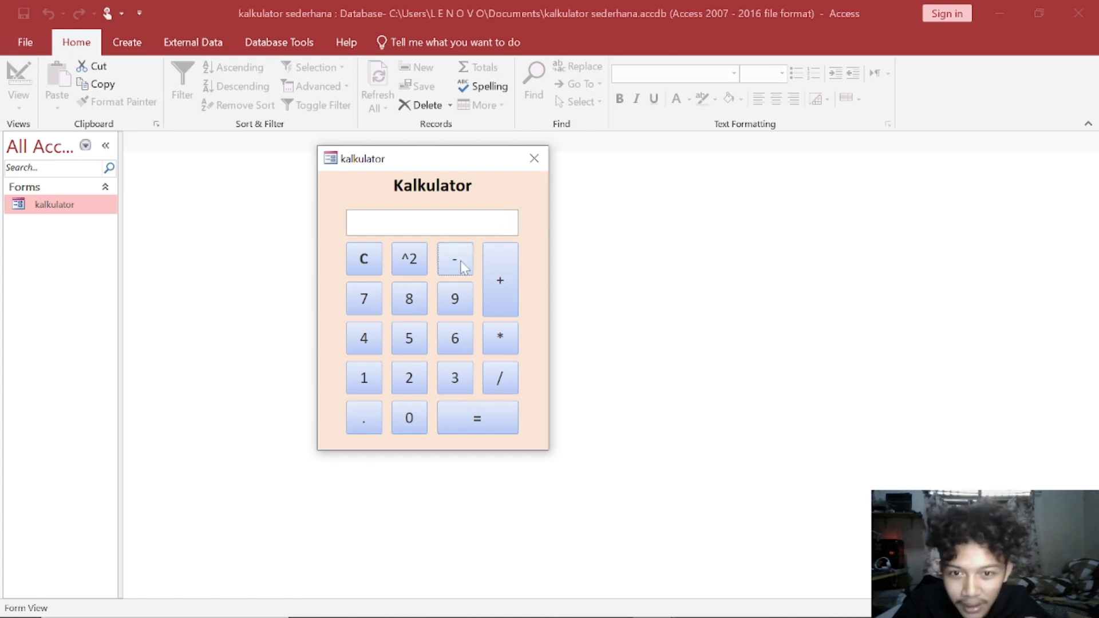
pyautogui.click(360, 343)
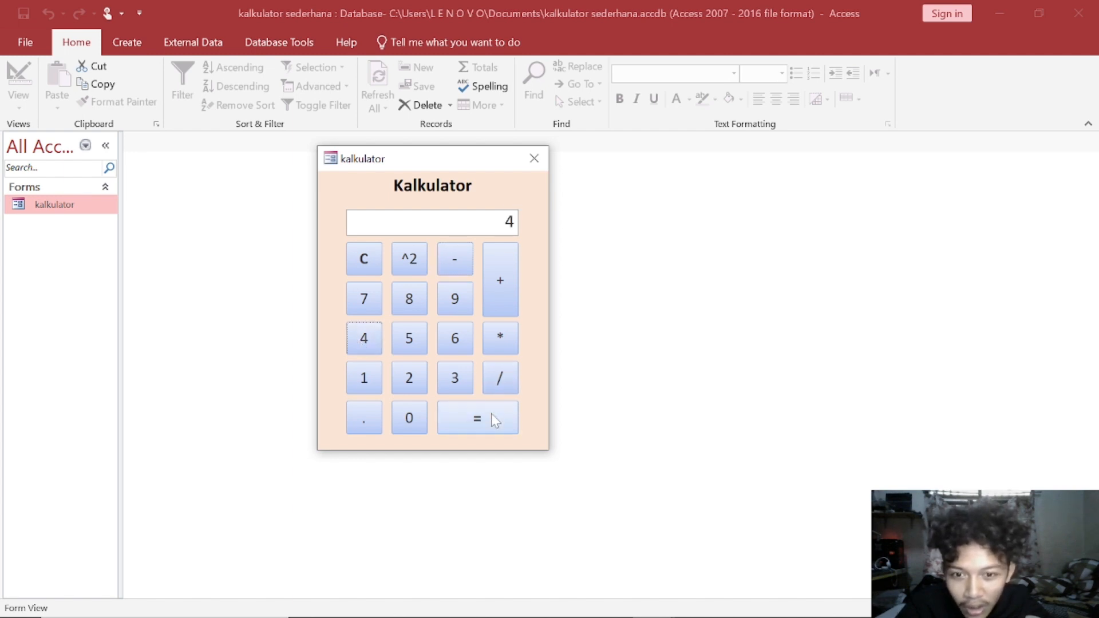
pyautogui.click(491, 413)
pyautogui.doubleClick(502, 222)
pyautogui.click(502, 223)
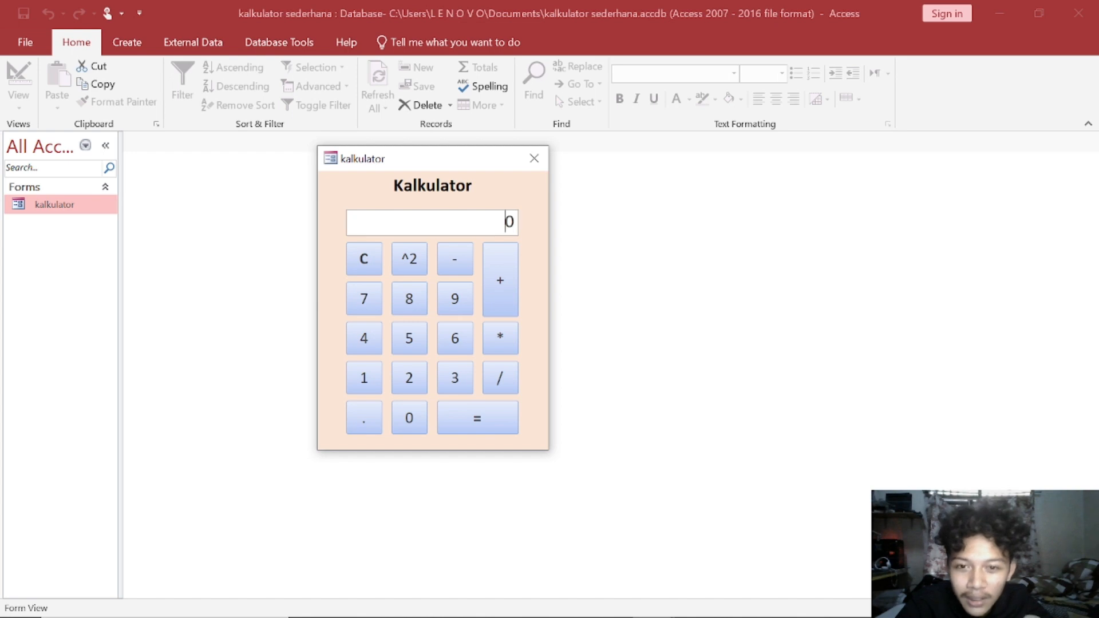
pyautogui.doubleClick(502, 222)
pyautogui.click(502, 223)
pyautogui.moveTo(503, 223); pyautogui.dragTo(545, 225)
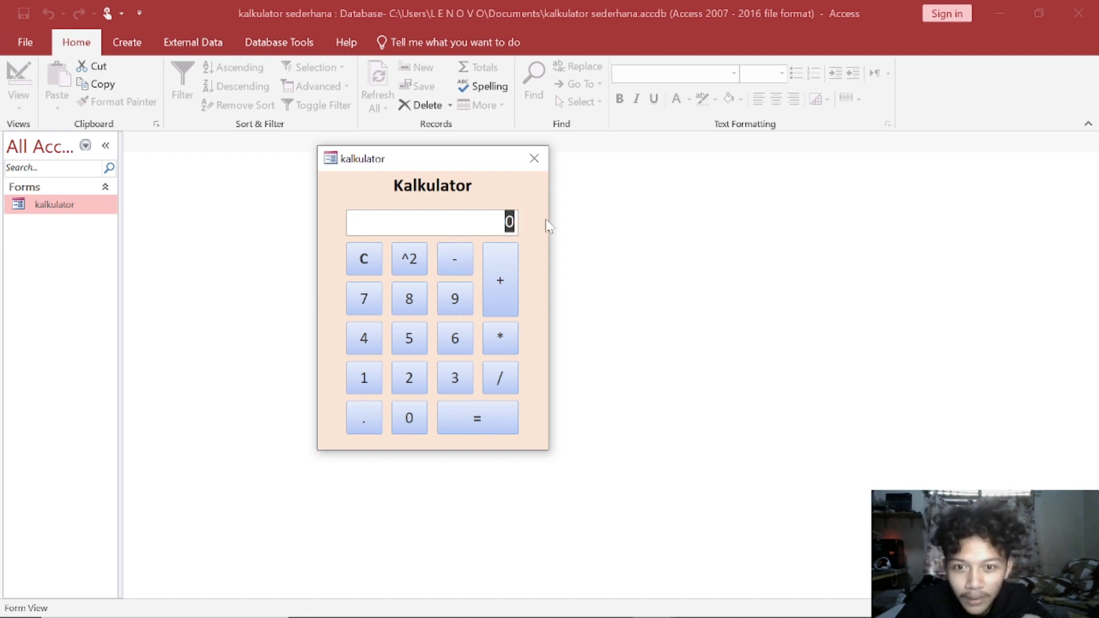
# Add a 1 to the displayed result, clear the display, and test a decimal calculation of 1,5 * 2
pyautogui.click(367, 382)
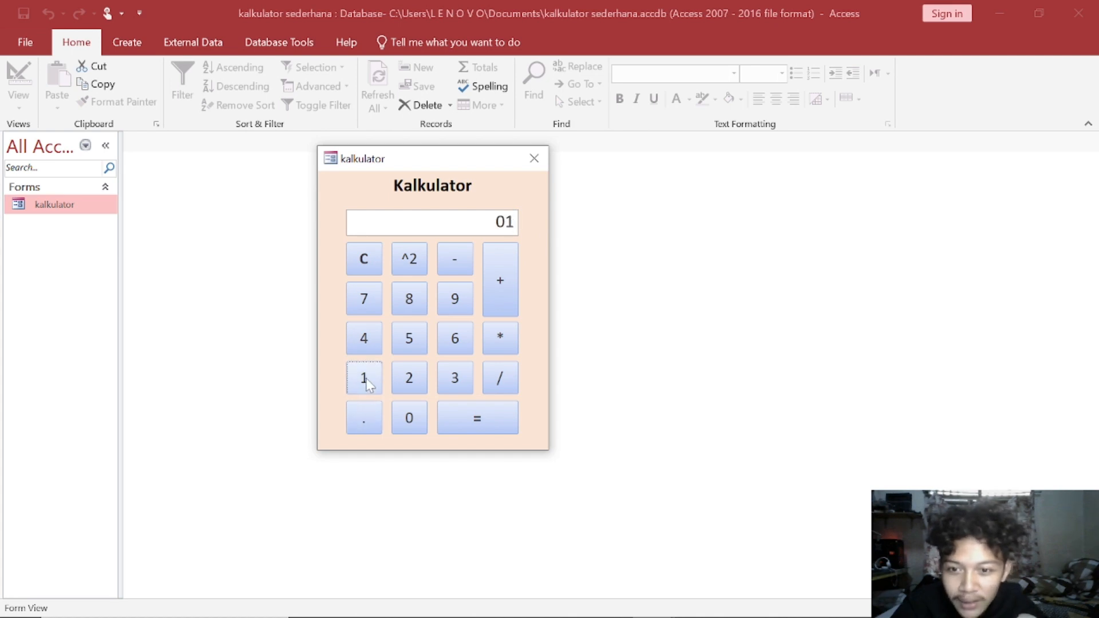
pyautogui.click(364, 264)
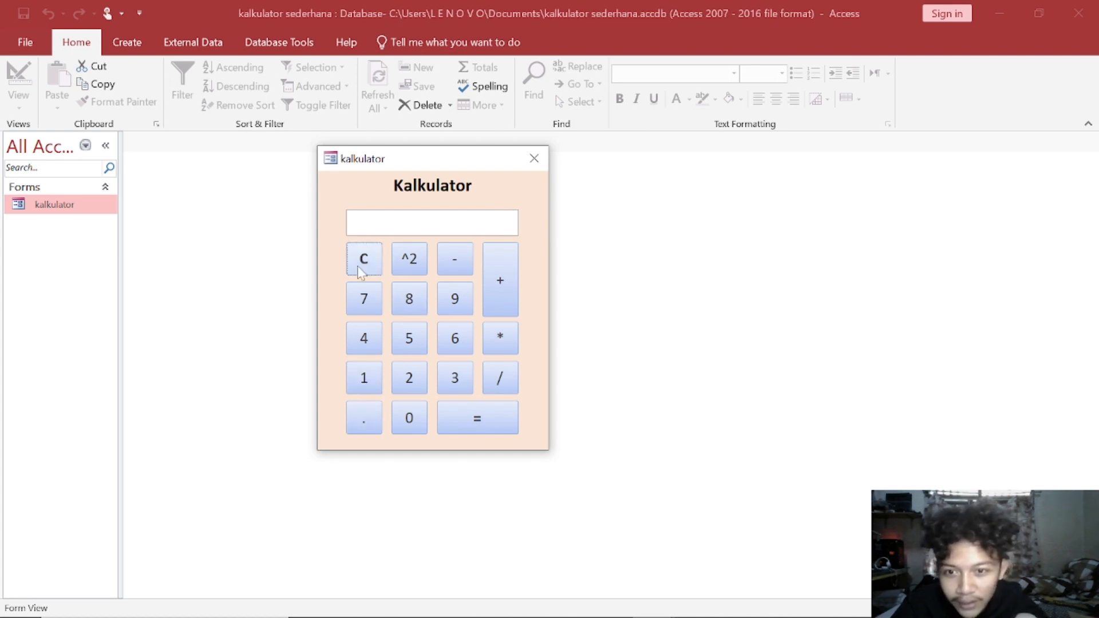
pyautogui.click(369, 379)
pyautogui.click(364, 418)
pyautogui.click(411, 340)
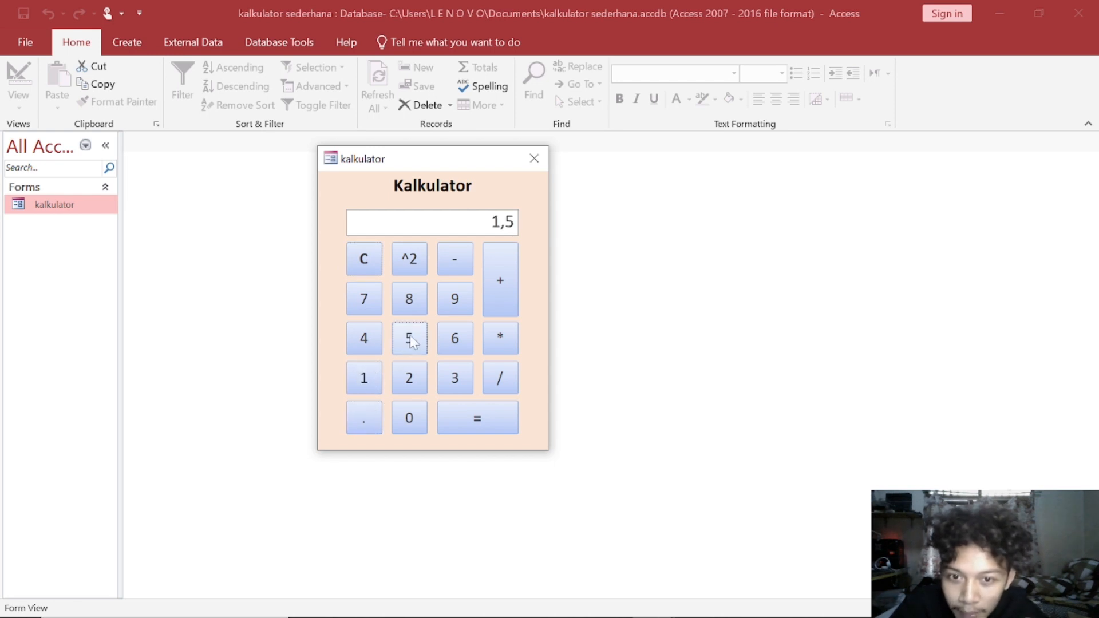
pyautogui.click(500, 339)
pyautogui.click(409, 377)
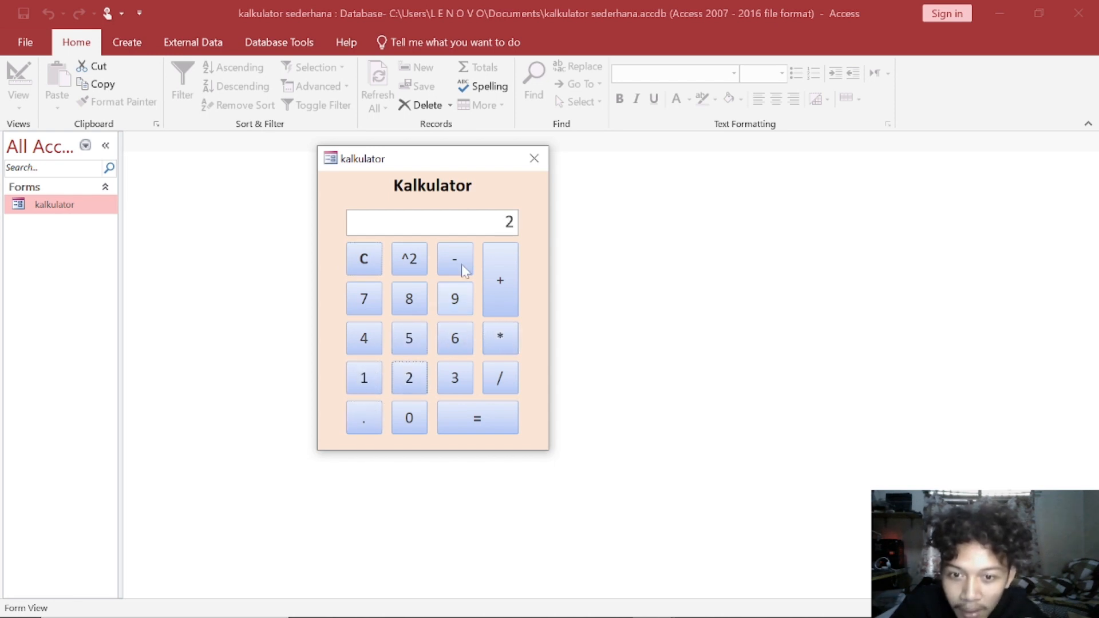
pyautogui.click(516, 417)
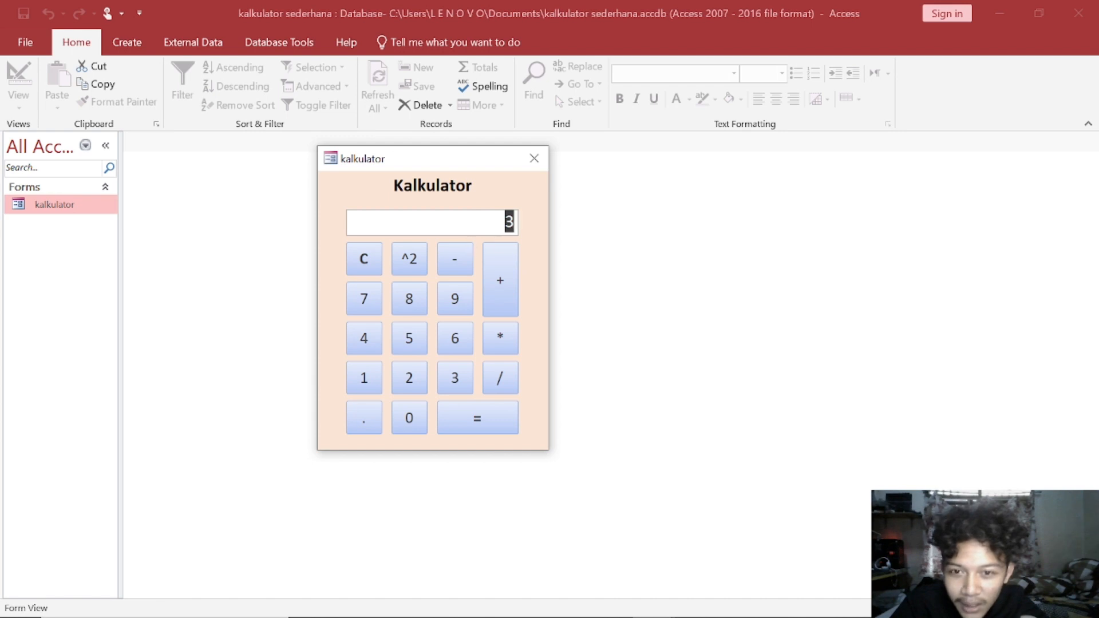
# Clear the display, enter 7, and try the ^2 button to square it
pyautogui.click(364, 258)
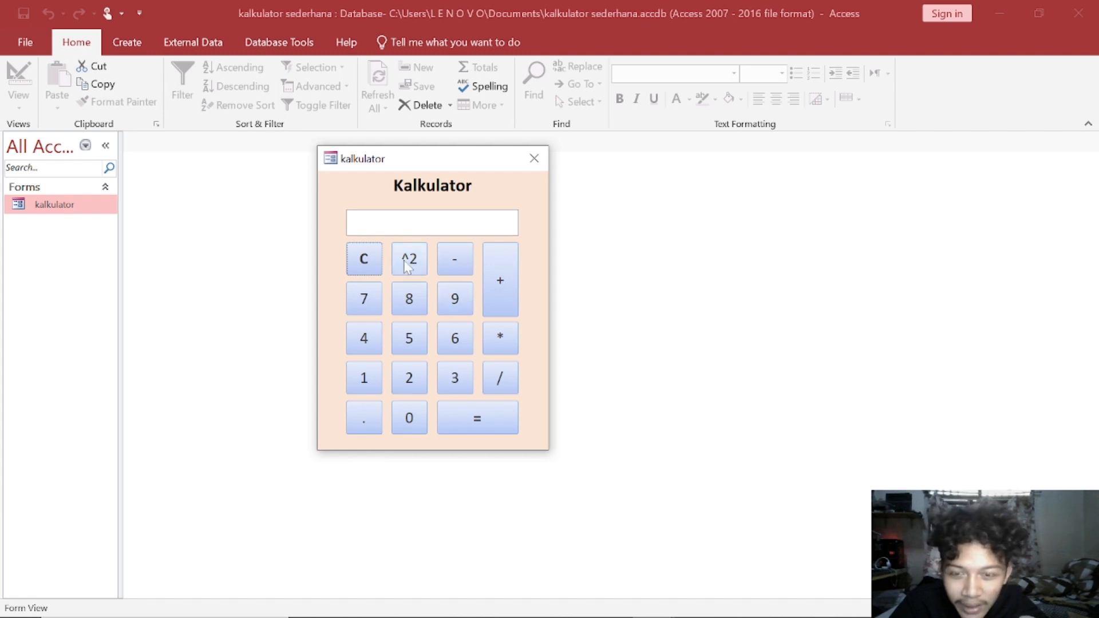
pyautogui.click(368, 301)
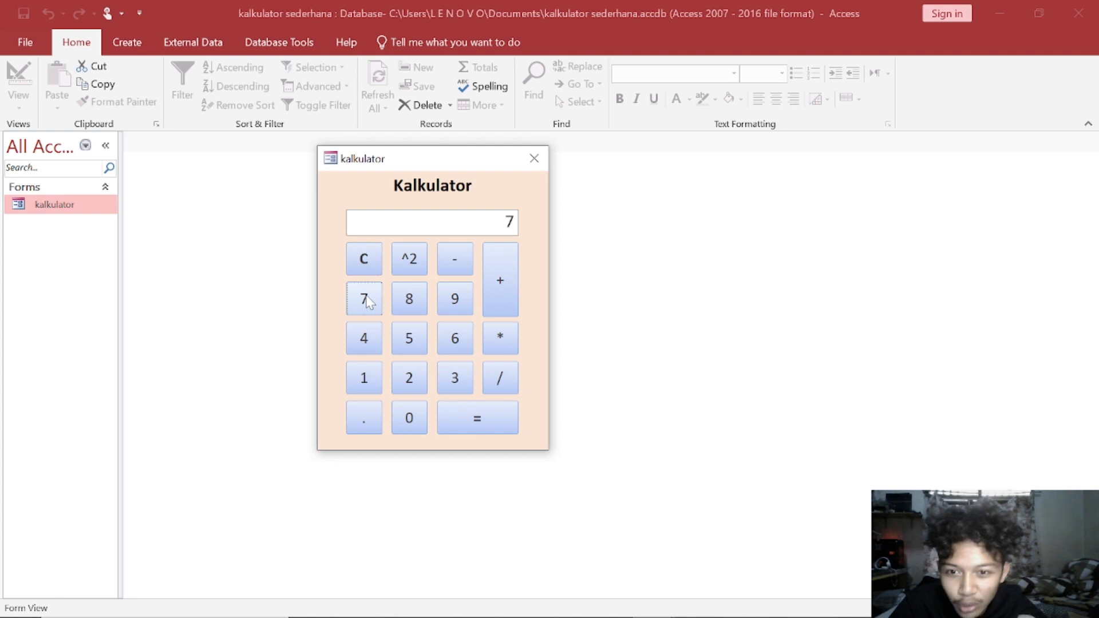
pyautogui.click(407, 265)
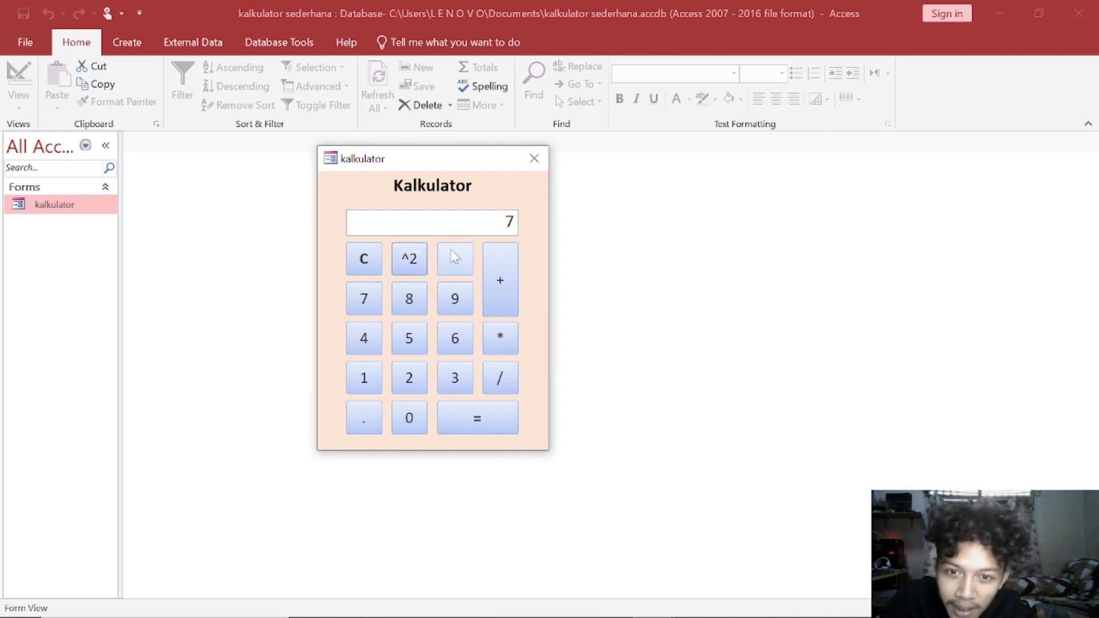
pyautogui.click(411, 260)
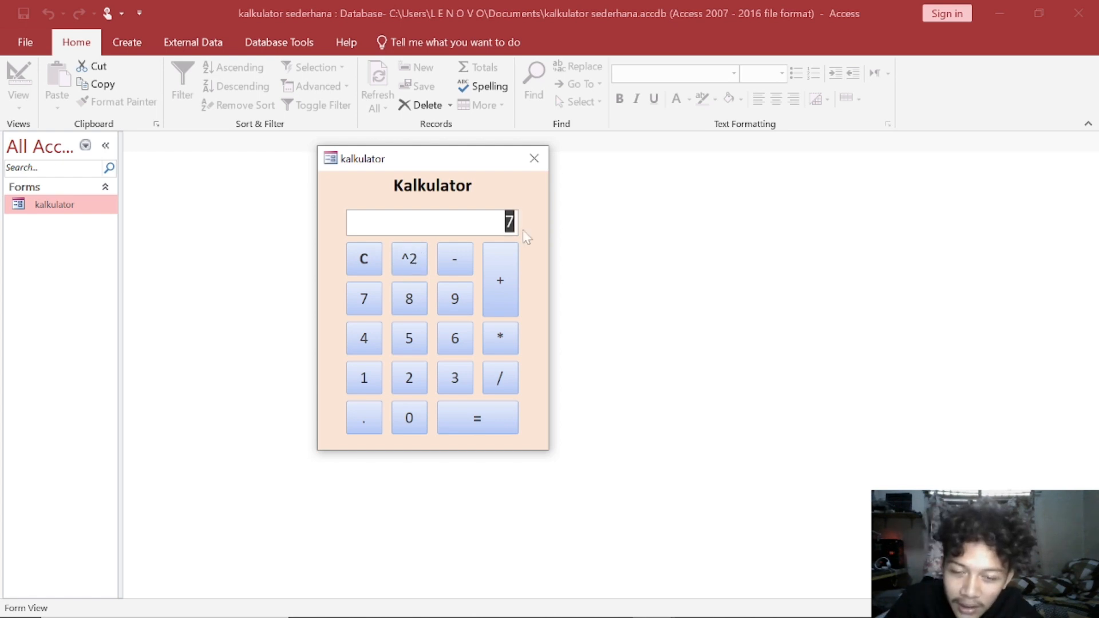
pyautogui.click(504, 223)
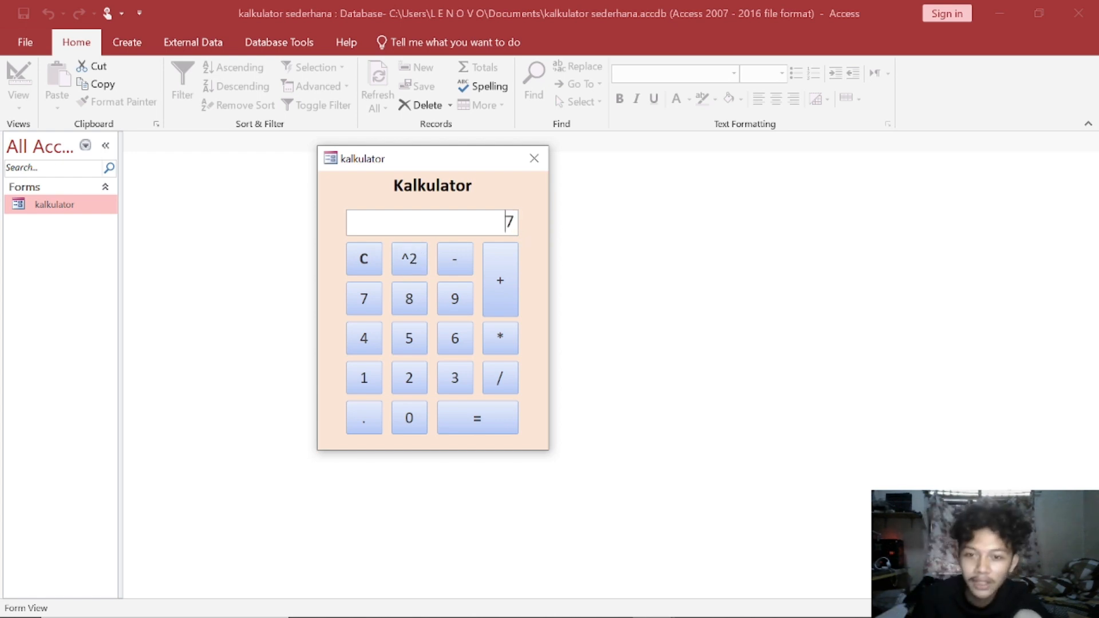
# Switch to the VBA editor and fill btkuadrat_Click with angka1 = Me![texthasil], hasil = angka1 * angka1 and Me![texthasil] = hasil
pyautogui.hotkey('alt', 'F11')
pyautogui.click(283, 78)
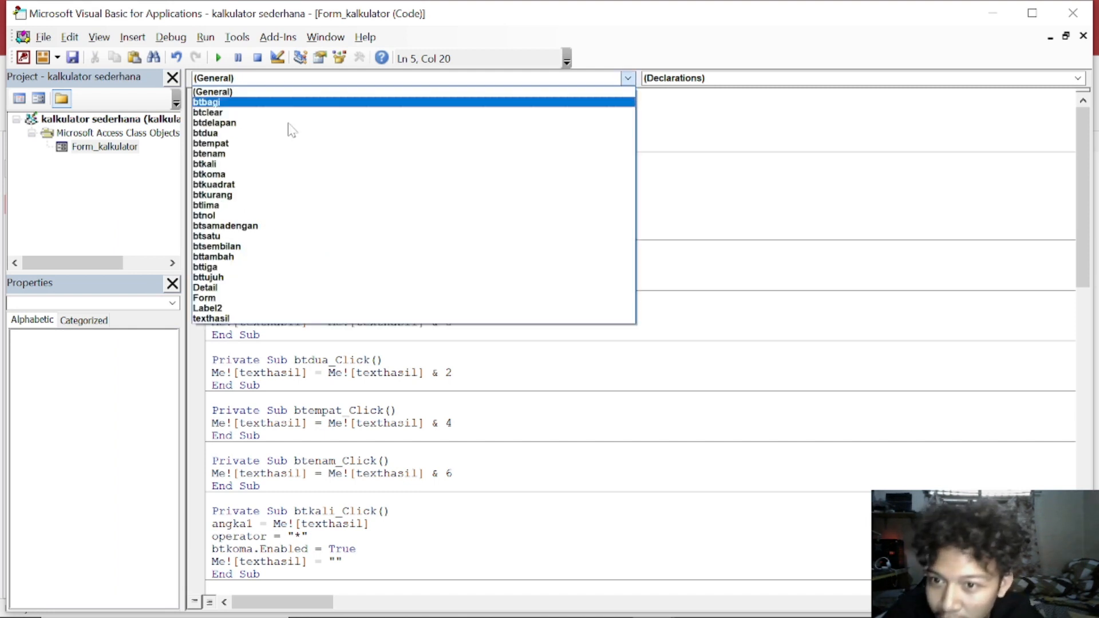
pyautogui.click(284, 184)
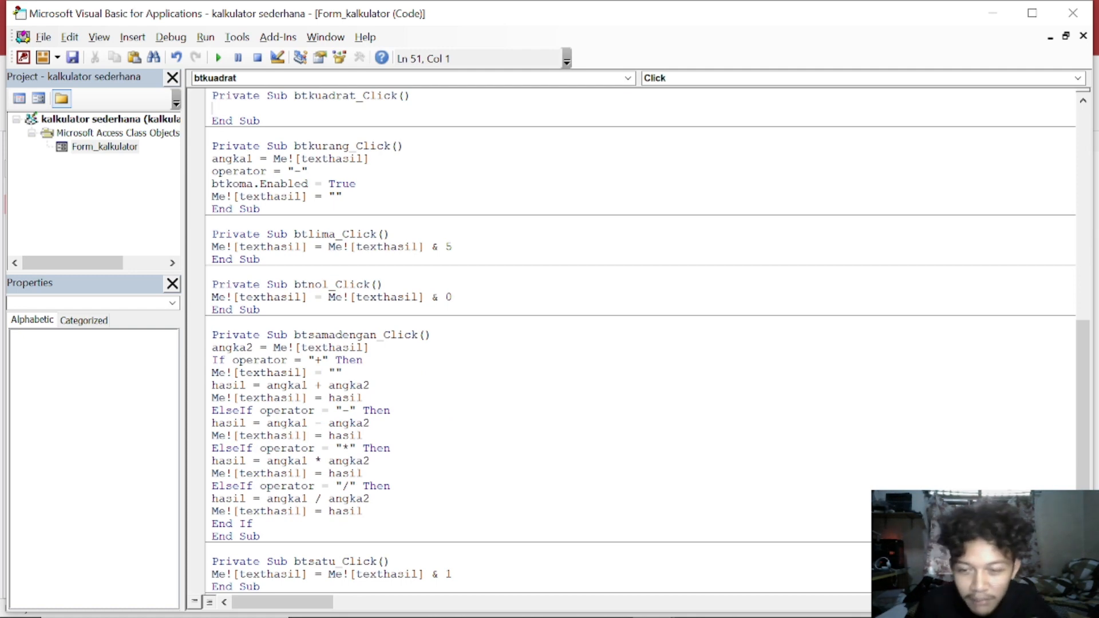
pyautogui.hotkey('ctrl', 'z')
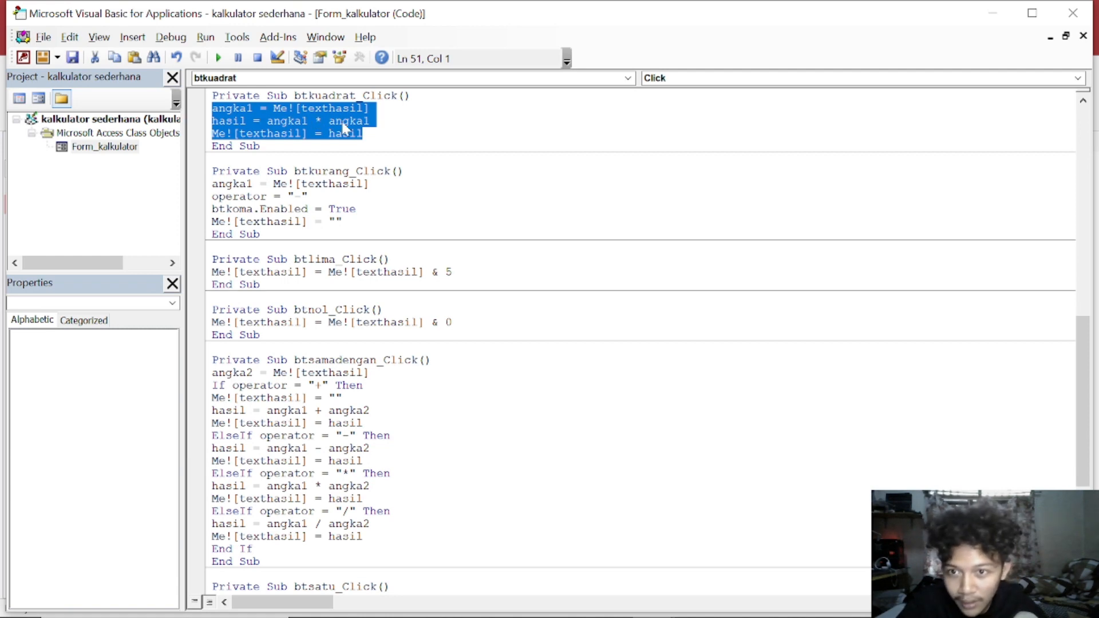
pyautogui.click(363, 133)
# Examine how btkuadrat_Click uses angka1, hasil and texthasil, comparing each line with the value in the calculator form's display
pyautogui.doubleClick(230, 110)
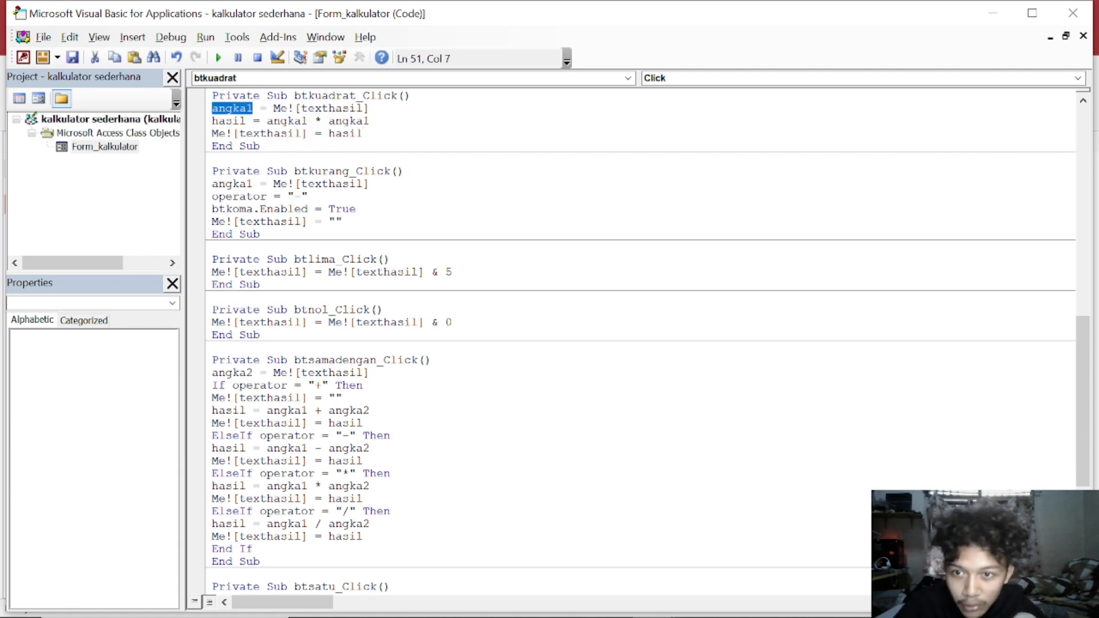
pyautogui.doubleClick(330, 108)
pyautogui.hotkey('alt', 'Tab')
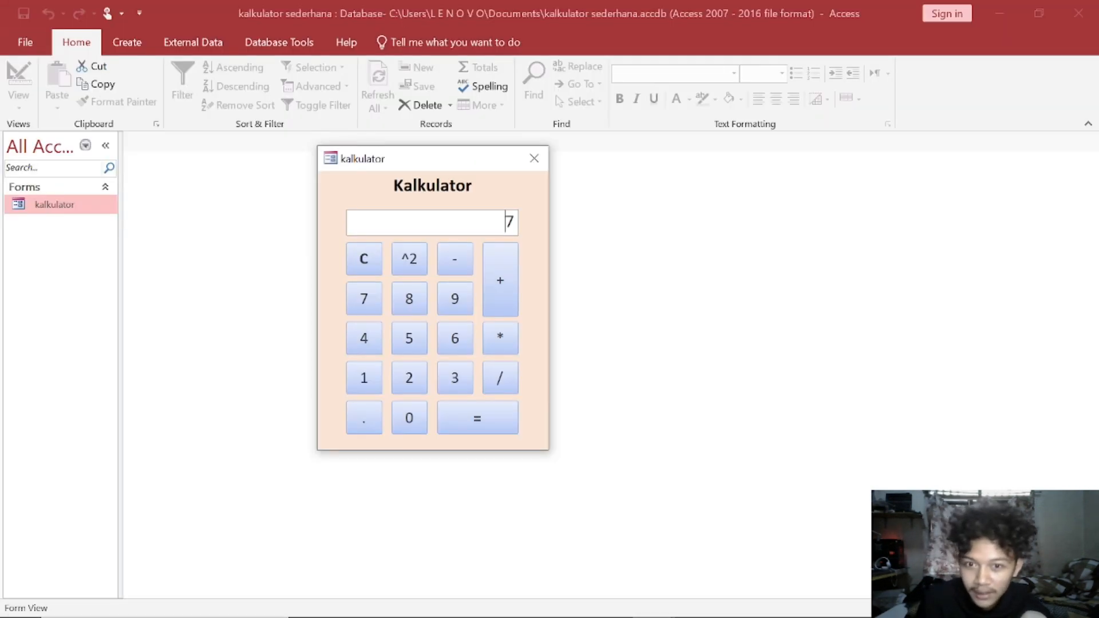
pyautogui.hotkey('alt', 'Tab')
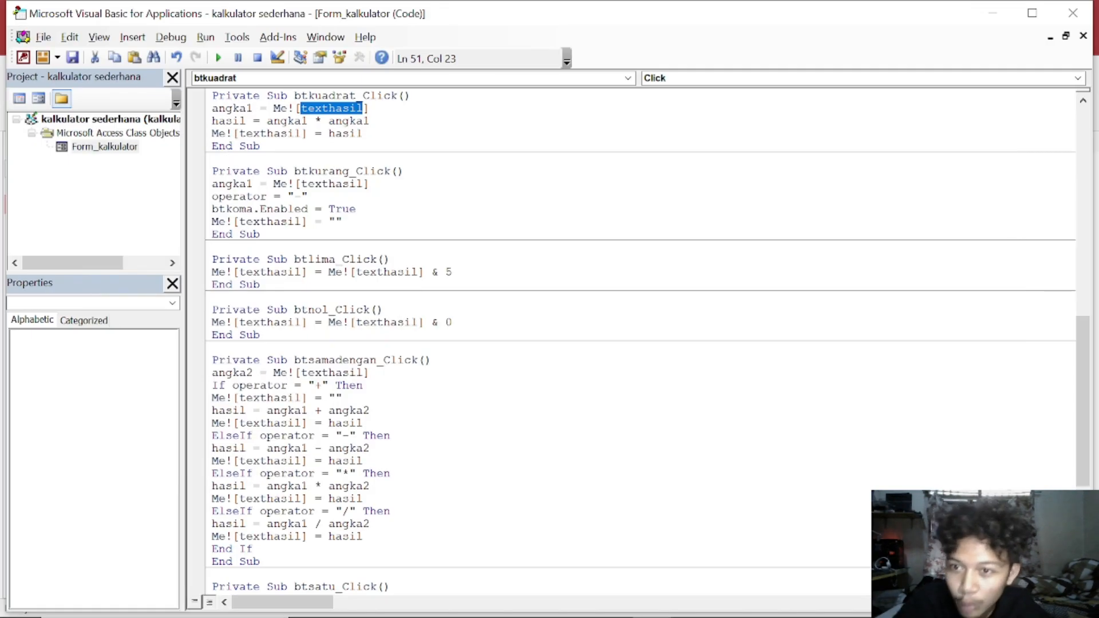
pyautogui.click(231, 120)
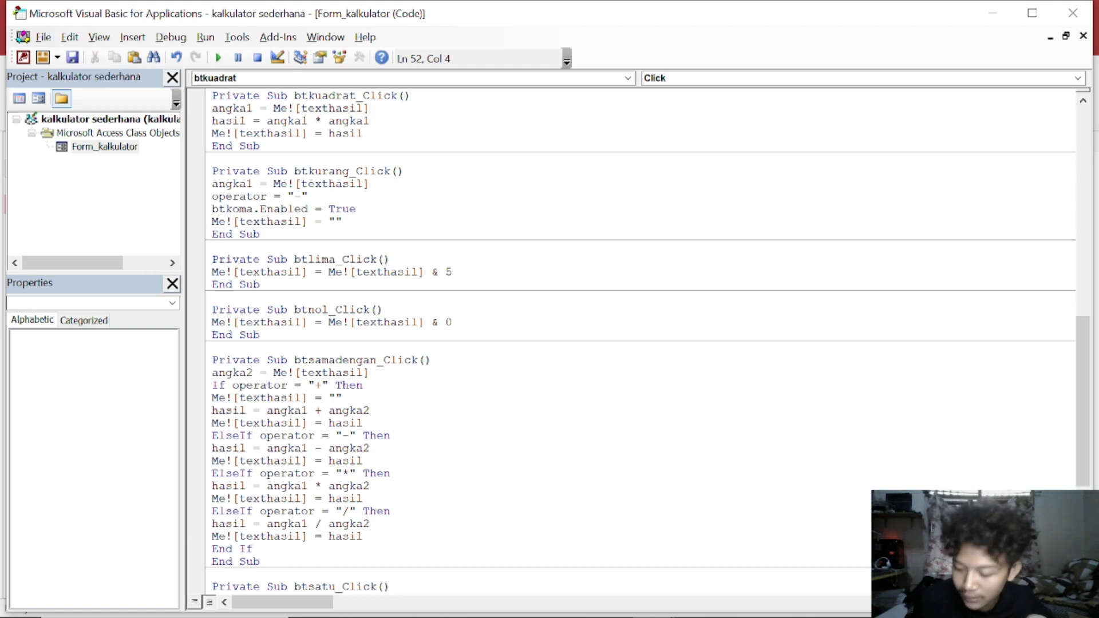
pyautogui.hotkey('alt', 'Tab')
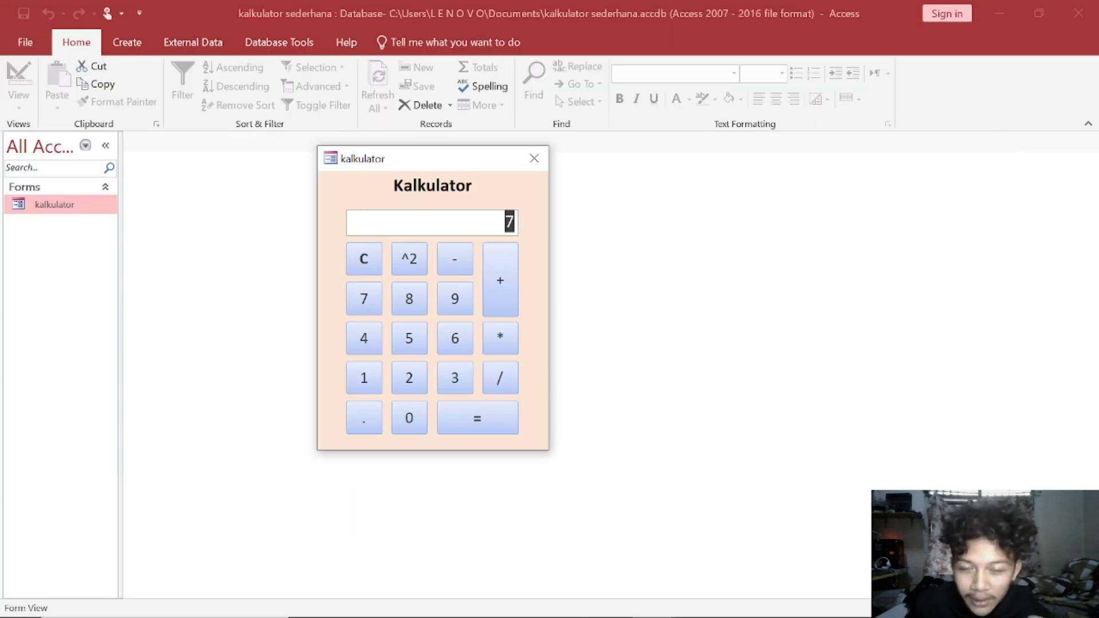
pyautogui.moveTo(501, 223); pyautogui.dragTo(519, 222)
pyautogui.click(502, 222)
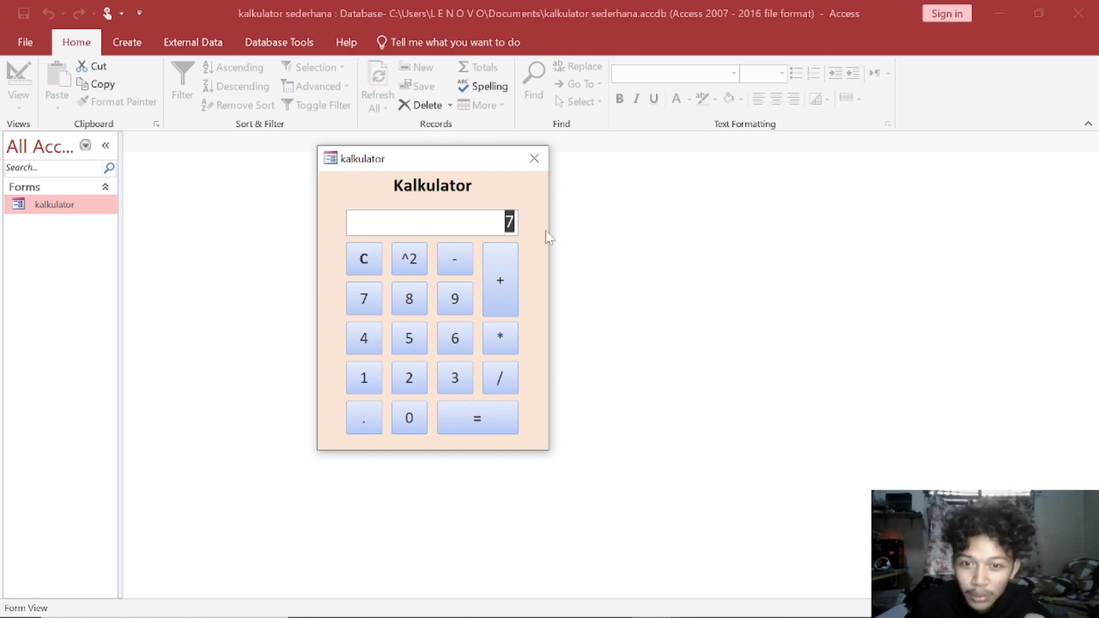
pyautogui.hotkey('alt', 'Tab')
pyautogui.moveTo(212, 133); pyautogui.dragTo(316, 132)
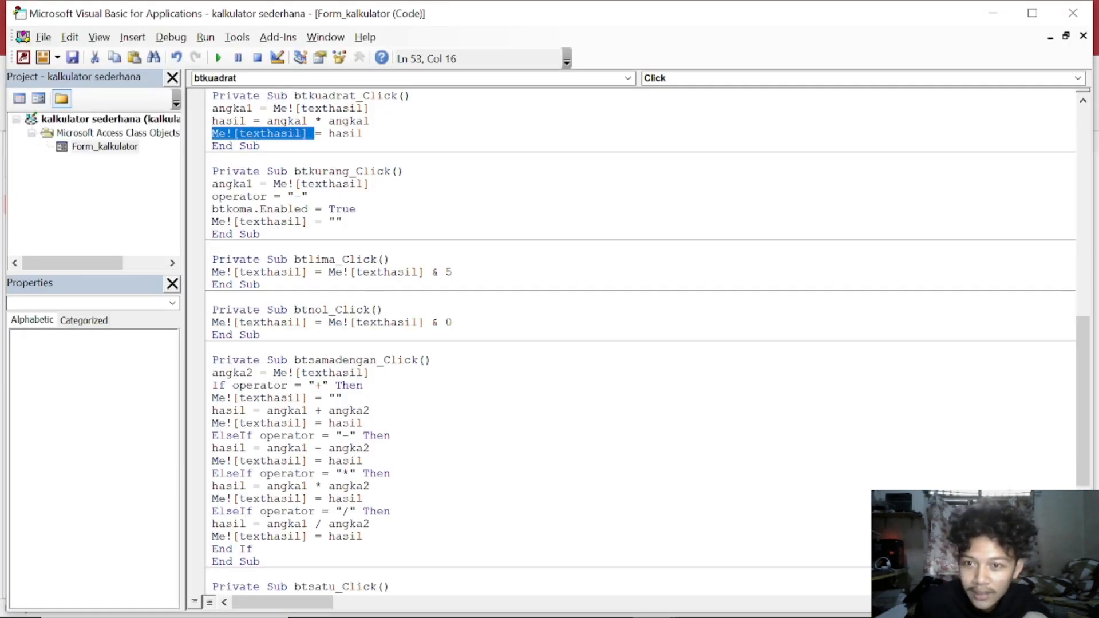
# Review hasil in btkuadrat_Click, switch back to the calculator form, clear its display, and test the ^2 button with 5
pyautogui.click(315, 133)
pyautogui.moveTo(246, 121); pyautogui.dragTo(179, 129)
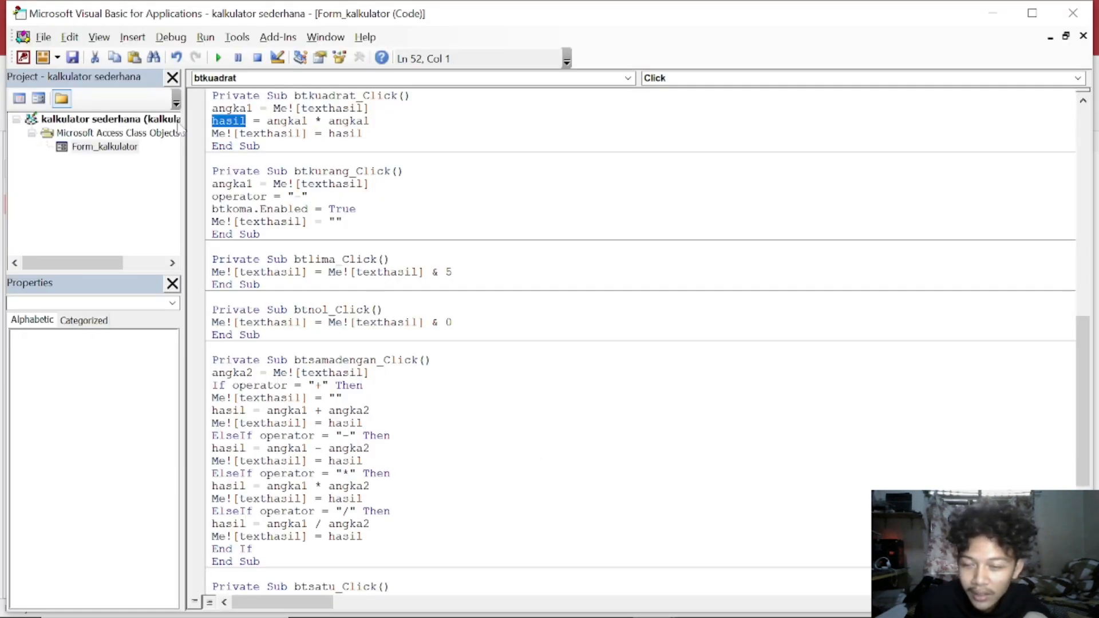
pyautogui.hotkey('alt', 'Tab')
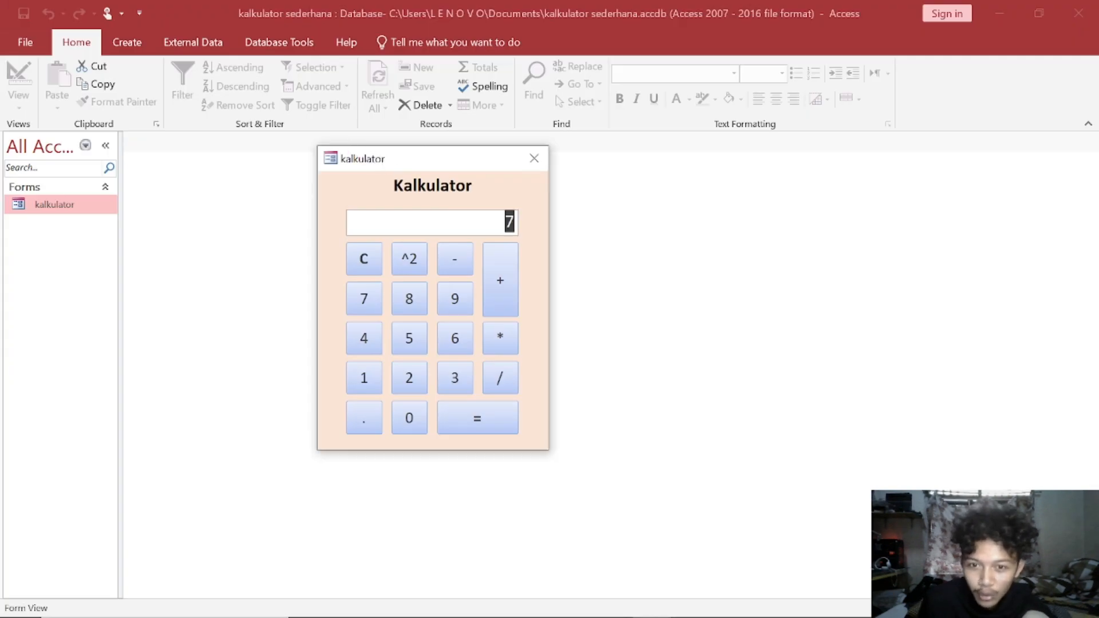
pyautogui.click(506, 222)
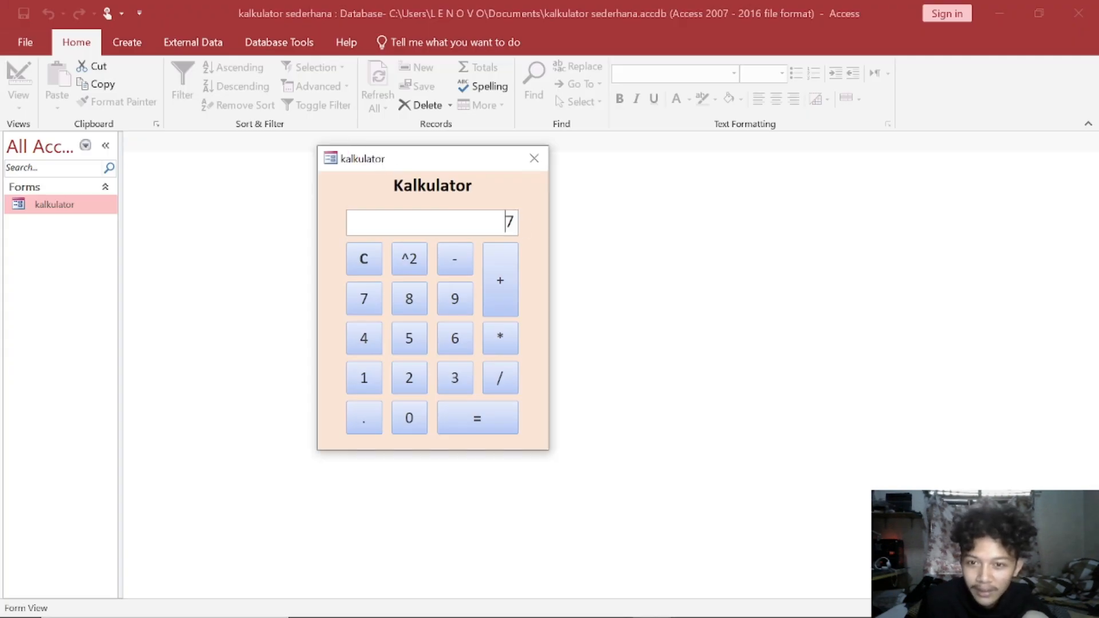
pyautogui.click(375, 265)
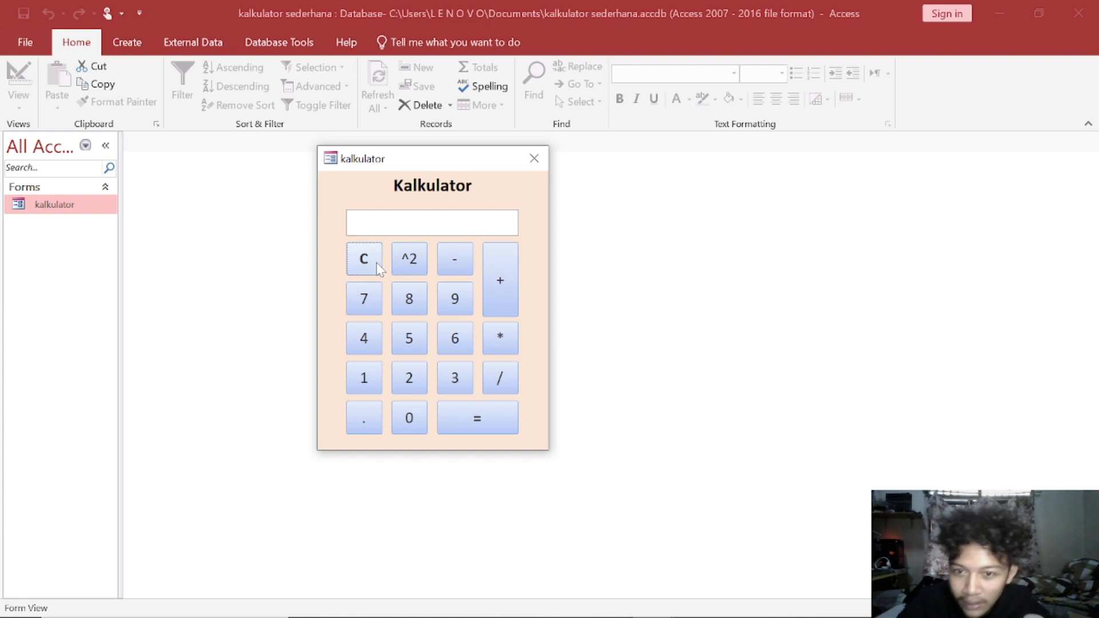
pyautogui.click(410, 342)
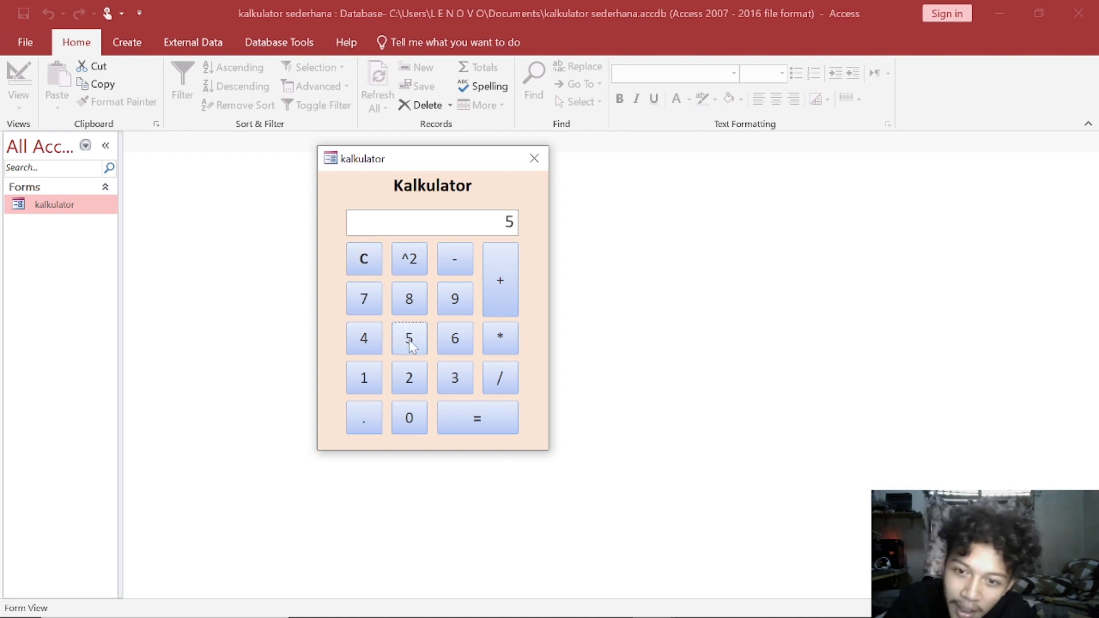
pyautogui.click(418, 264)
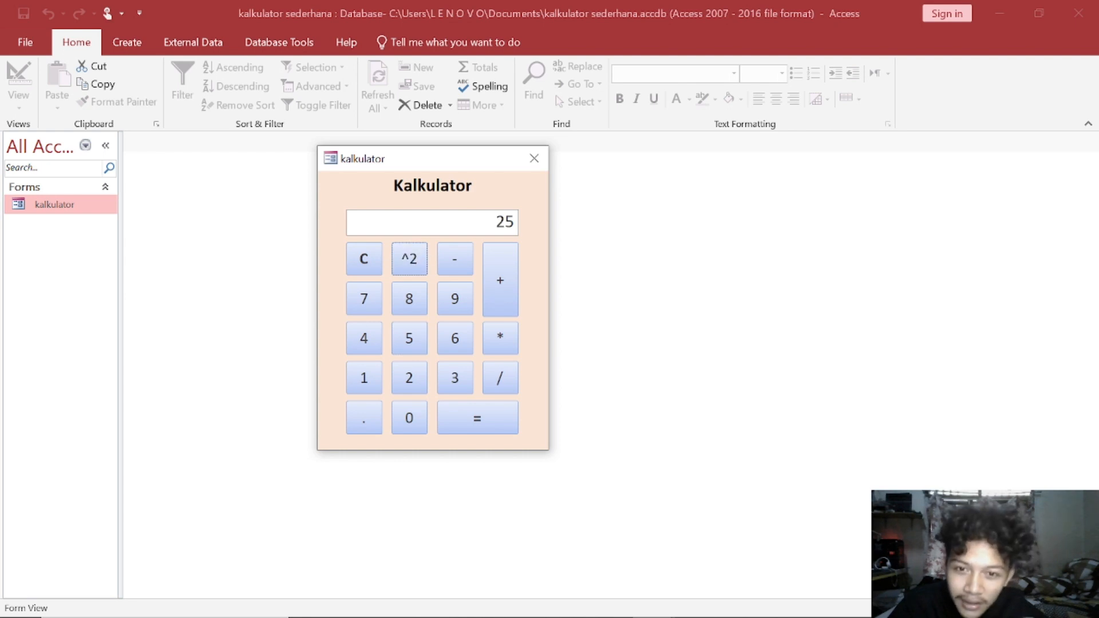
pyautogui.moveTo(494, 223); pyautogui.dragTo(515, 223)
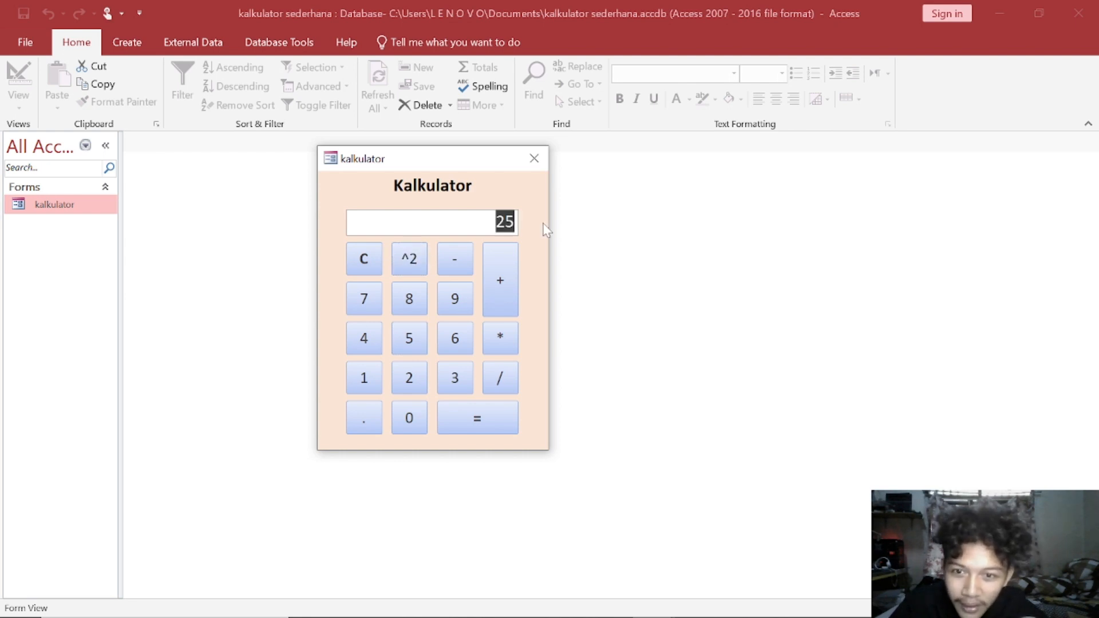
# Clear the calculator display and test the ^2 button with 9
pyautogui.click(364, 261)
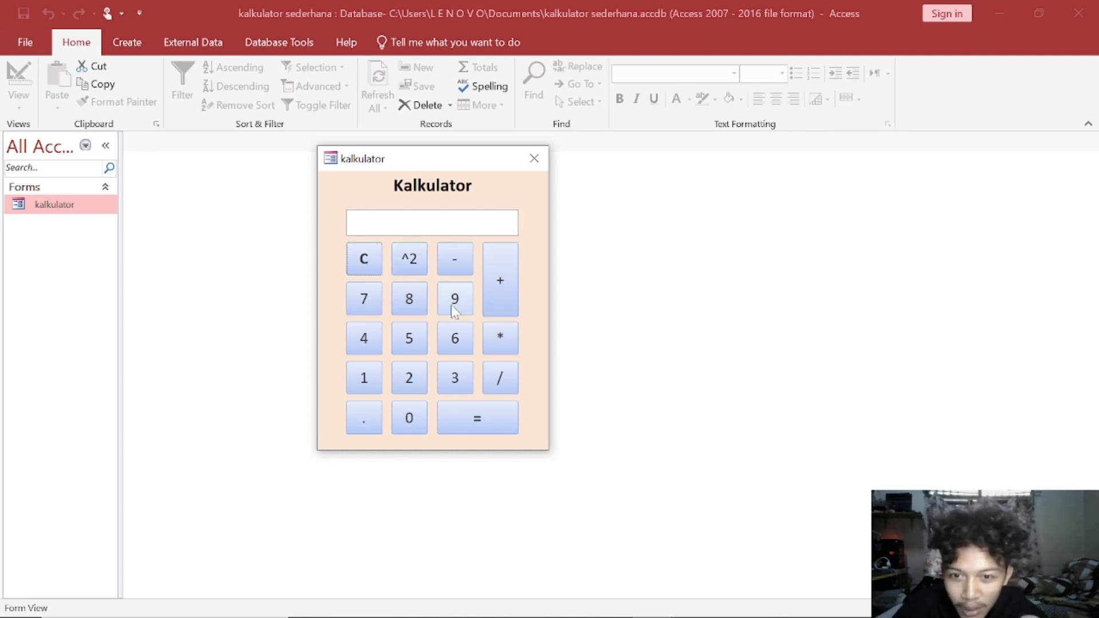
pyautogui.click(451, 304)
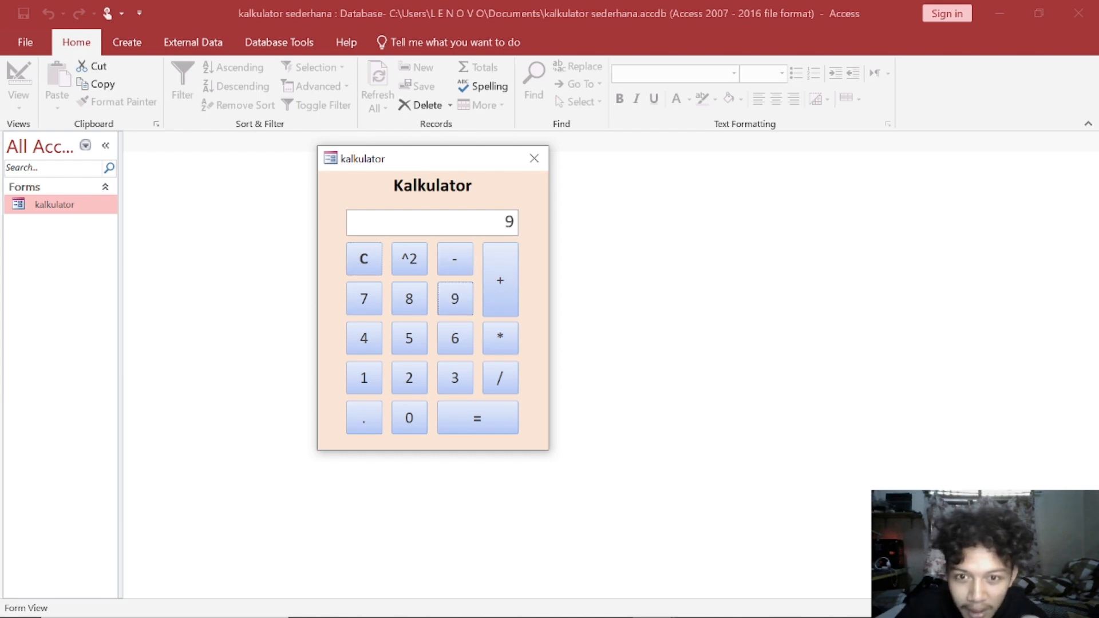
pyautogui.click(413, 263)
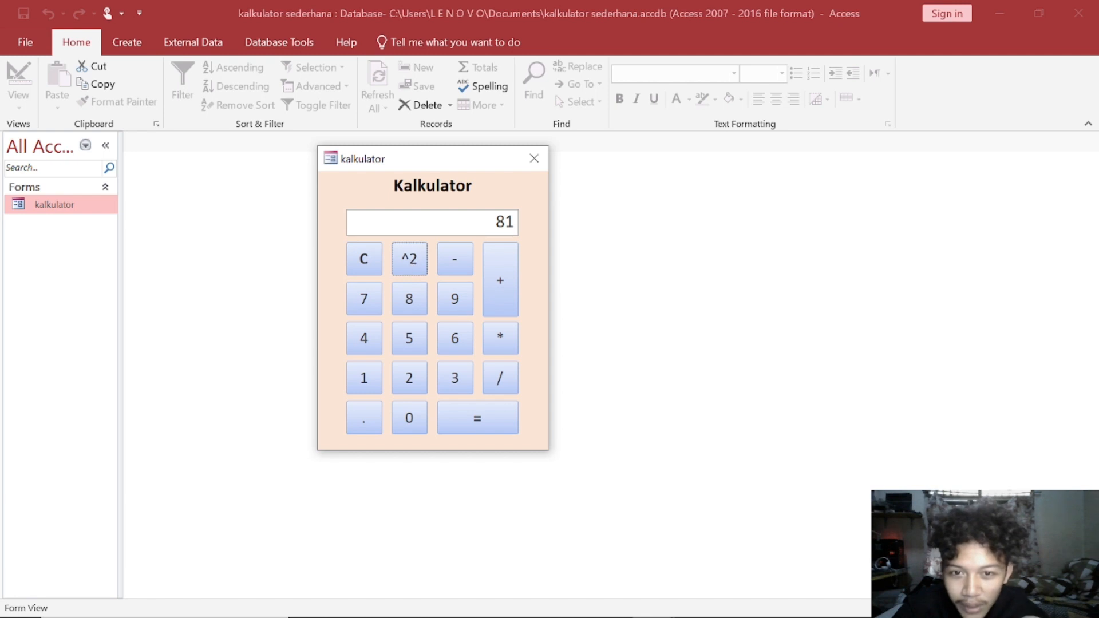
pyautogui.doubleClick(504, 222)
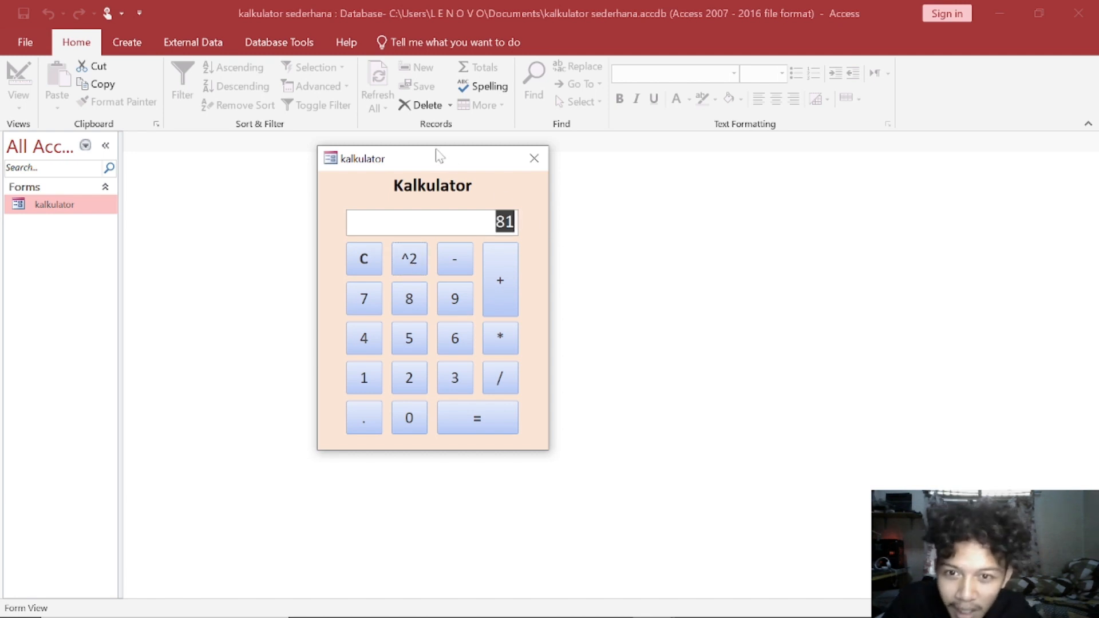
# Clear the calculator display, reposition the form window, and close the form with its changes saved
pyautogui.moveTo(436, 154); pyautogui.dragTo(568, 198)
pyautogui.click(497, 262)
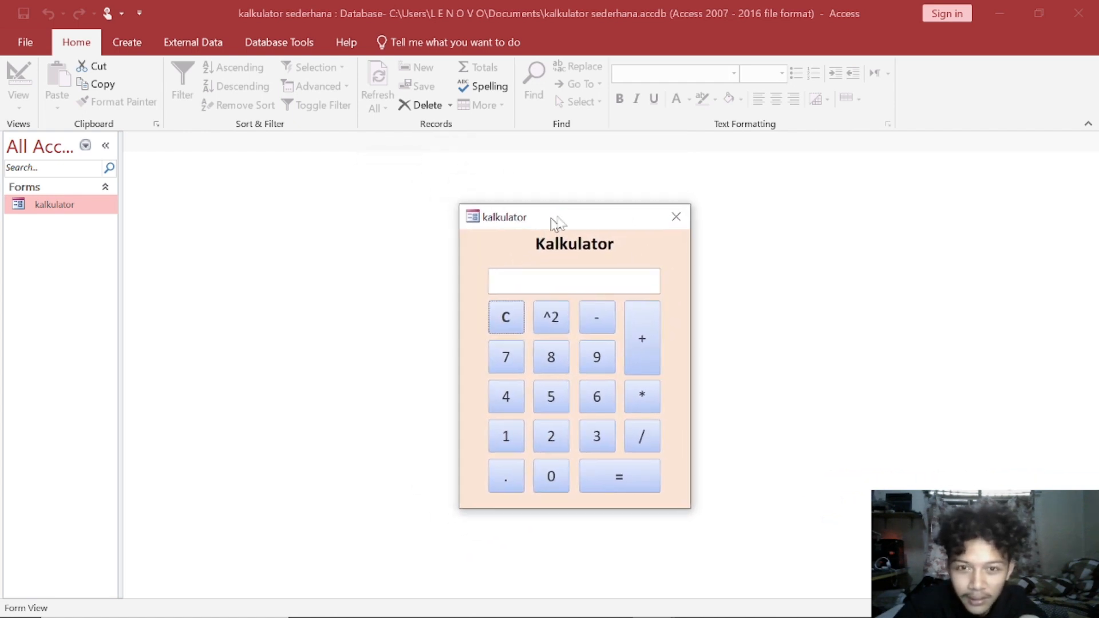
pyautogui.moveTo(552, 223); pyautogui.dragTo(544, 199)
pyautogui.click(665, 193)
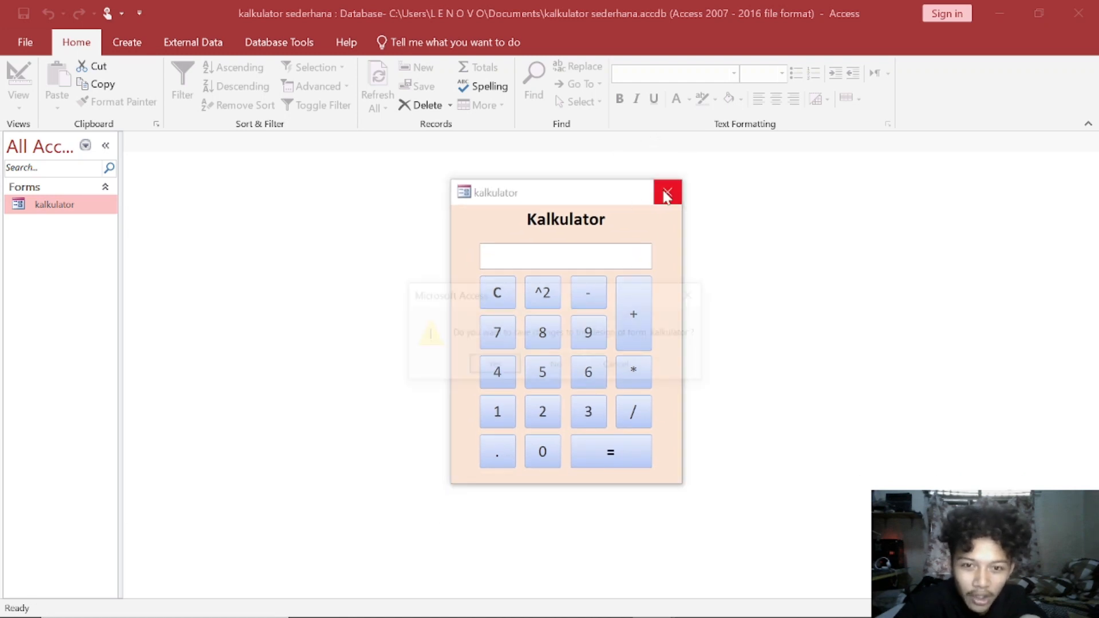
pyautogui.click(496, 368)
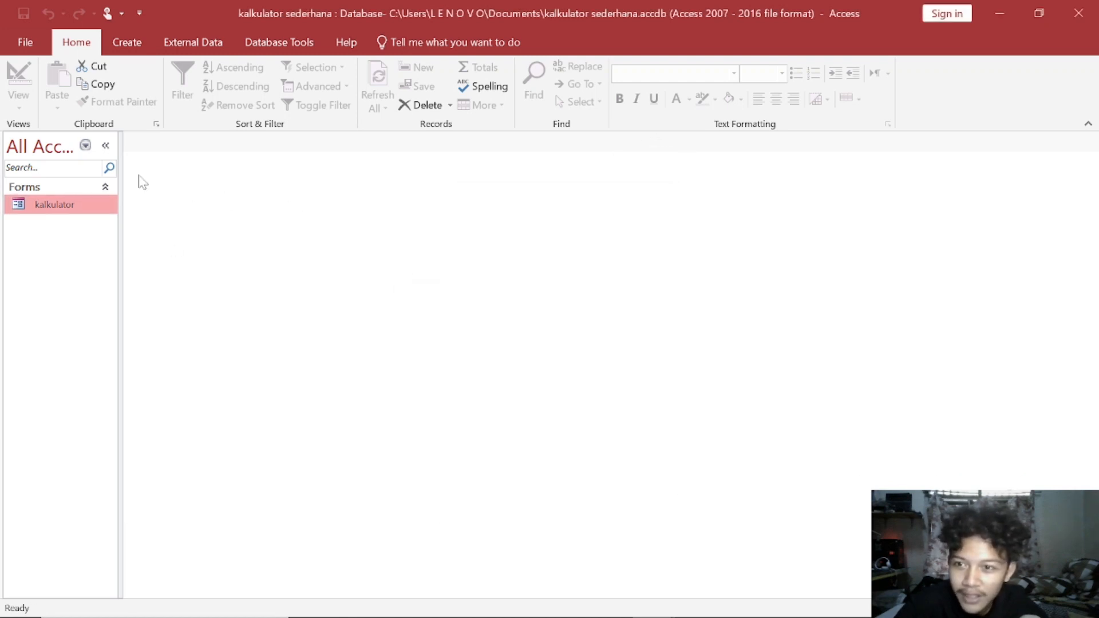
# Minimize Access, move the existing Kalkulator Sederhana shortcut on the desktop, and return to Access
pyautogui.click(999, 13)
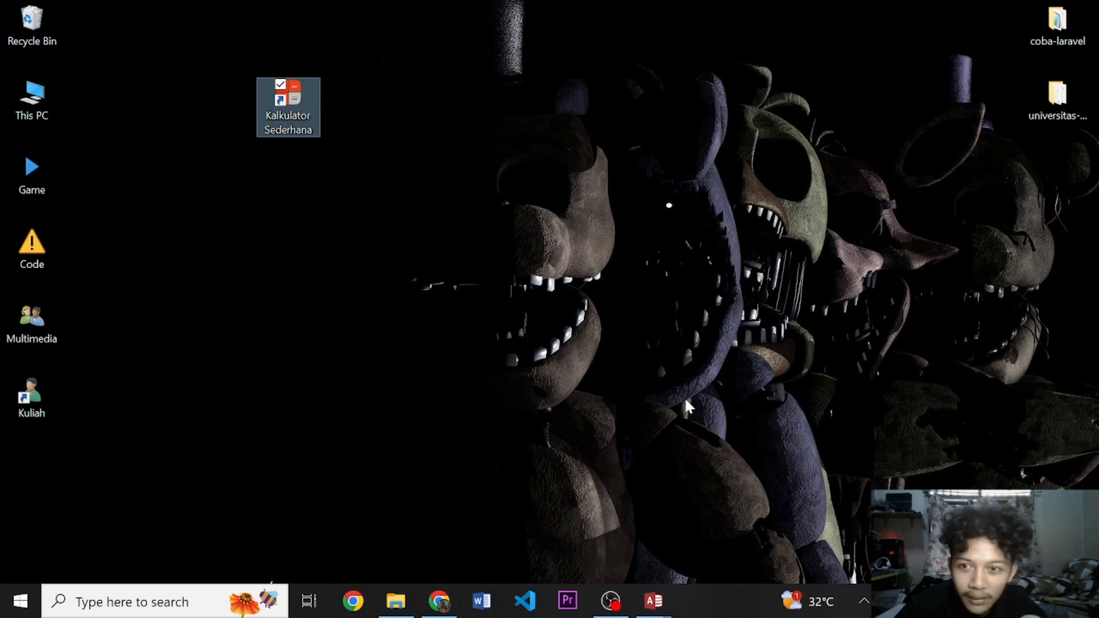
pyautogui.moveTo(300, 99); pyautogui.dragTo(351, 174)
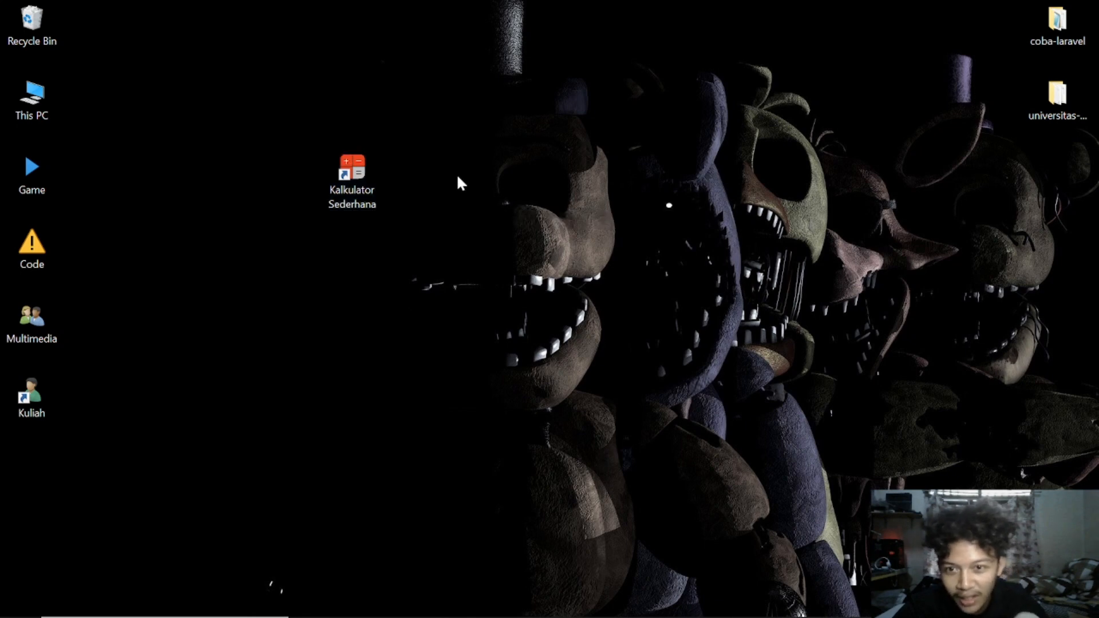
pyautogui.moveTo(369, 176)
pyautogui.mouseDown()
pyautogui.moveTo(433, 175)
pyautogui.moveTo(353, 142)
pyautogui.moveTo(369, 166)
pyautogui.mouseUp()
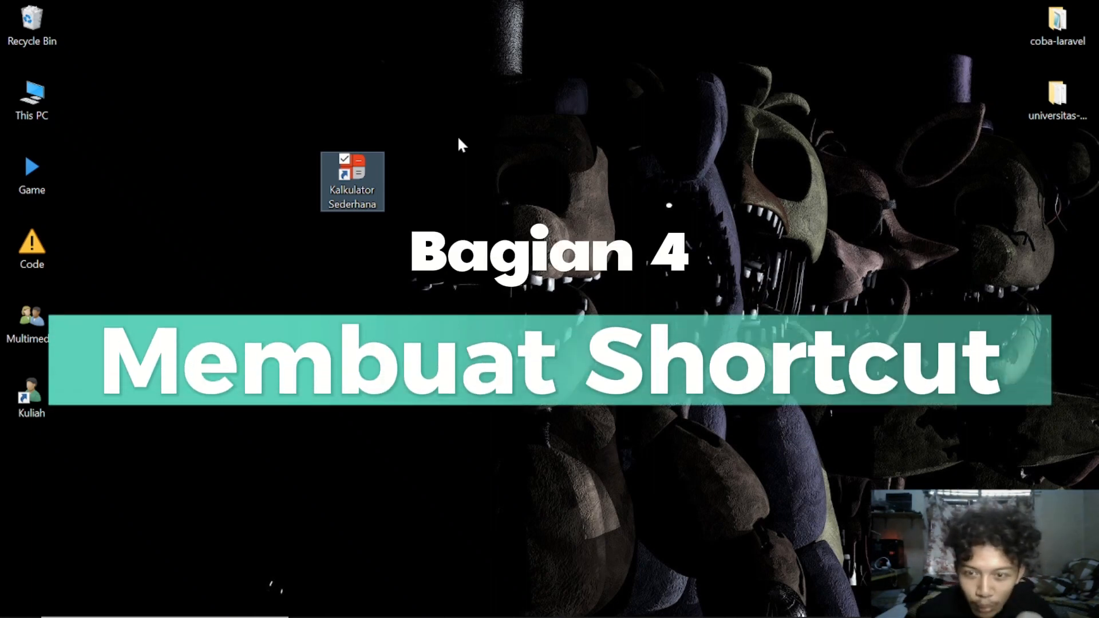
pyautogui.moveTo(372, 177); pyautogui.dragTo(394, 131)
pyautogui.hotkey('alt', 'Tab')
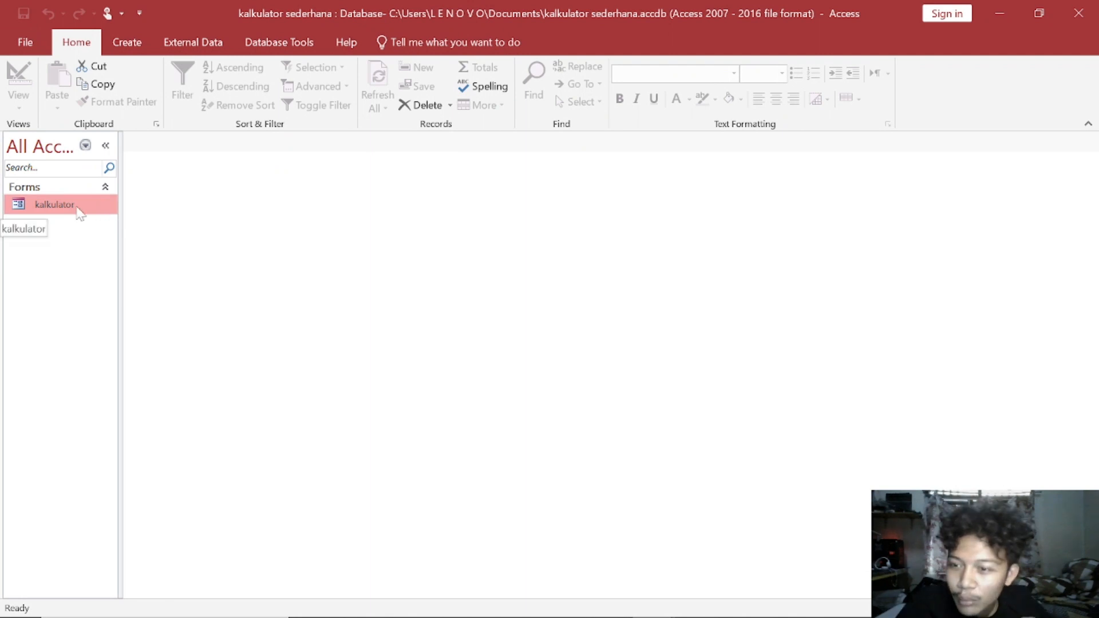
# Set the current database's Display Form option to kalkulator and apply the Access options
pyautogui.click(25, 42)
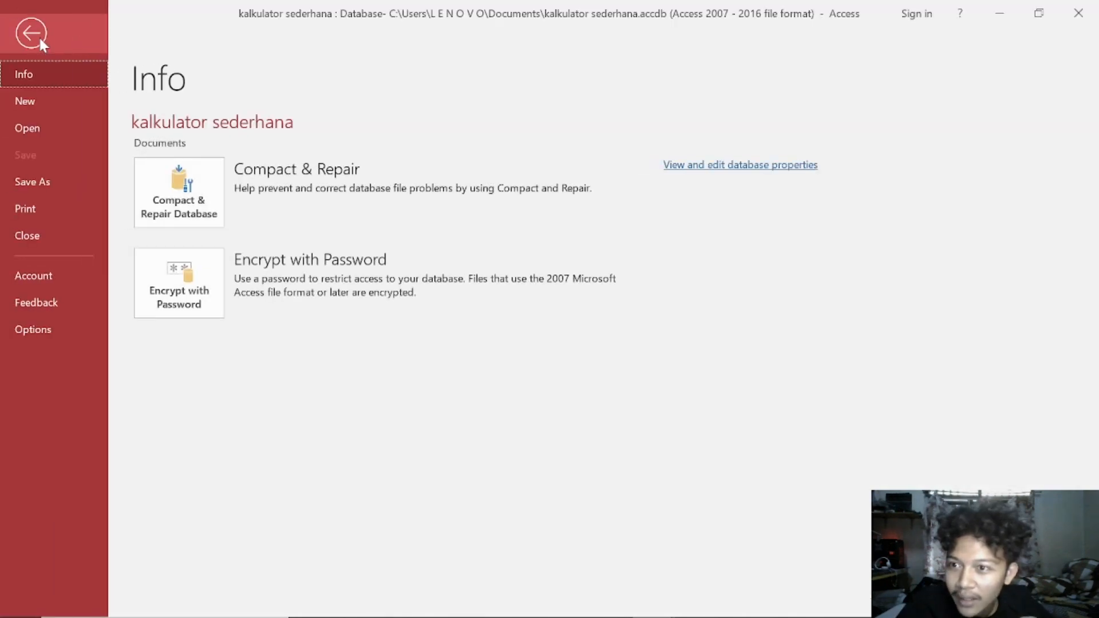
pyautogui.click(34, 36)
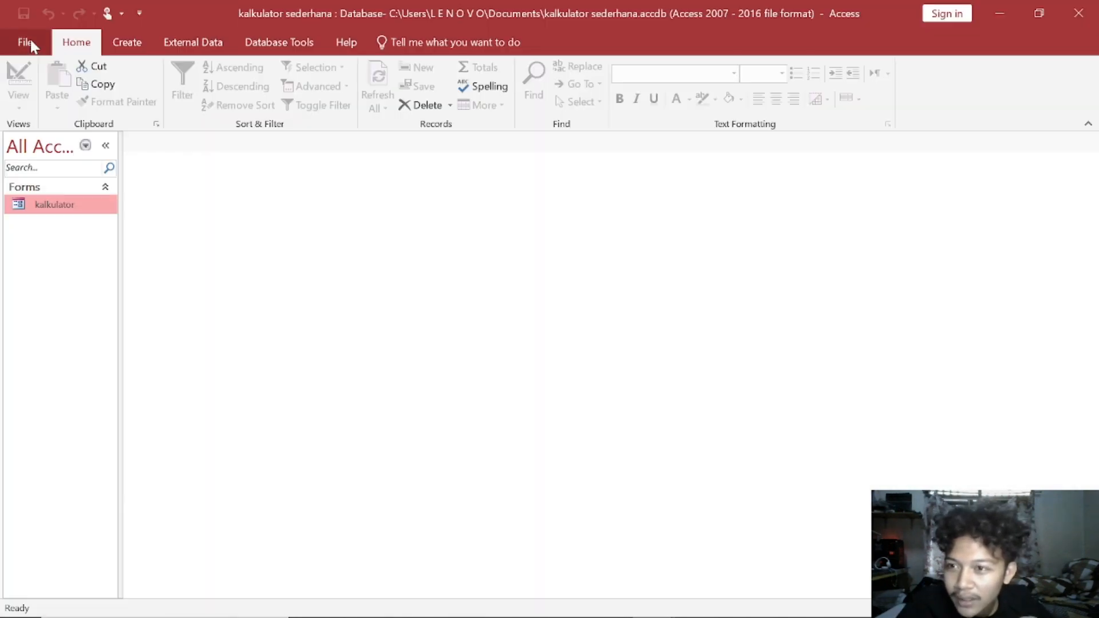
pyautogui.click(22, 42)
pyautogui.click(57, 327)
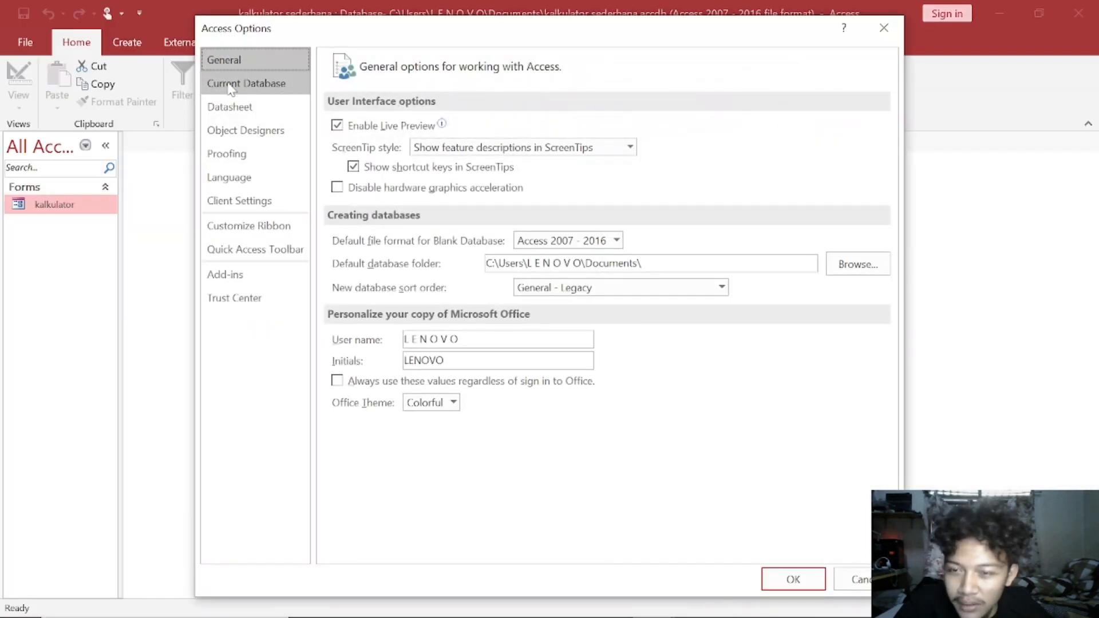
pyautogui.click(232, 87)
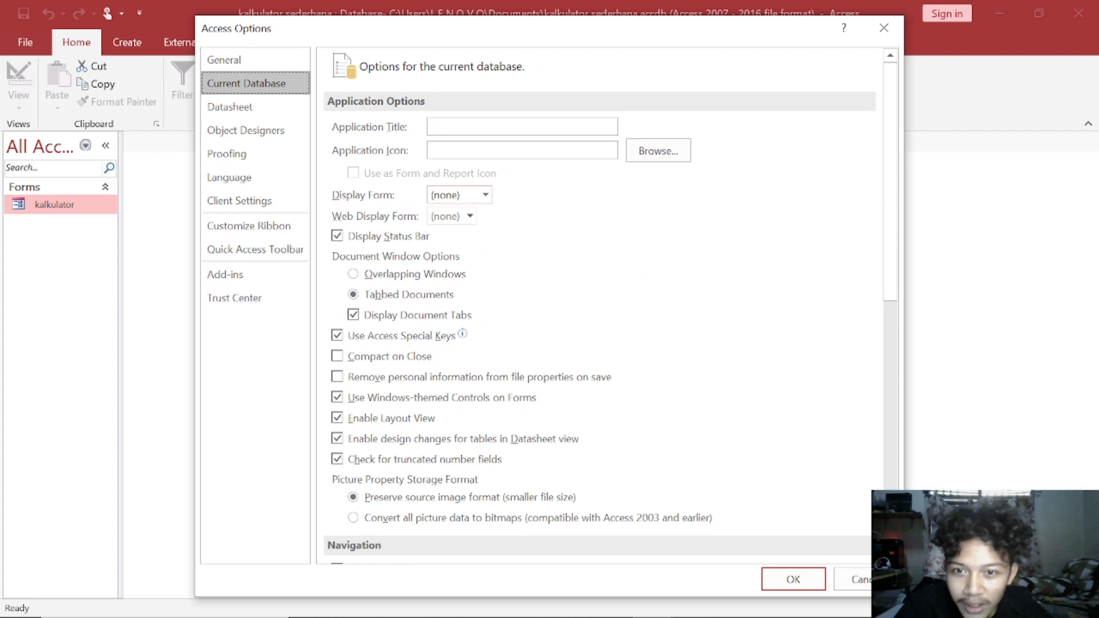
pyautogui.click(486, 195)
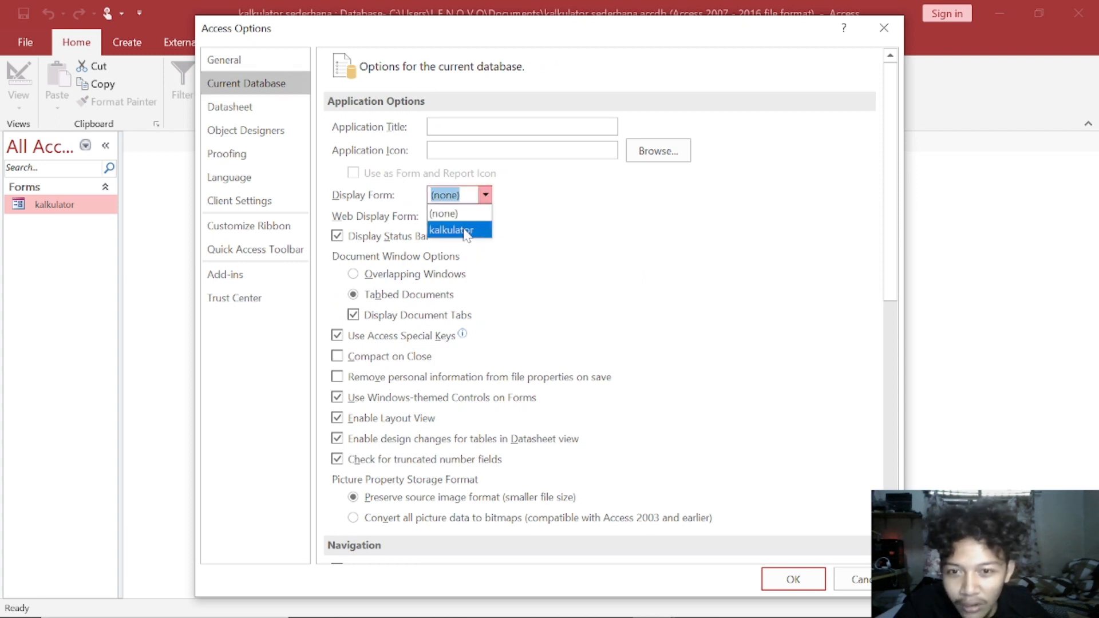
pyautogui.click(452, 229)
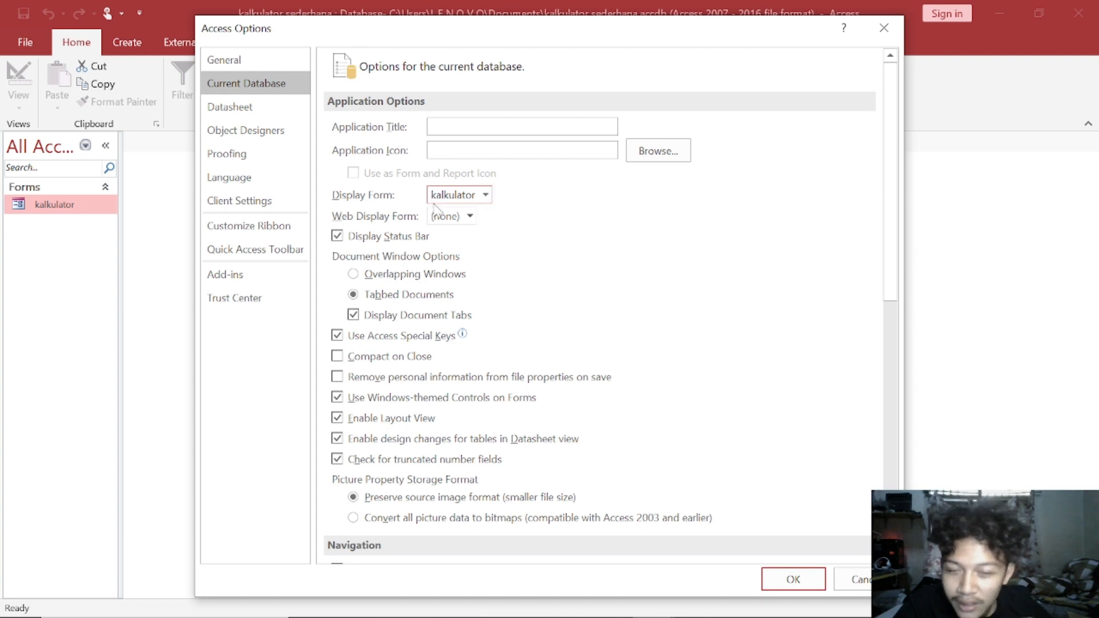
pyautogui.click(793, 579)
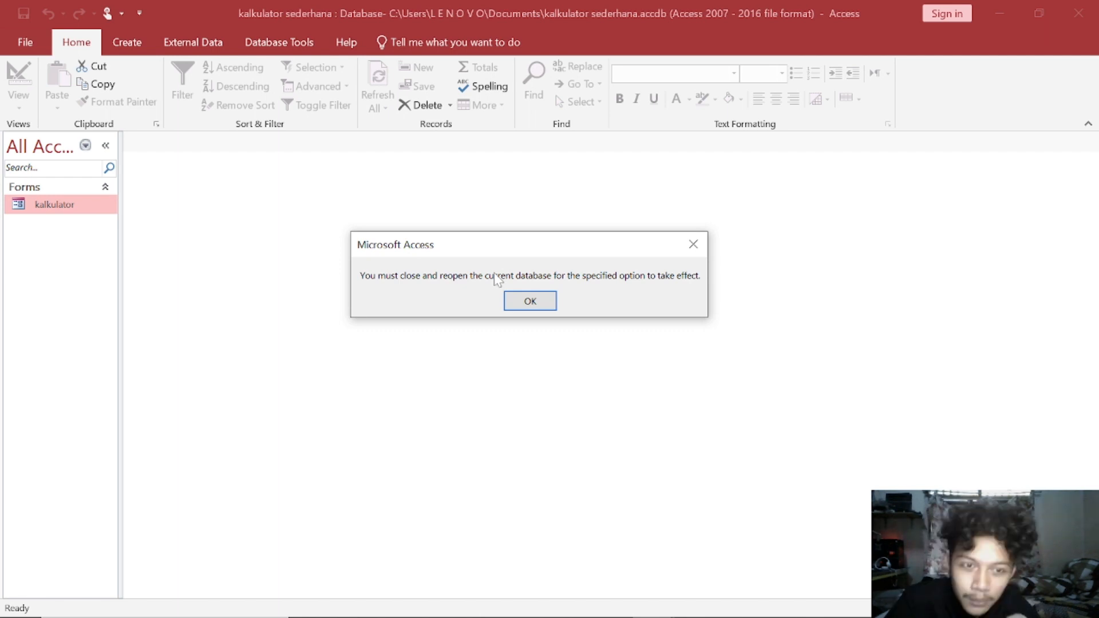
pyautogui.click(541, 302)
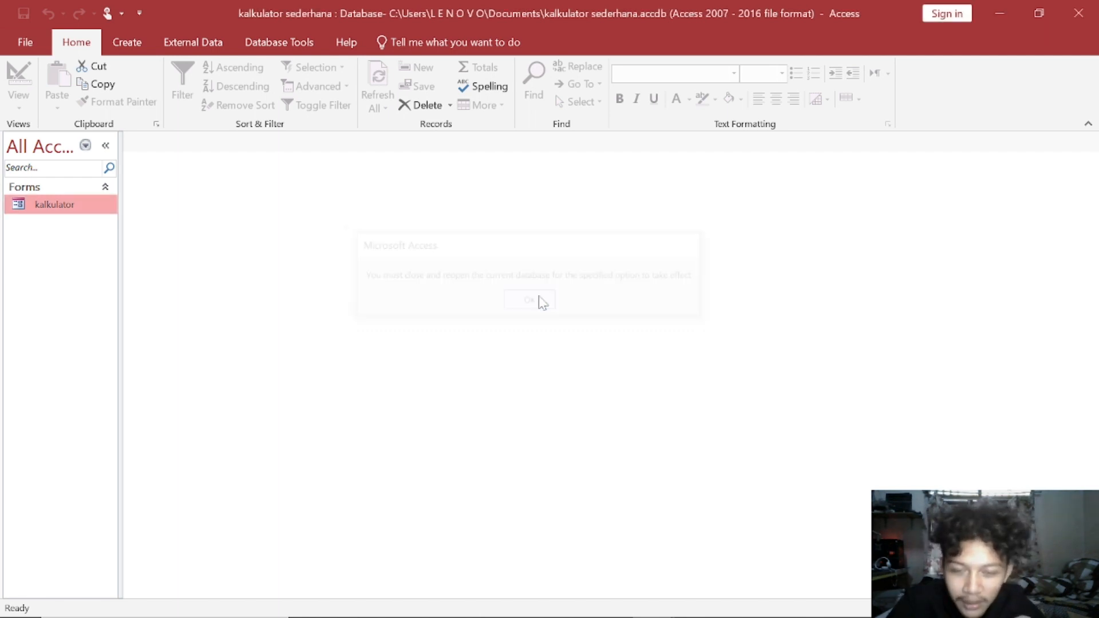
# Close Access and switch to the Documents folder in File Explorer
pyautogui.click(1079, 12)
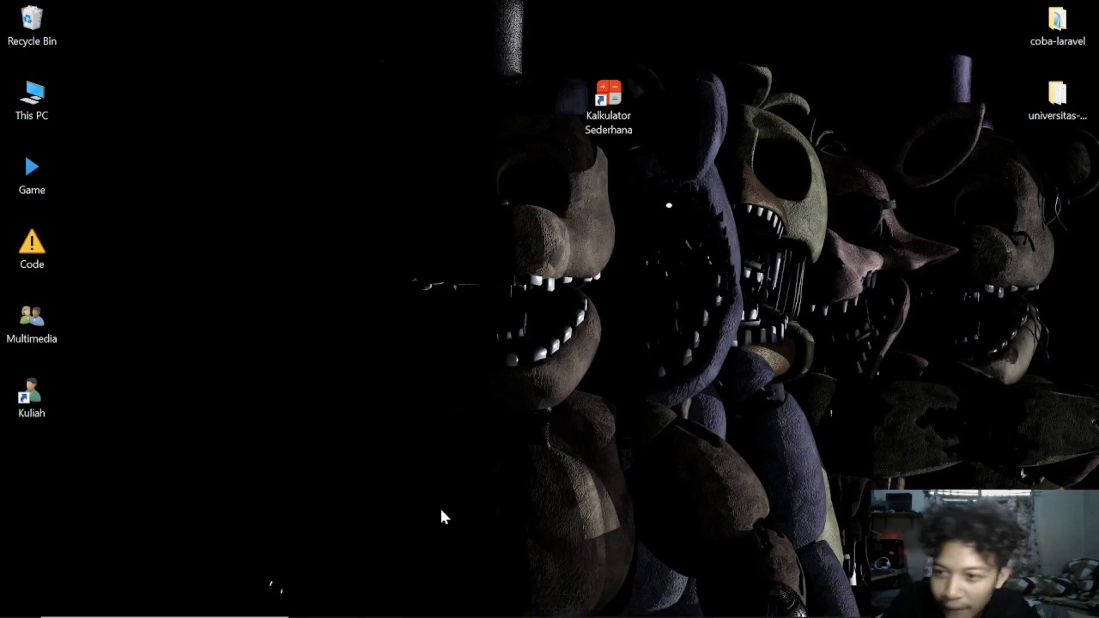
pyautogui.click(398, 601)
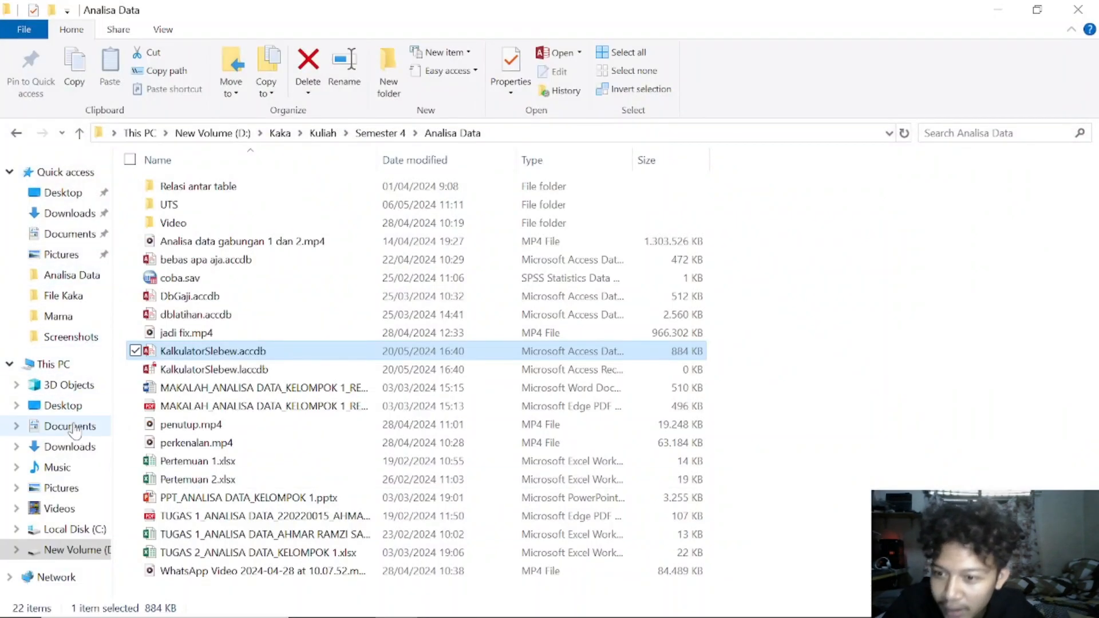
pyautogui.click(71, 427)
# Create a desktop shortcut for kalkulator sederhana.accdb from the Documents folder and show the desktop
pyautogui.scroll(-10, 321, 350)
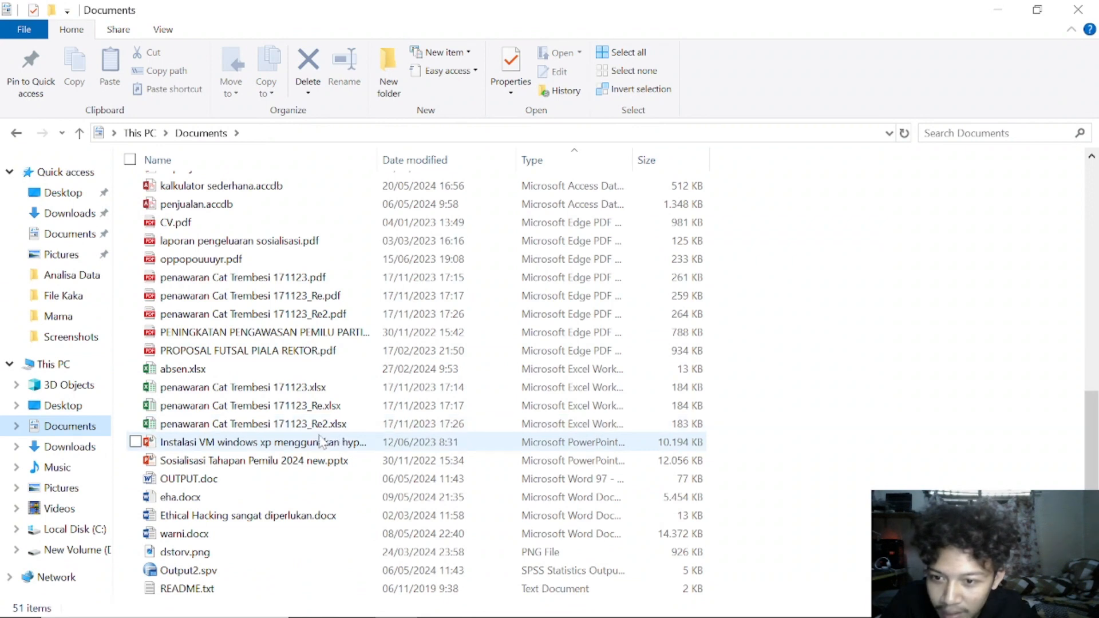
pyautogui.scroll(4, 236, 394)
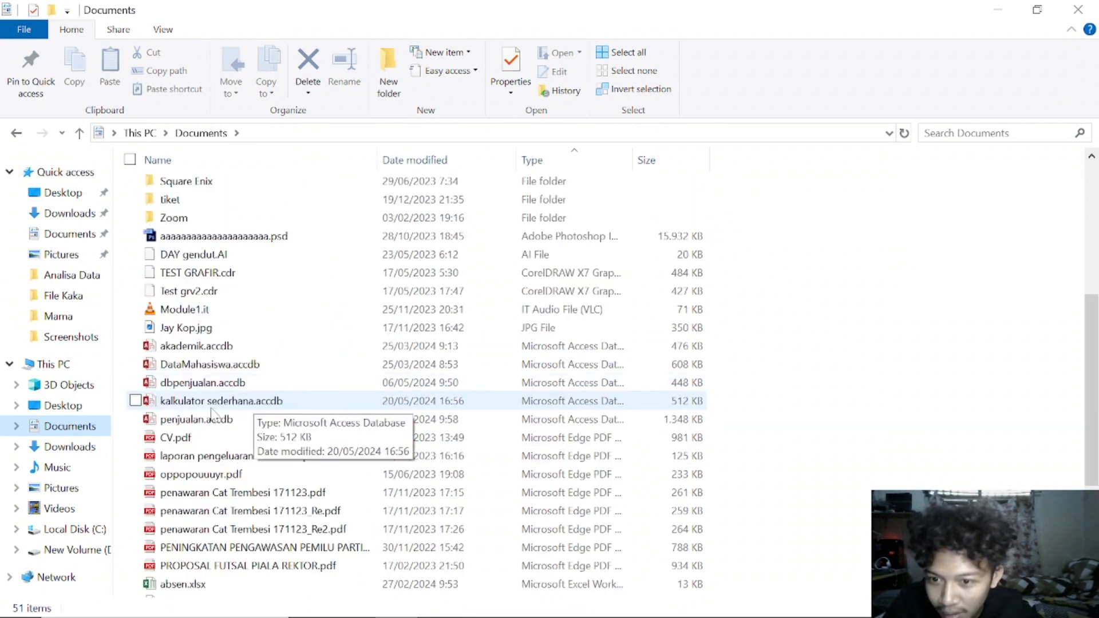
pyautogui.click(211, 407)
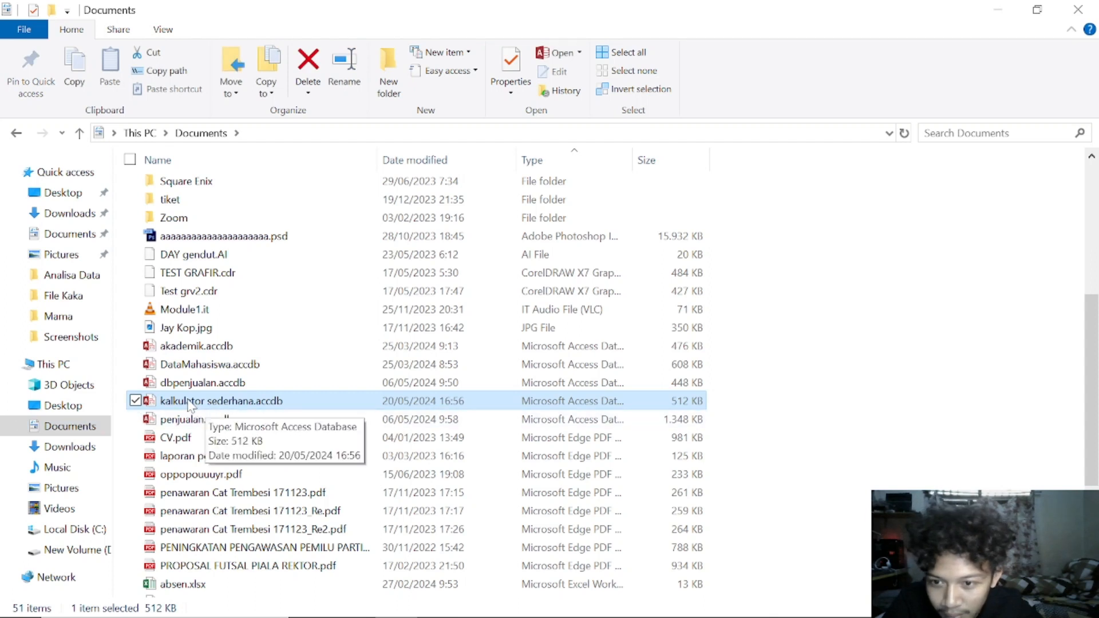
pyautogui.rightClick(190, 405)
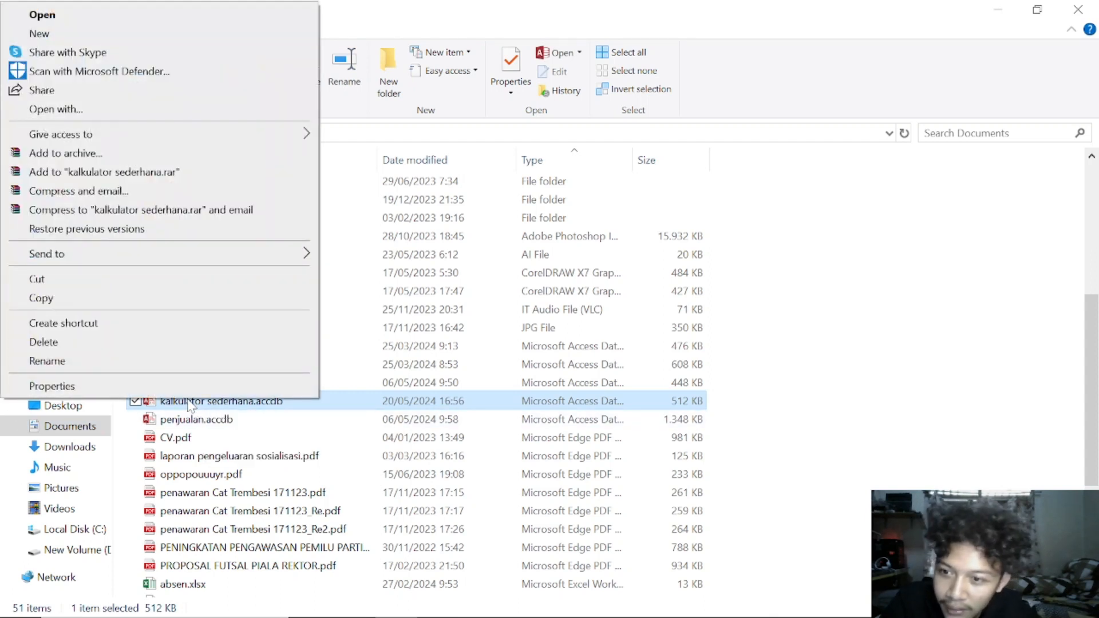
pyautogui.moveTo(89, 254)
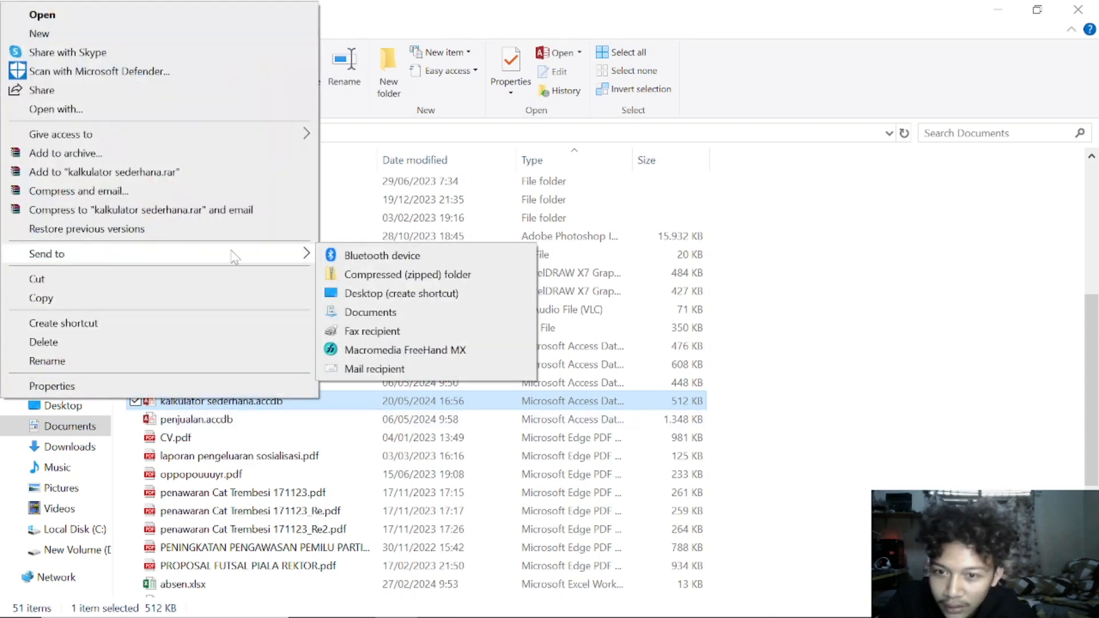
pyautogui.click(399, 294)
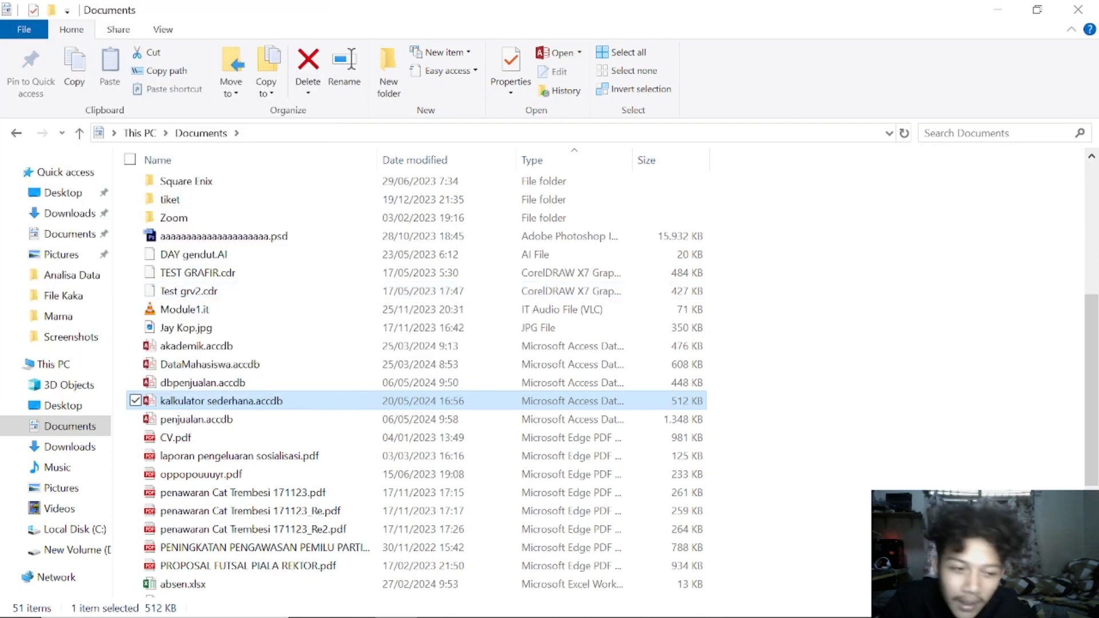
pyautogui.click(1097, 611)
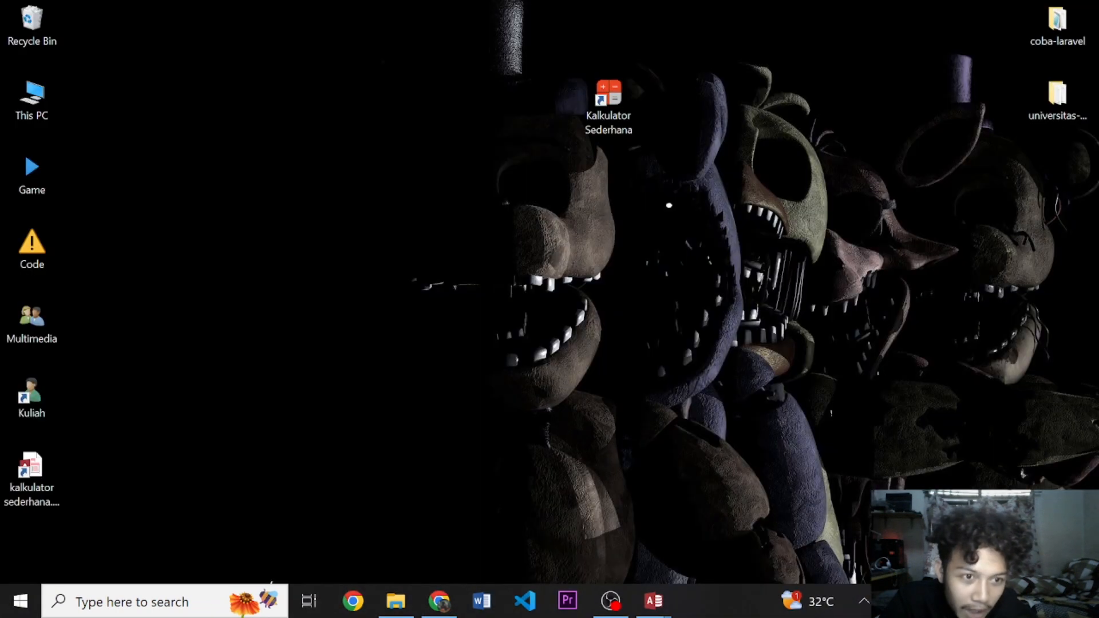
# Move the new kalkulator sederhana.accdb shortcut to the upper area of the desktop and rename it Kalkulator
pyautogui.moveTo(46, 467); pyautogui.dragTo(410, 130)
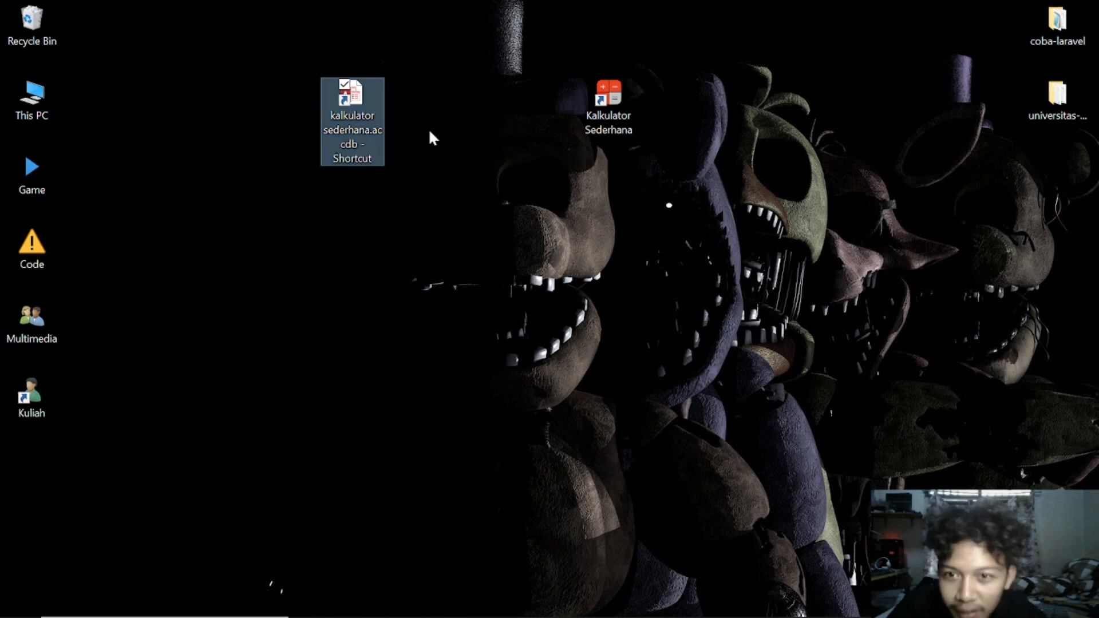
pyautogui.press('F2')
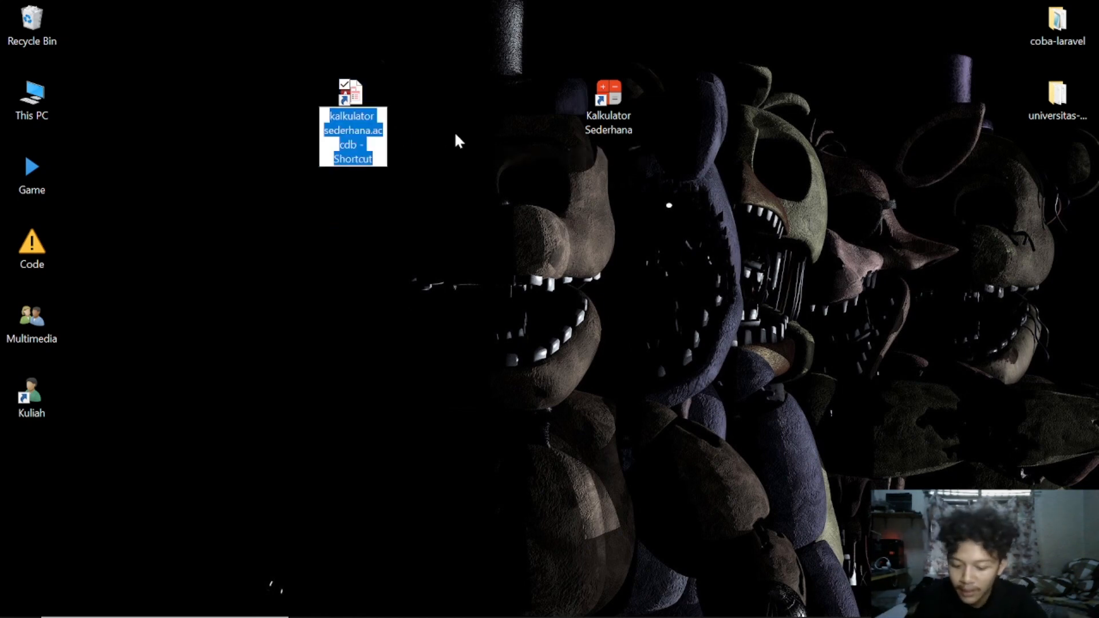
pyautogui.write('Kalkul')
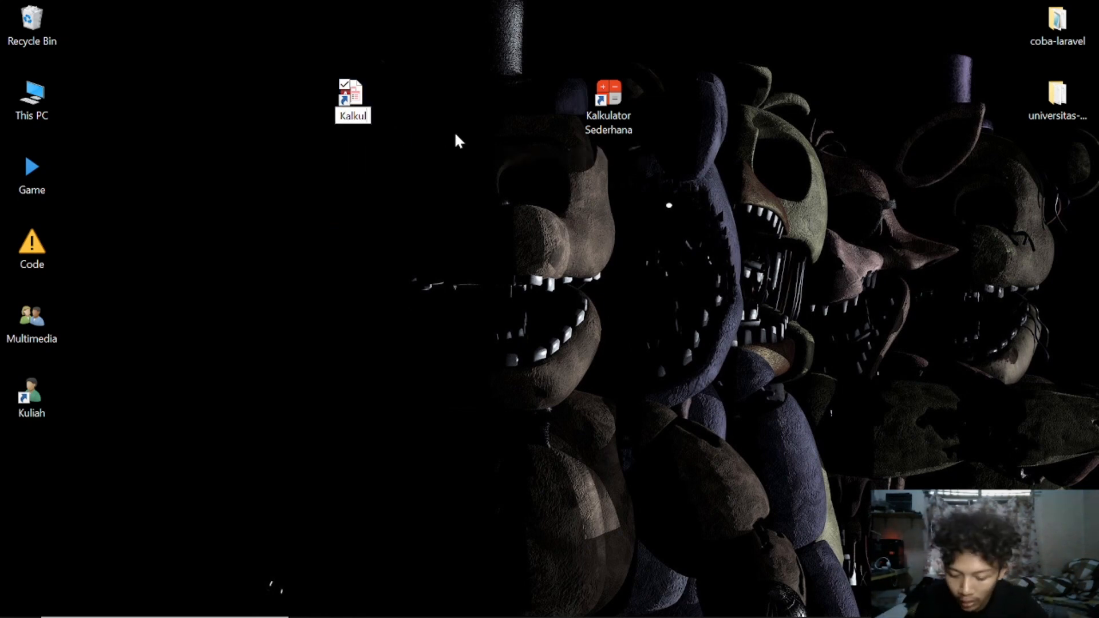
pyautogui.write('ator')
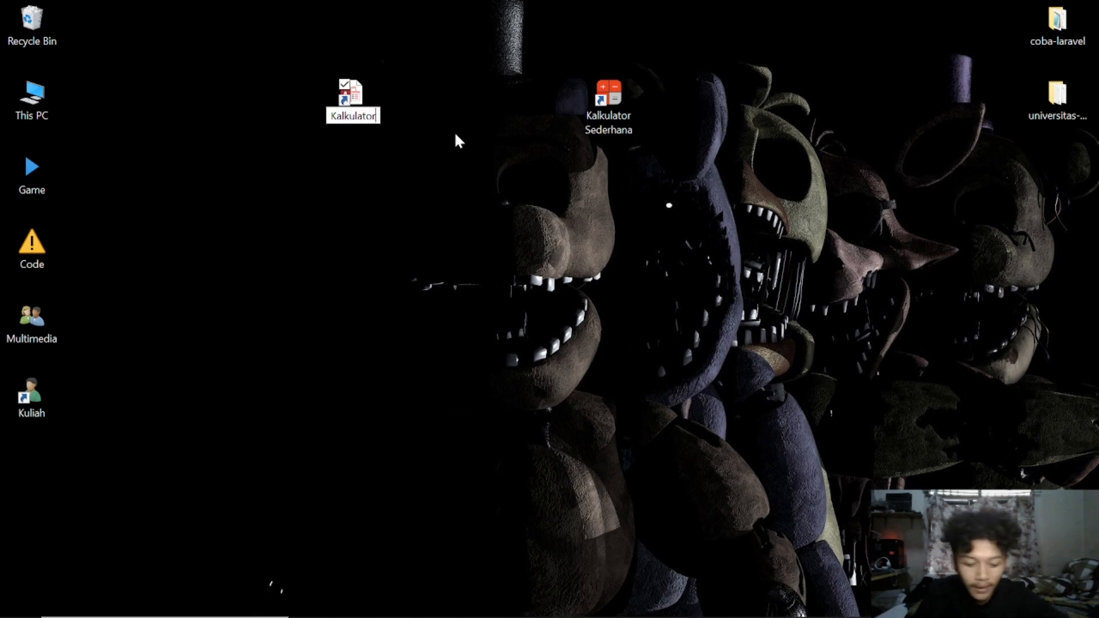
pyautogui.press('Return')
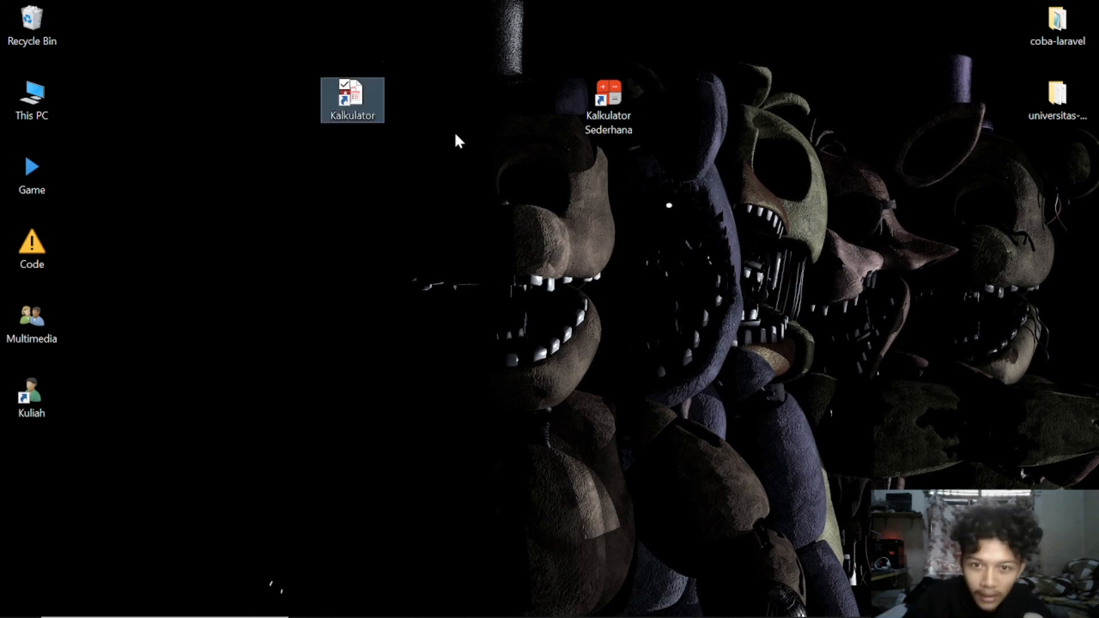
# Open the database from the Kalkulator shortcut, reposition the calculator form, and close both the form and Access
pyautogui.doubleClick(364, 104)
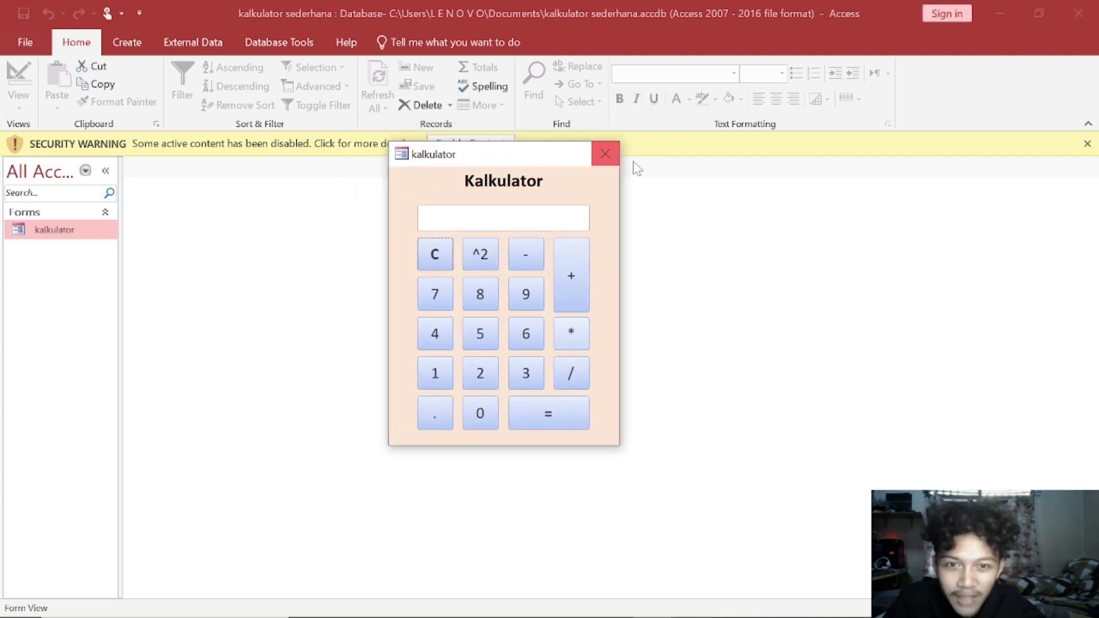
pyautogui.moveTo(477, 162); pyautogui.dragTo(574, 207)
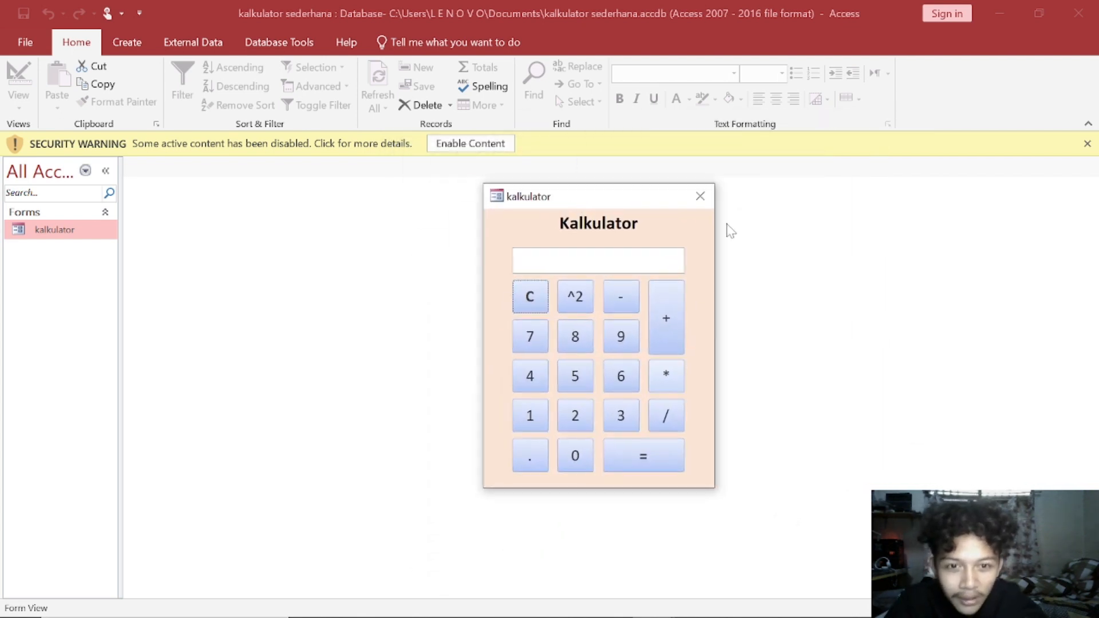
pyautogui.click(701, 197)
pyautogui.click(1079, 13)
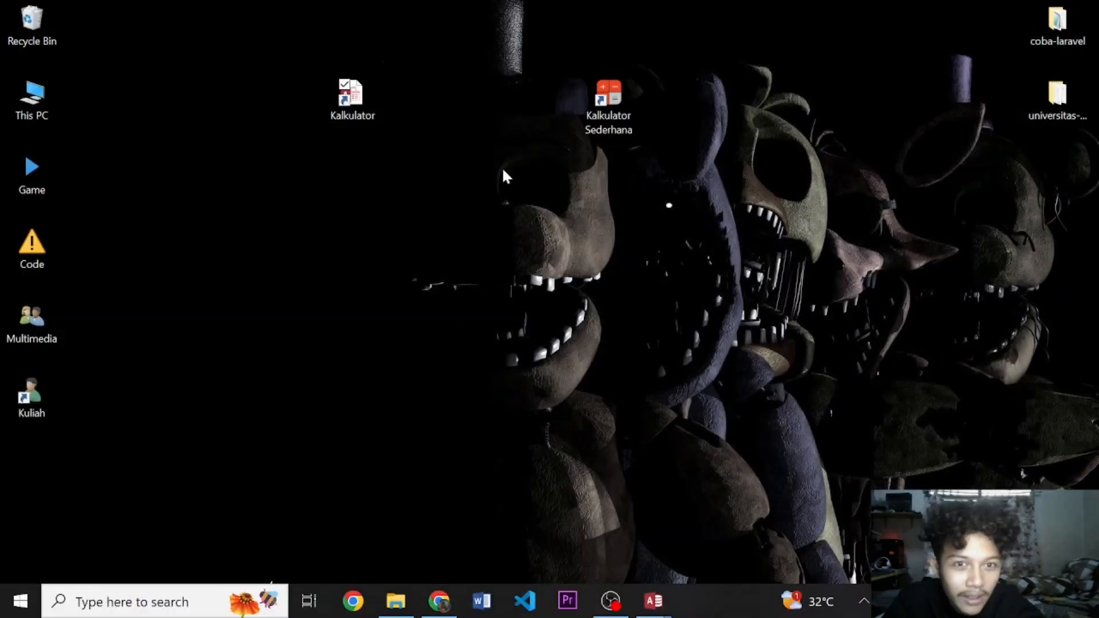
# Set the Kalkulator shortcut's Run property to Minimized and apply the change
pyautogui.click(360, 92)
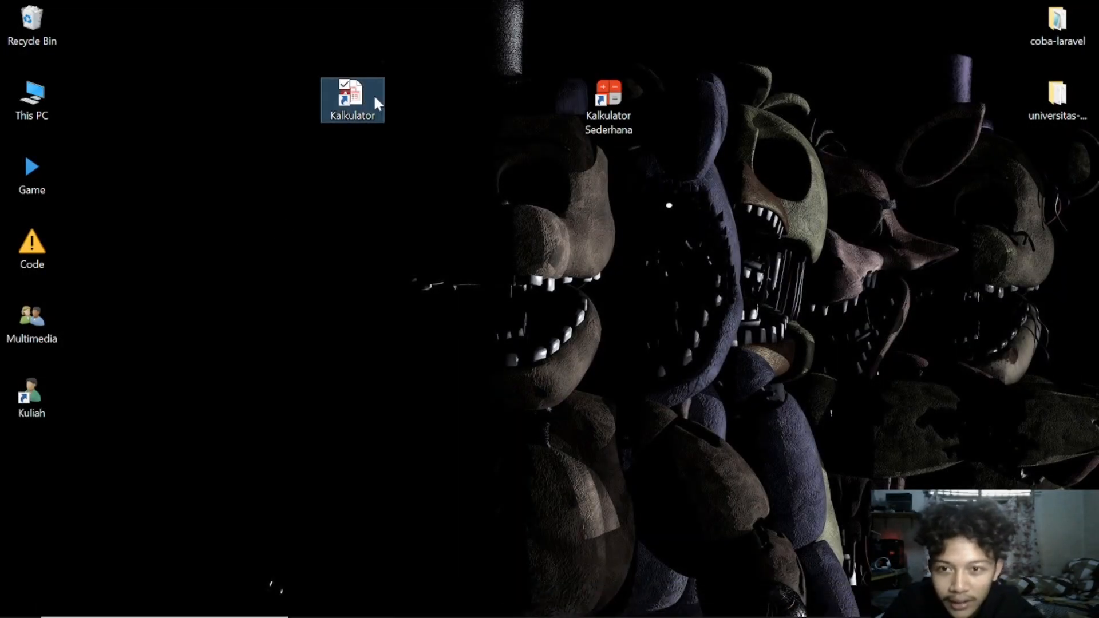
pyautogui.rightClick(374, 95)
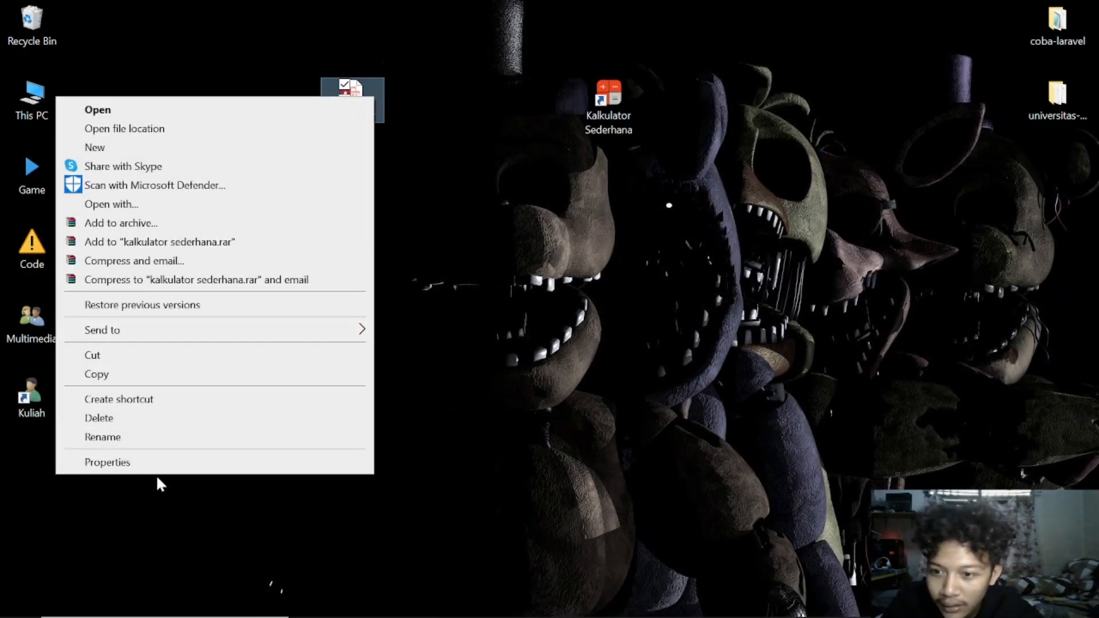
pyautogui.click(114, 462)
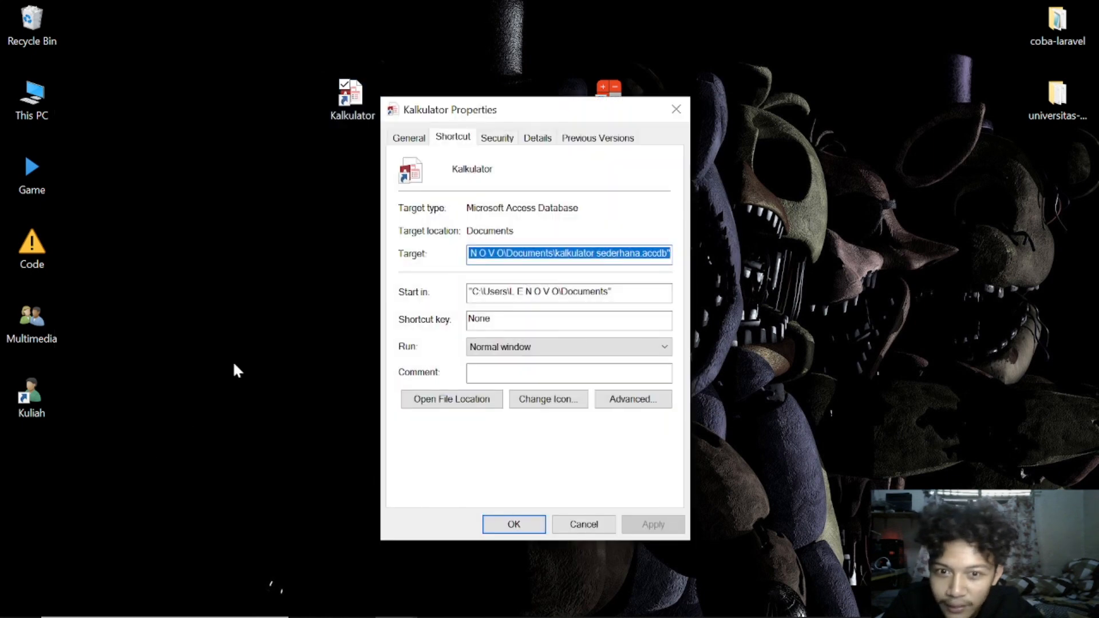
pyautogui.moveTo(432, 114); pyautogui.dragTo(405, 92)
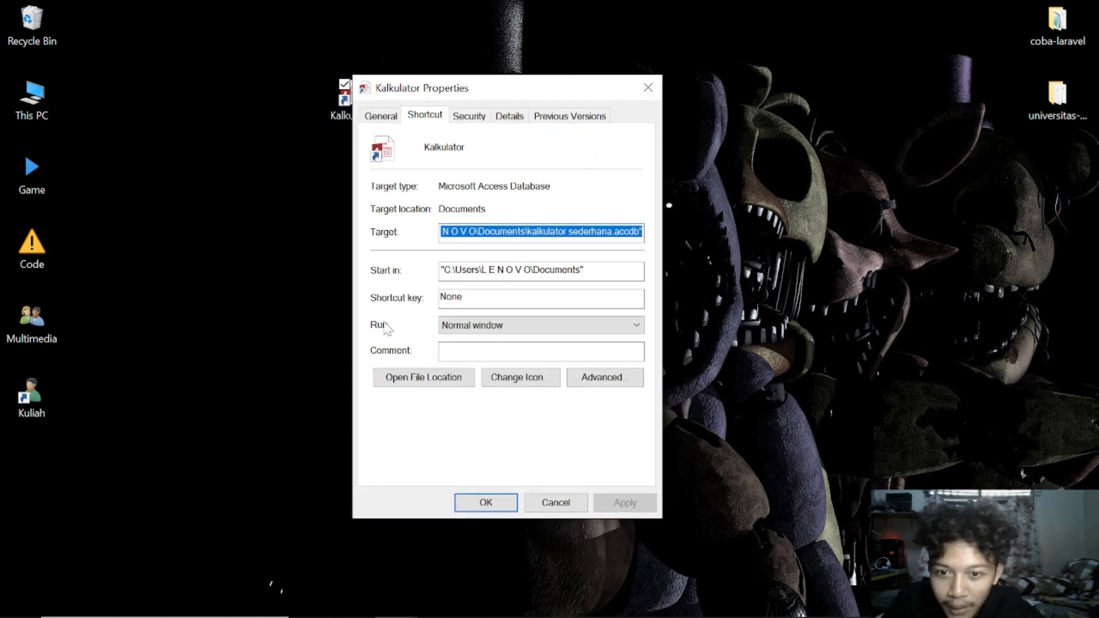
pyautogui.click(475, 326)
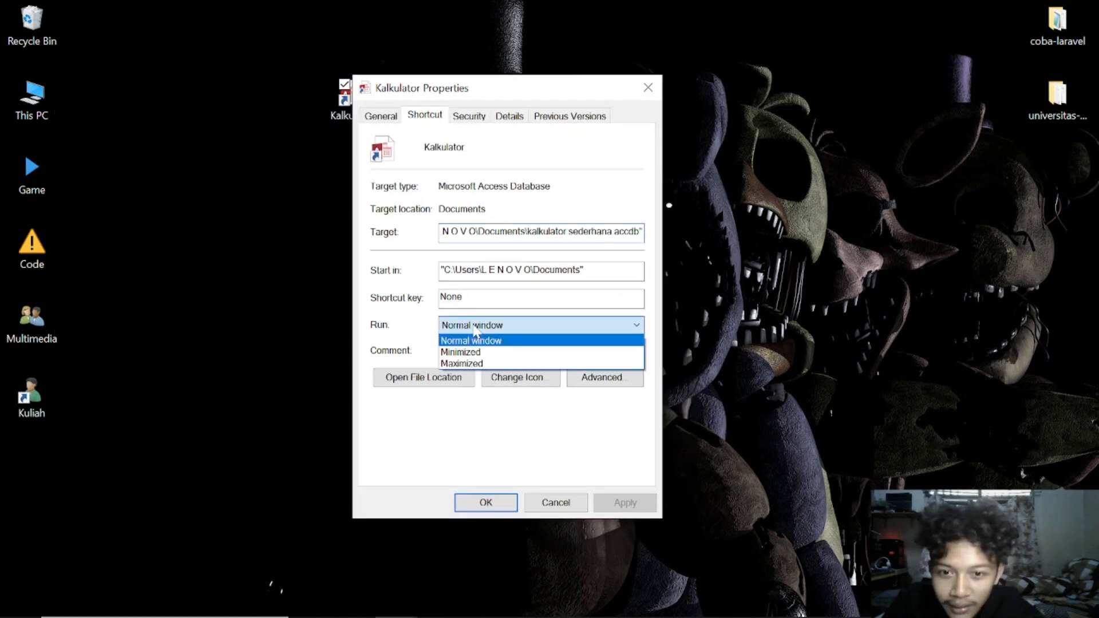
pyautogui.click(465, 353)
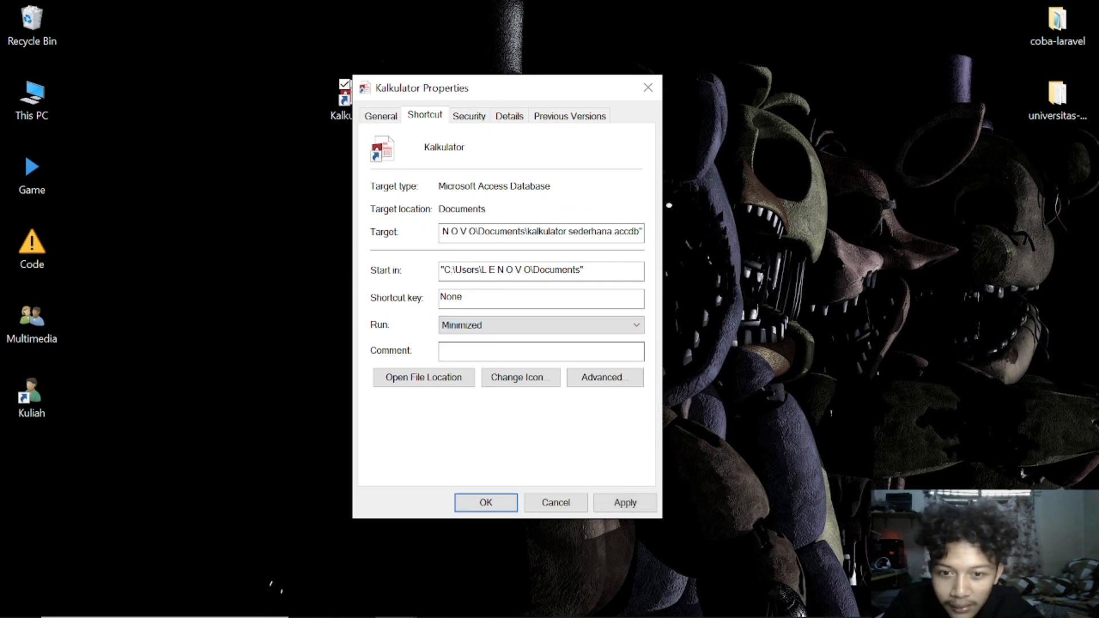
pyautogui.click(621, 504)
pyautogui.click(486, 503)
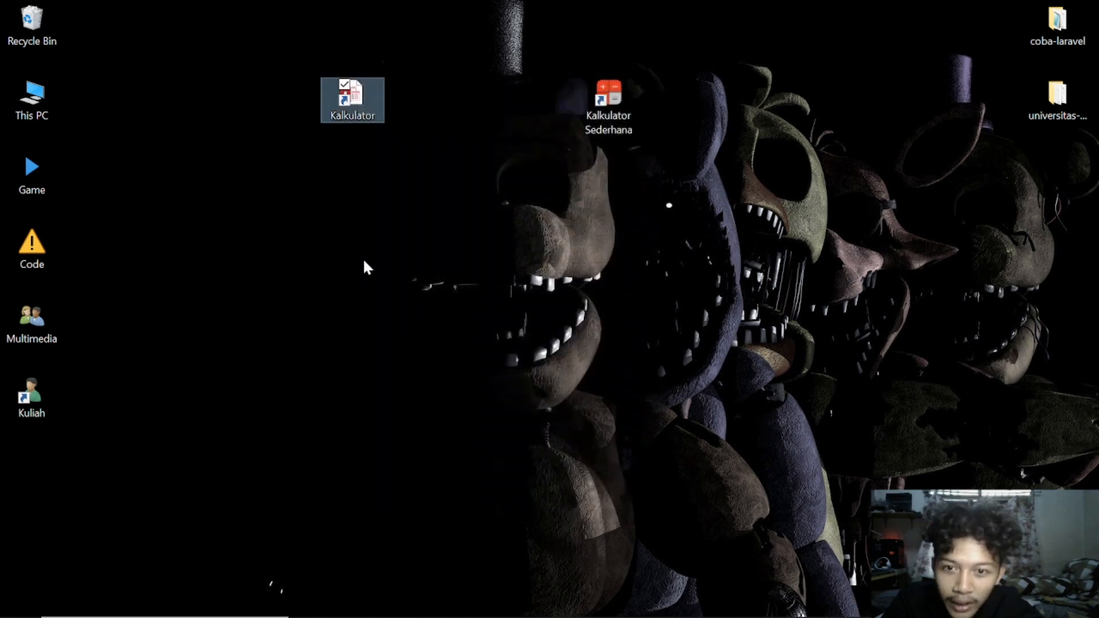
# Test the Kalkulator shortcut by launching it, moving the calculator form on the desktop, and closing it
pyautogui.moveTo(361, 109); pyautogui.dragTo(387, 105)
pyautogui.click(379, 182)
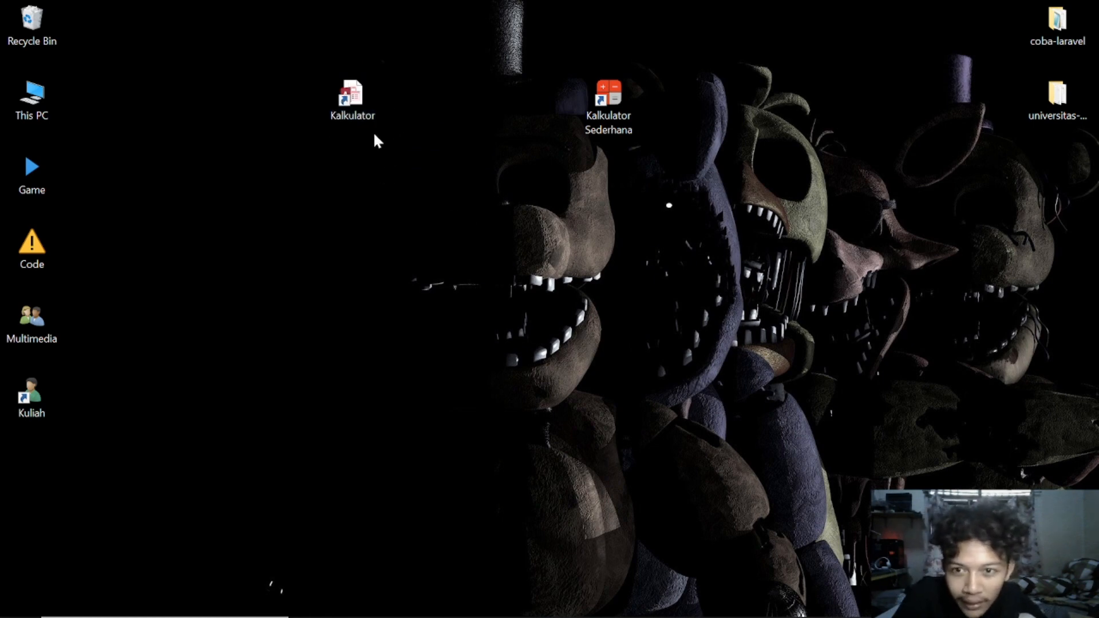
pyautogui.doubleClick(371, 101)
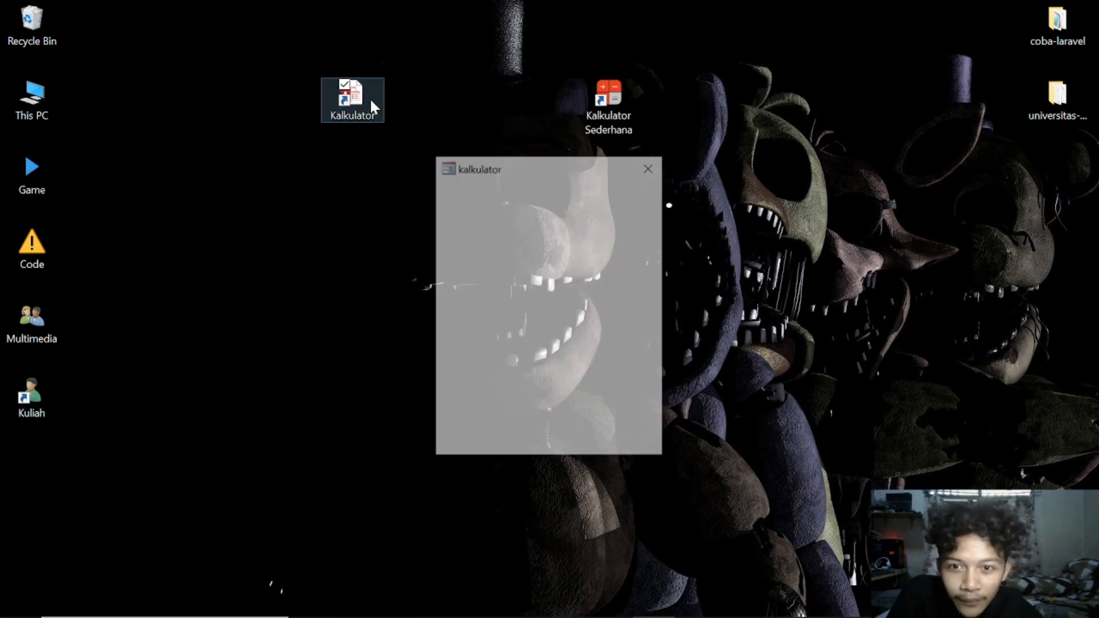
pyautogui.moveTo(469, 164); pyautogui.dragTo(435, 180)
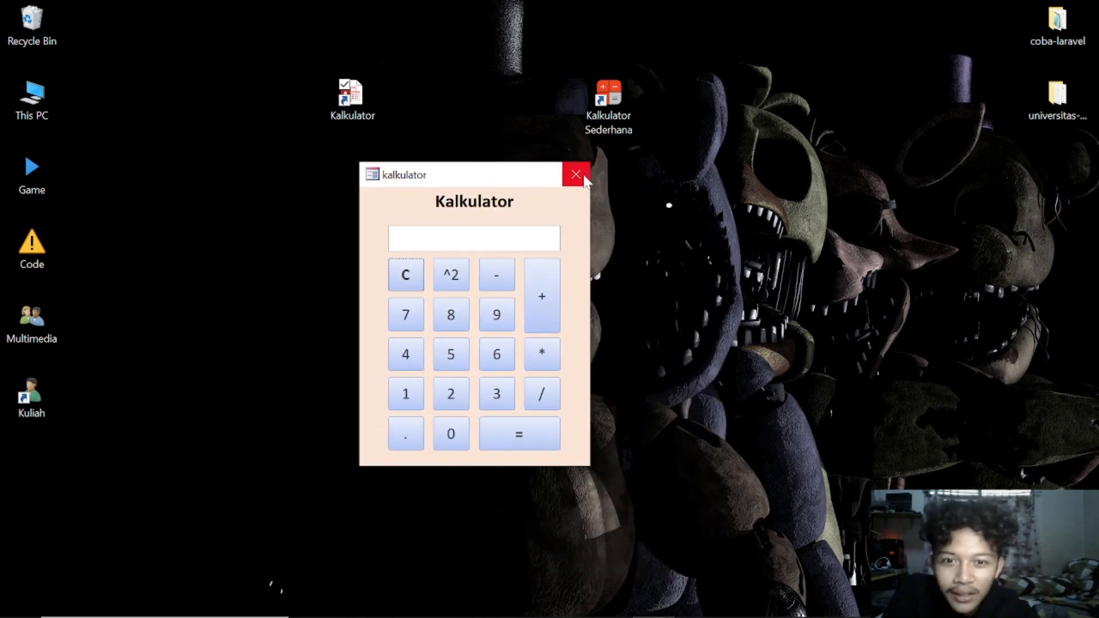
pyautogui.click(583, 176)
# Move the Kalkulator Sederhana shortcut farther away from the Kalkulator shortcut on the desktop
pyautogui.moveTo(359, 96)
pyautogui.mouseDown()
pyautogui.moveTo(381, 107)
pyautogui.moveTo(362, 103)
pyautogui.mouseUp()
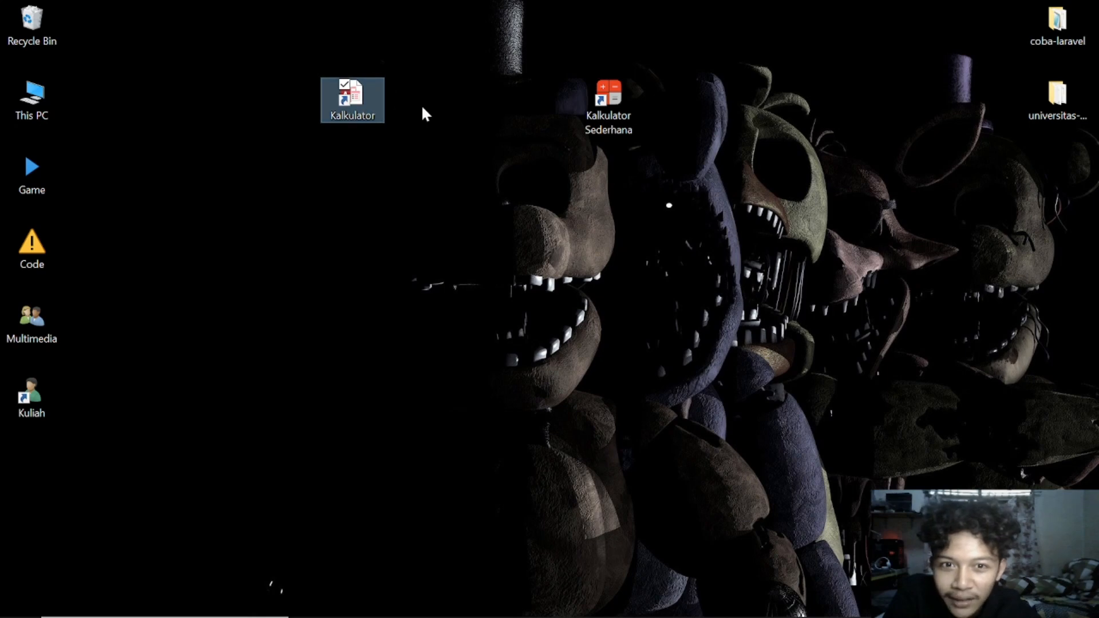
pyautogui.moveTo(603, 98); pyautogui.dragTo(667, 99)
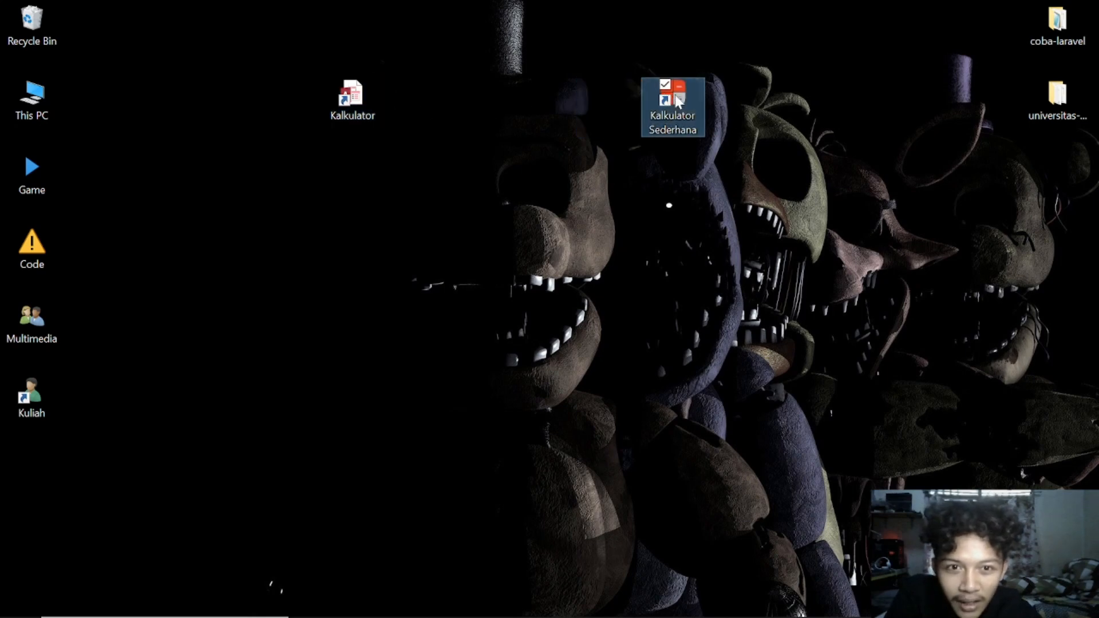
pyautogui.click(352, 103)
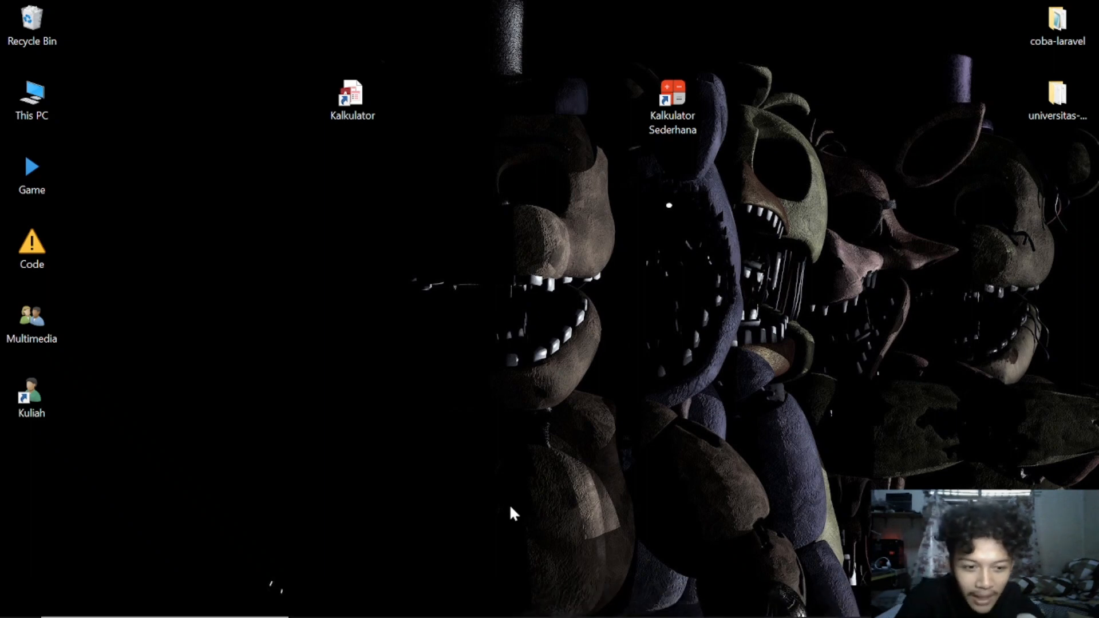
# Switch to Chrome and download the dark grey and green calculator icon at 512px from the Icon Archive calculator results
pyautogui.click(439, 601)
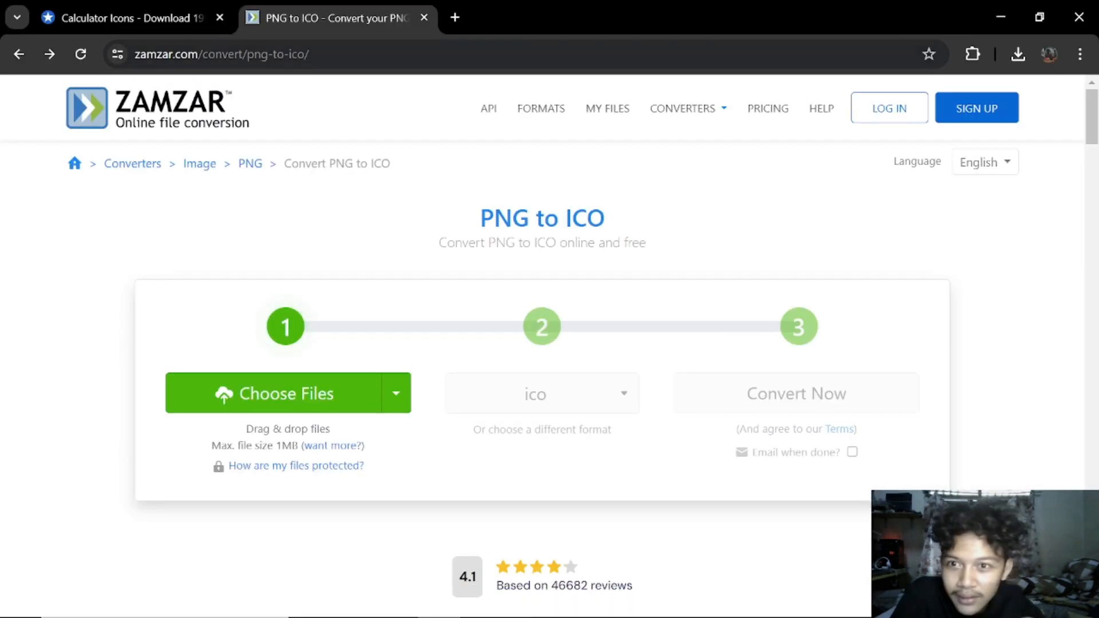
pyautogui.click(109, 17)
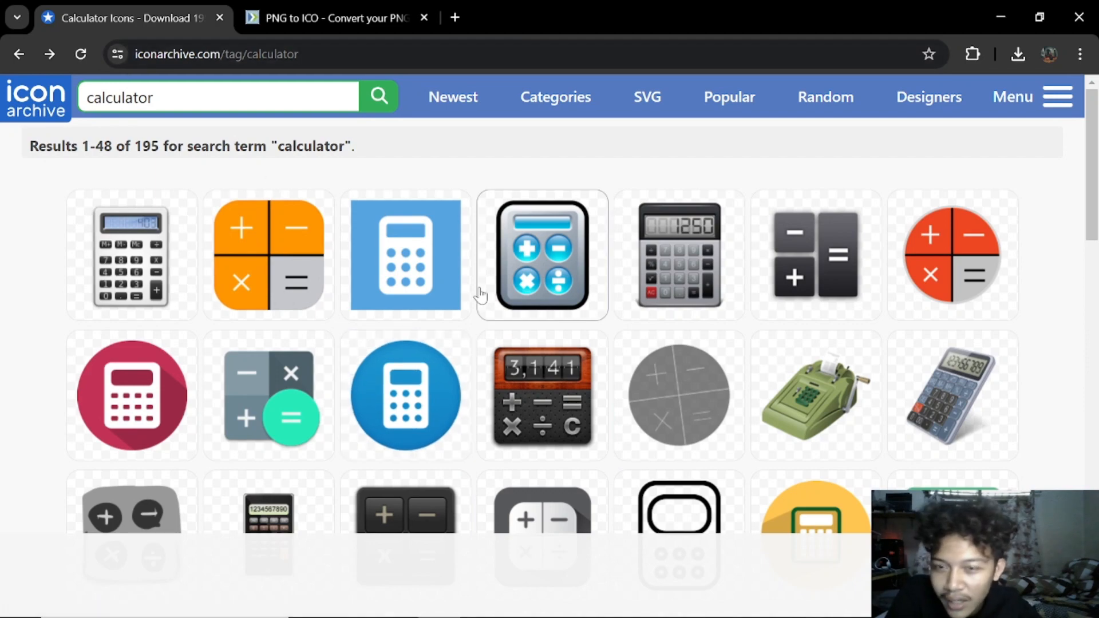
pyautogui.scroll(-5, 515, 309)
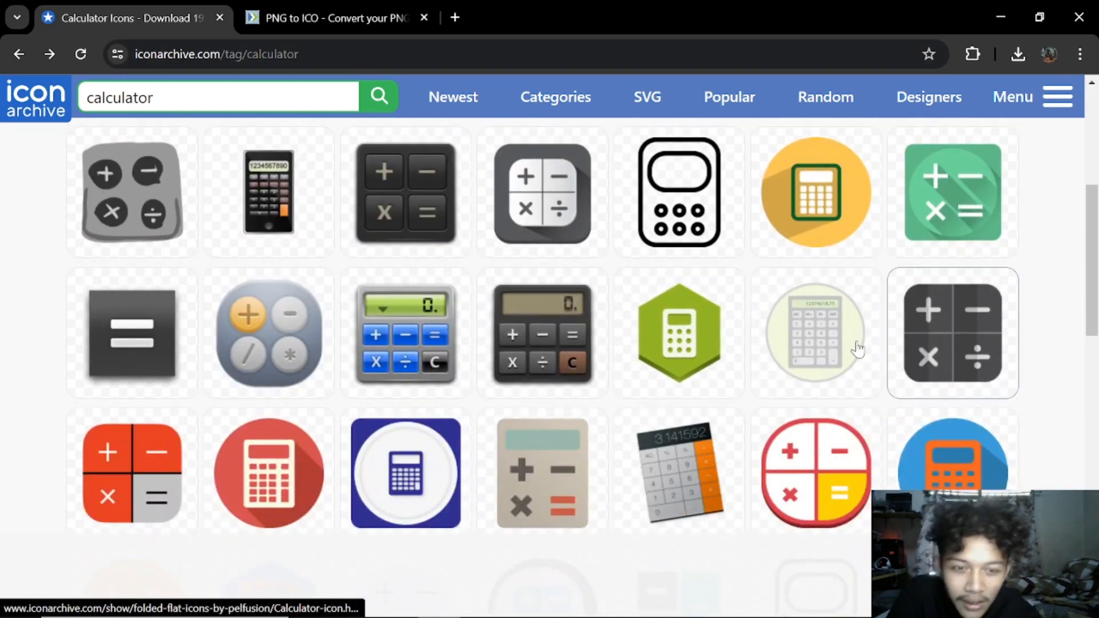
pyautogui.scroll(-1, 490, 389)
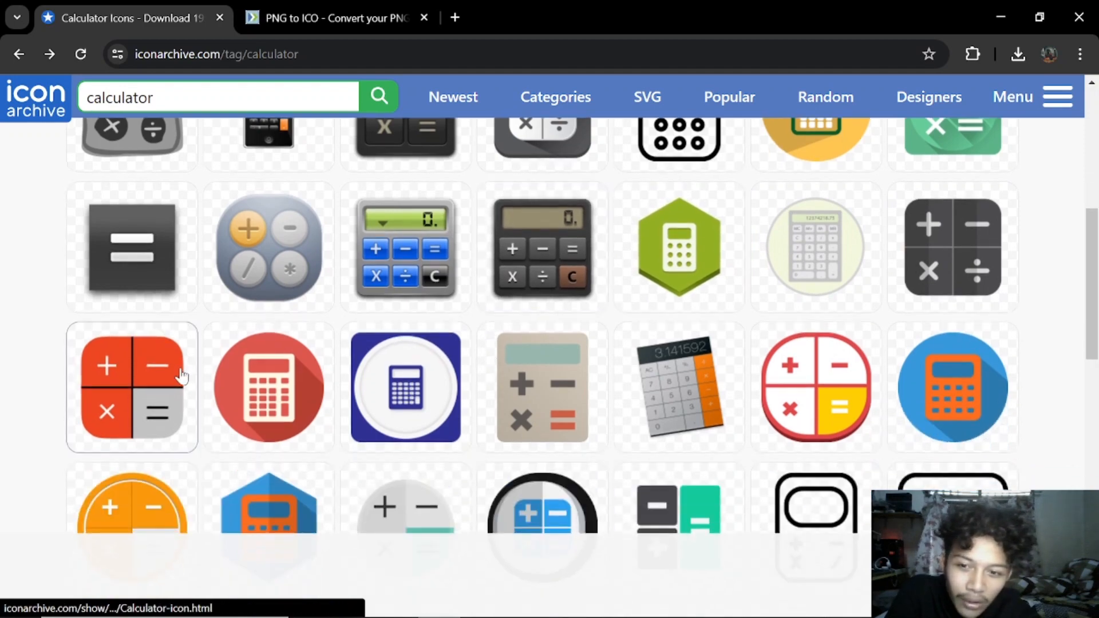
pyautogui.scroll(-4, 3, 367)
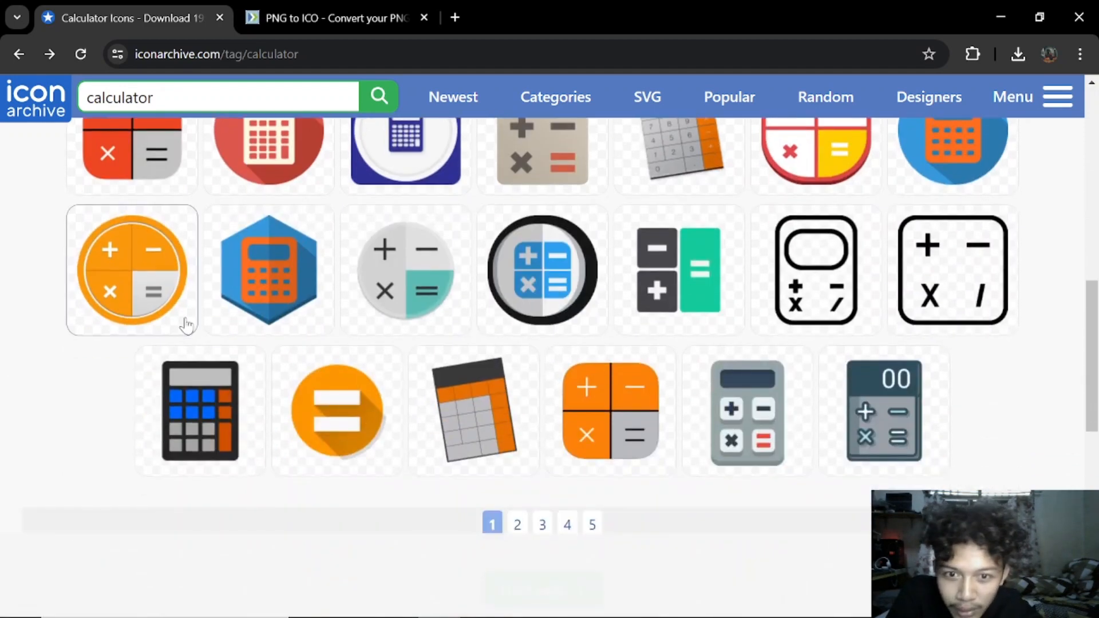
pyautogui.click(717, 277)
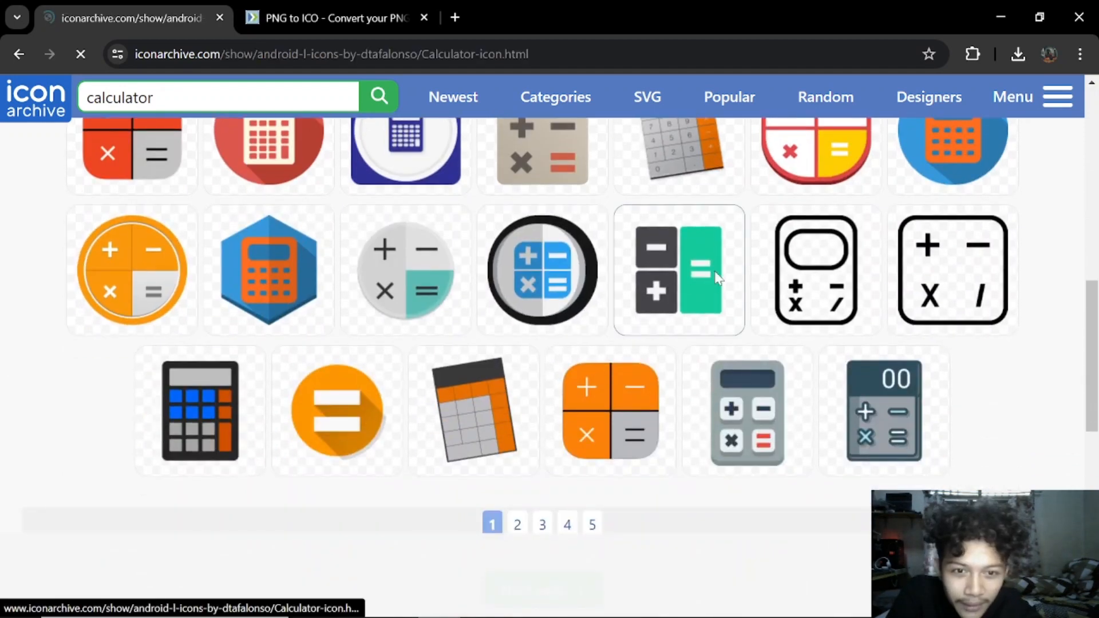
pyautogui.scroll(-4, 716, 280)
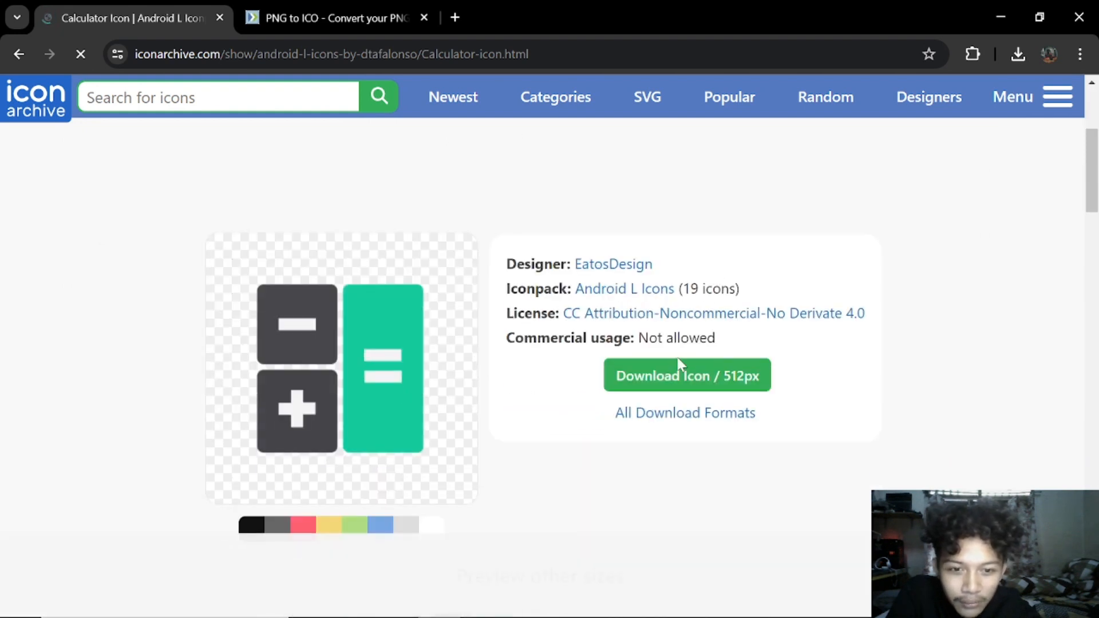
pyautogui.click(675, 379)
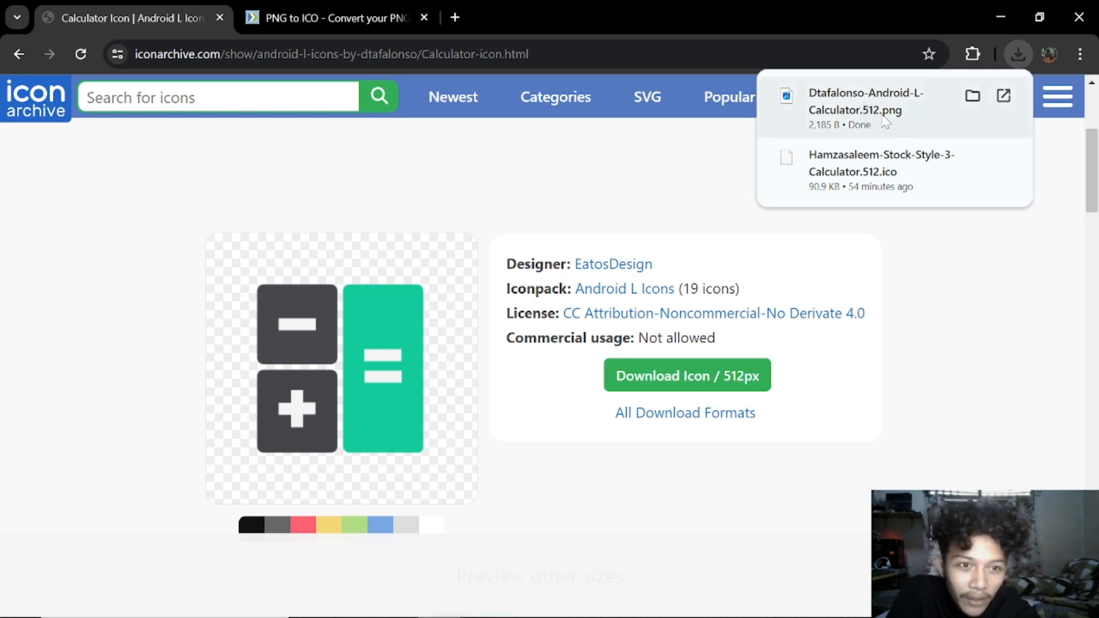
# Display Zamzar's PNG to ICO converter page in Chrome and examine its full web address
pyautogui.click(345, 11)
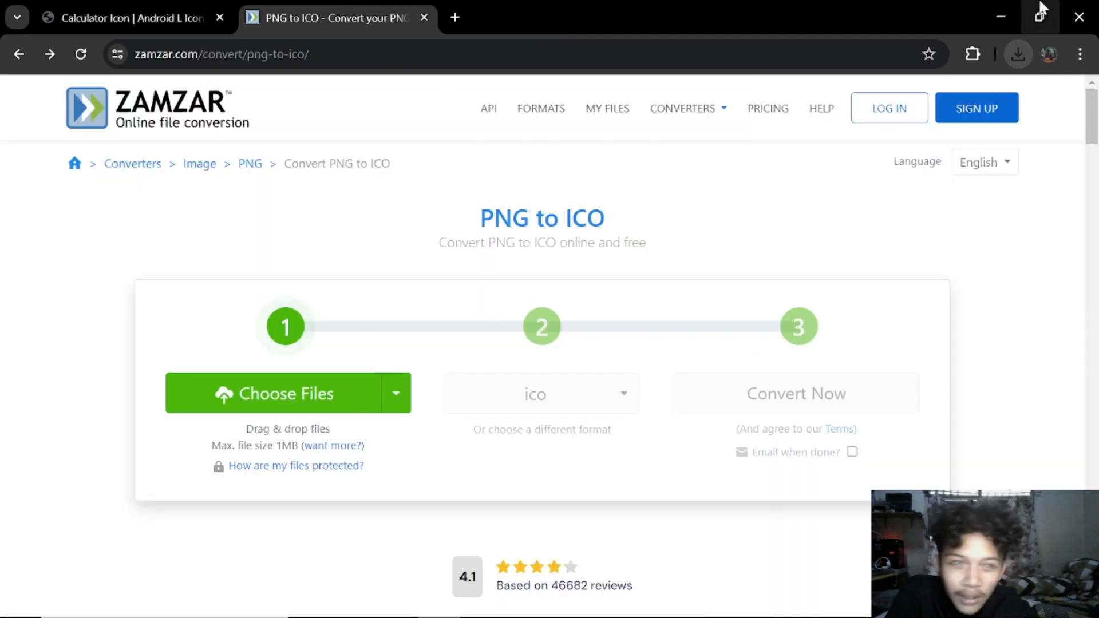
pyautogui.click(1001, 17)
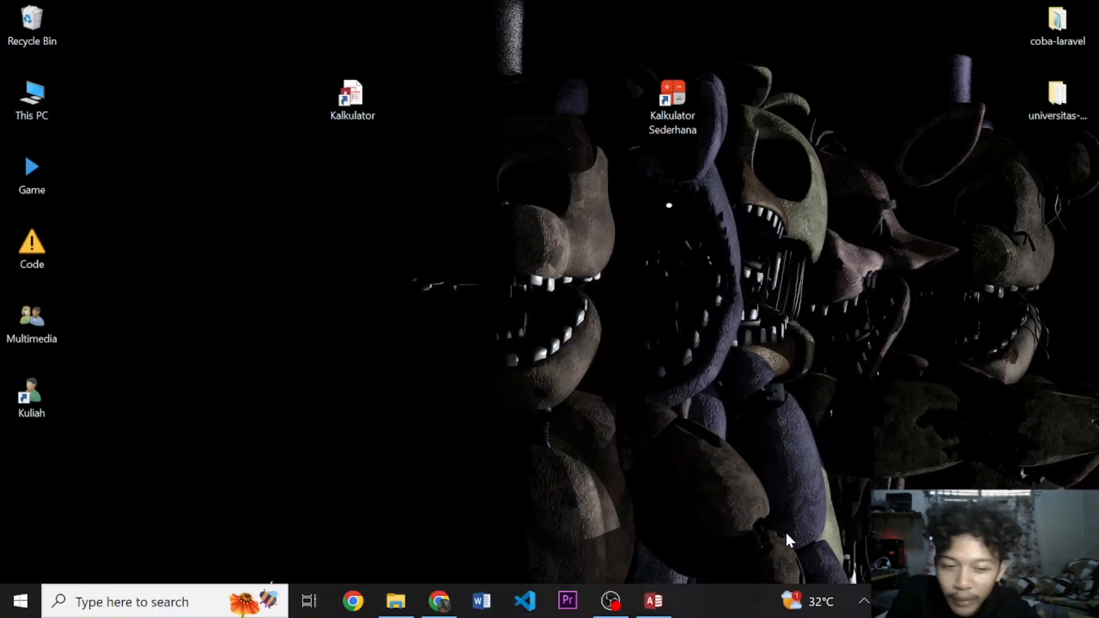
pyautogui.click(439, 601)
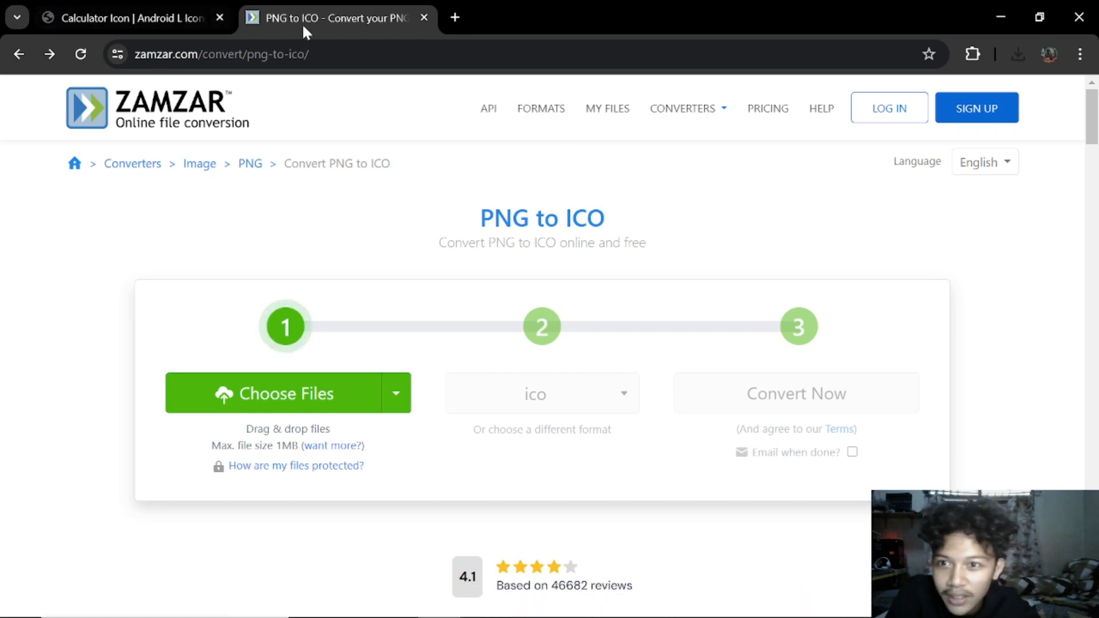
pyautogui.moveTo(326, 55); pyautogui.dragTo(133, 55)
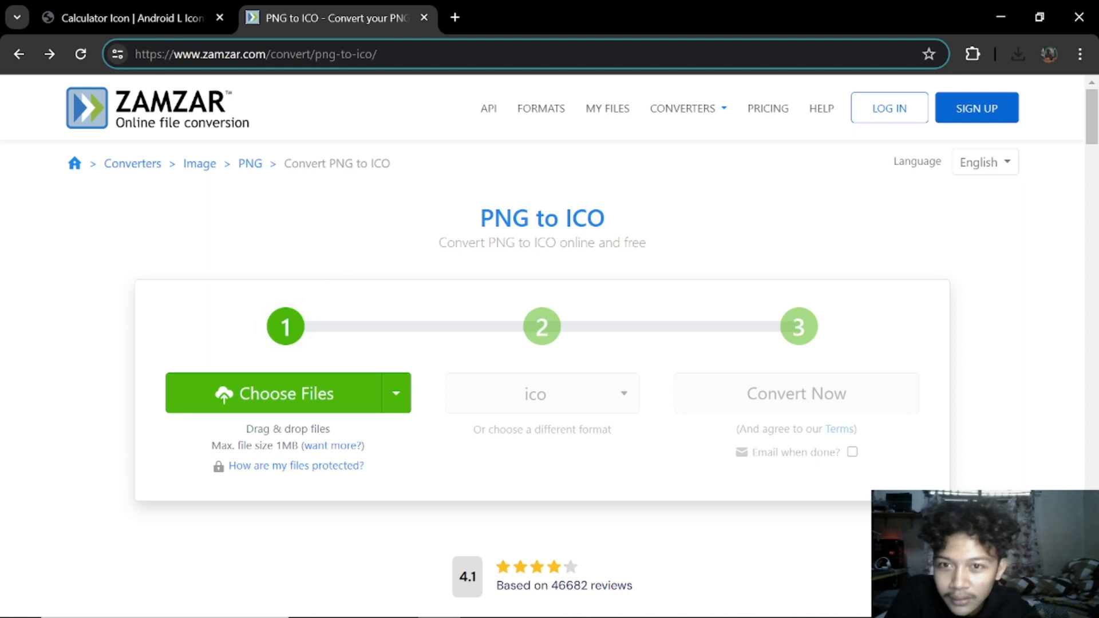
pyautogui.moveTo(377, 54); pyautogui.dragTo(153, 62)
pyautogui.click(379, 54)
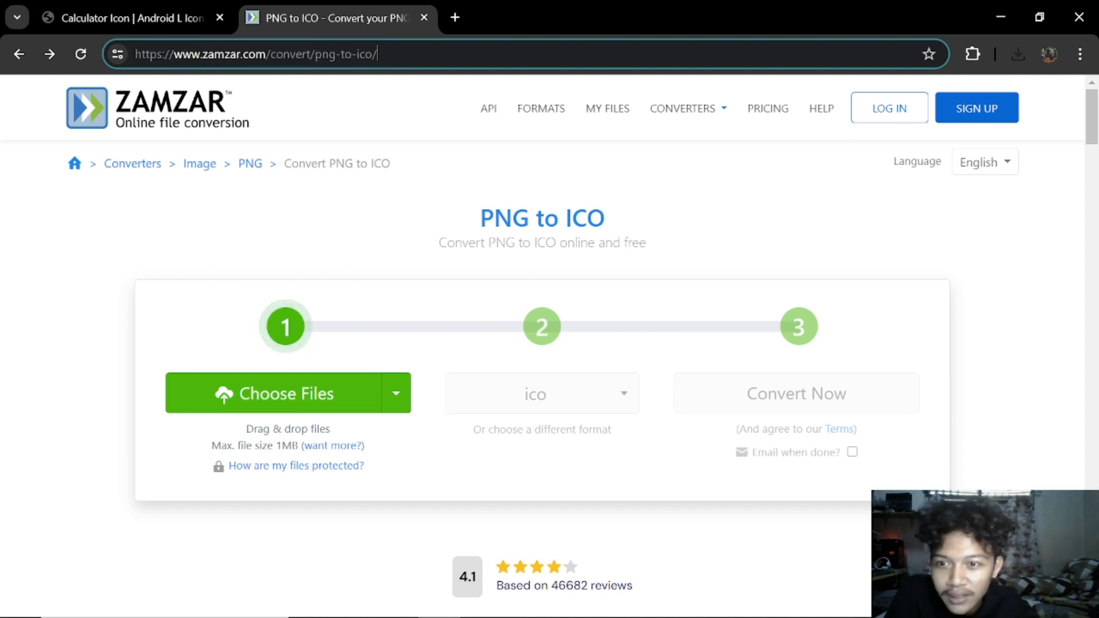
pyautogui.click(326, 260)
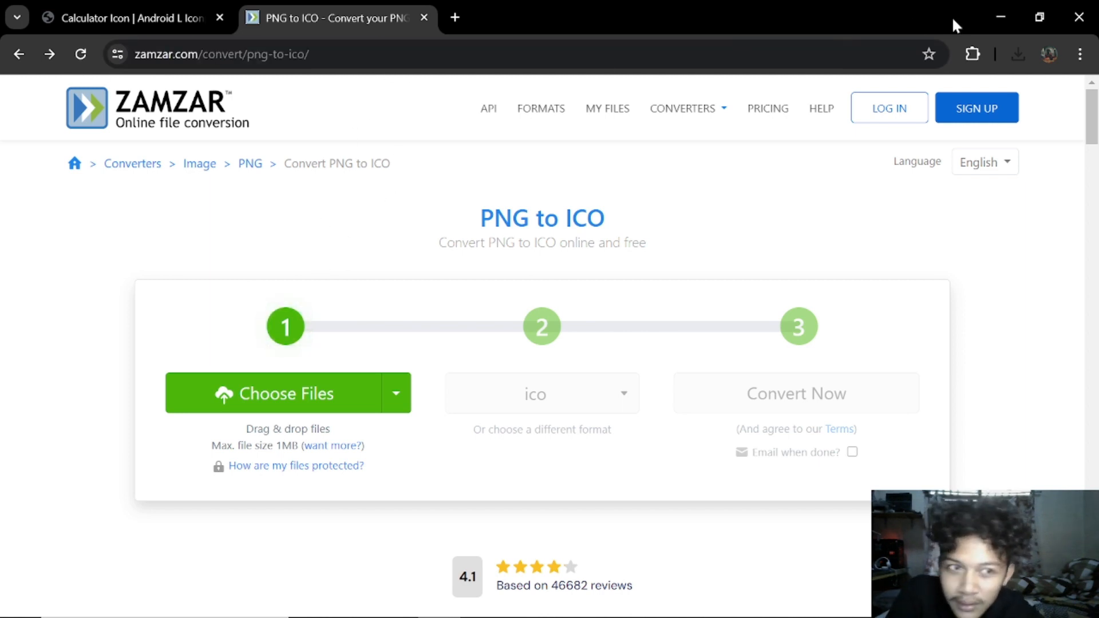
# Convert the downloaded Dtafalonso-Android-L-Calculator.512.png to ICO format with Zamzar and download the converted icon file
pyautogui.click(1018, 54)
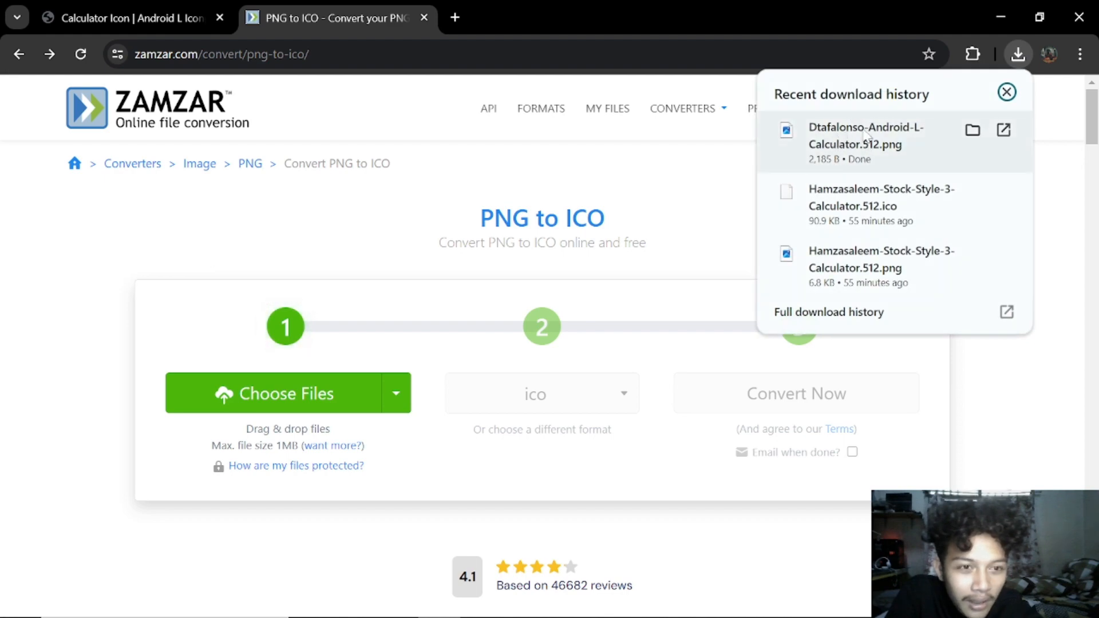
pyautogui.moveTo(865, 137); pyautogui.dragTo(378, 343)
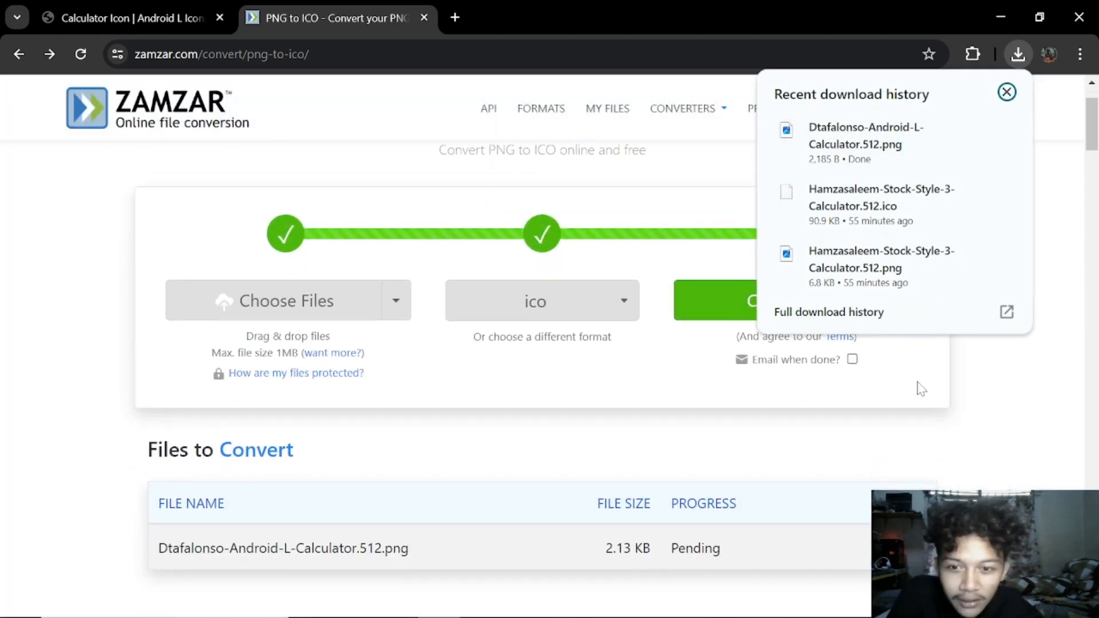
pyautogui.click(744, 264)
pyautogui.click(586, 169)
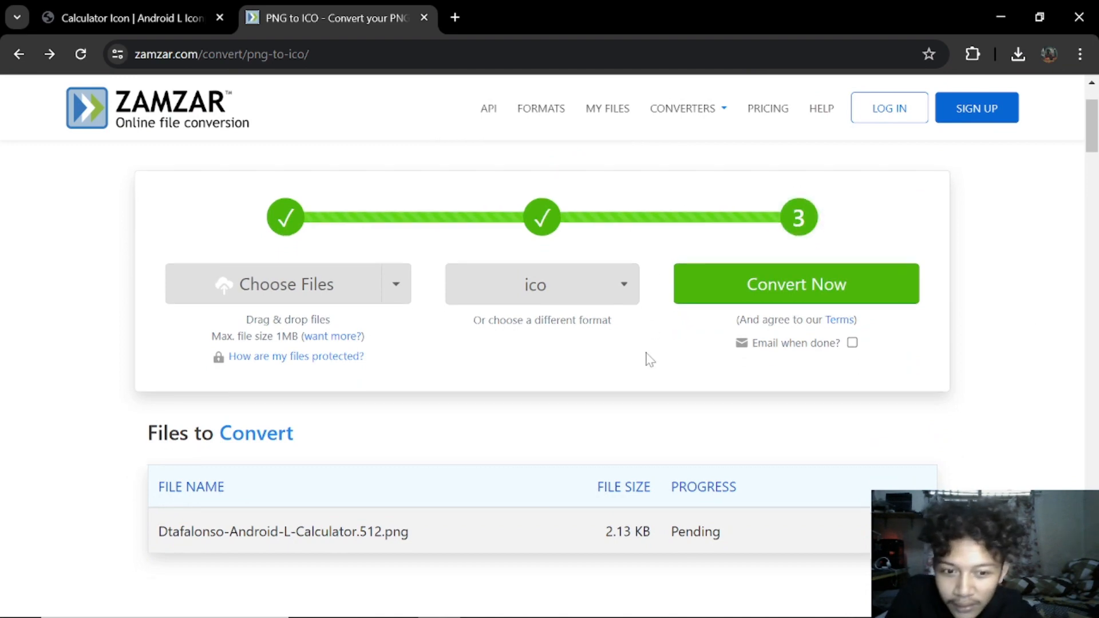
pyautogui.scroll(-4, 635, 258)
pyautogui.moveTo(721, 280); pyautogui.dragTo(657, 288)
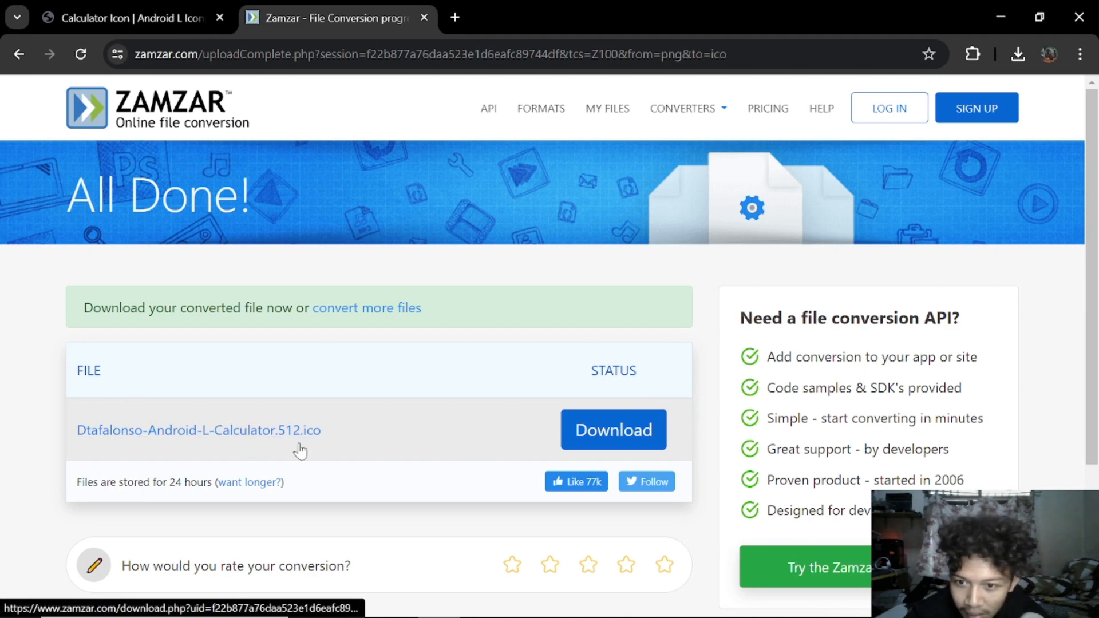
pyautogui.click(614, 444)
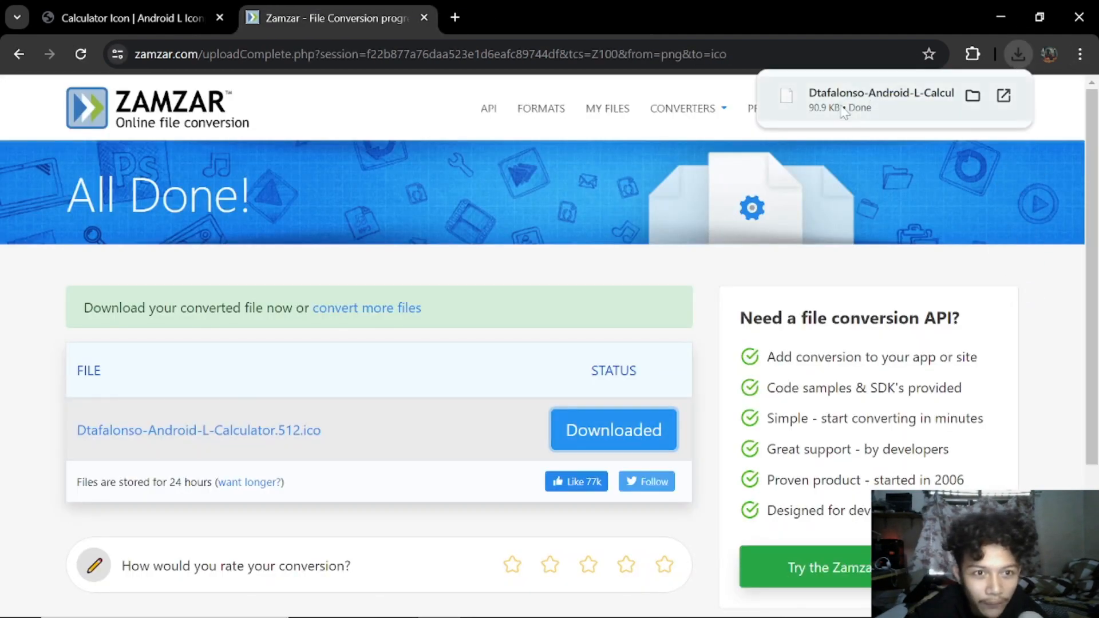
# Change the desktop Kalkulator shortcut's icon to Dtafalonso-Android-L-Calculator.512.ico from the Downloads folder and apply the shortcut properties
pyautogui.click(1001, 12)
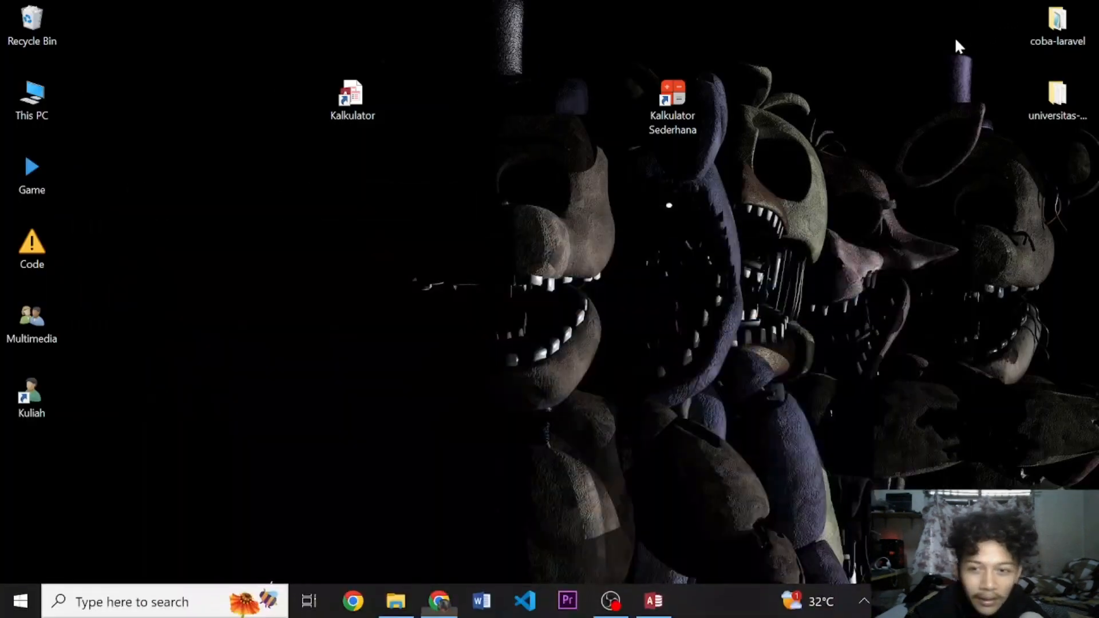
pyautogui.rightClick(365, 94)
pyautogui.click(131, 463)
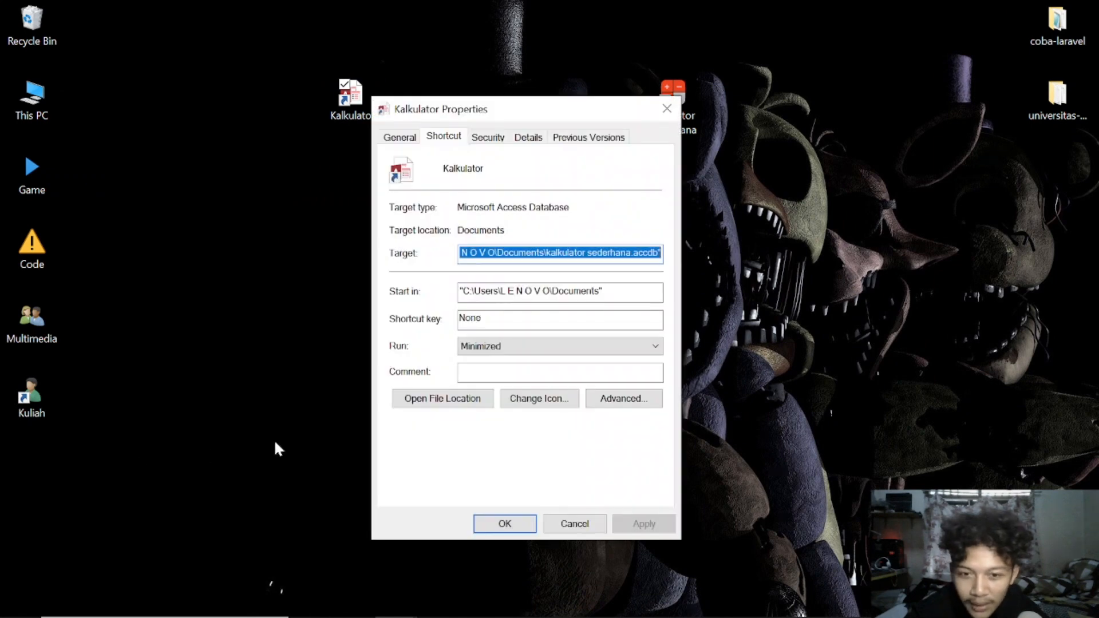
pyautogui.click(532, 399)
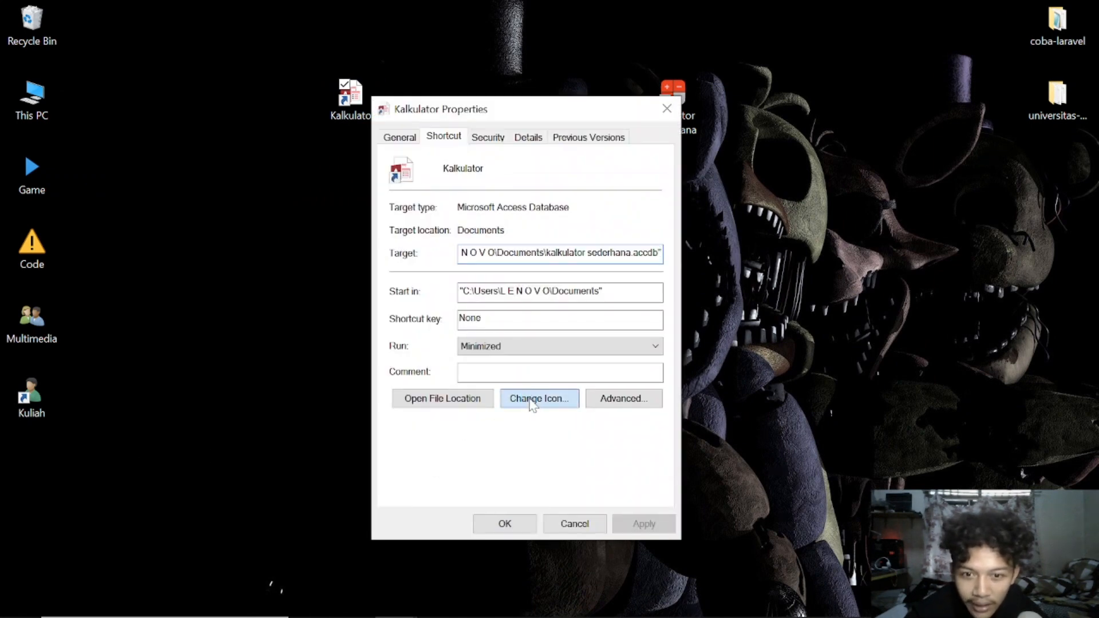
pyautogui.click(648, 243)
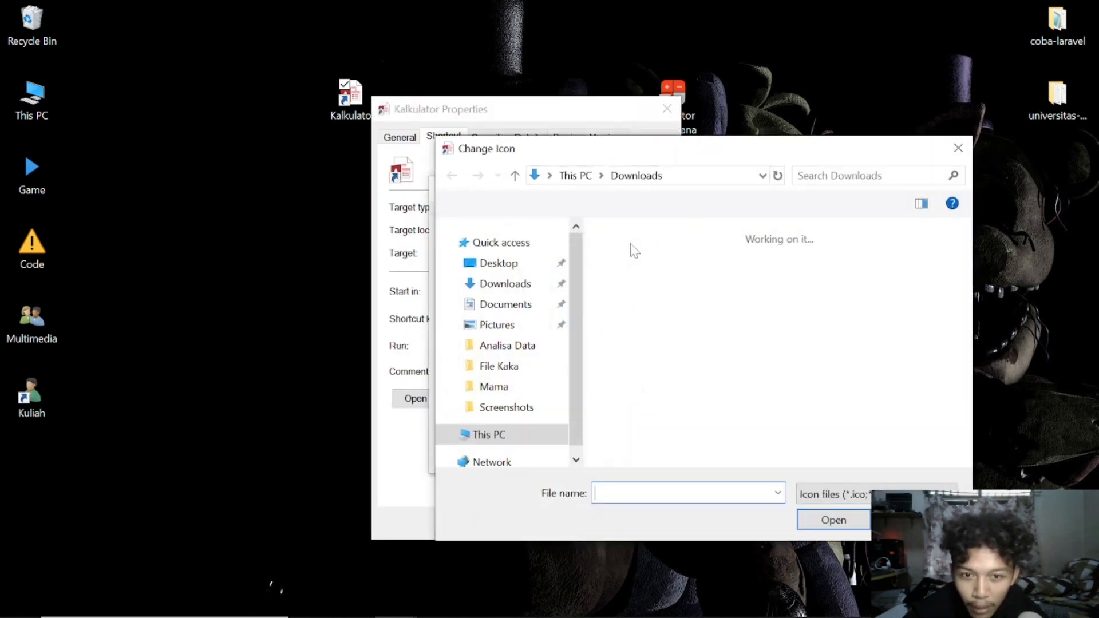
pyautogui.moveTo(631, 150); pyautogui.dragTo(412, 107)
pyautogui.click(420, 231)
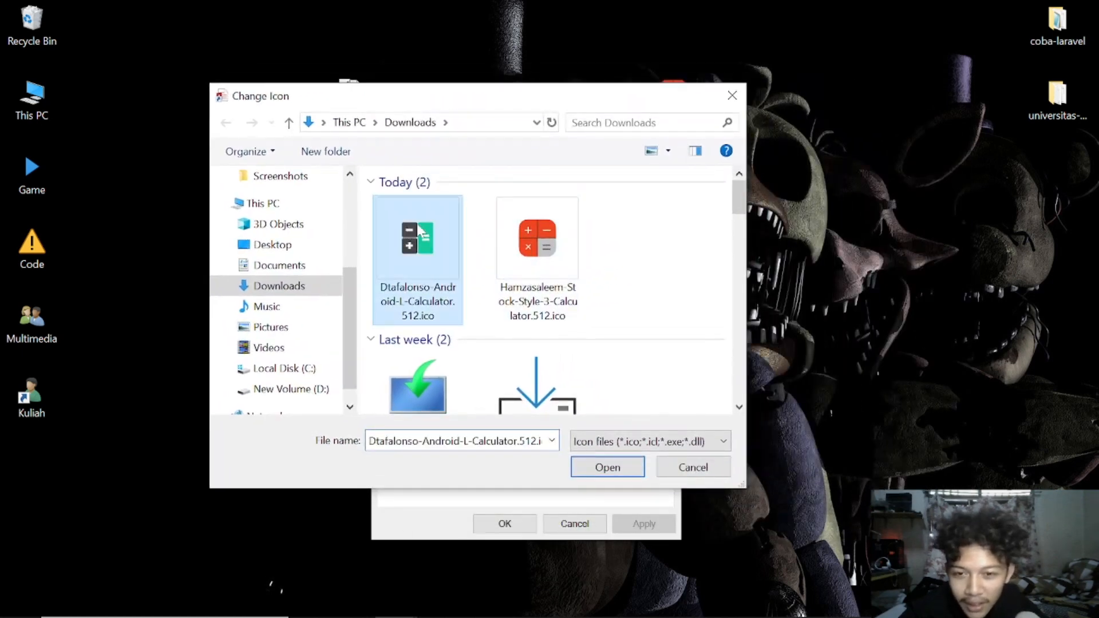
pyautogui.click(619, 468)
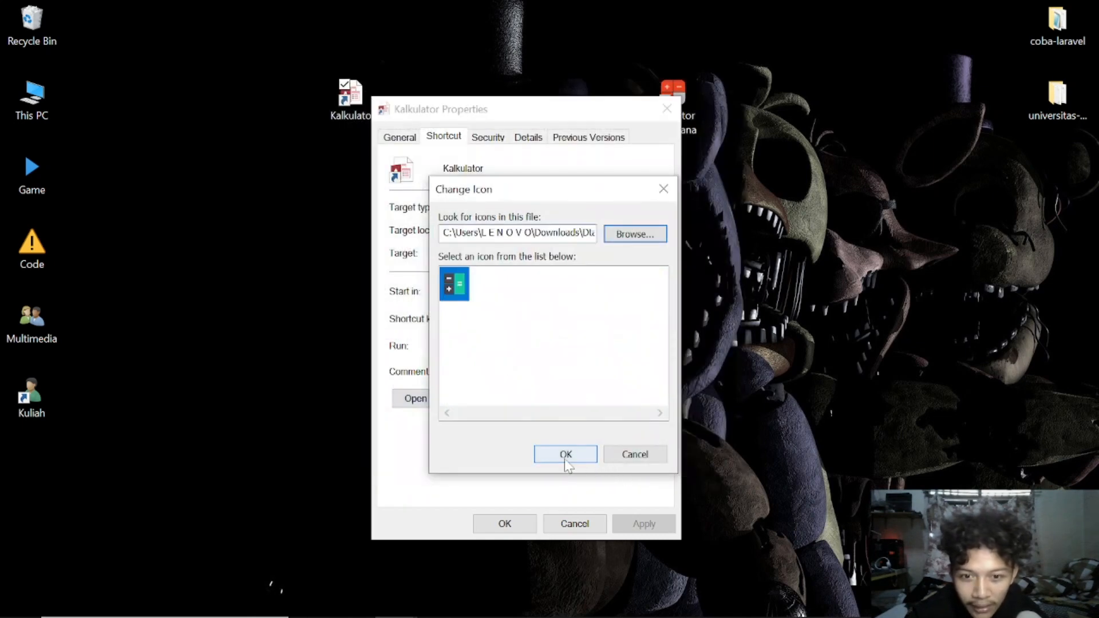
pyautogui.click(570, 458)
pyautogui.click(644, 523)
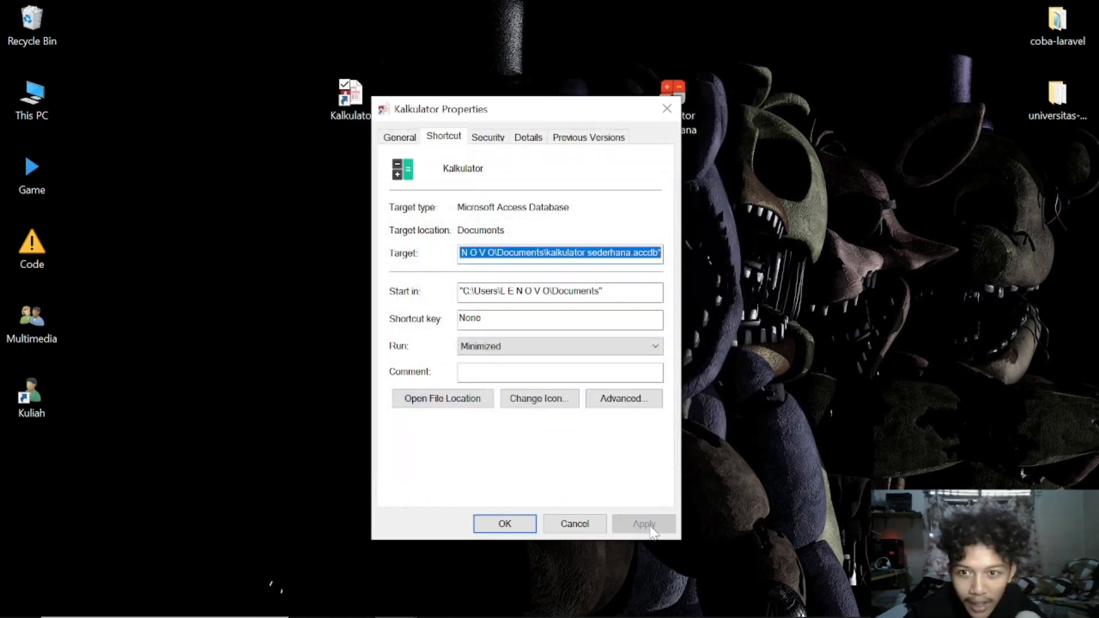
pyautogui.click(503, 522)
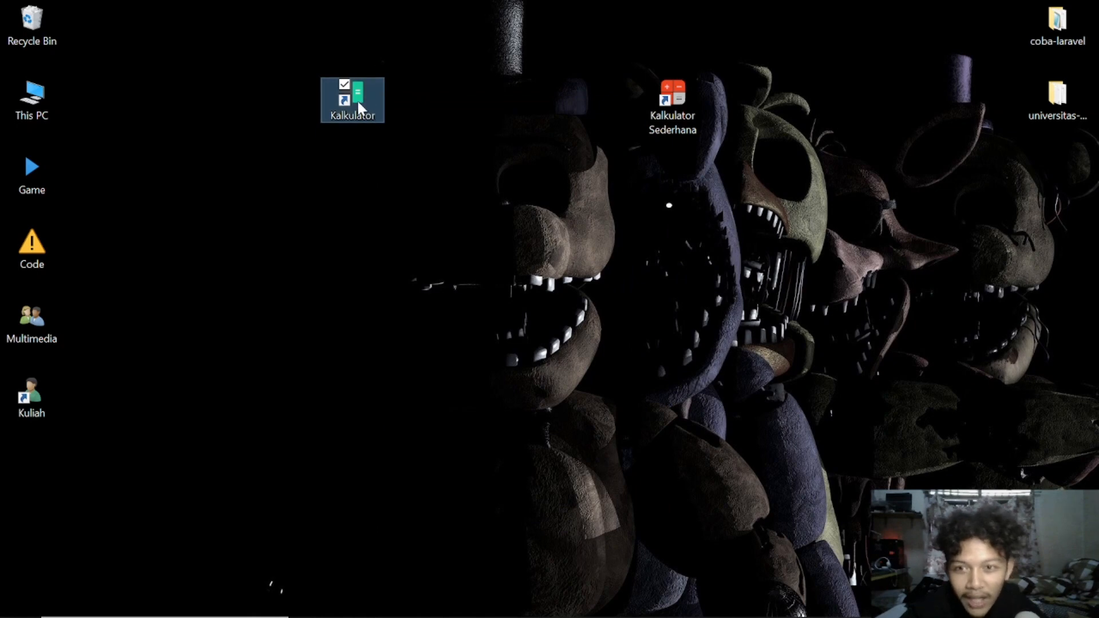
# Move the Kalkulator shortcut slightly closer to Kalkulator Sederhana and launch it to test the calculator form, repositioning its window
pyautogui.moveTo(367, 112); pyautogui.dragTo(417, 123)
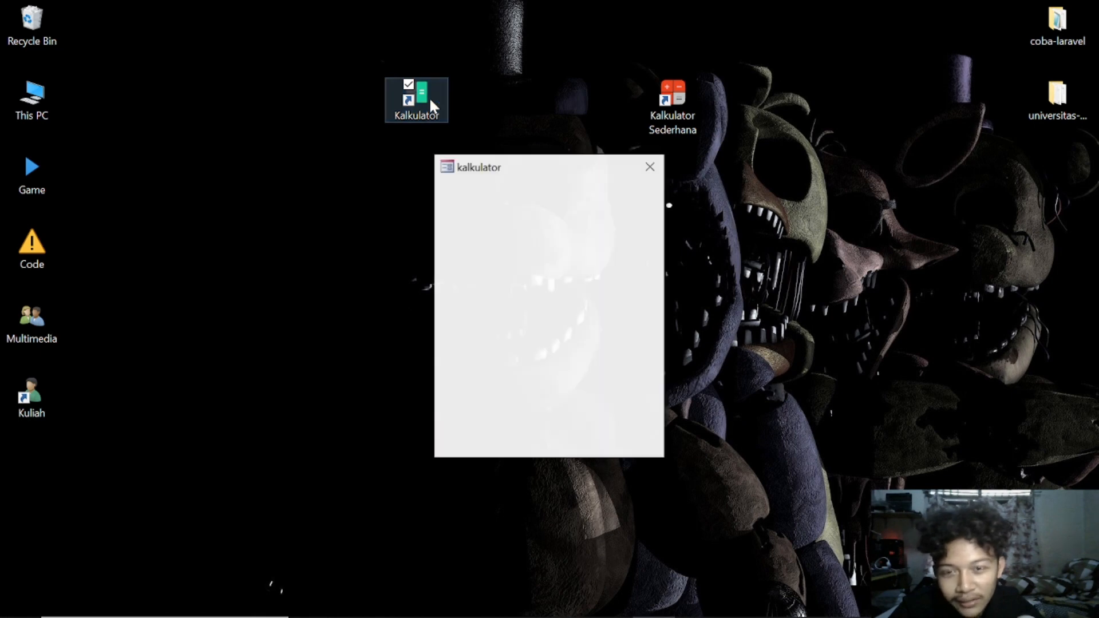
pyautogui.moveTo(485, 172)
pyautogui.mouseDown()
pyautogui.moveTo(351, 174)
pyautogui.moveTo(466, 174)
pyautogui.mouseUp()
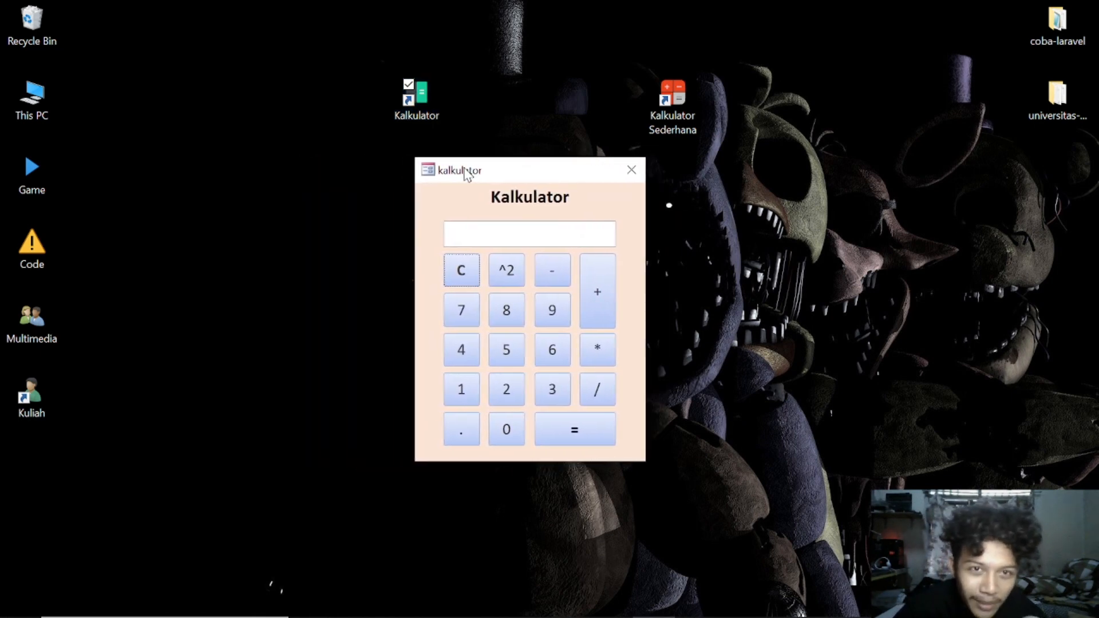